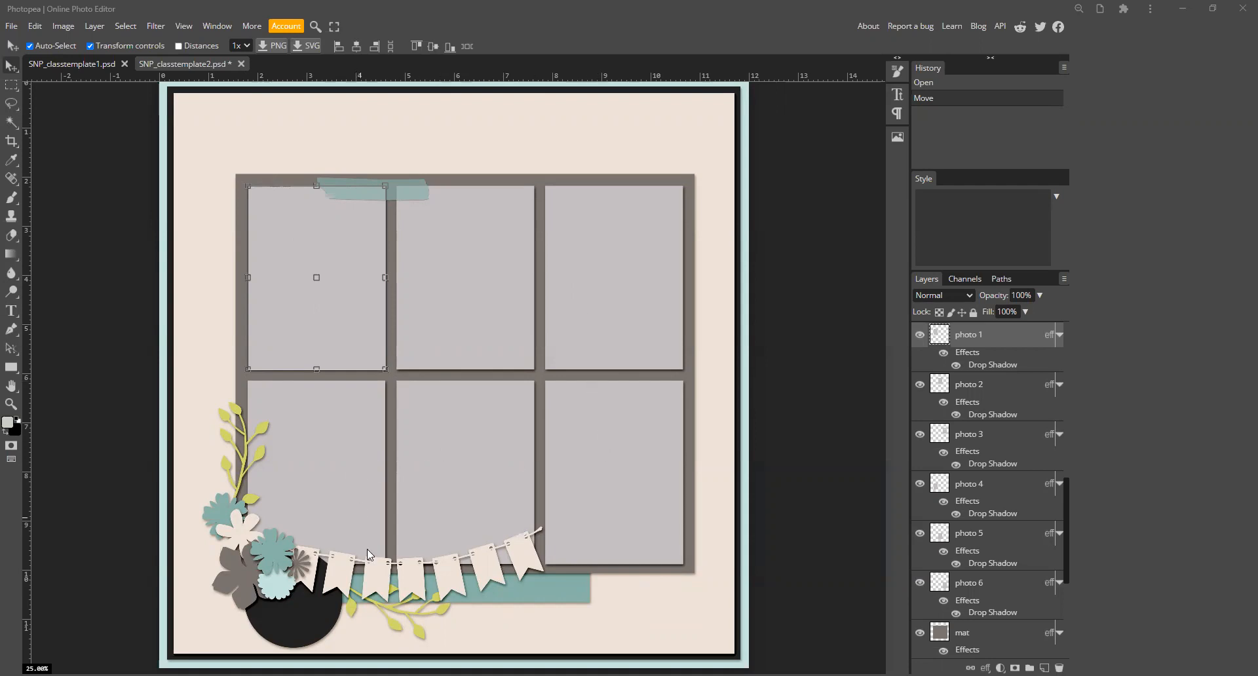
click(504, 251)
click(300, 247)
click(500, 247)
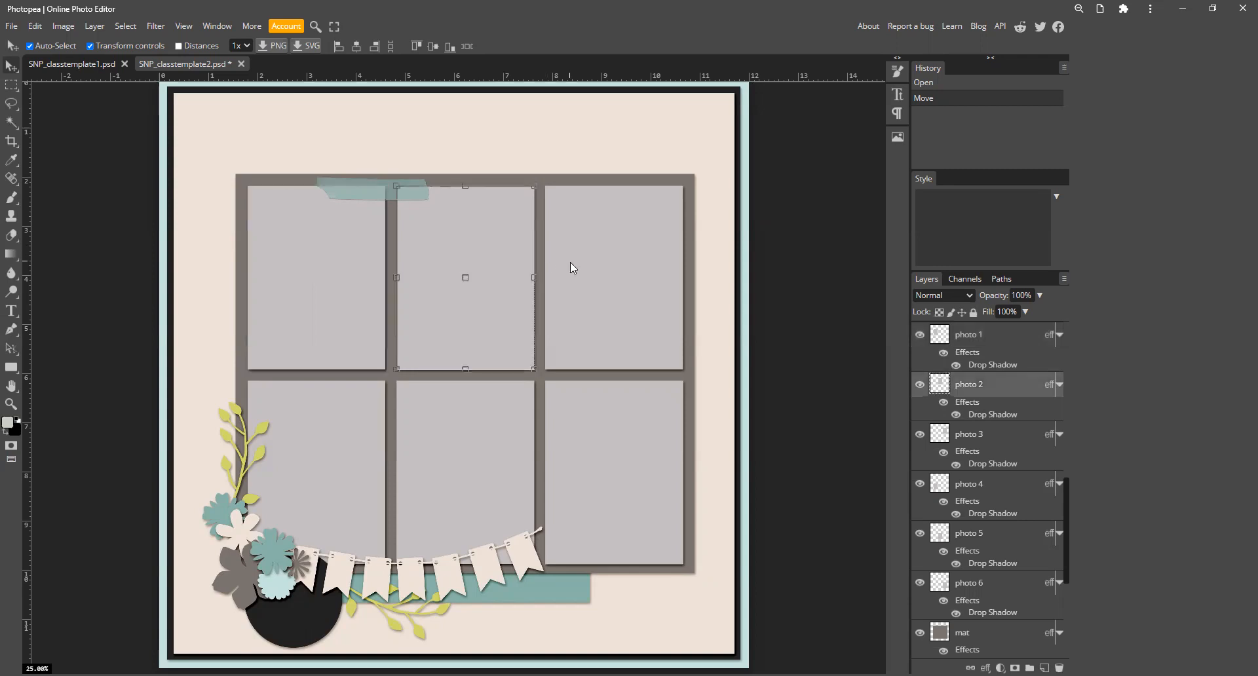
- Place IMG_4844 from the Photos folder in File Explorer into the template, directly above the photo 1 layer
click(316, 254)
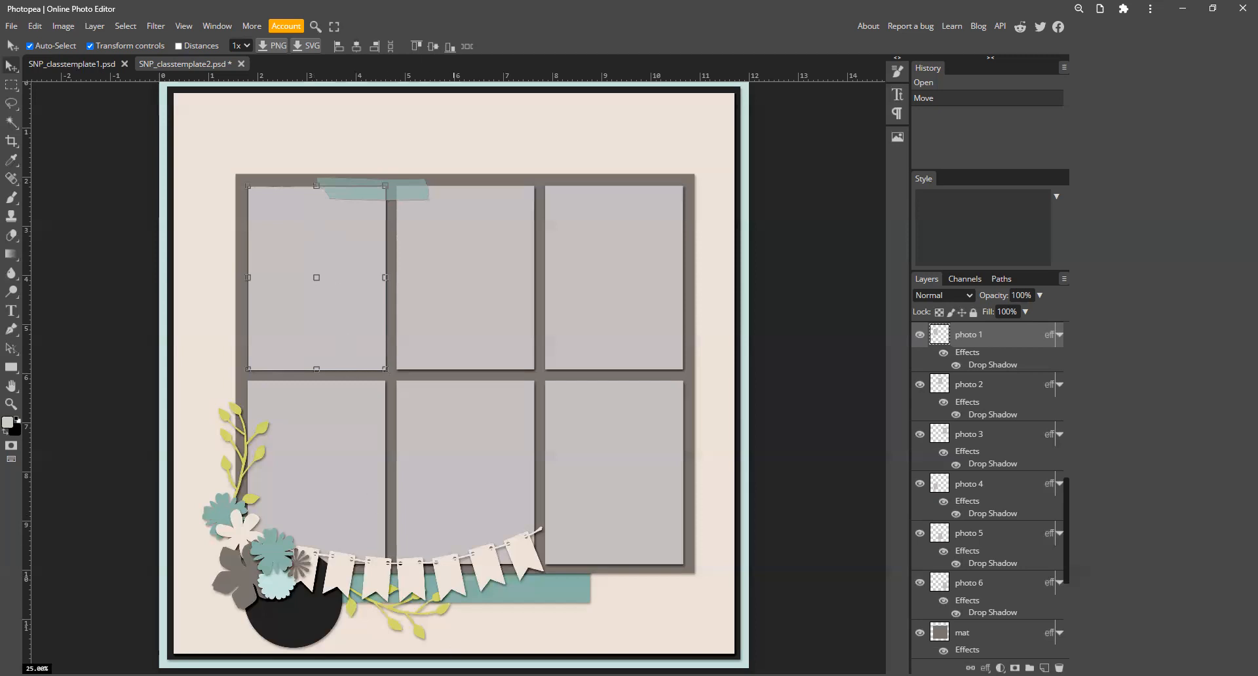
key(alt+Tab)
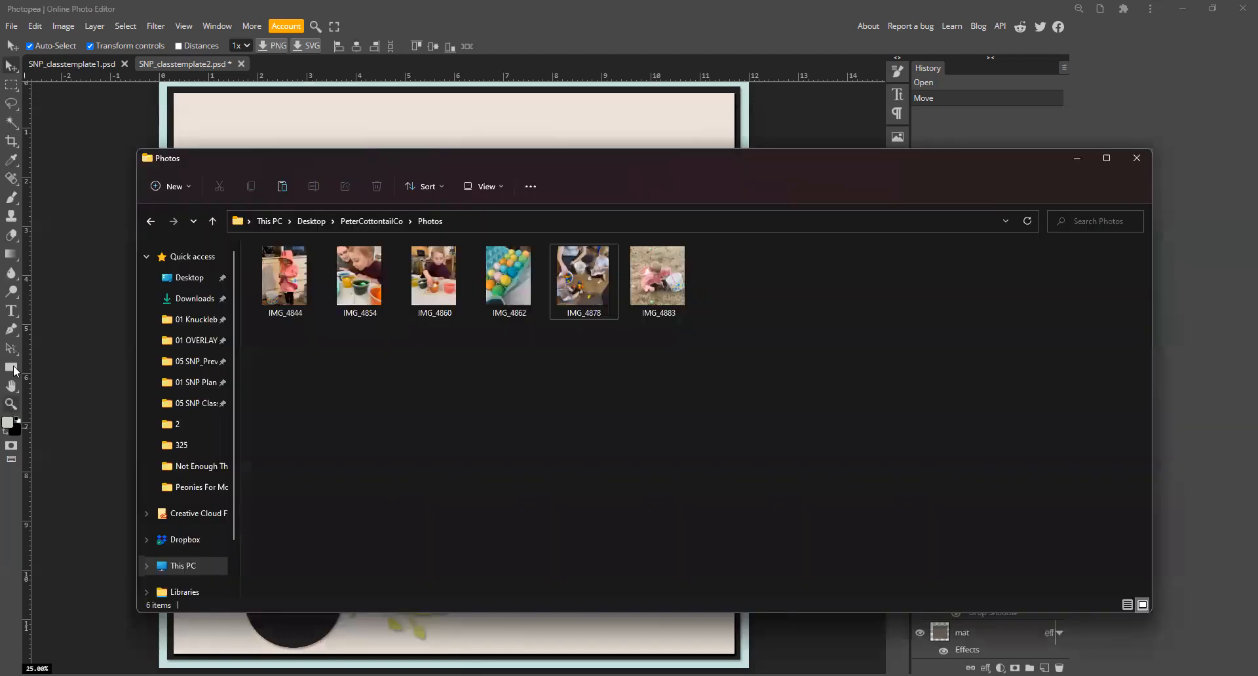
click(285, 266)
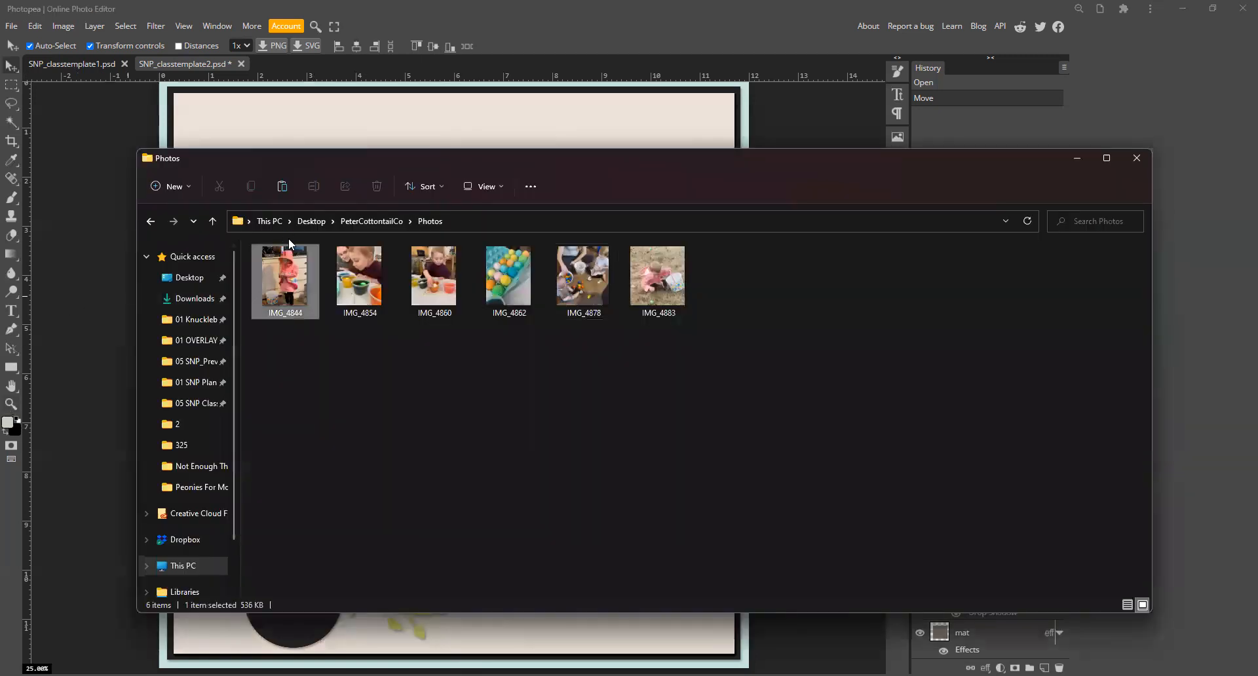
drag(290, 258, 292, 274)
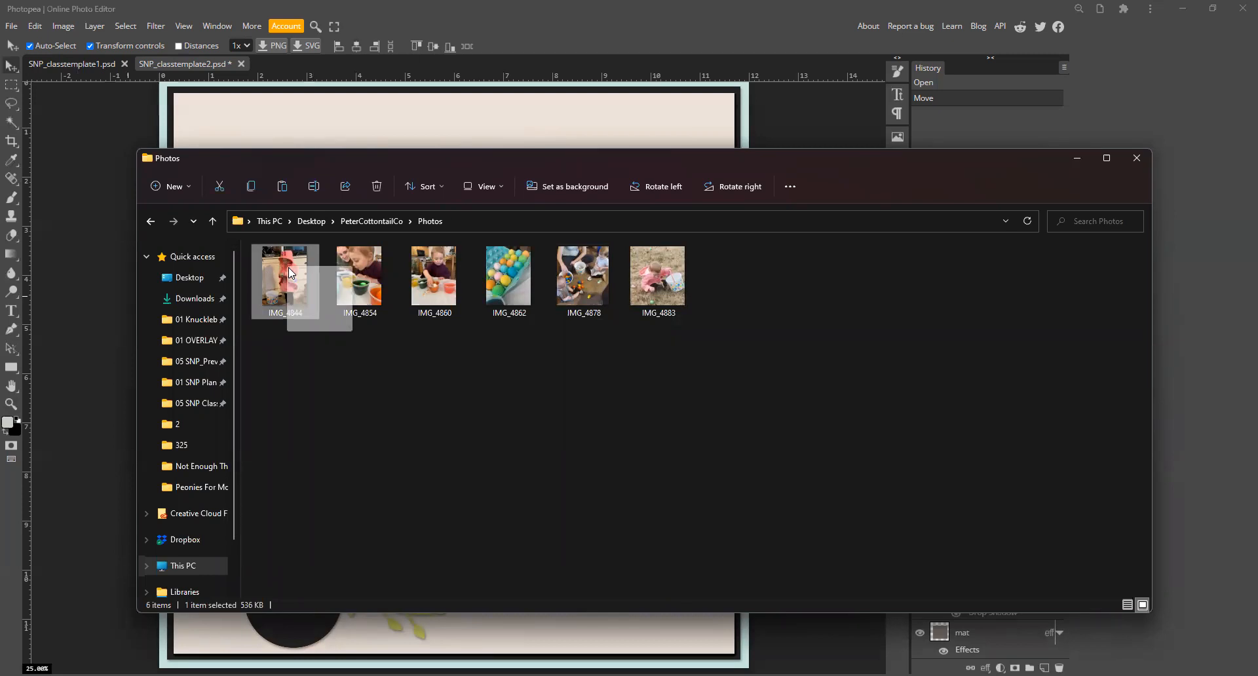
drag(292, 274, 284, 164)
drag(288, 113, 292, 116)
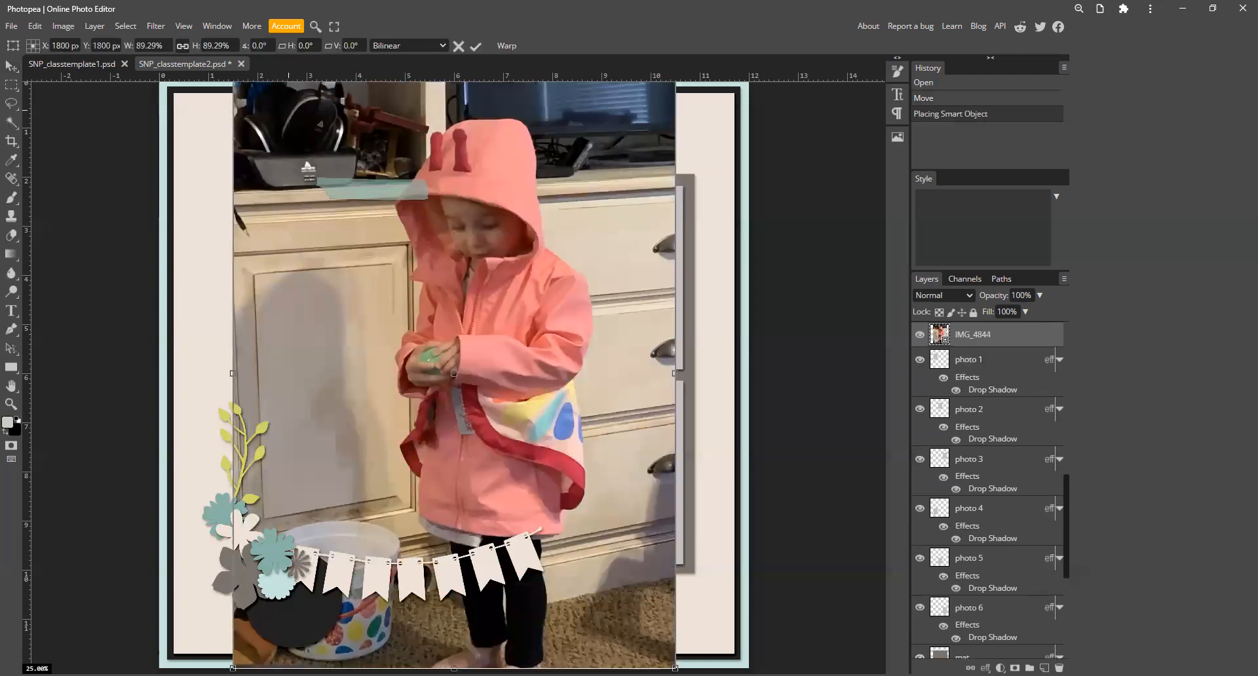
- Scale IMG_4844 to about 33.6% over the upper-left photo frame and clip it to the photo 1 layer
drag(675, 668, 400, 354)
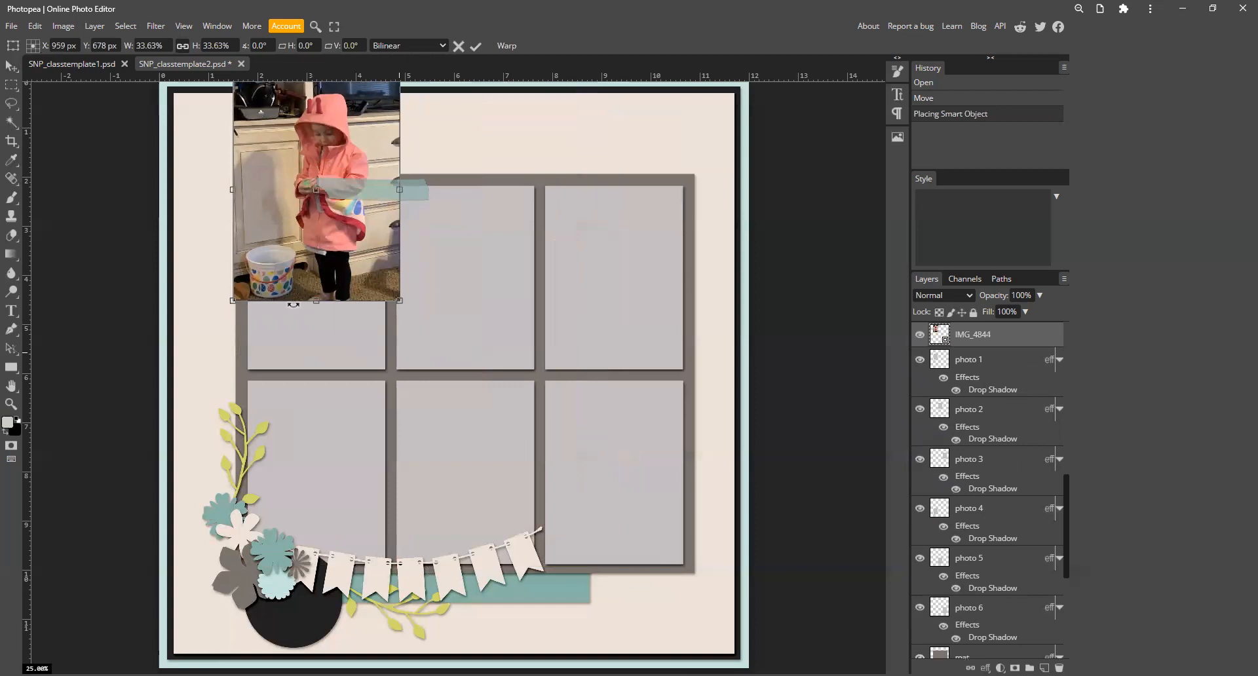
drag(277, 260, 279, 317)
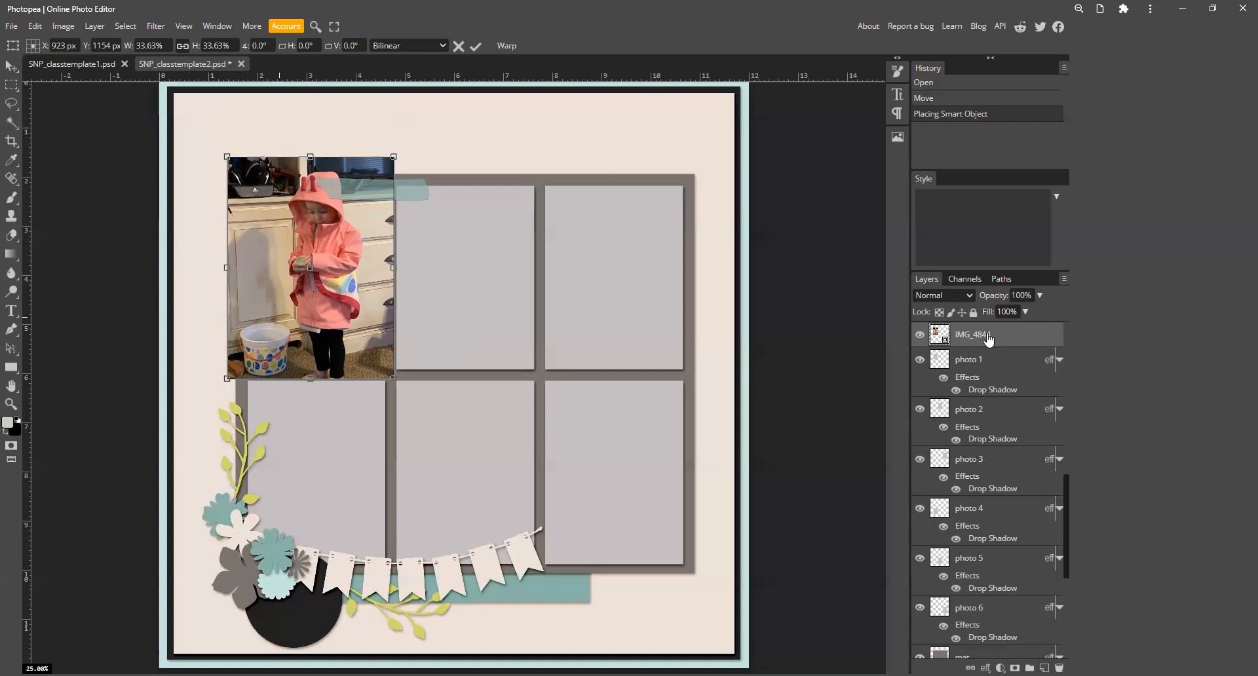
key(Return)
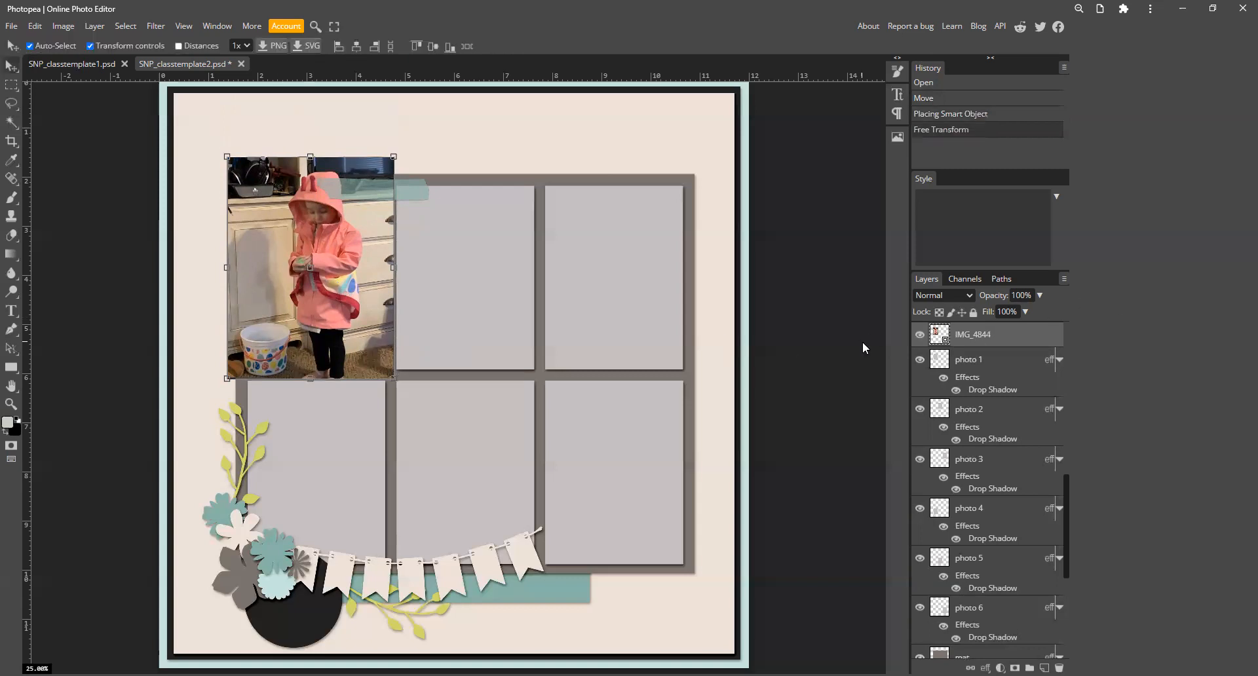
right_click(1014, 338)
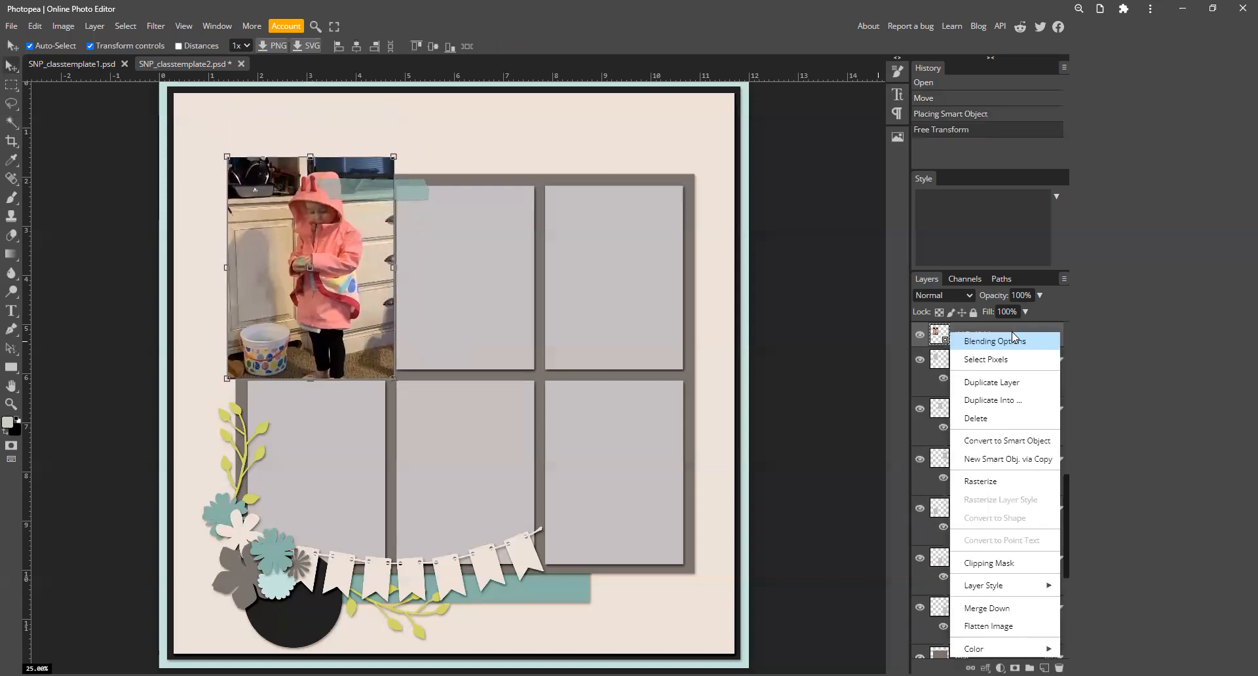
click(981, 568)
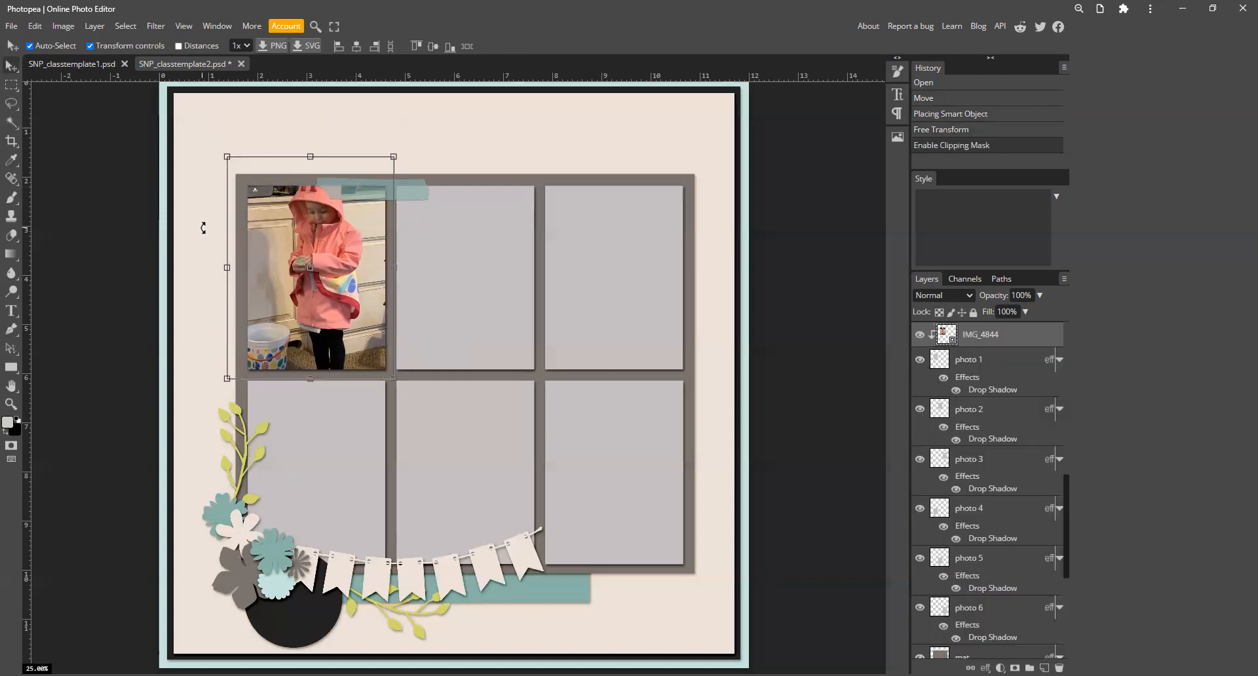
- Reduce the clipped IMG_4844 to about 29.4% and reposition it so the child fits within the first frame
mouse_move(292, 240)
mouse_down()
mouse_move(291, 273)
mouse_move(291, 231)
mouse_up()
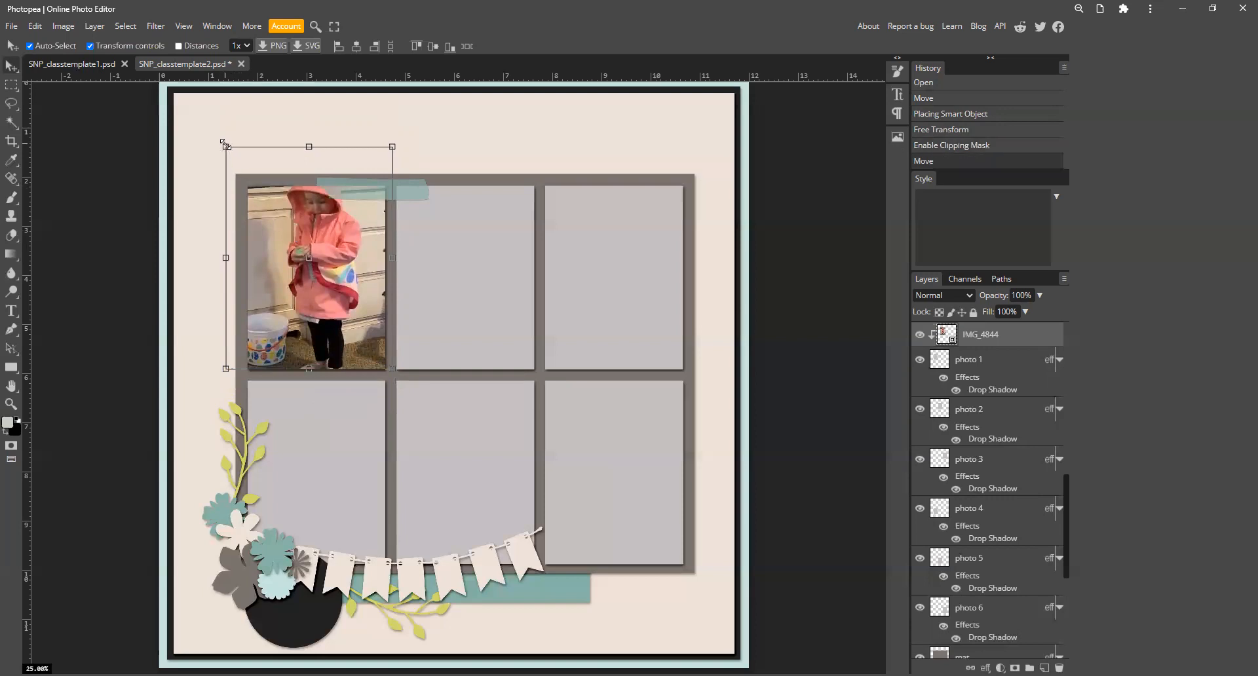
drag(222, 142, 247, 185)
drag(343, 226, 339, 232)
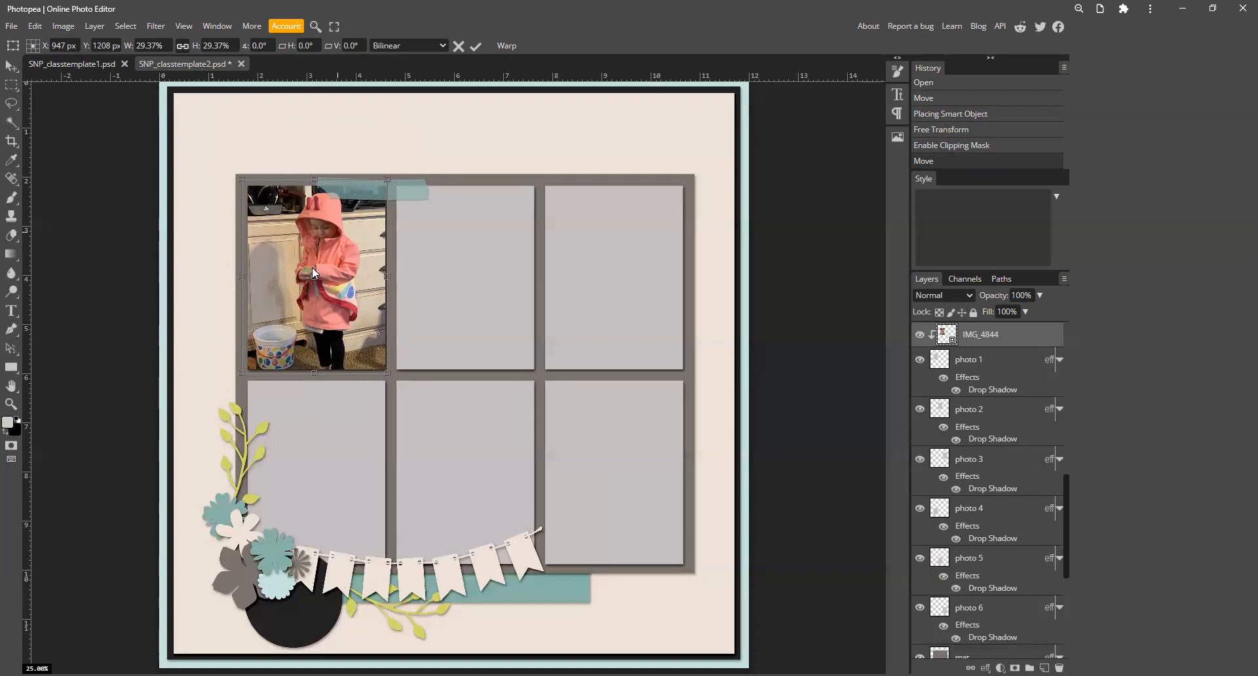
key(Return)
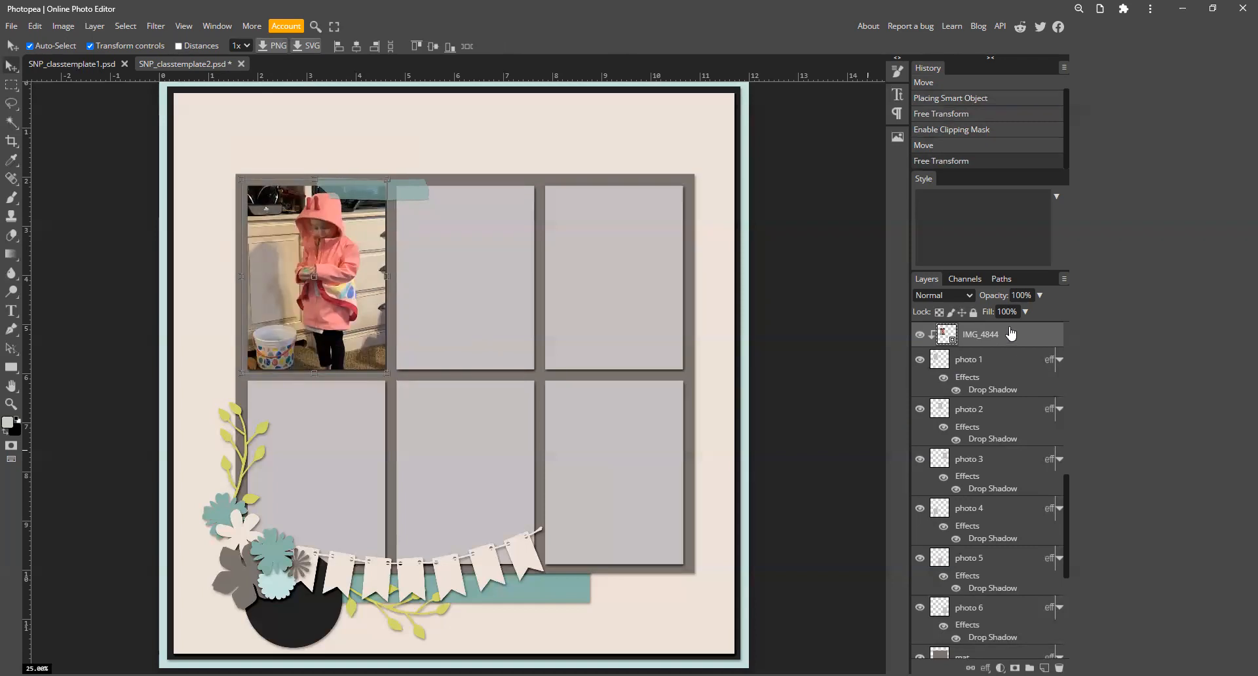
- Merge the IMG_4844 layer with the photo 1 layer
ctrl+click(1010, 365)
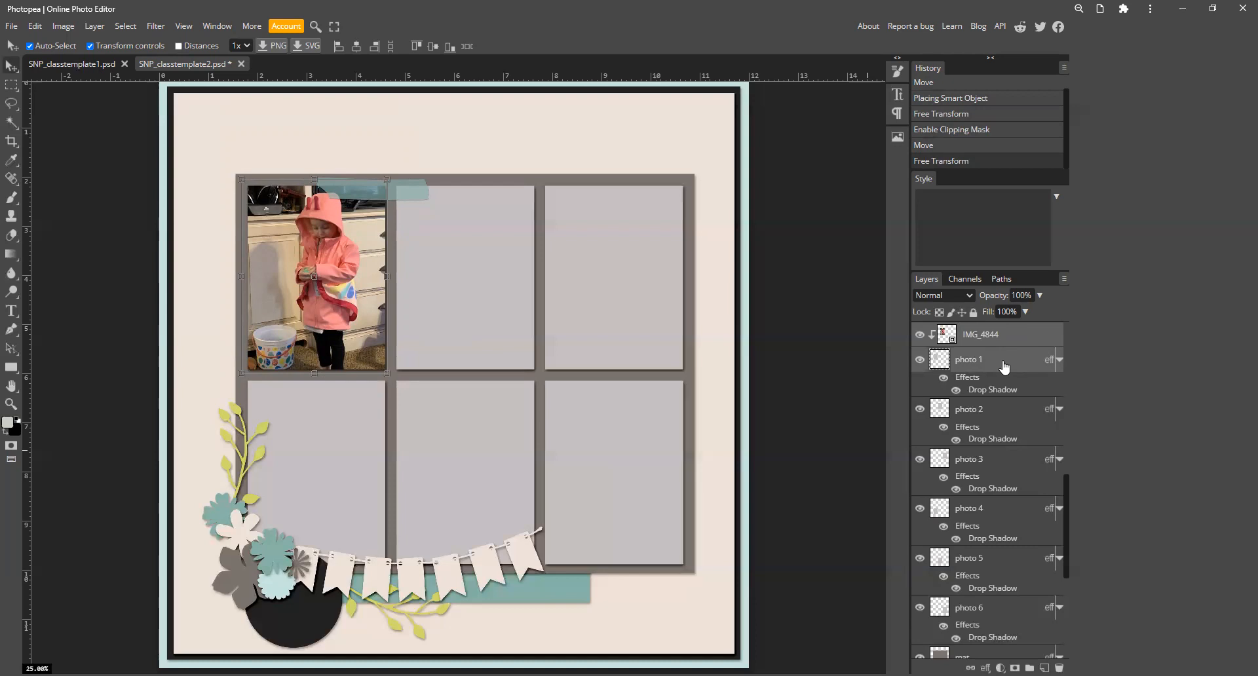
right_click(1005, 368)
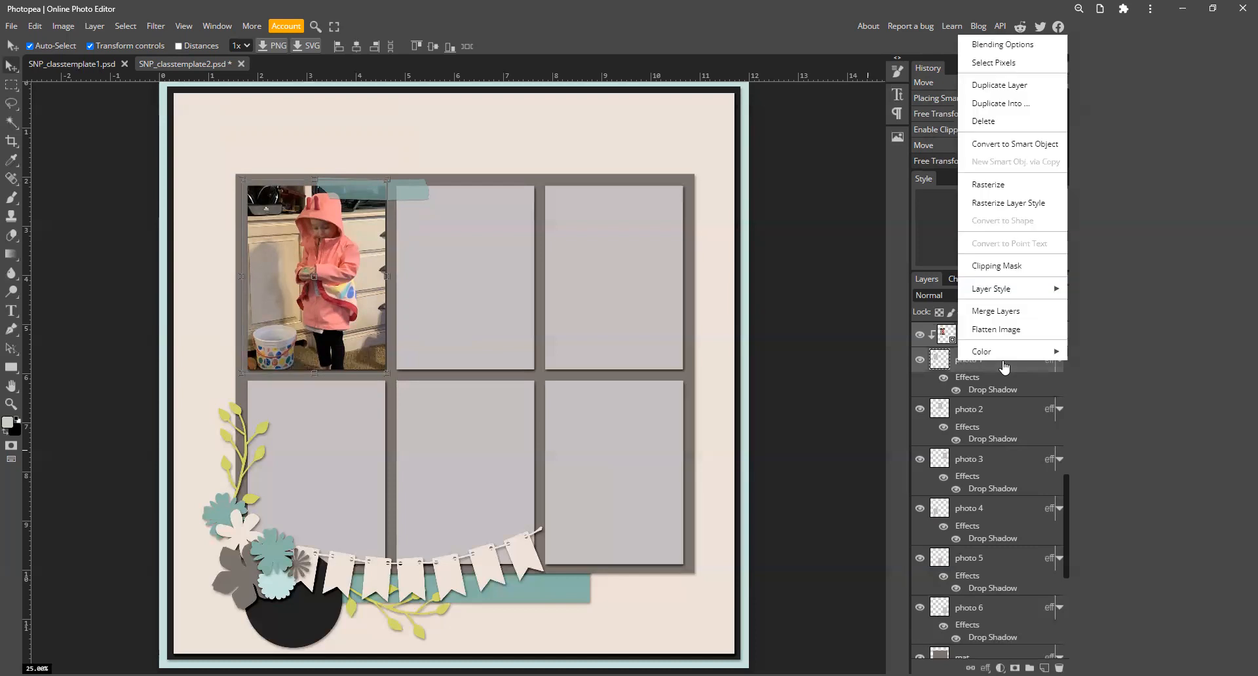
click(991, 313)
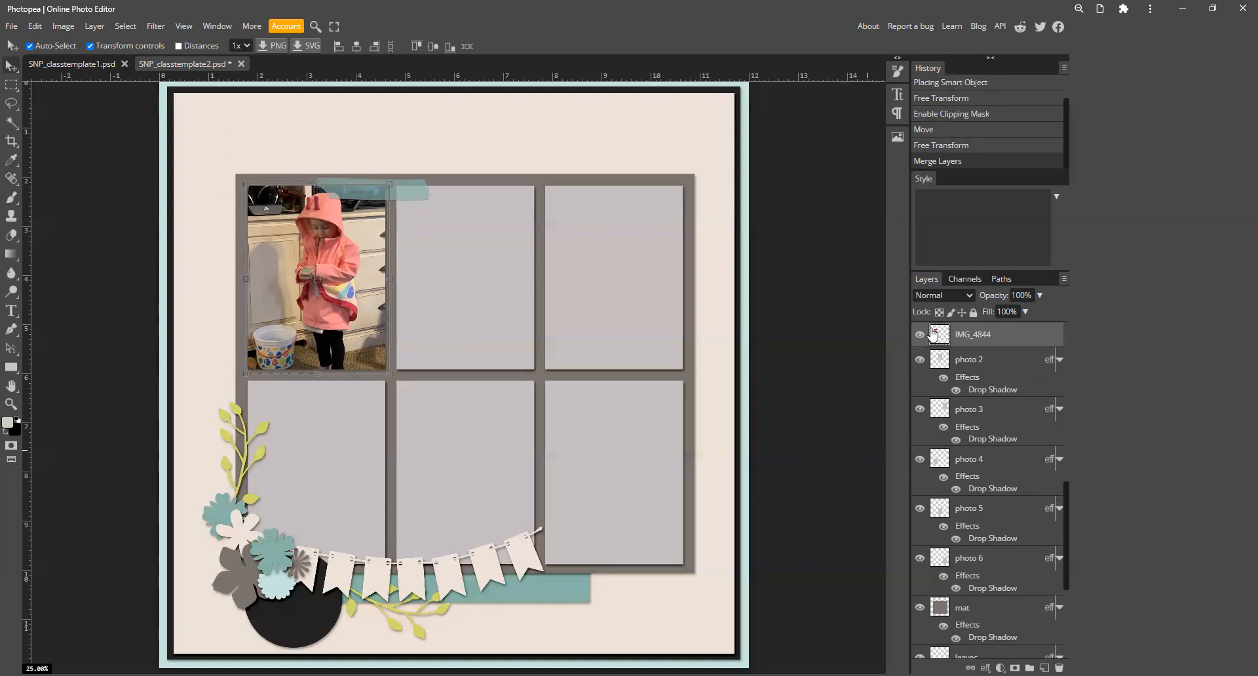
- Place IMG_4854 from the Photos folder in File Explorer into the template, directly above the photo 2 layer
click(442, 467)
click(449, 255)
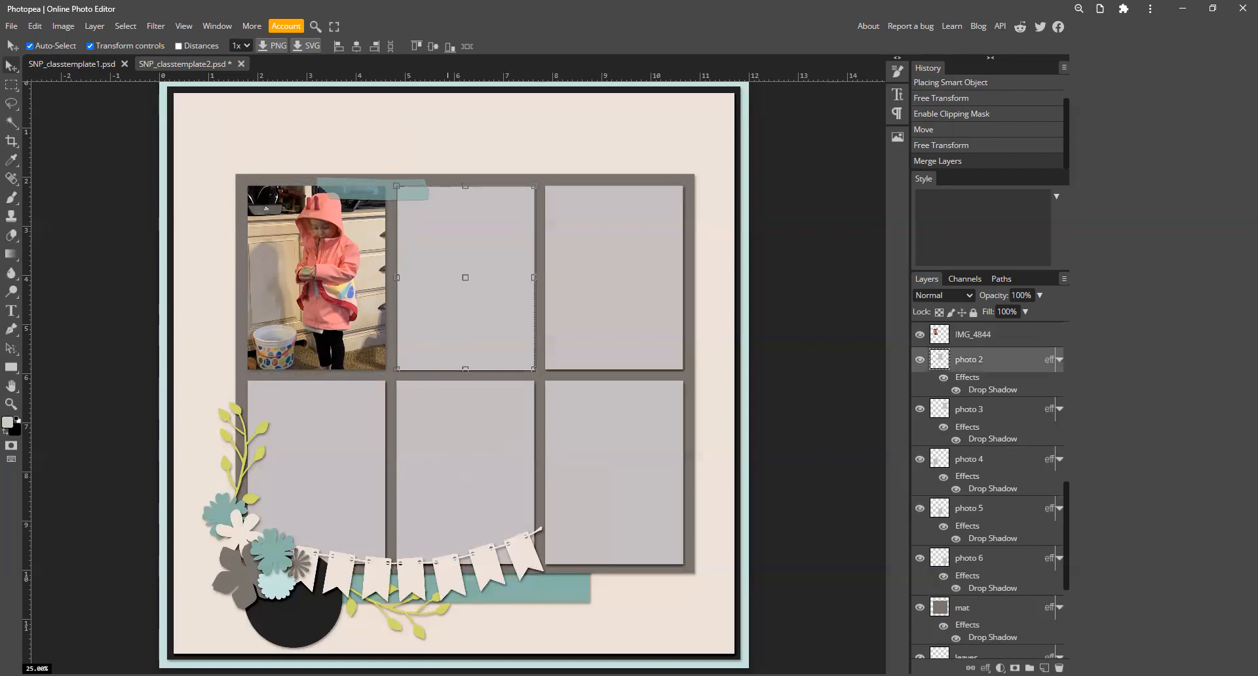
key(alt+Tab)
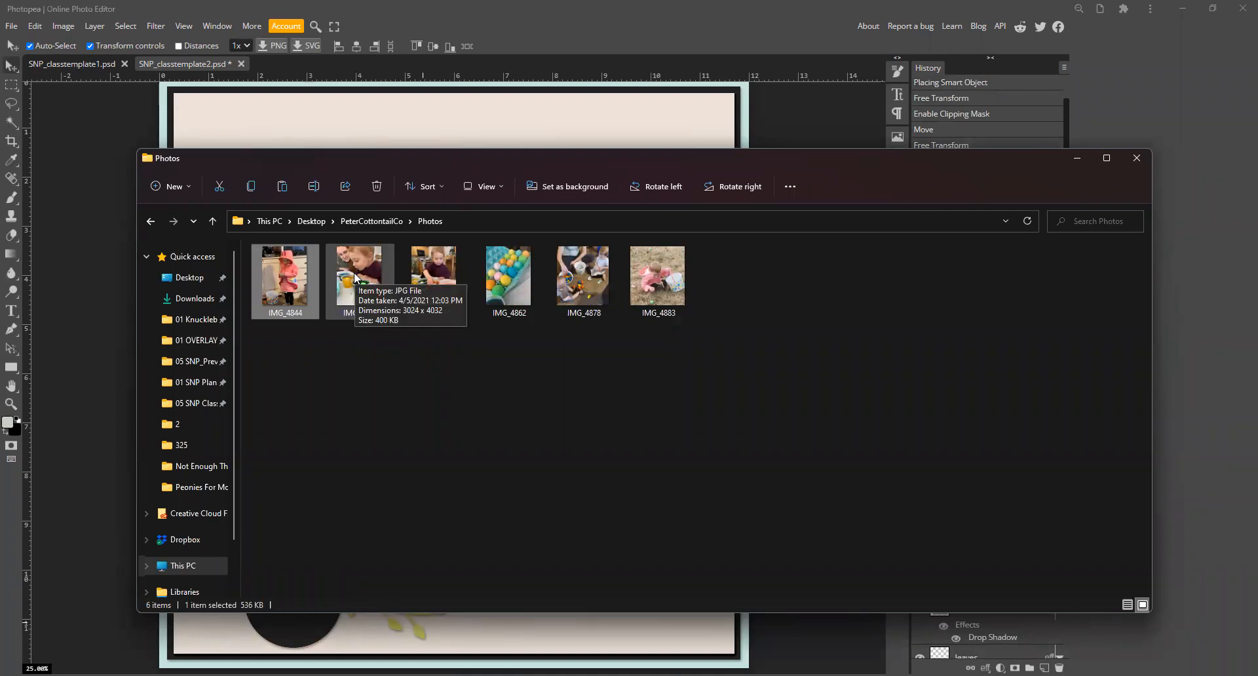
click(354, 273)
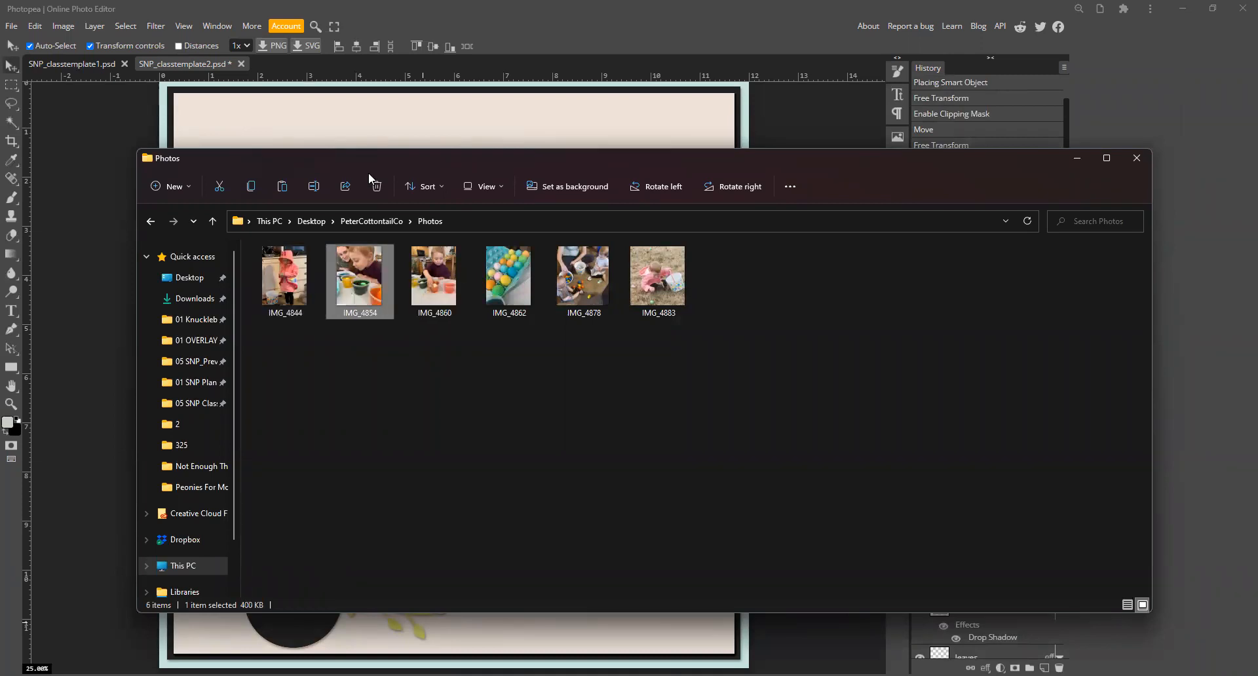
key(alt+Tab)
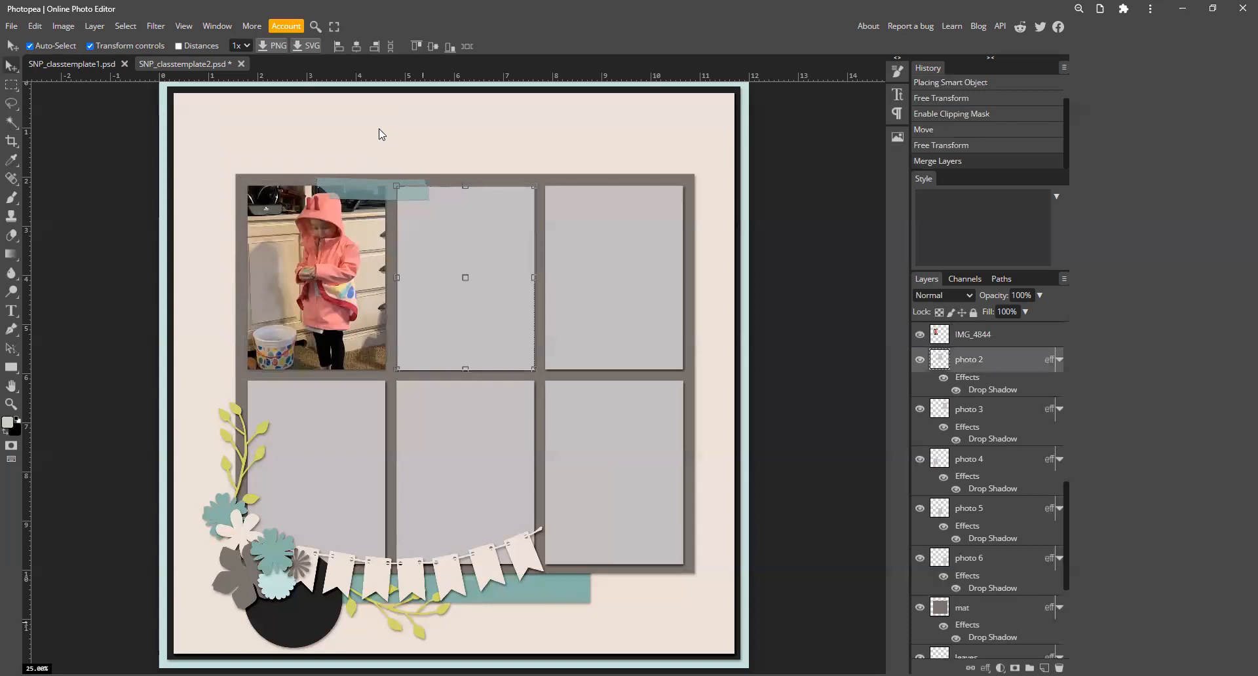
drag(354, 272, 379, 129)
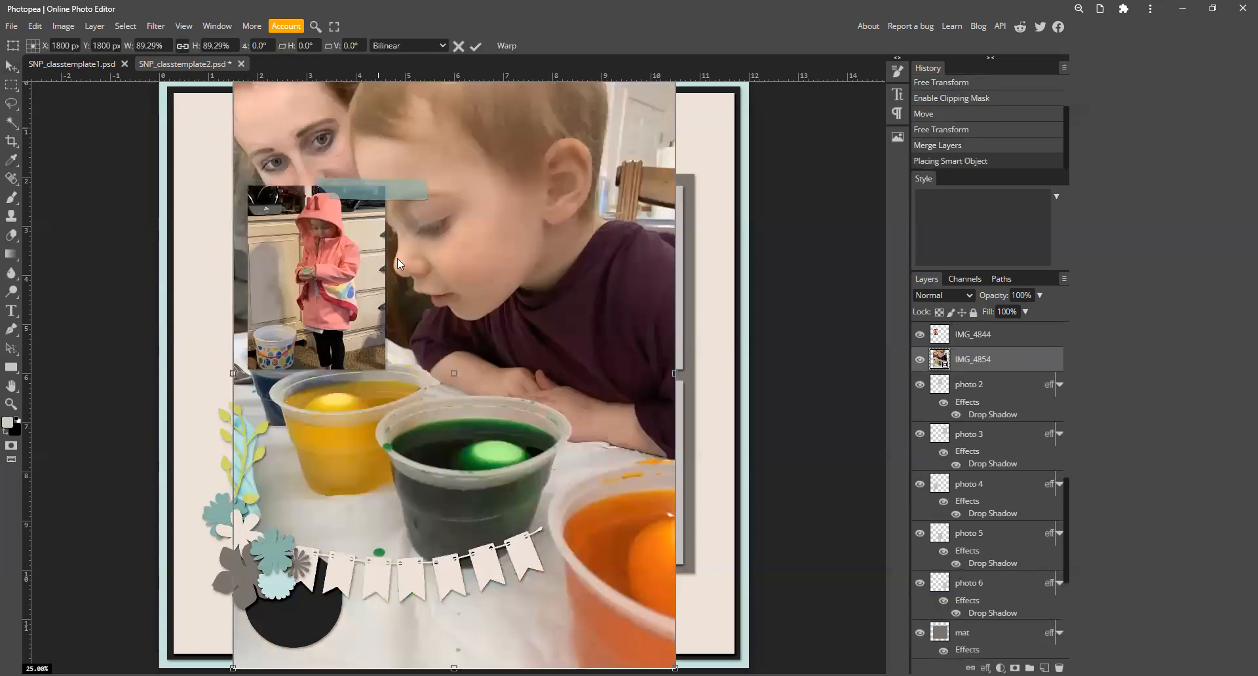
- Scale IMG_4854 to about 53.5% width and 48.7% height over the upper-middle frame and clip it to photo 2
drag(675, 668, 499, 401)
drag(413, 310, 475, 349)
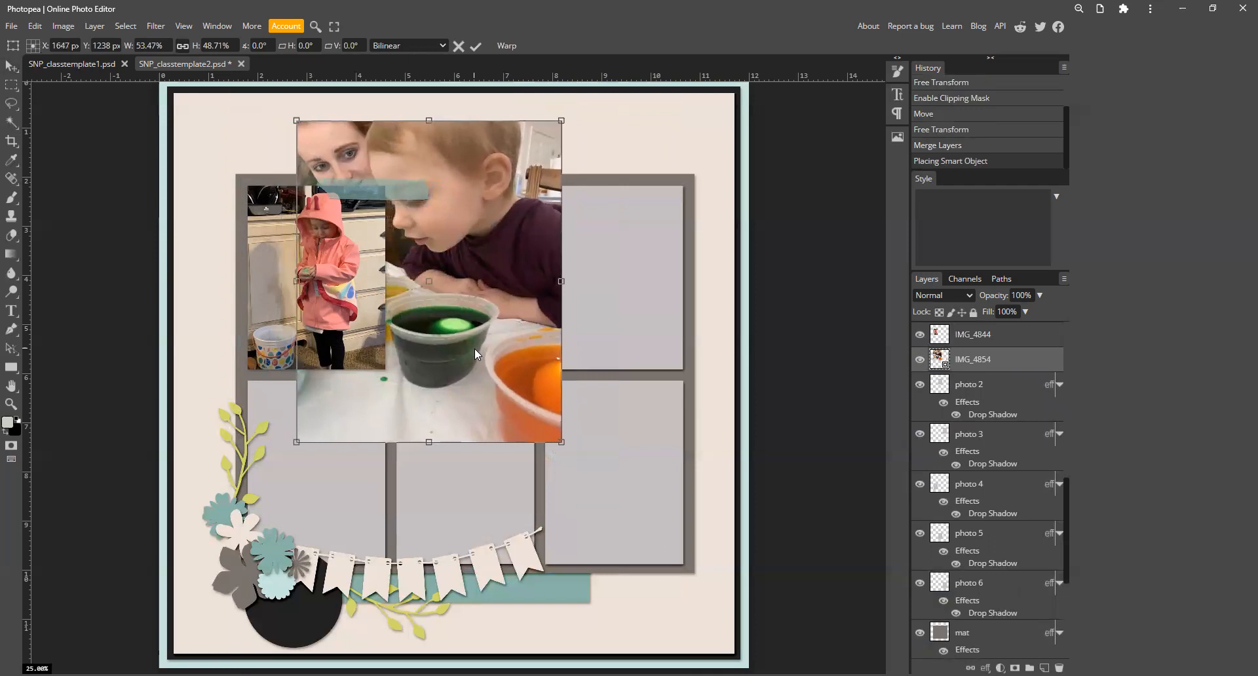
right_click(979, 363)
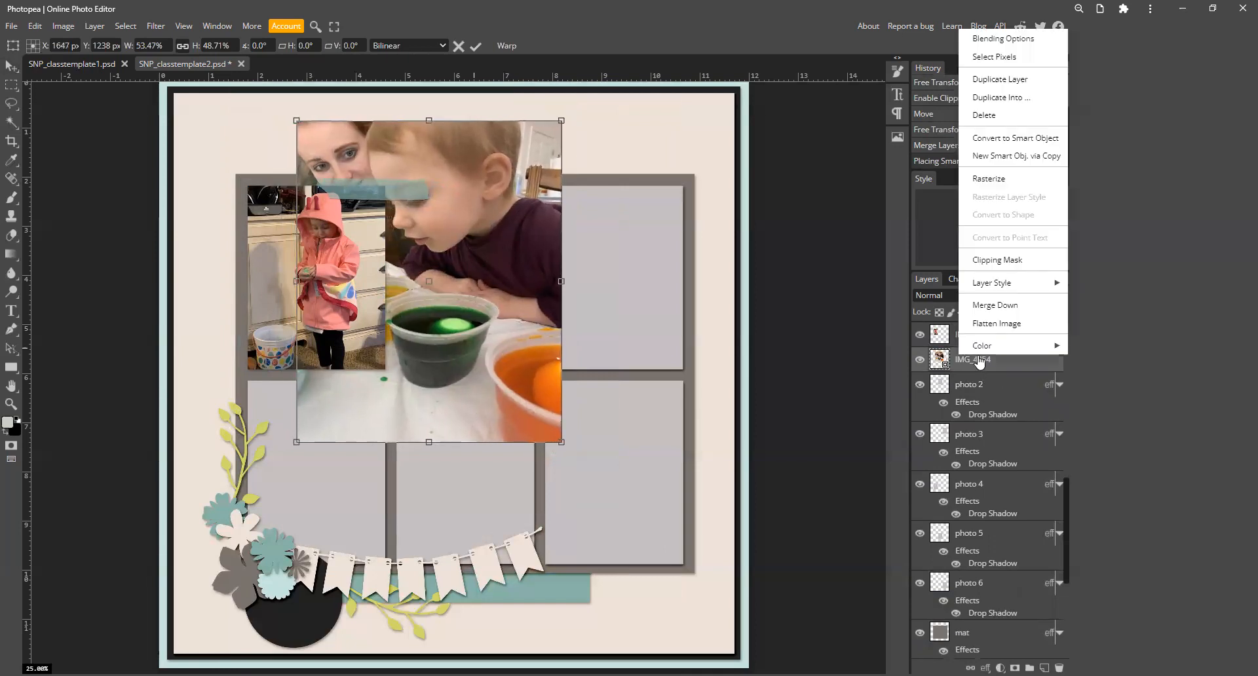
click(991, 264)
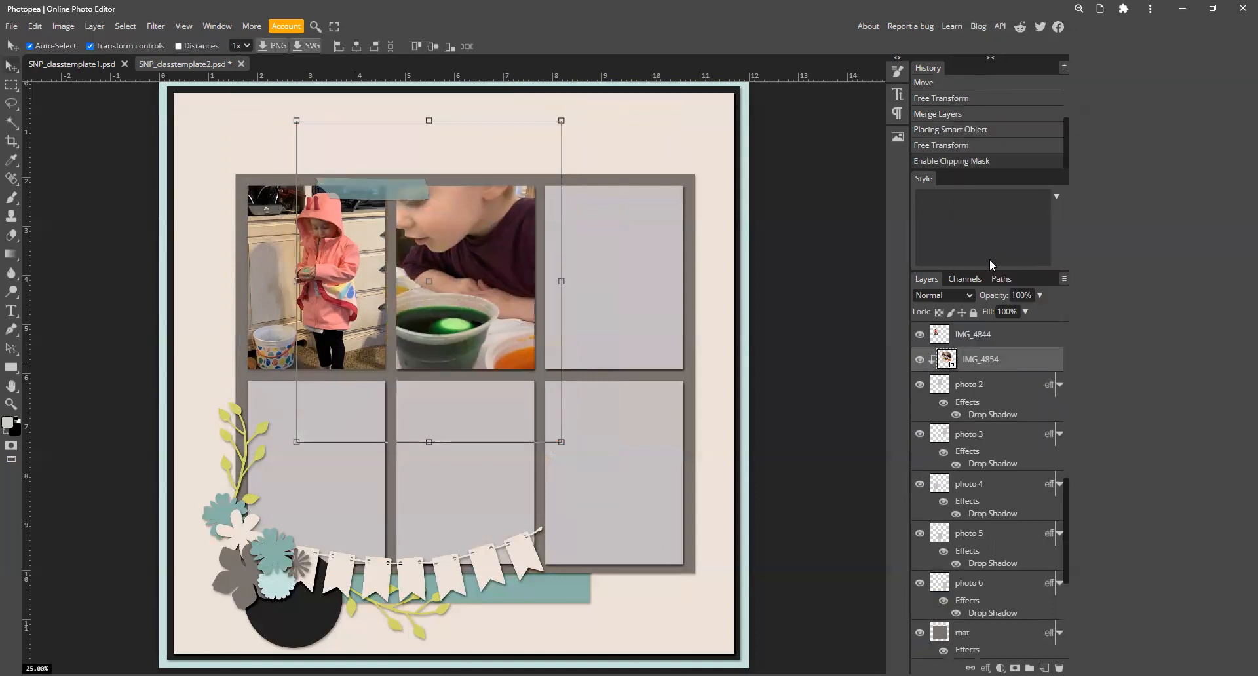
- Resize IMG_4854 to about 37.3% width and 34% height, reposition it in the second frame, and merge it down into photo 2
click(299, 126)
drag(298, 126, 376, 210)
drag(466, 272, 455, 236)
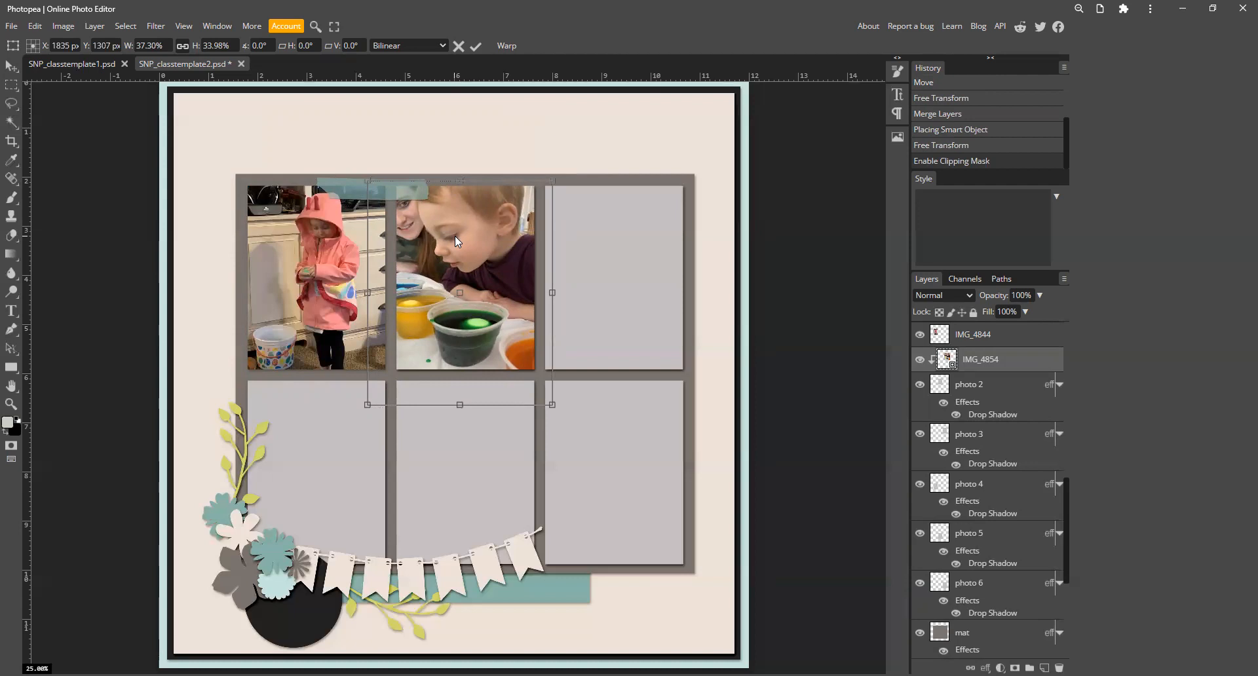
key(Return)
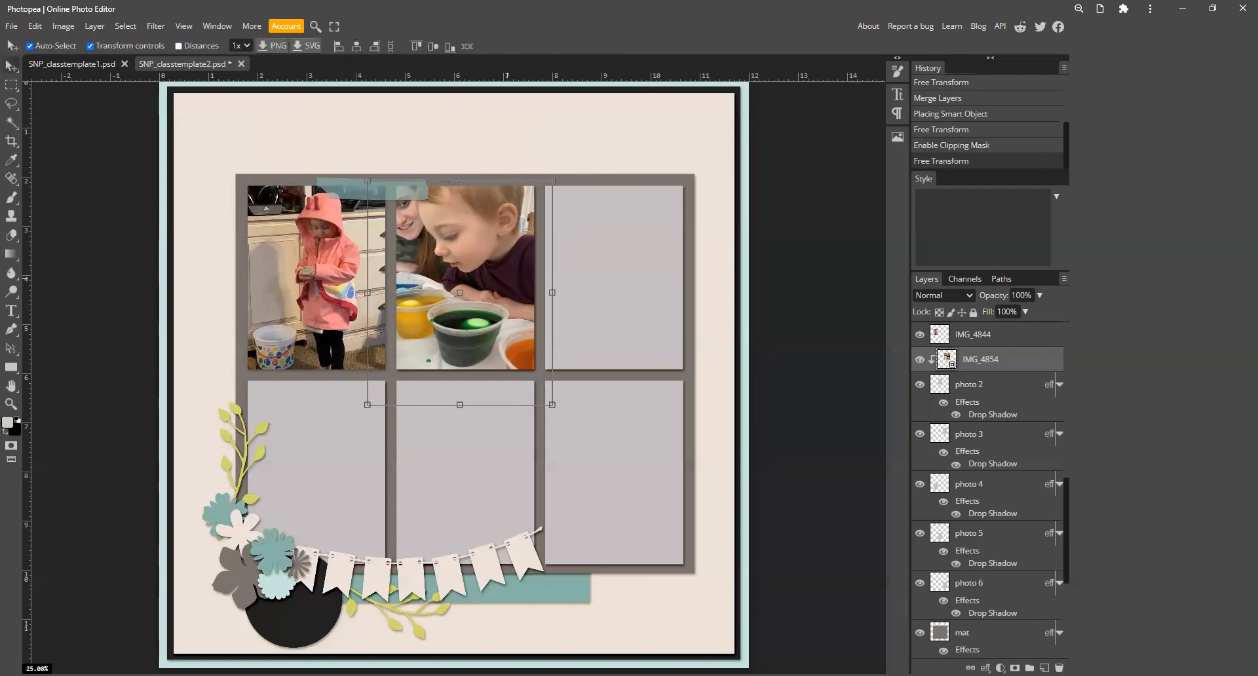
right_click(1008, 365)
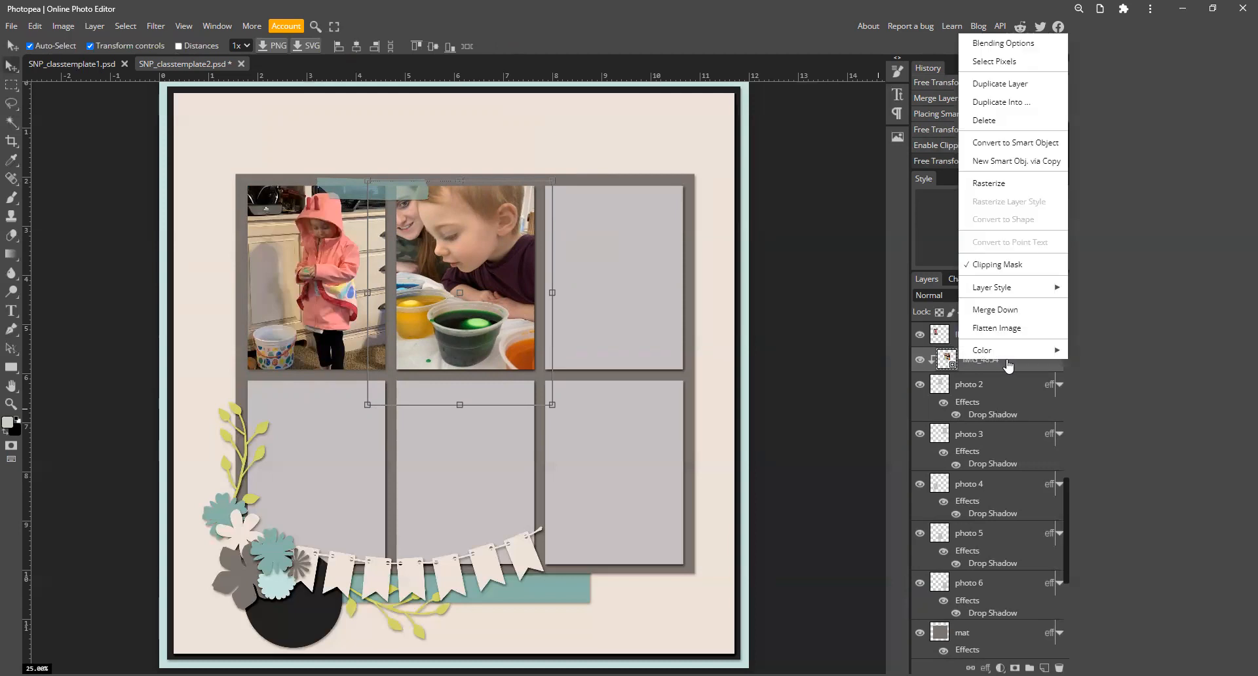
click(994, 310)
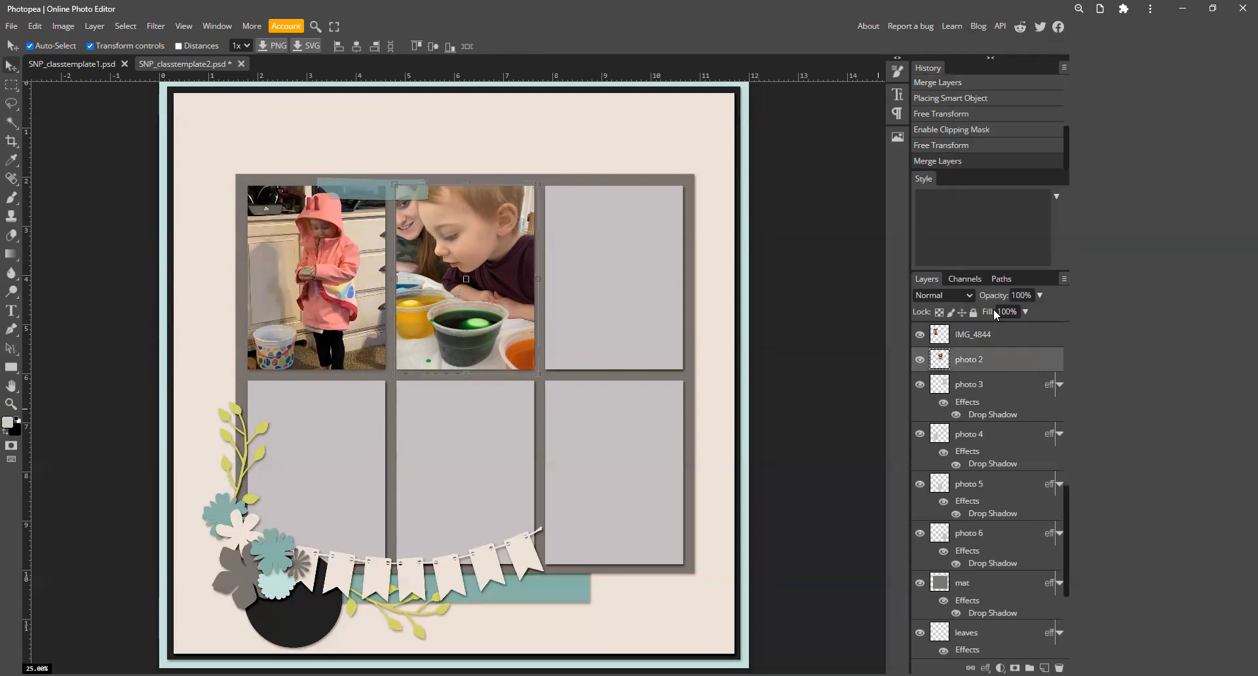
- Place IMG_4860 from the Photos folder in File Explorer into the template, directly above the photo 3 layer
click(611, 288)
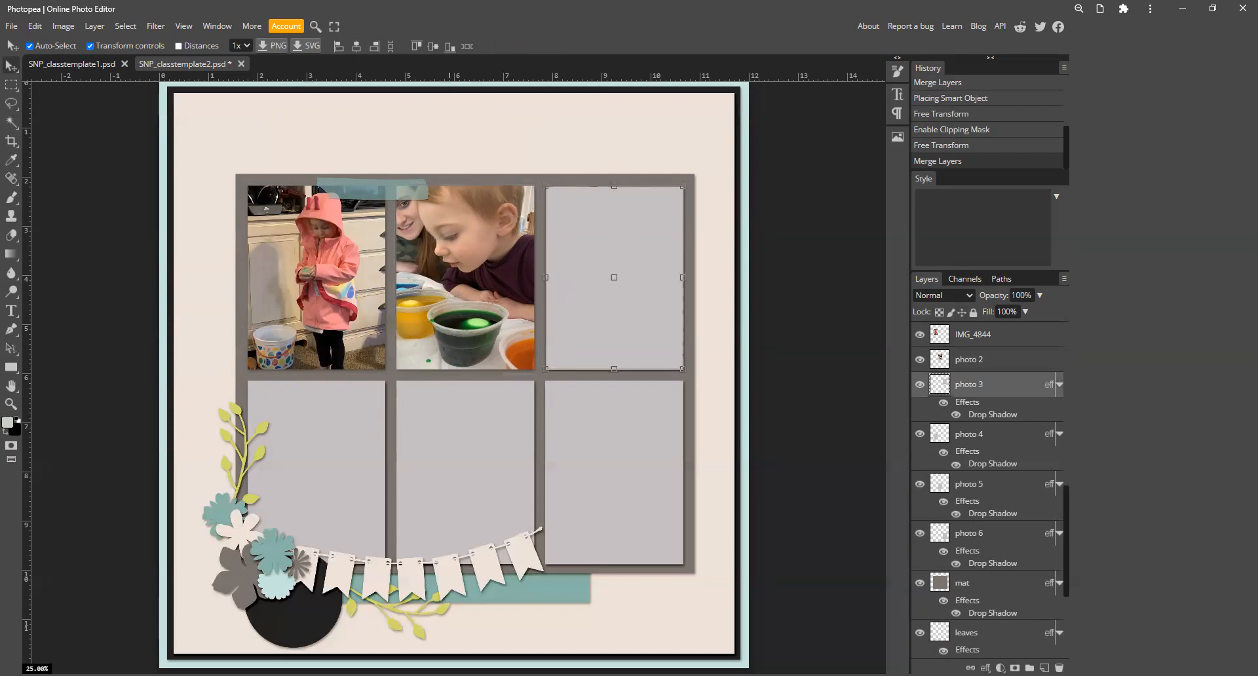
key(alt+Tab)
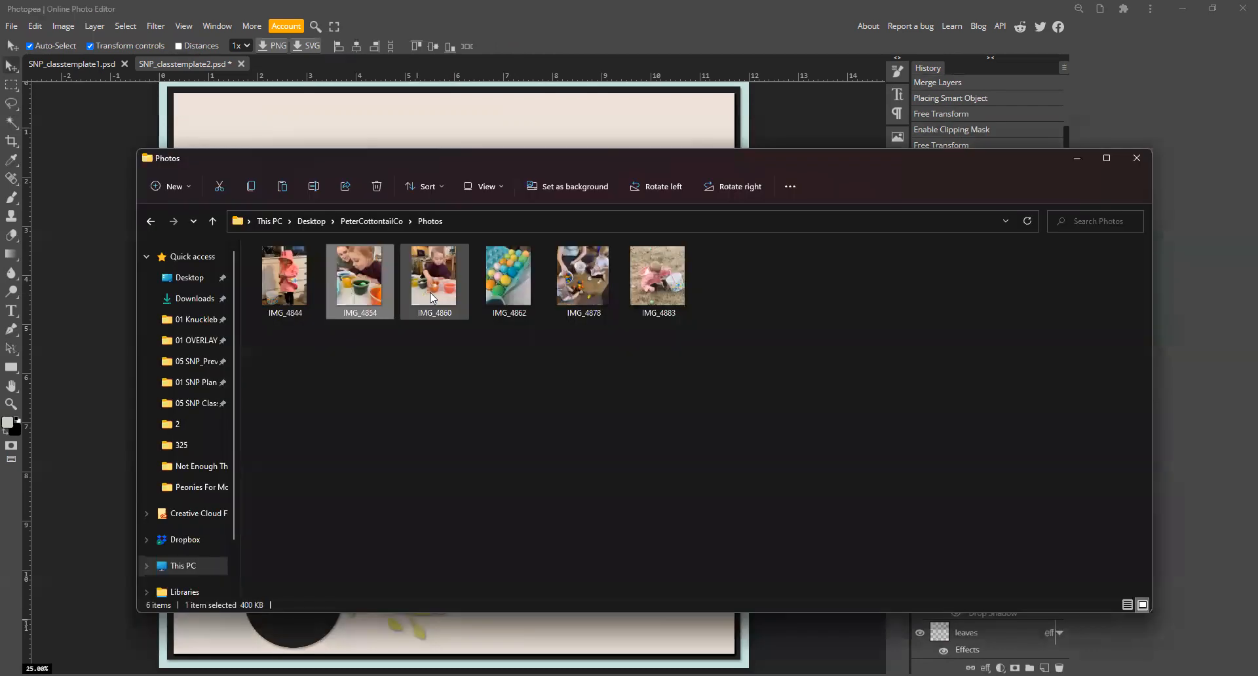
click(430, 292)
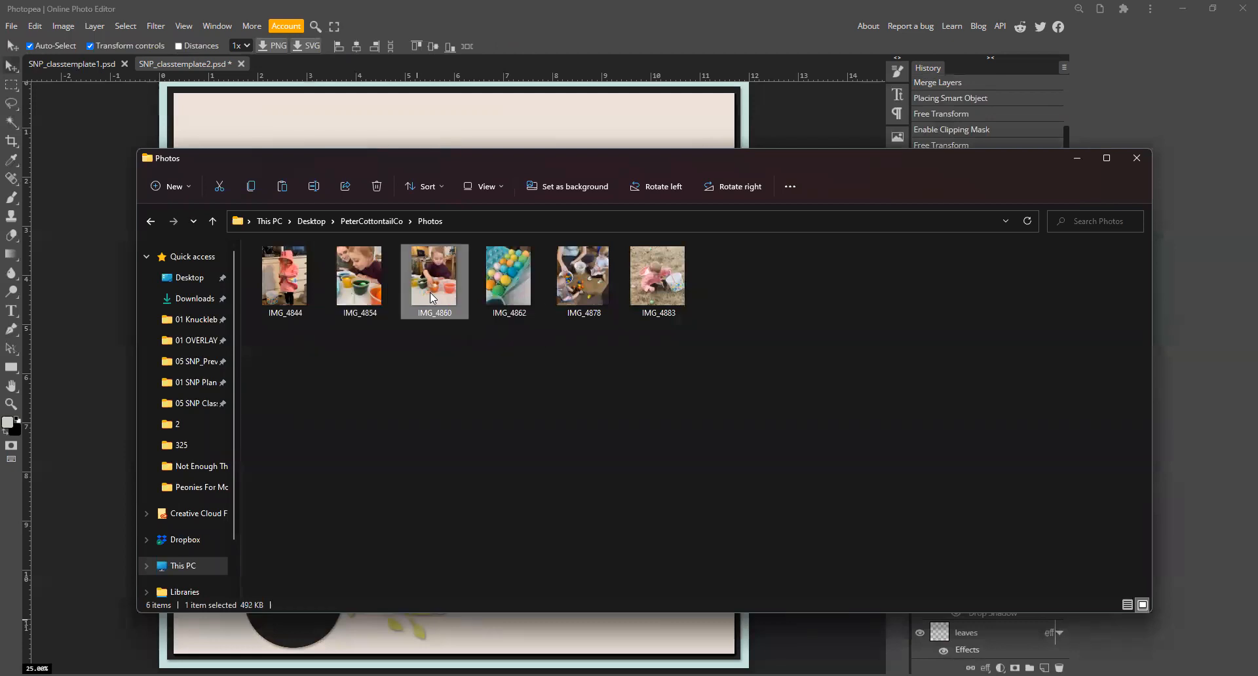
click(439, 126)
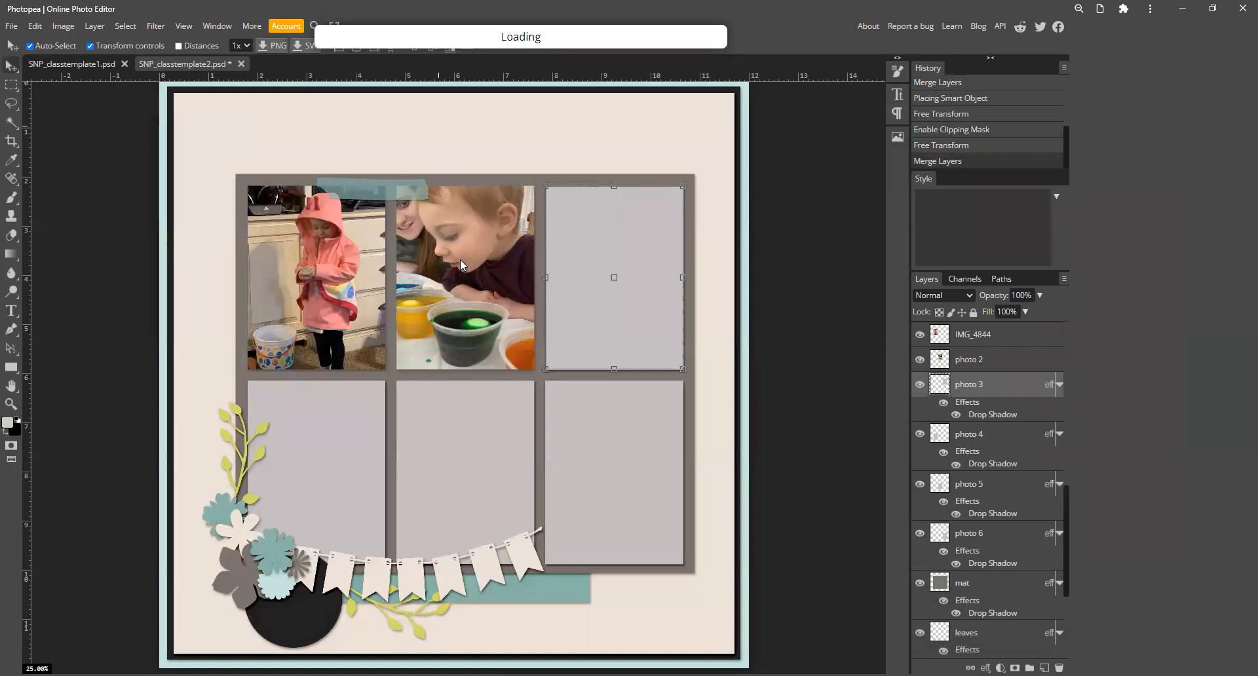
- Scale IMG_4860 to about 29.5% and position it over the upper-right photo frame
drag(387, 485, 444, 487)
drag(291, 669, 616, 289)
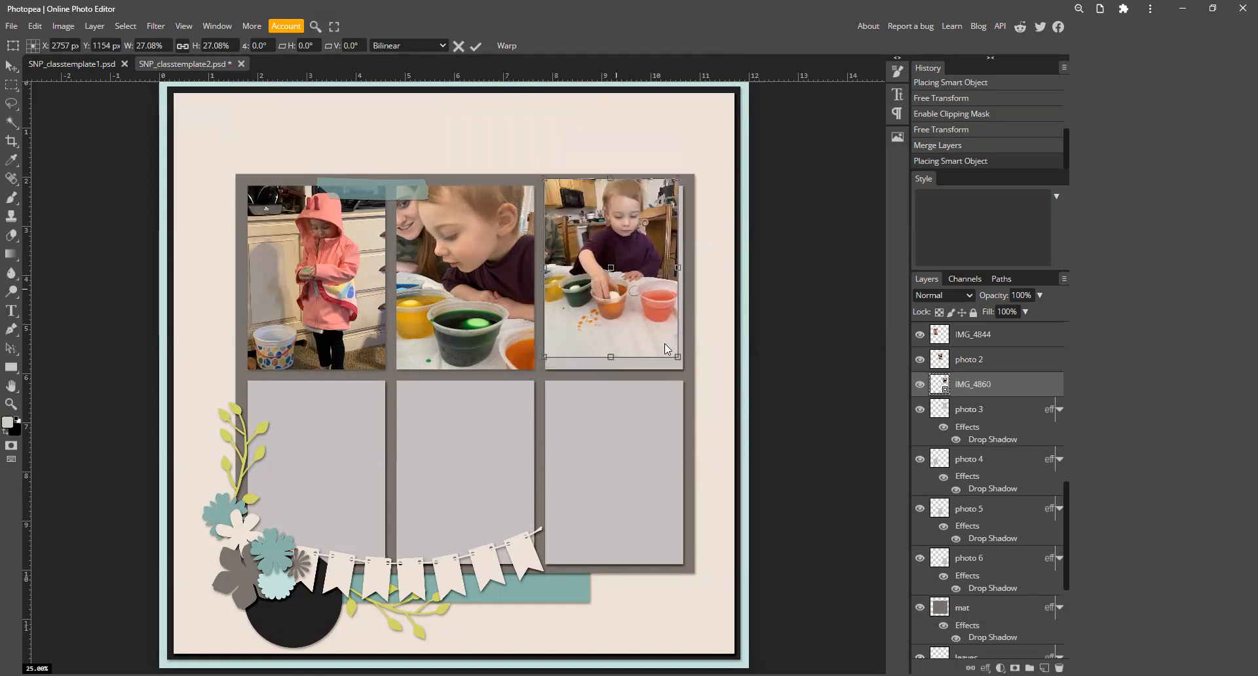
drag(677, 357, 690, 377)
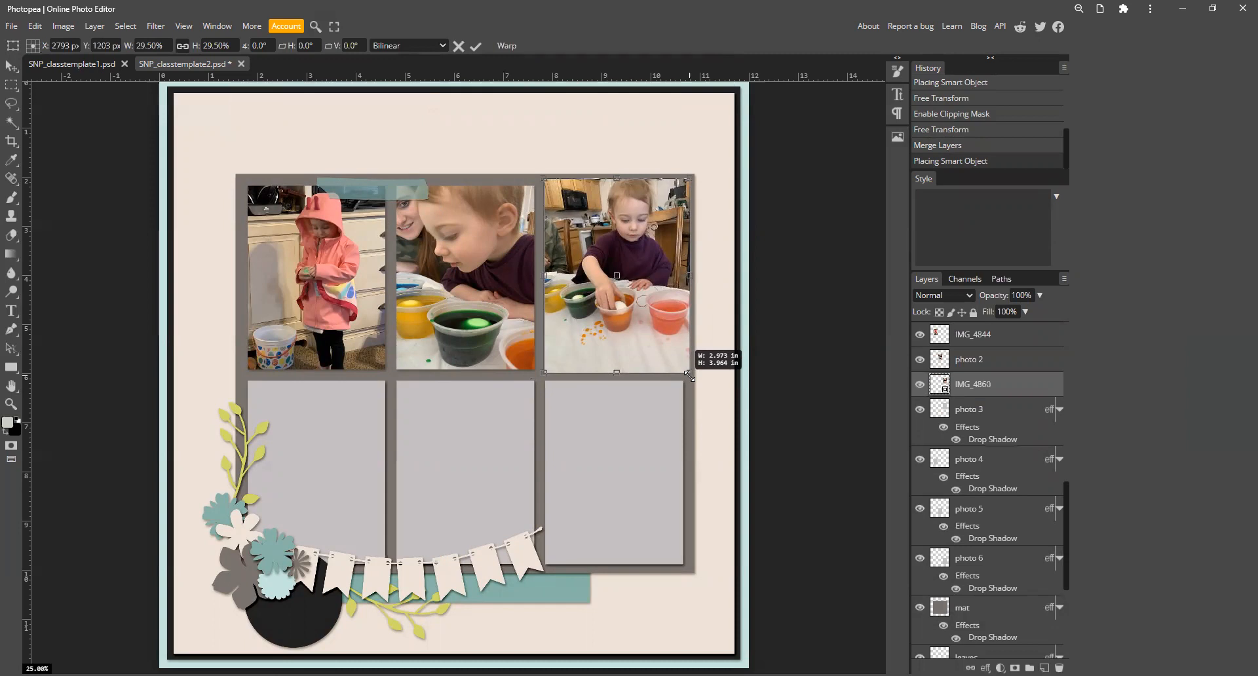
drag(689, 377, 689, 377)
key(Return)
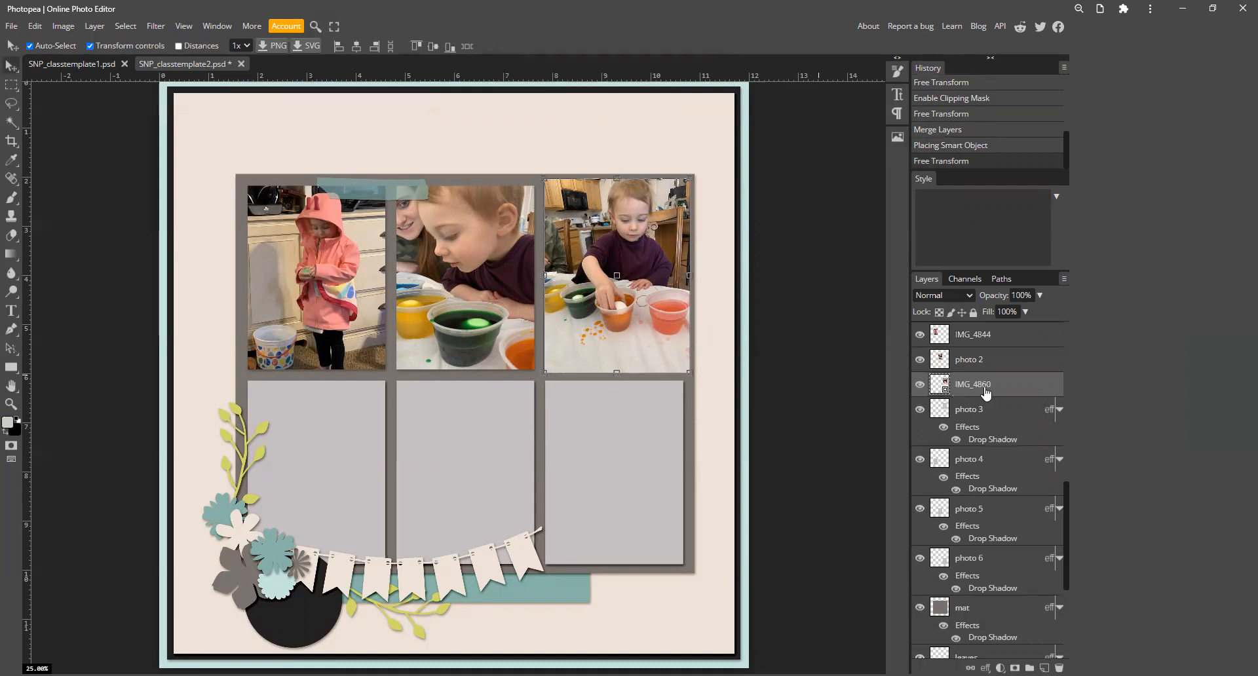
- Clip IMG_4860 to the photo 3 layer and merge the two layers
right_click(1015, 391)
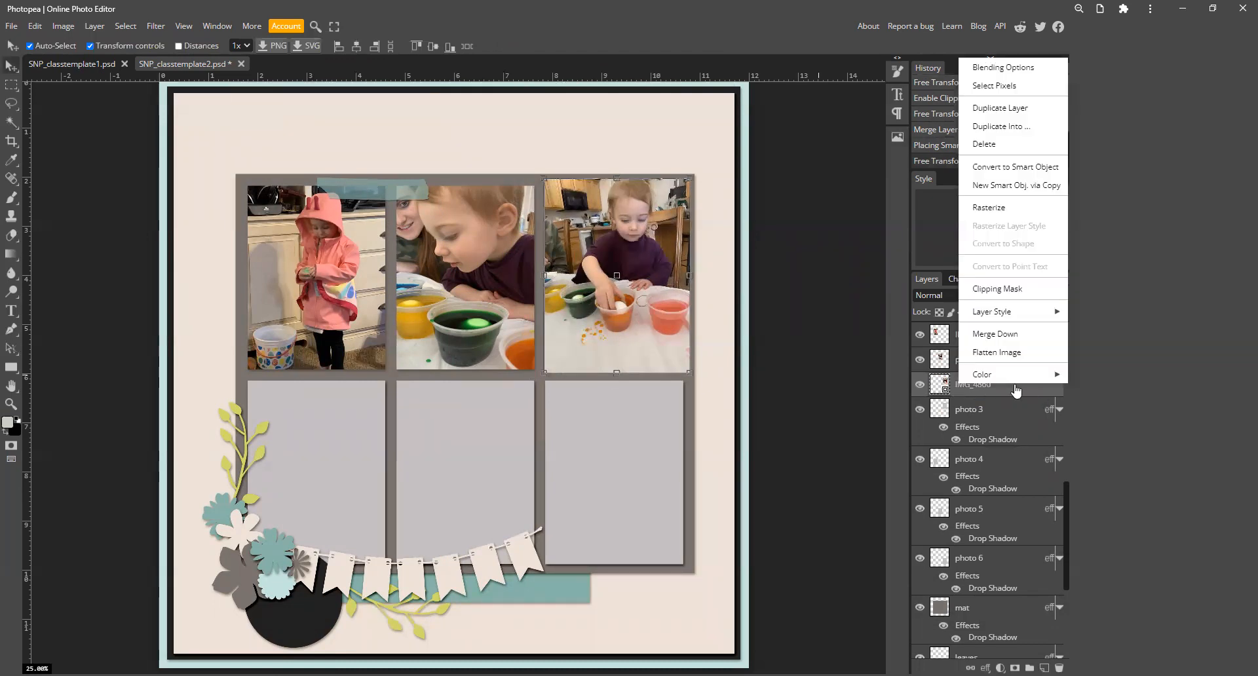
click(986, 290)
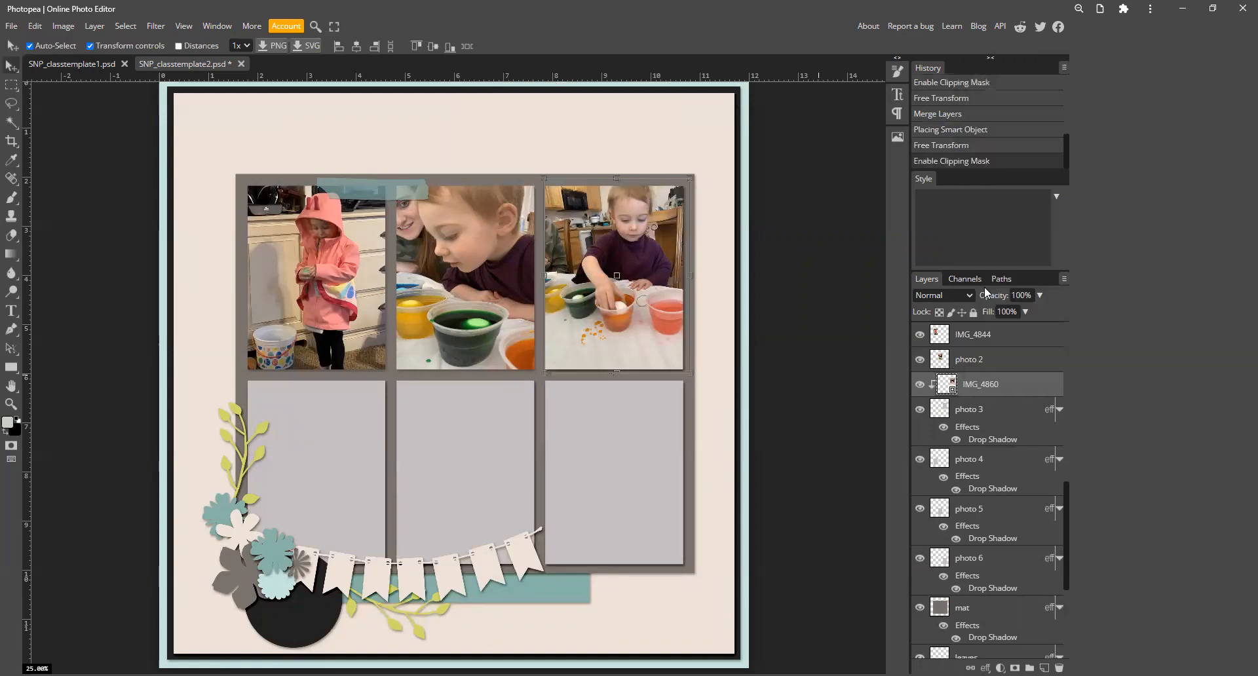
right_click(1008, 417)
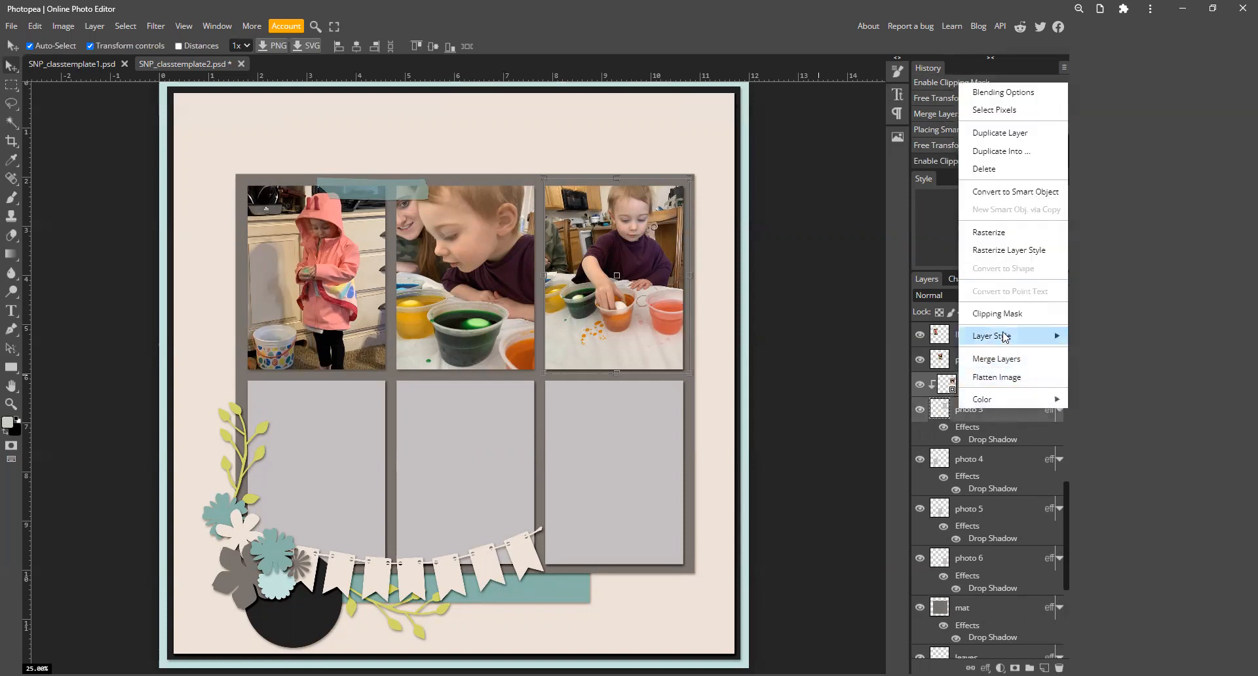
click(1039, 371)
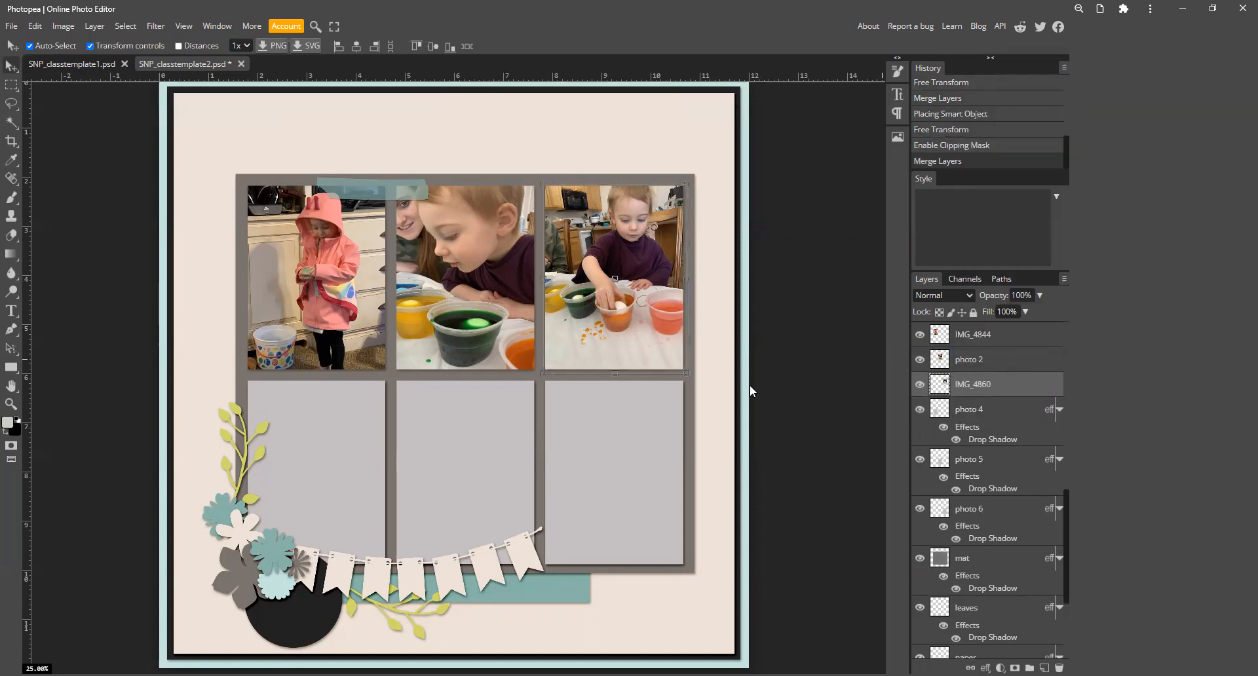
- Place IMG_4862 from the Photos folder in File Explorer into the template, directly above the photo 4 layer
click(316, 487)
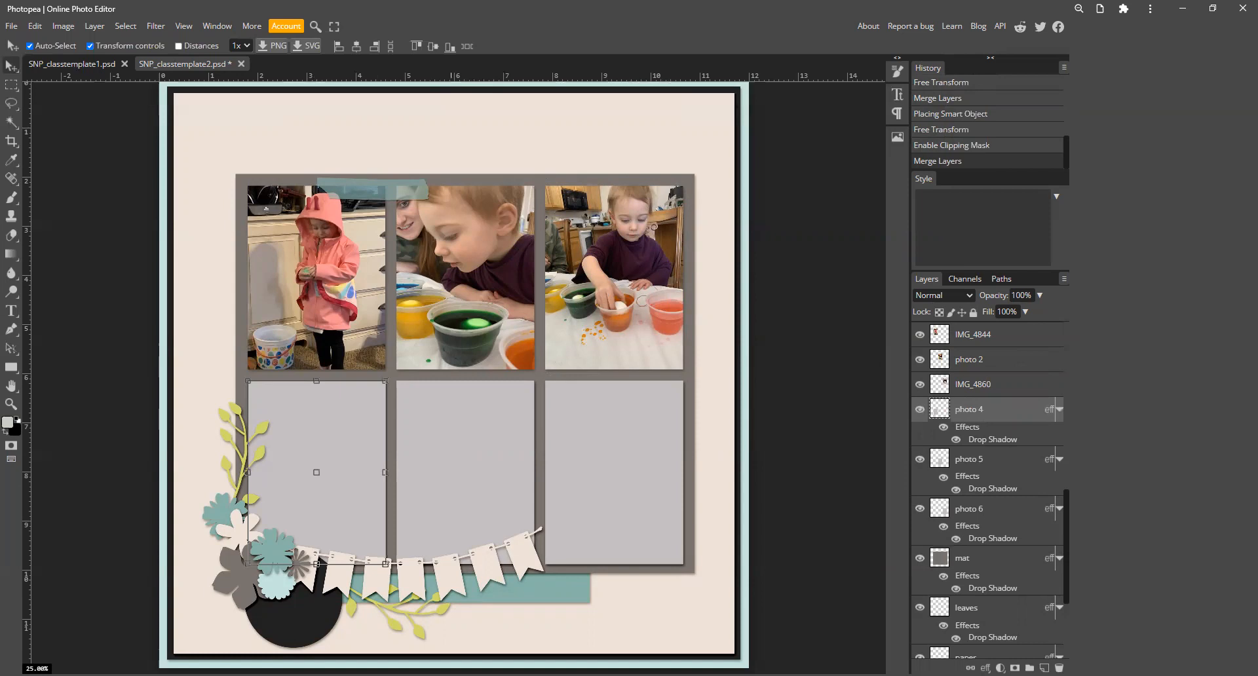
key(alt+Tab)
click(496, 272)
drag(495, 135, 494, 134)
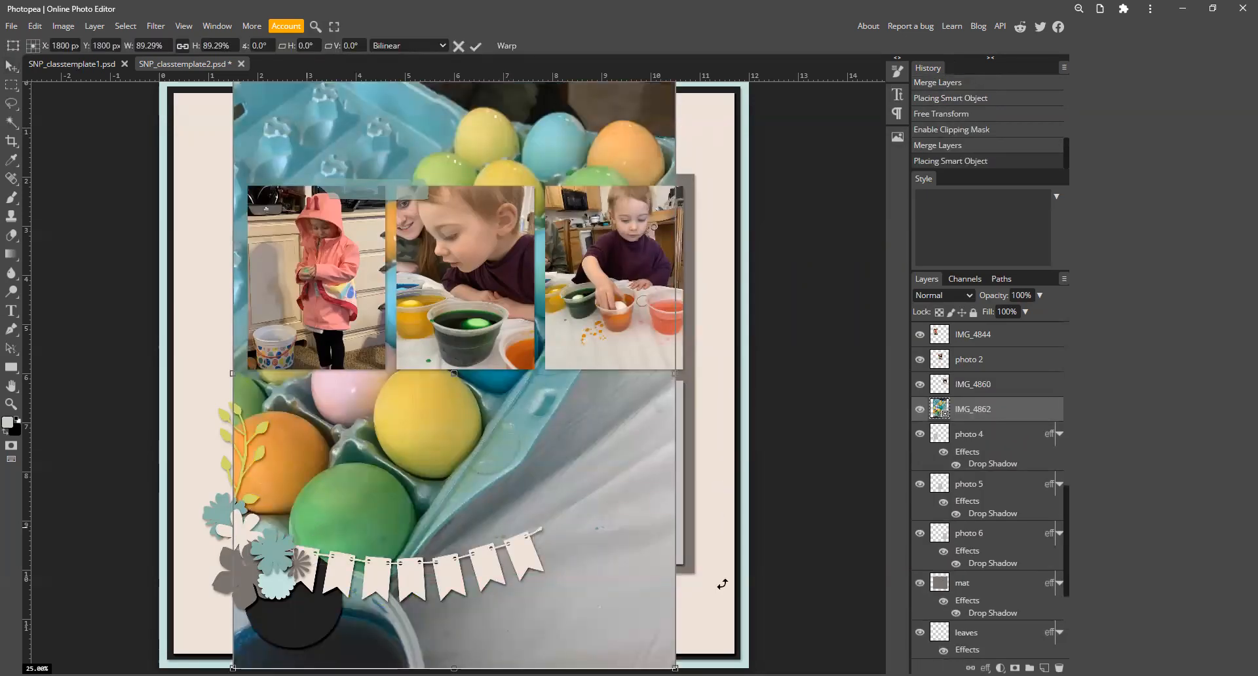
- Scale IMG_4862 to about 34.8% over the lower-left frame and clip it to photo 4
drag(675, 668, 406, 310)
drag(304, 120, 303, 411)
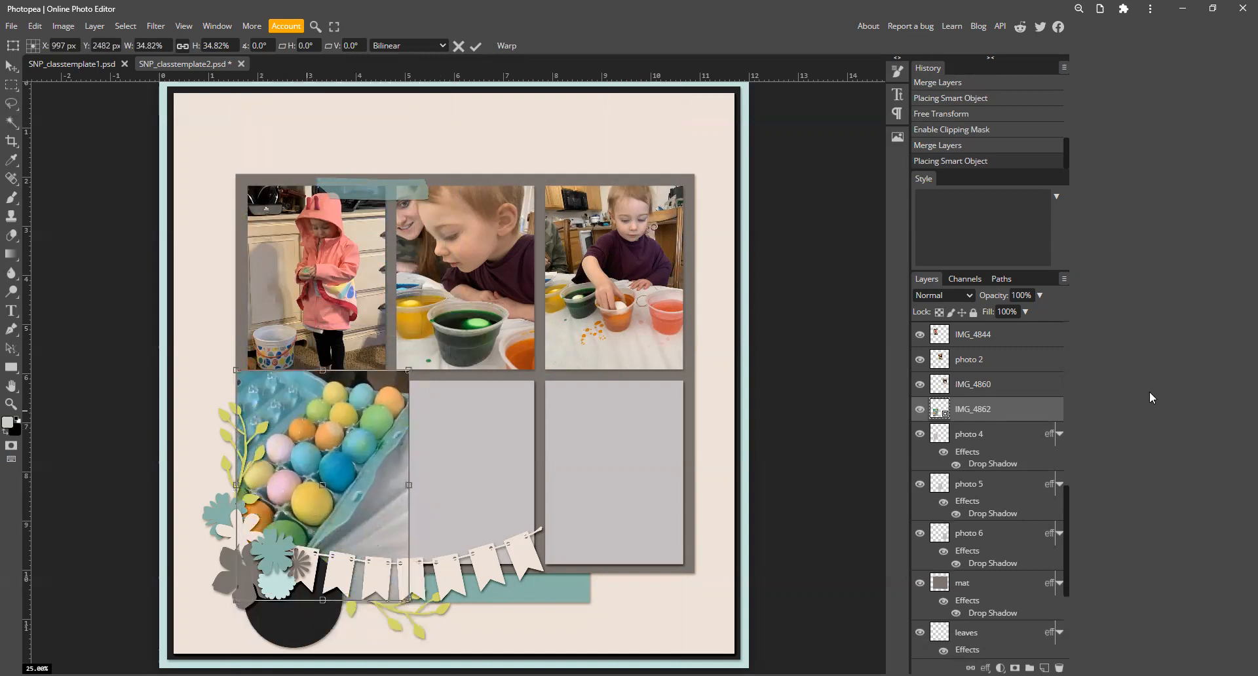
right_click(1002, 418)
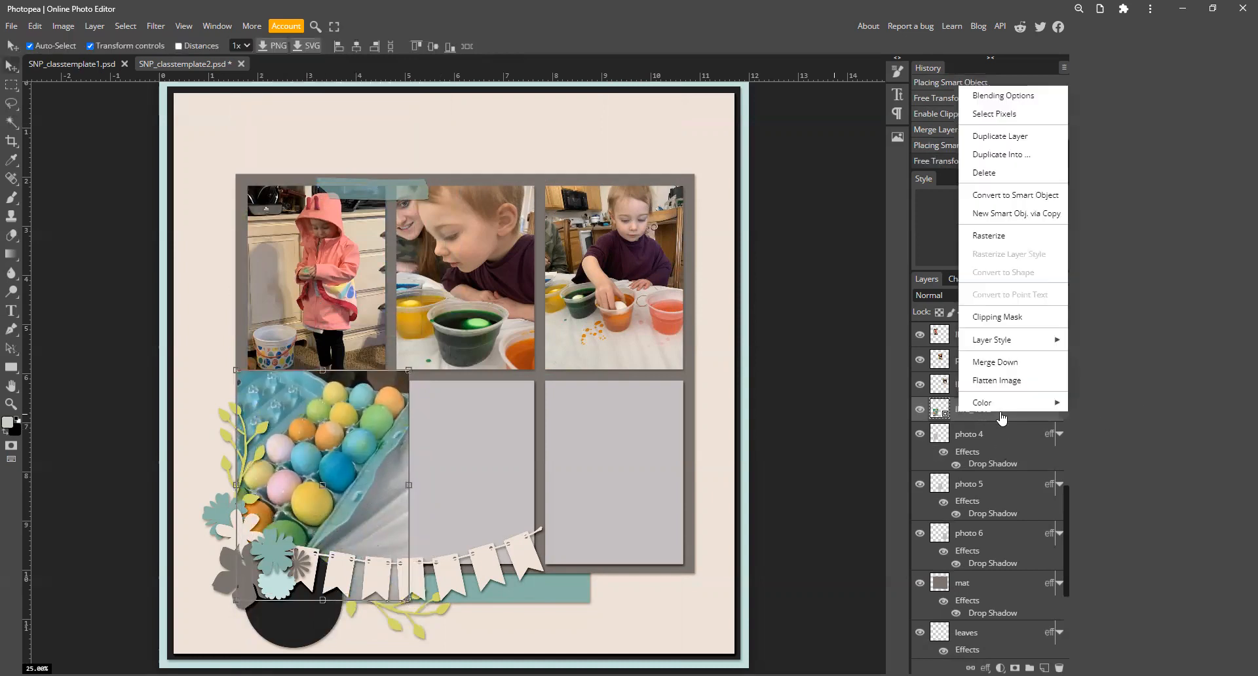
click(1000, 317)
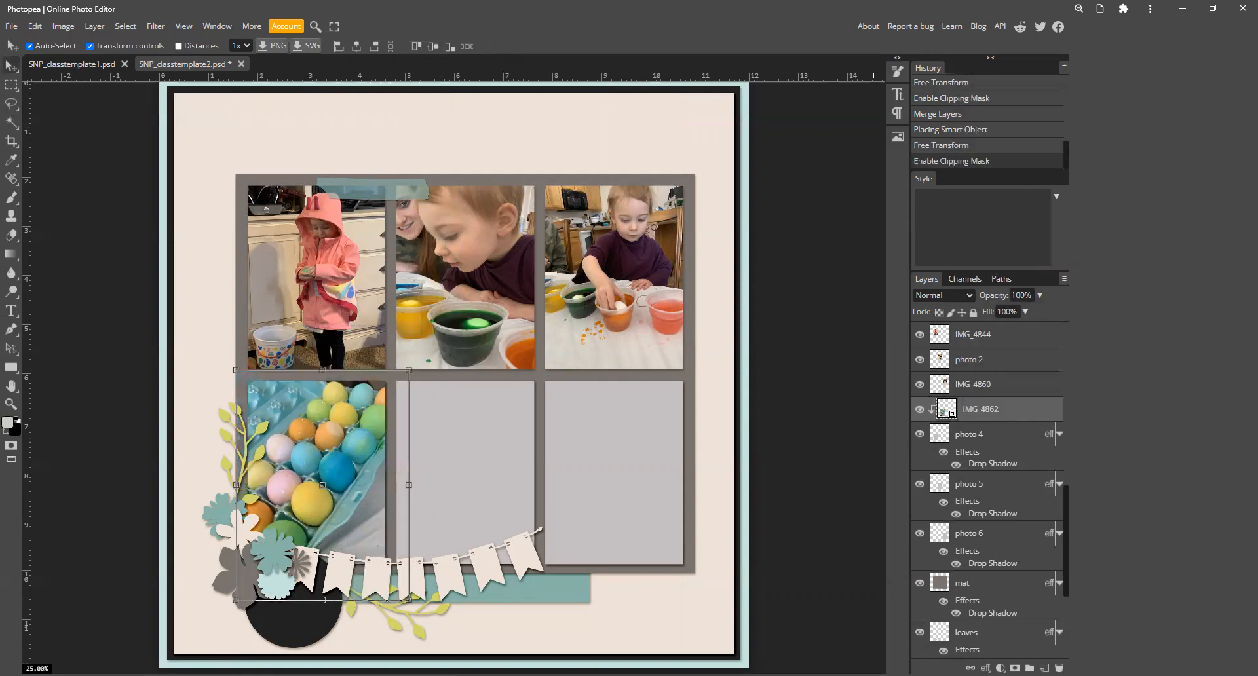
- Merge IMG_4862 down into photo 4, undoing the extra merge with photo 5
key(ctrl+e)
key(ctrl+e)
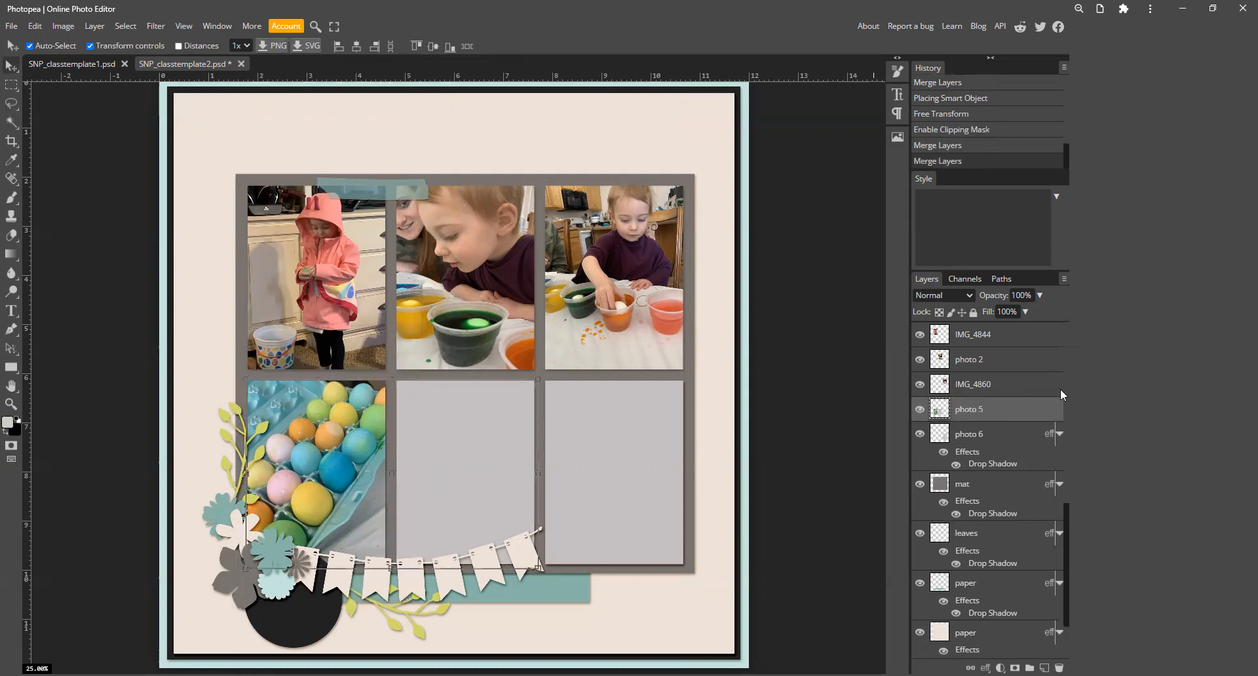
key(ctrl+z)
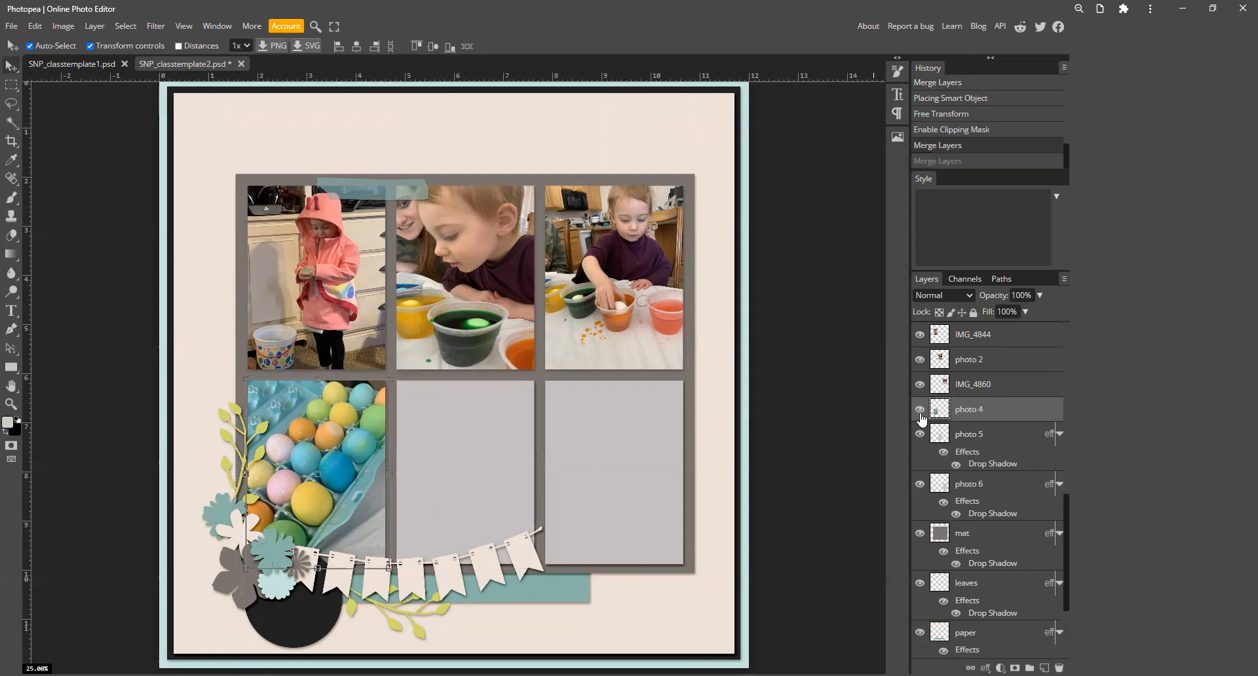
- Place IMG_4878 from the Photos folder in File Explorer above the photo 5 layer and position it over the lower-middle frame
click(481, 449)
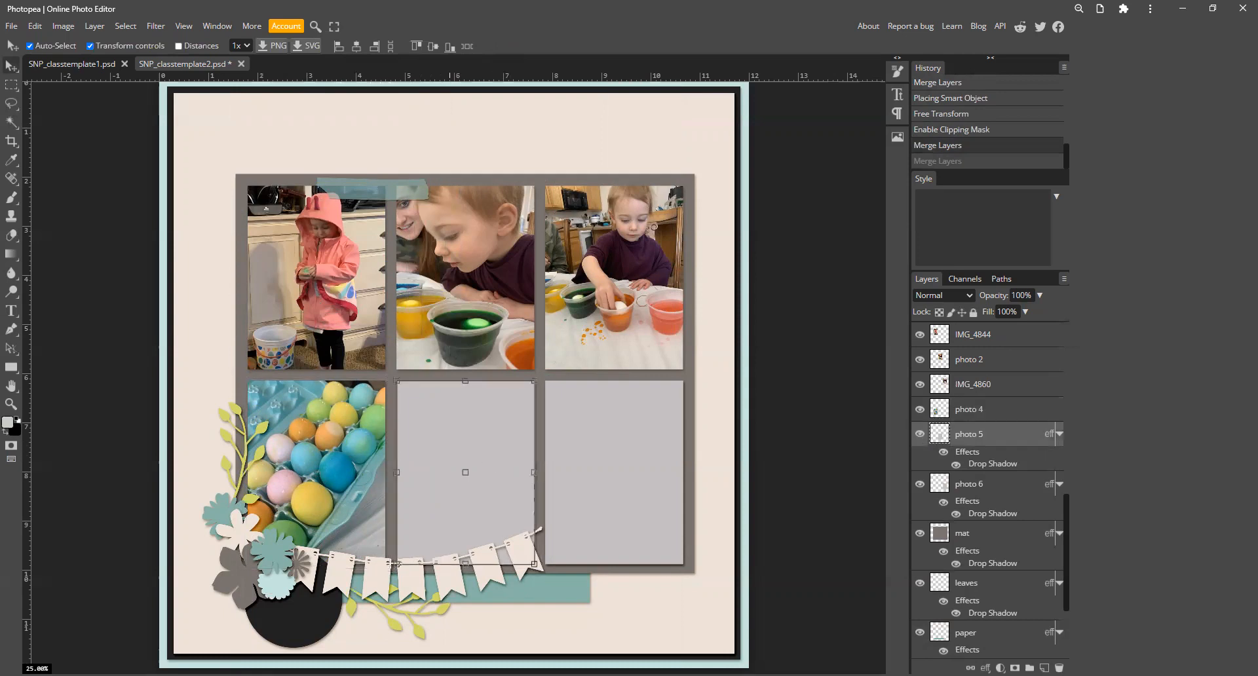
key(alt+Tab)
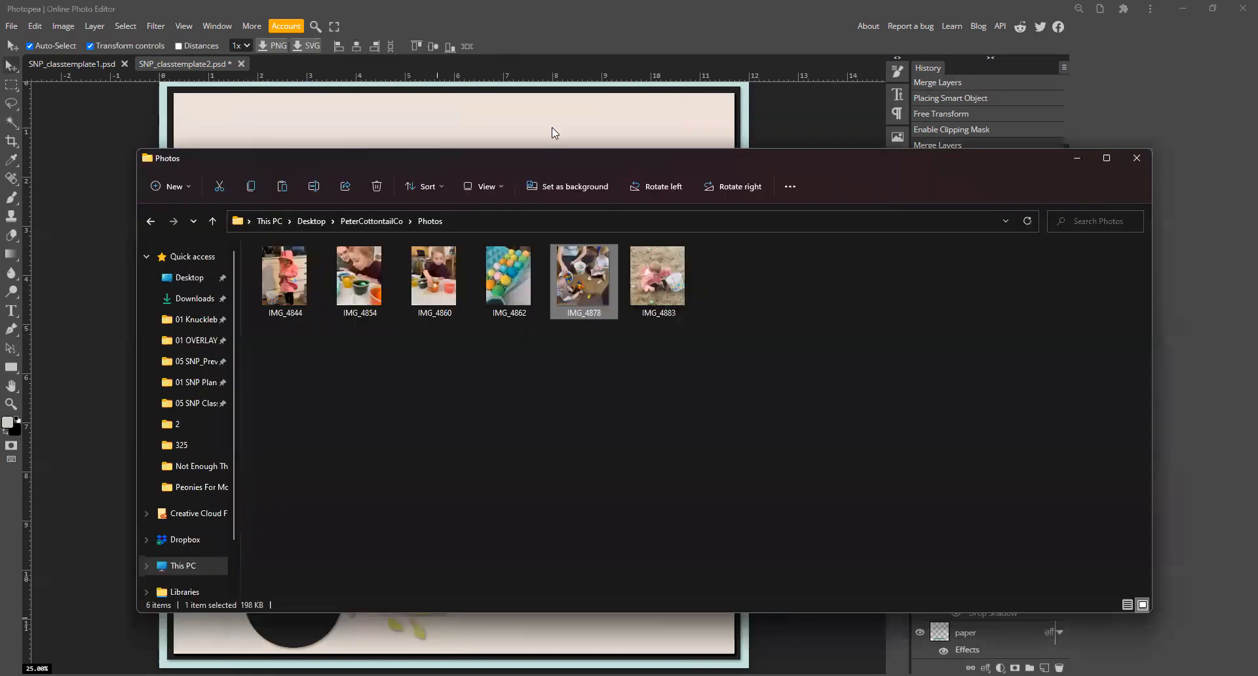
drag(583, 279, 551, 127)
drag(209, 152, 409, 447)
- Clip IMG_4878 to photo 5 and merge it down into that layer
right_click(1050, 432)
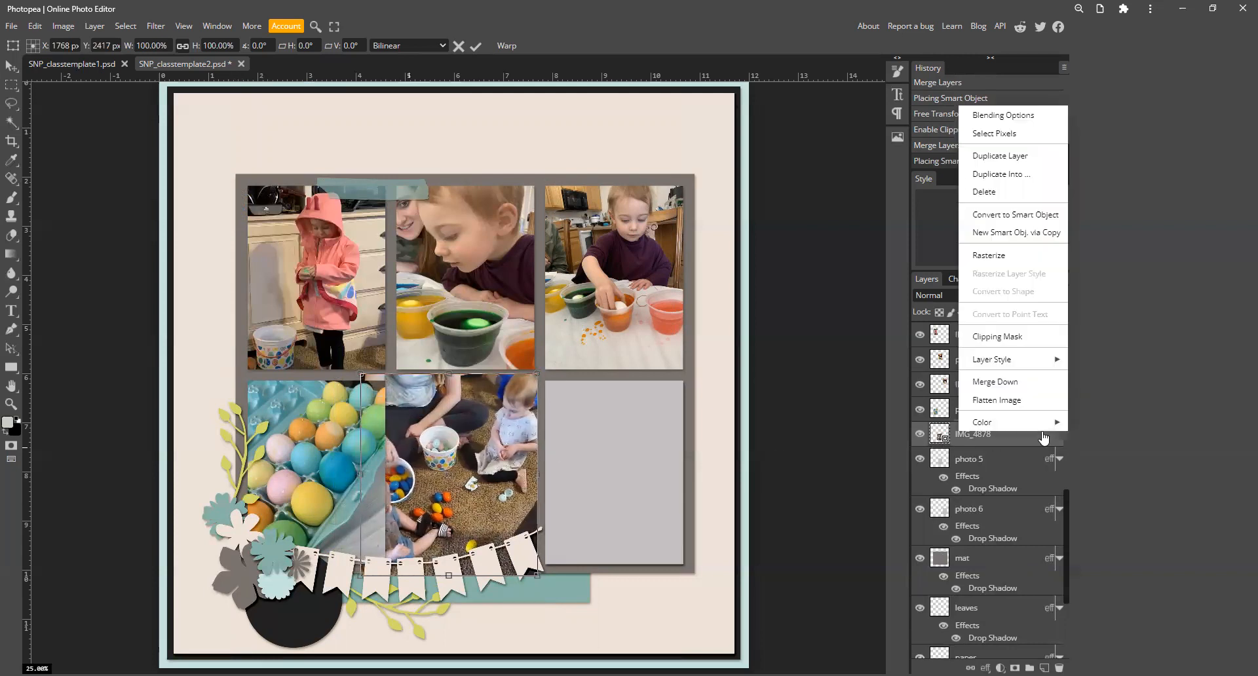
click(992, 335)
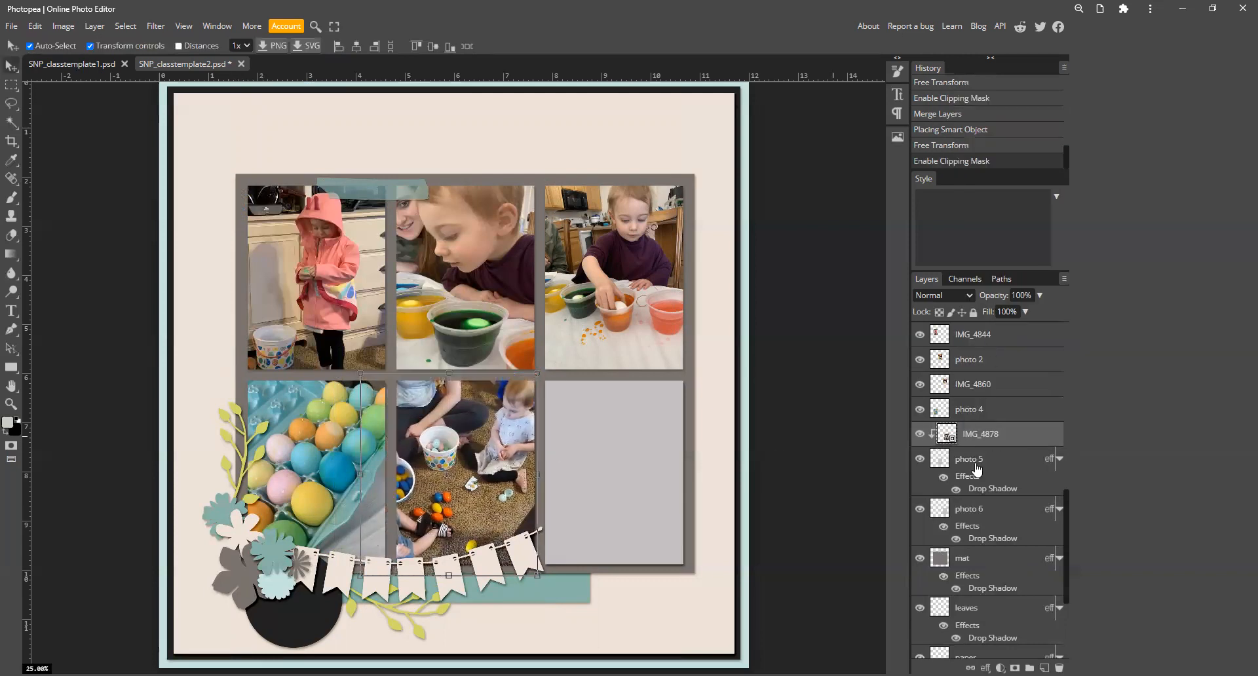
key(ctrl+e)
- Place IMG_4883 from the Photos folder in File Explorer over the lower-right frame, directly above photo 6, and clip it to that layer
click(595, 435)
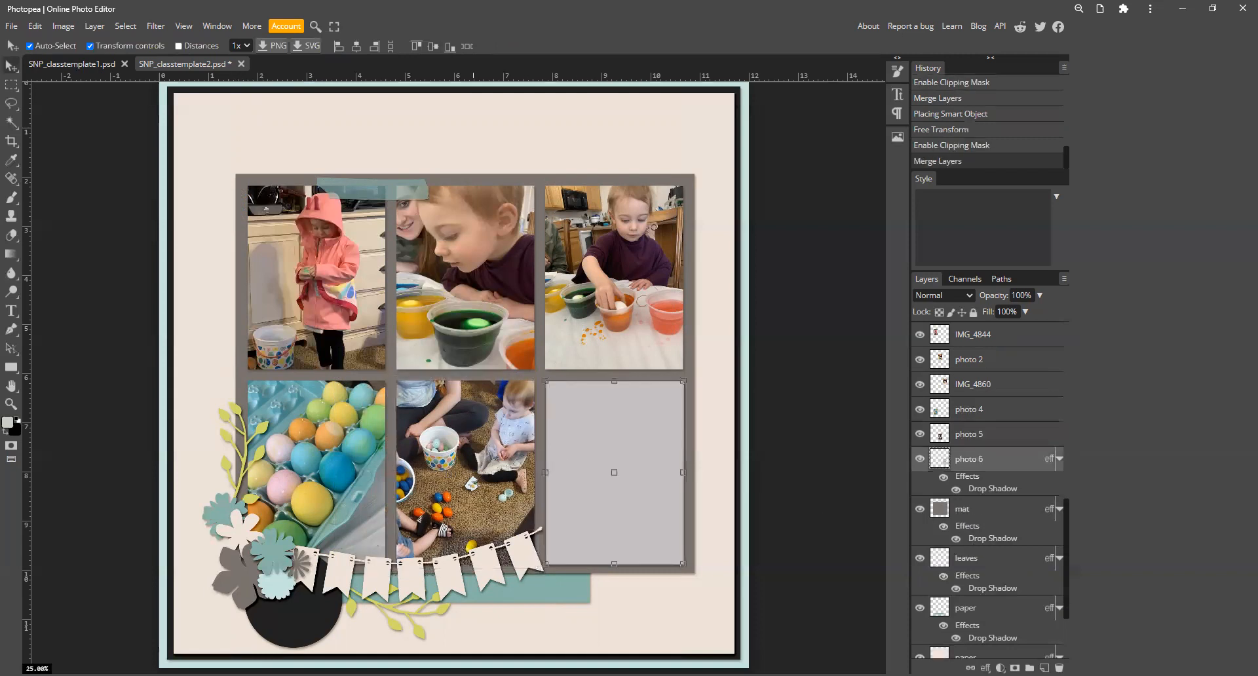
key(alt+Tab)
drag(635, 291, 622, 128)
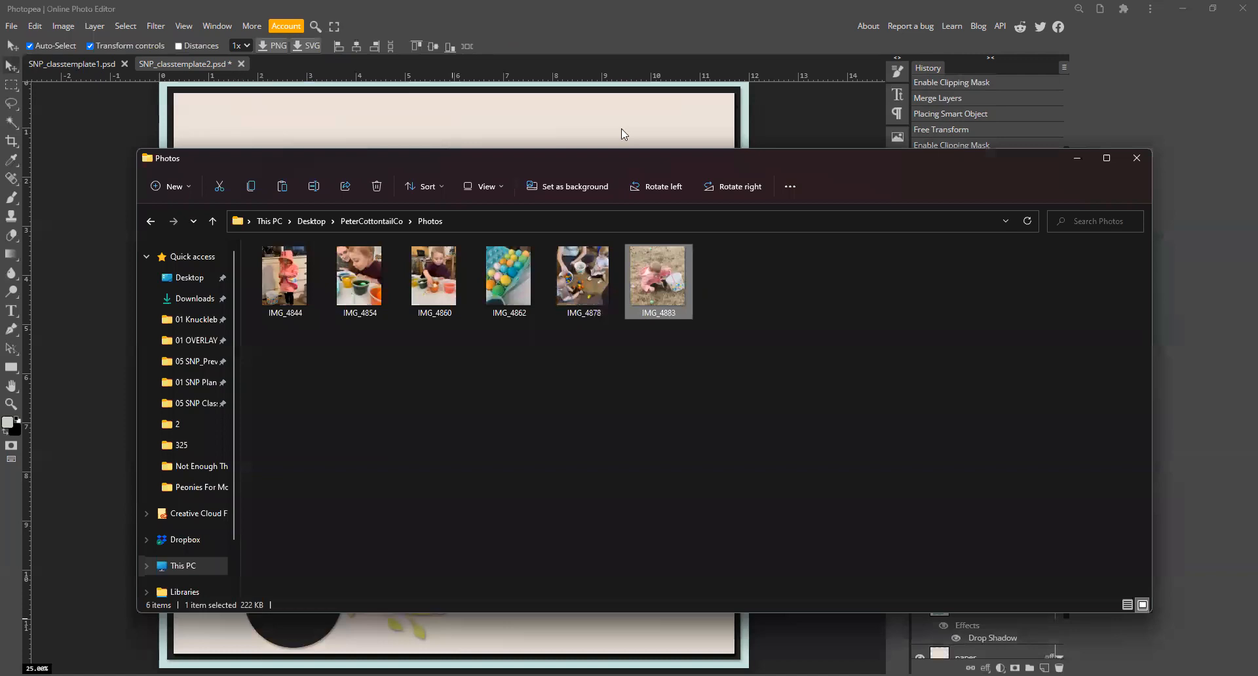
drag(275, 151, 623, 444)
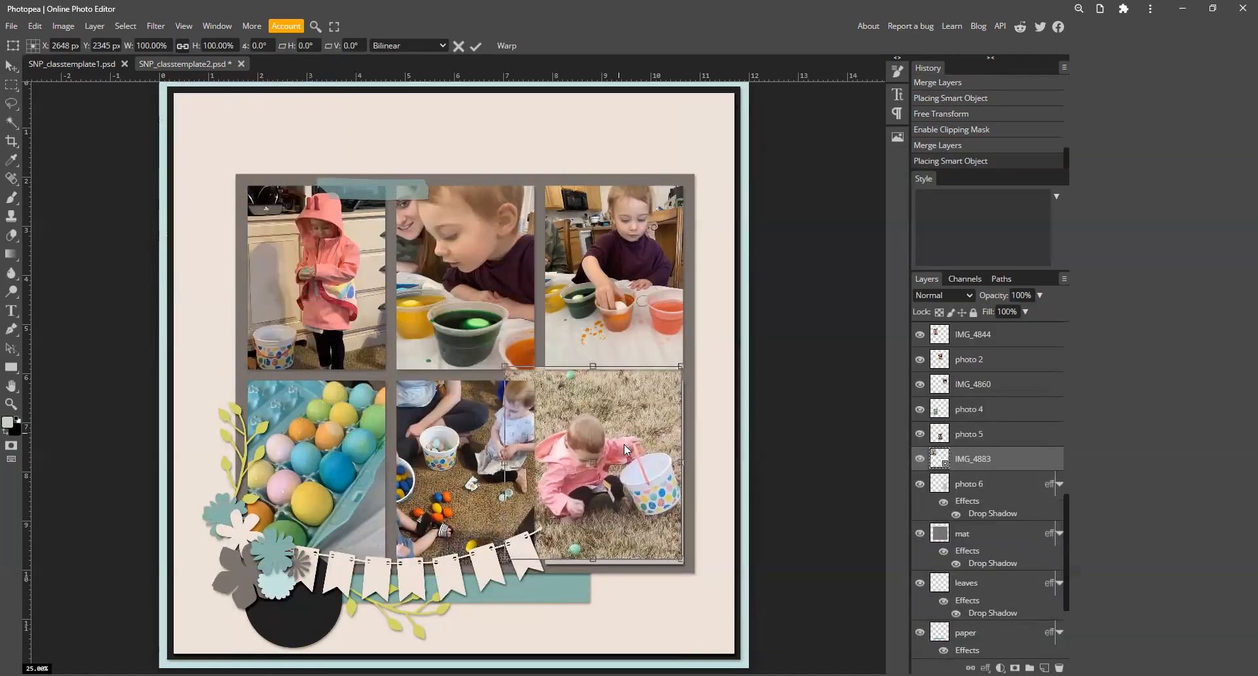
key(Return)
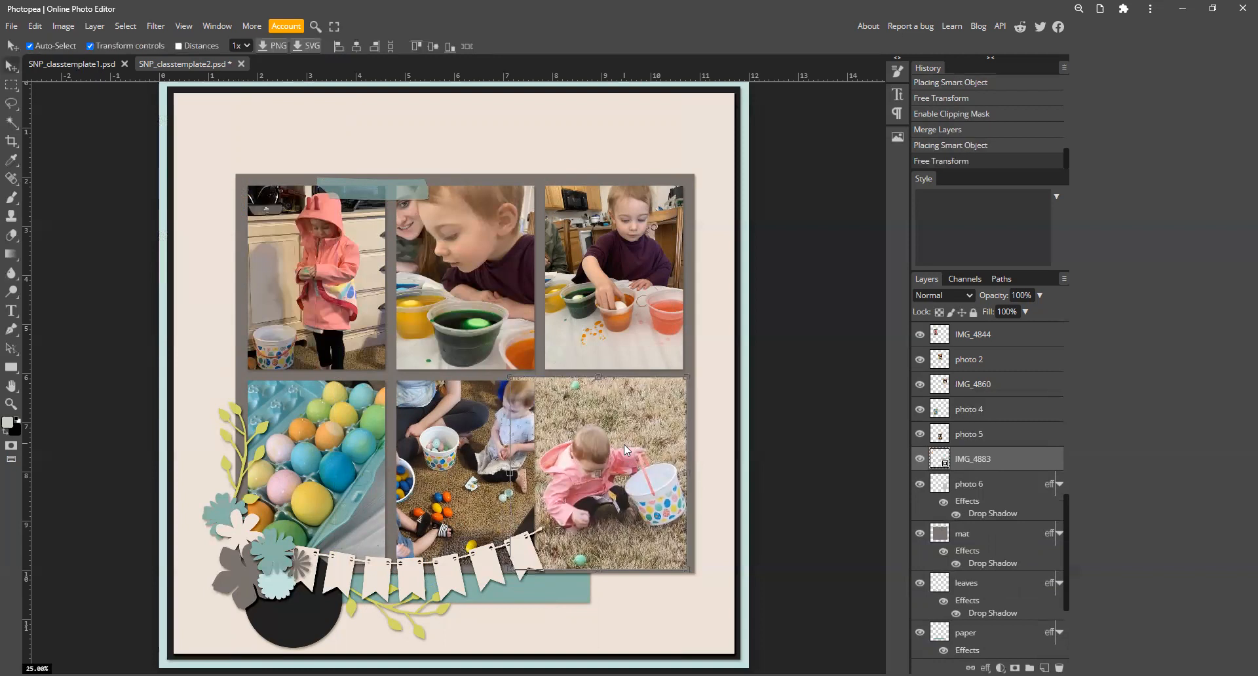
right_click(1003, 462)
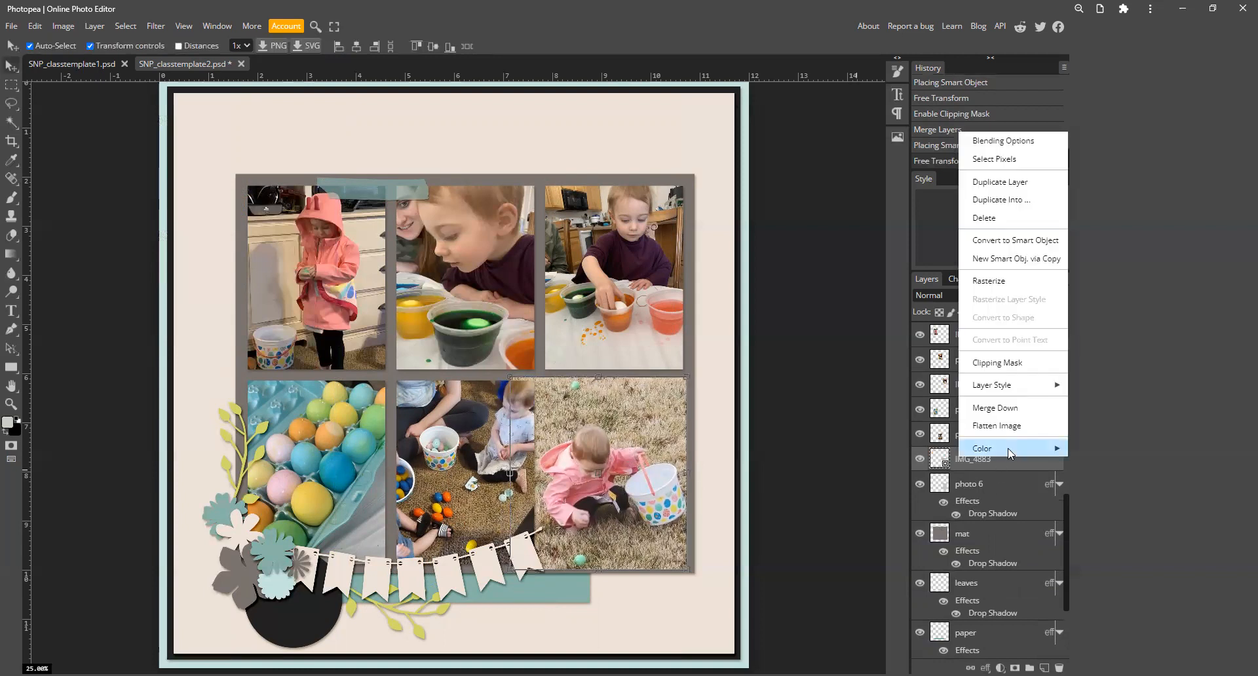
click(997, 362)
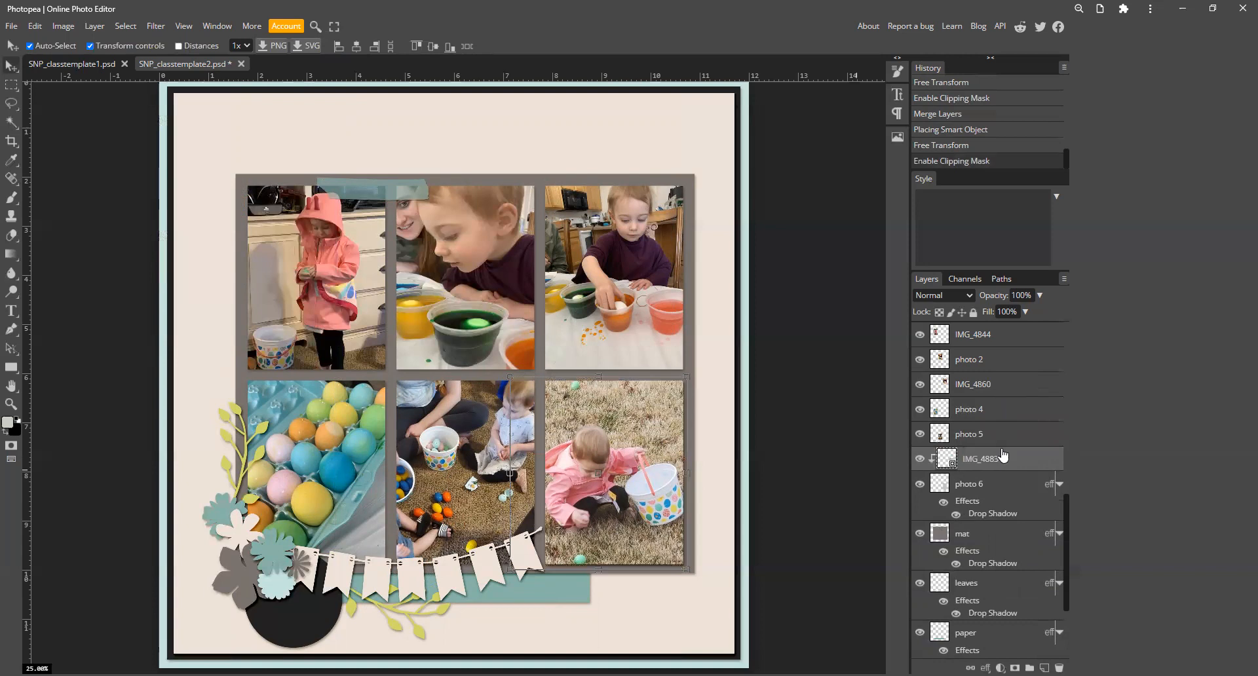
- Nudge IMG_4883 slightly right and up within its frame and merge it down into photo 6
key(Right)
key(Right)
key(Right)
key(Right)
key(Right)
key(Right)
key(Up)
key(Up)
key(Up)
key(Up)
key(Up)
key(Up)
key(Up)
key(Up)
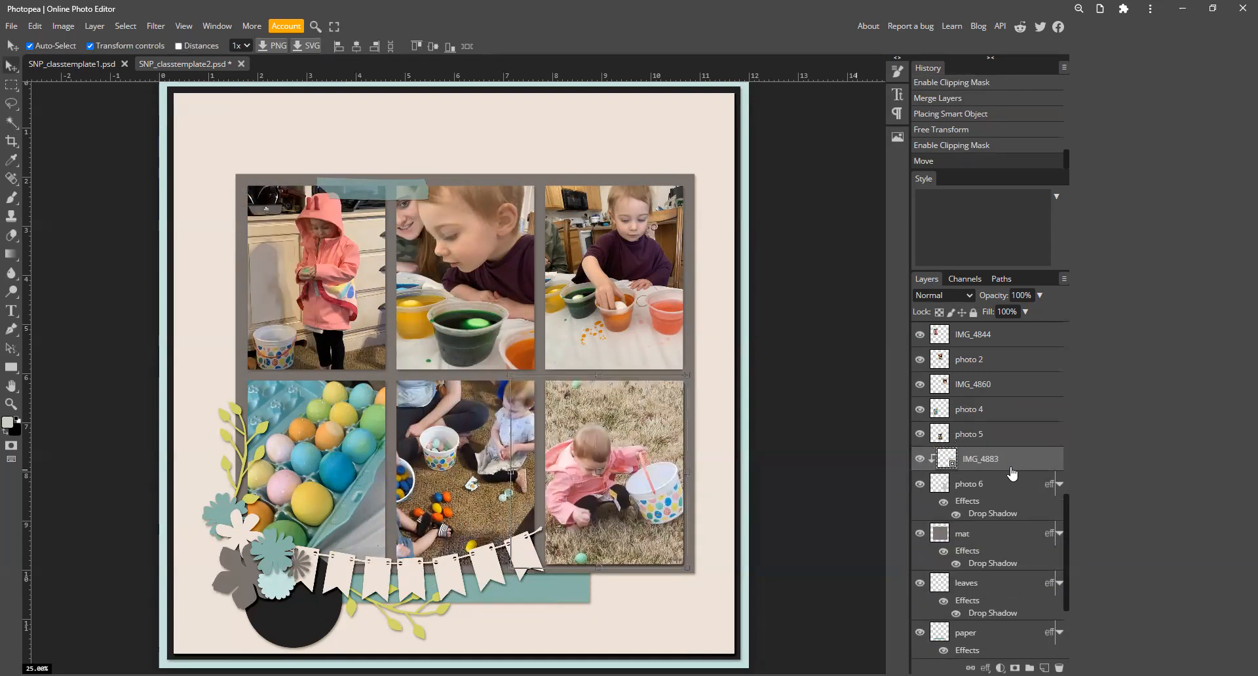
key(ctrl+e)
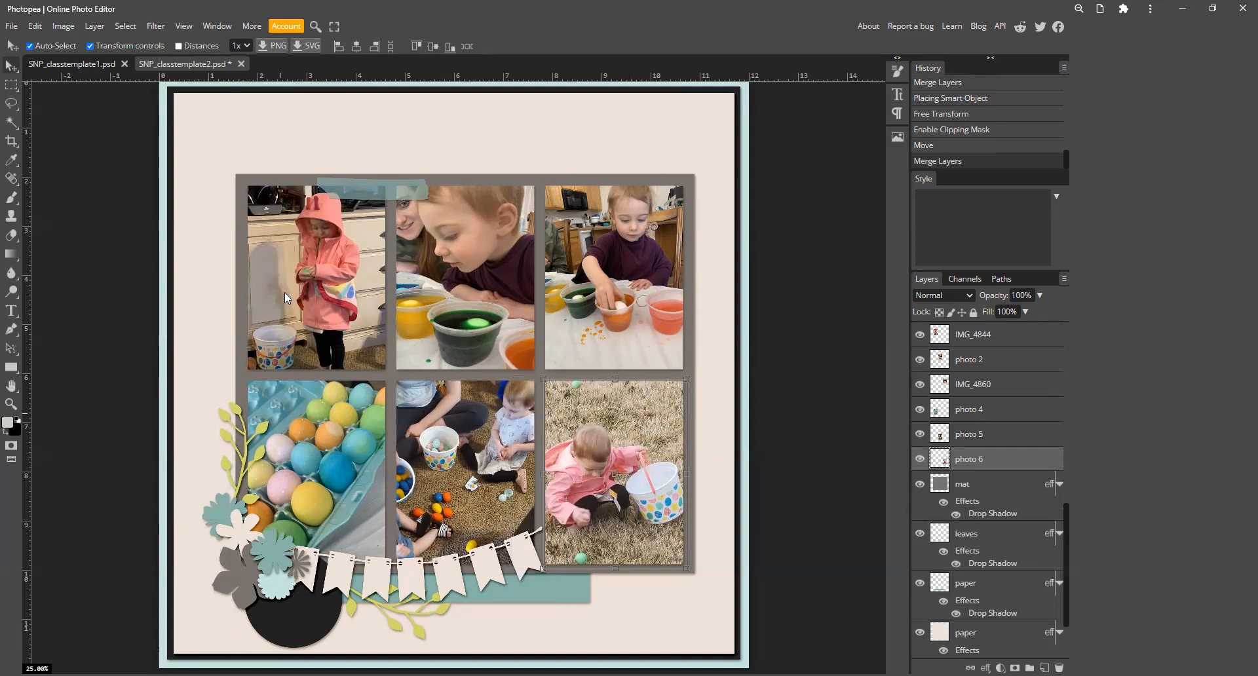
- Place the green SNP_PCCo_cs8 paper from the PeterCottontailCo folder in File Explorer at 100% directly above the mat layer
click(534, 175)
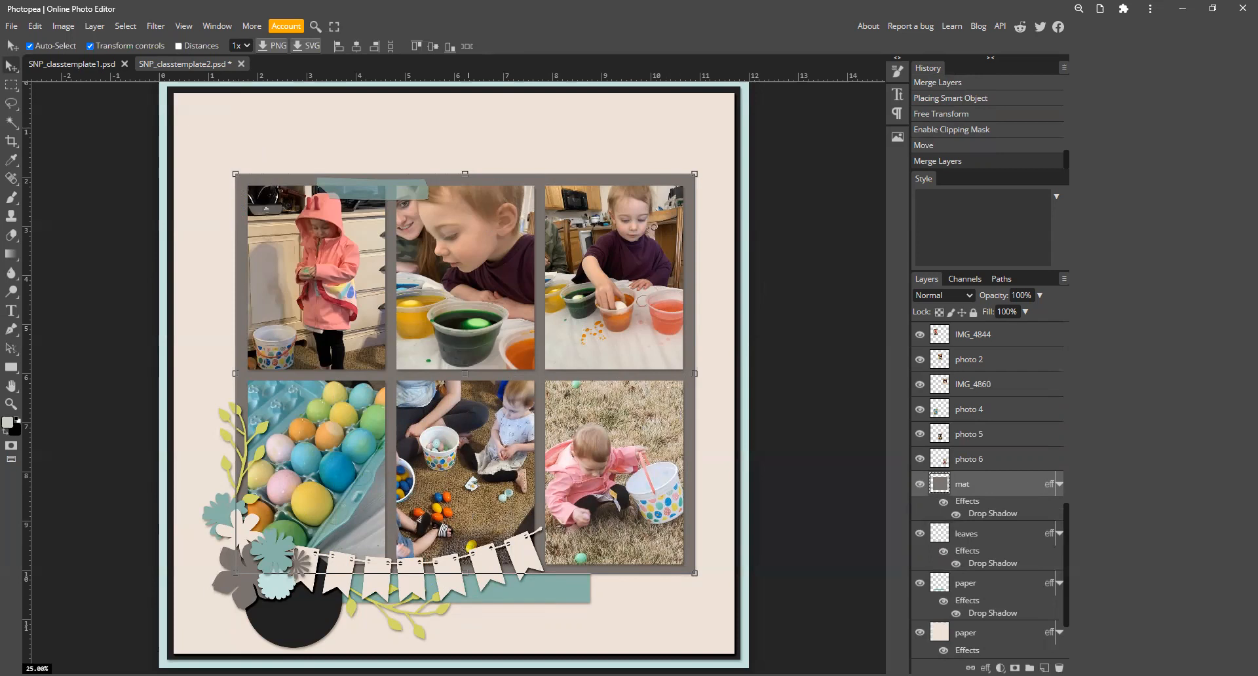
key(alt+Tab)
click(372, 221)
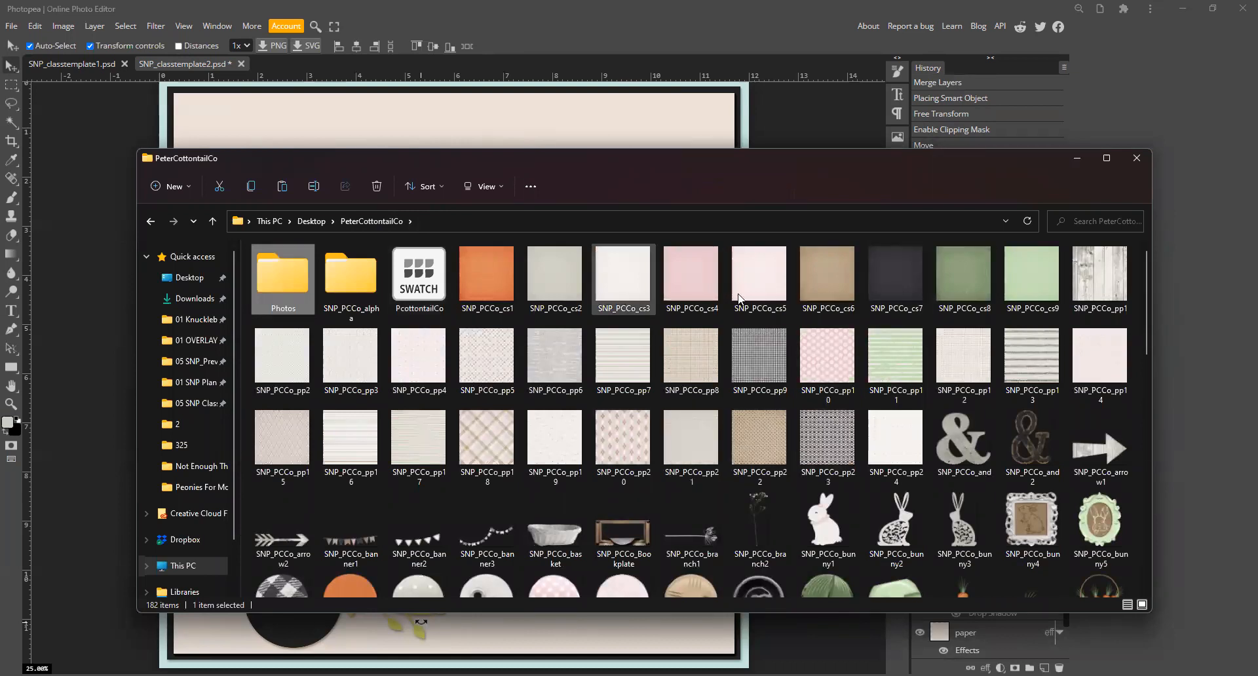
click(961, 282)
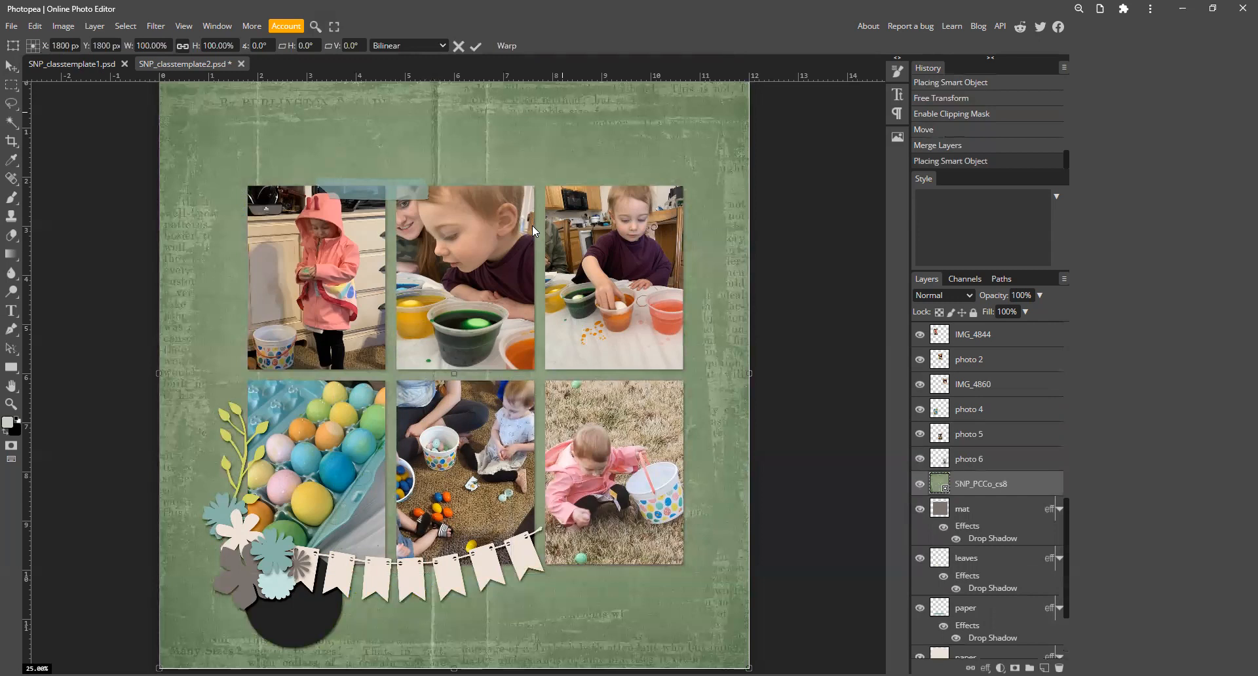
key(Return)
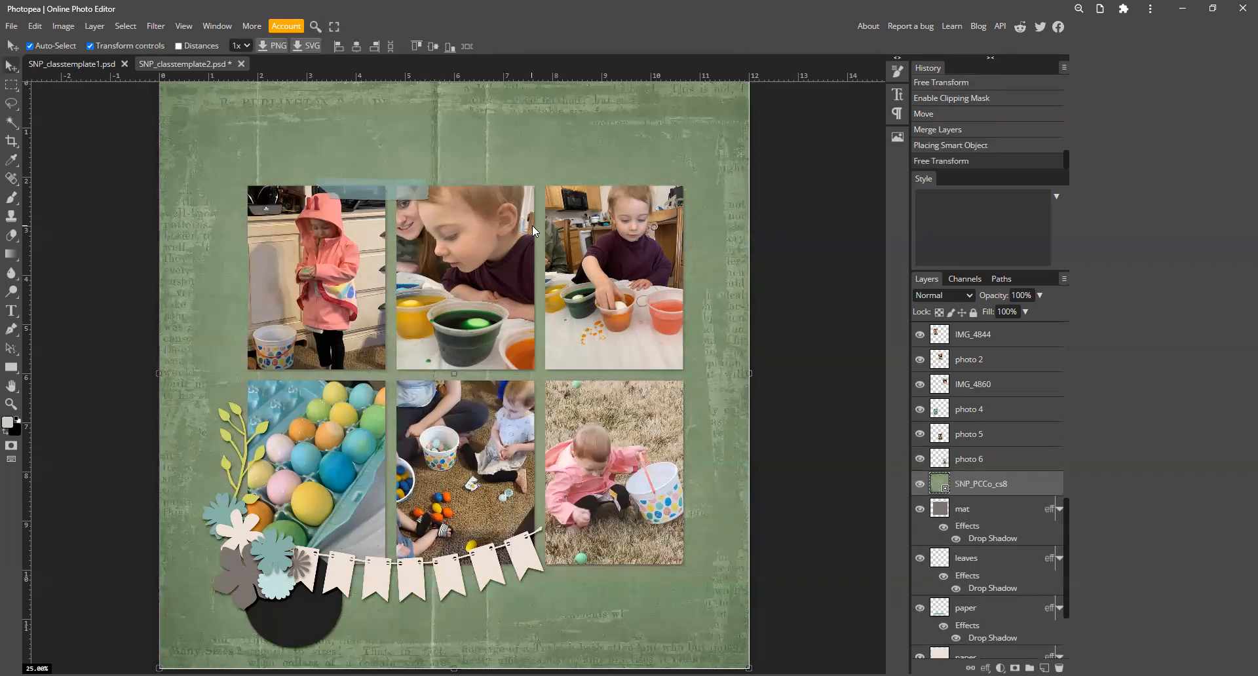
- Clip the SNP_PCCo_cs8 paper to the mat and merge it down into the mat layer
right_click(1011, 488)
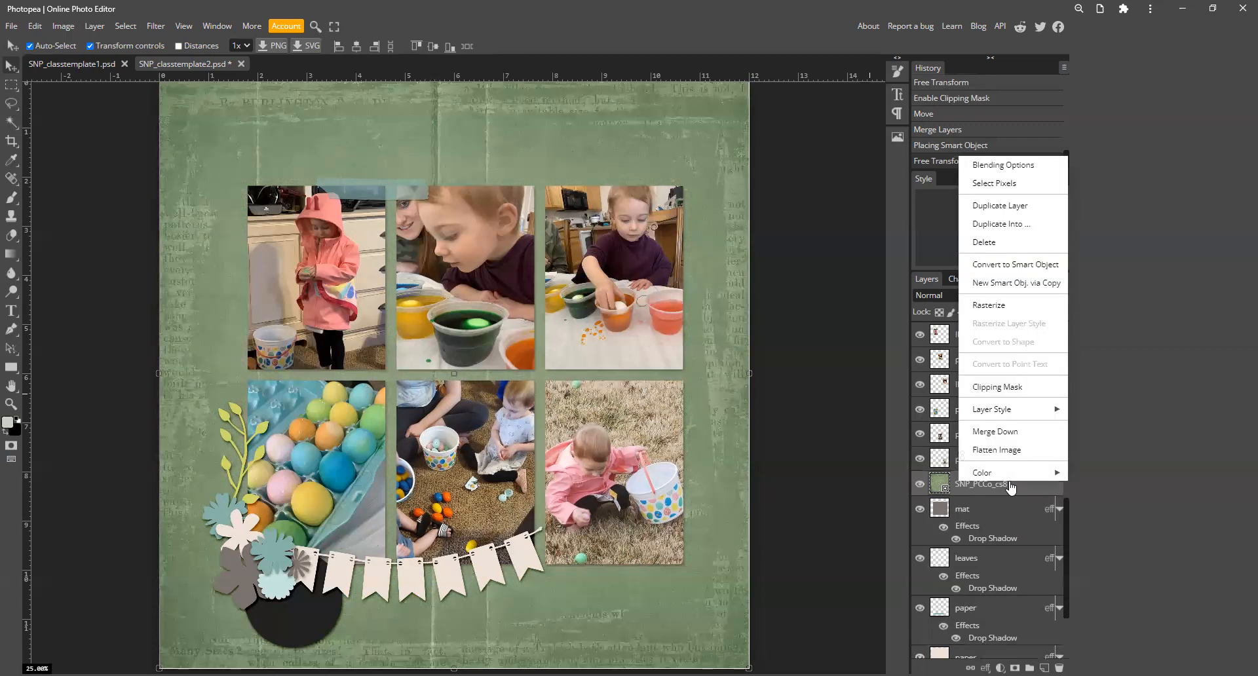
click(1005, 389)
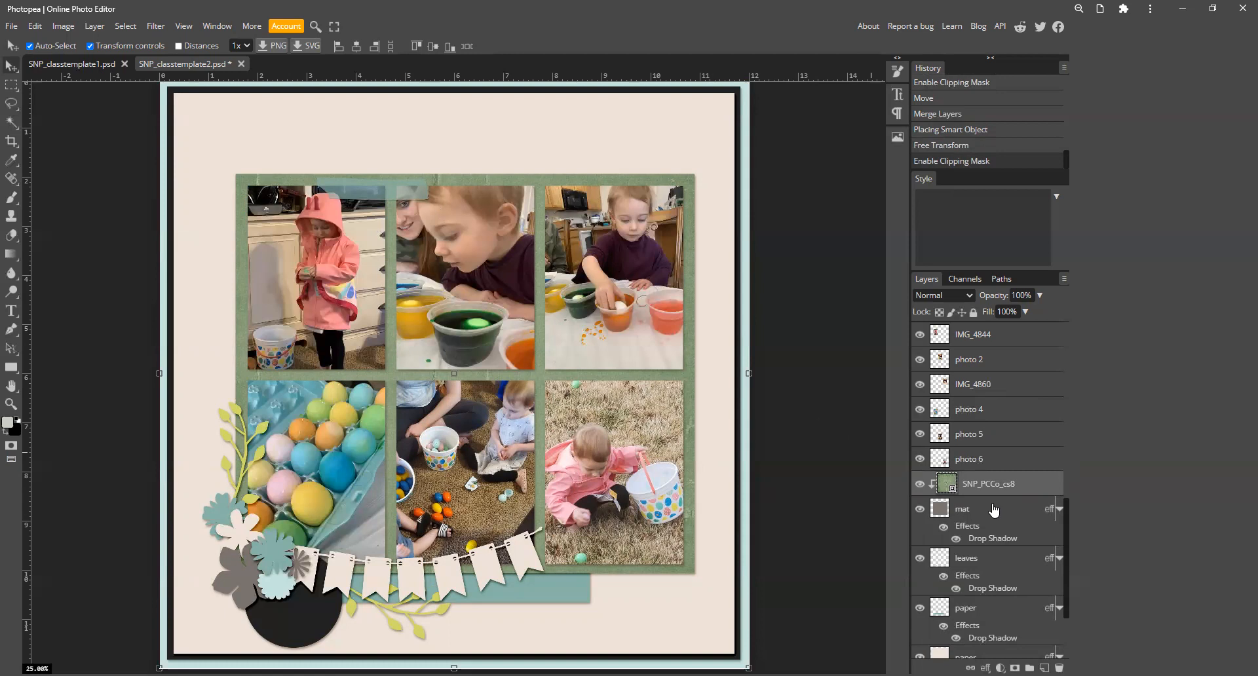
key(ctrl+e)
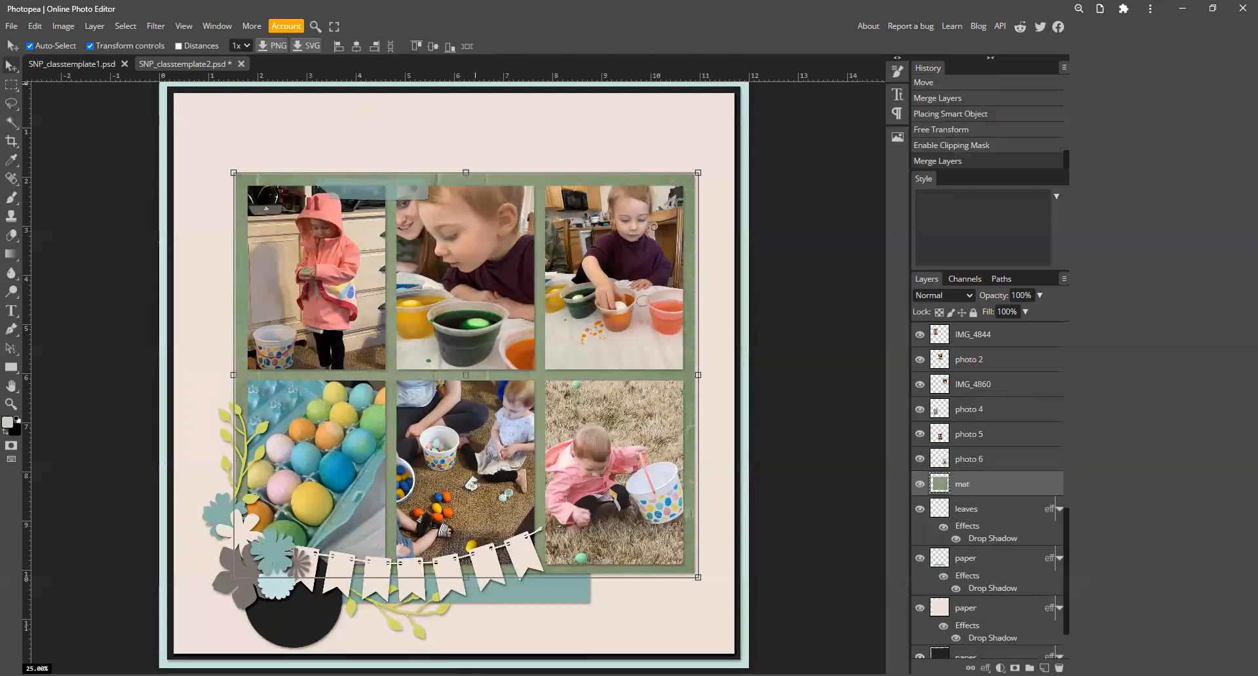
- Place the plaid SNP_PCCo_pp15 paper from the PeterCottontailCo folder in File Explorer at 100% directly above the large cream paper layer
click(807, 201)
click(432, 128)
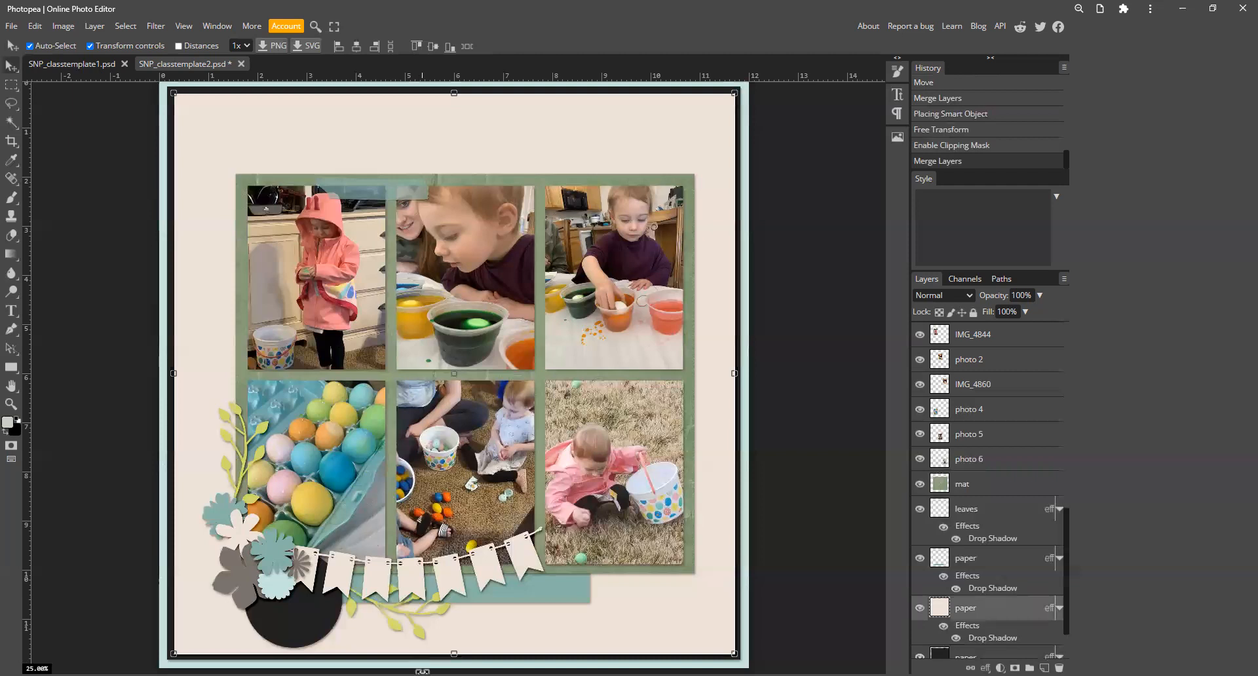
click(423, 673)
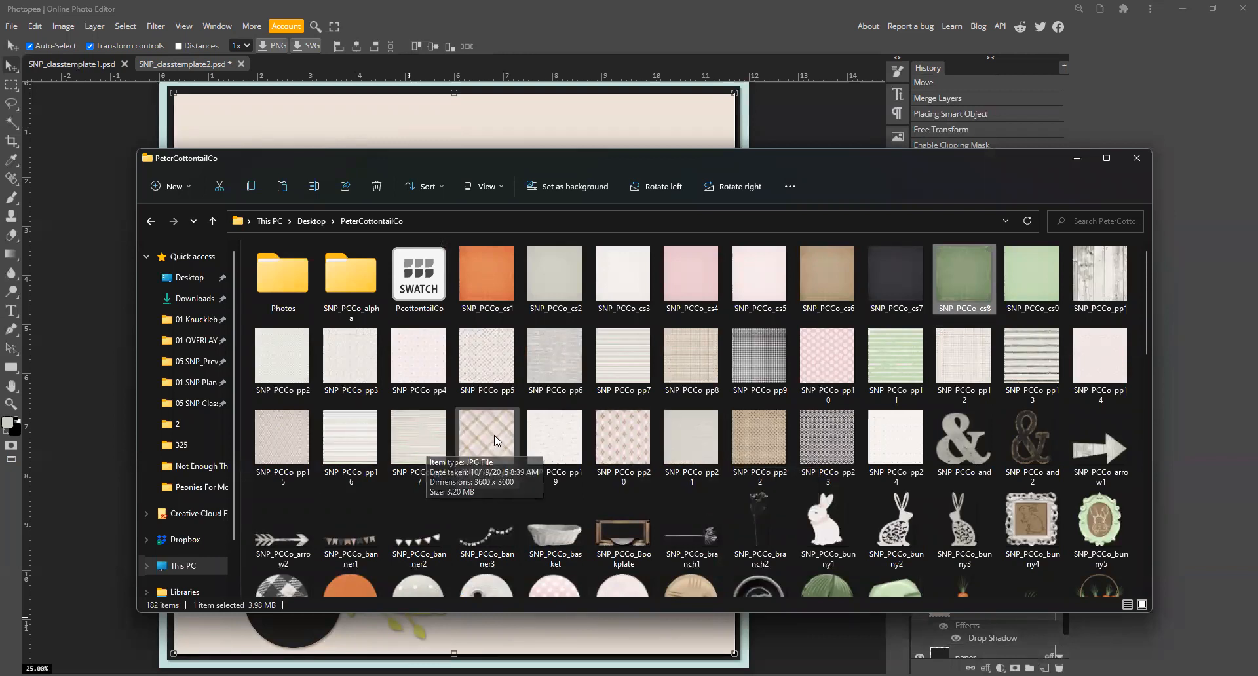
click(283, 438)
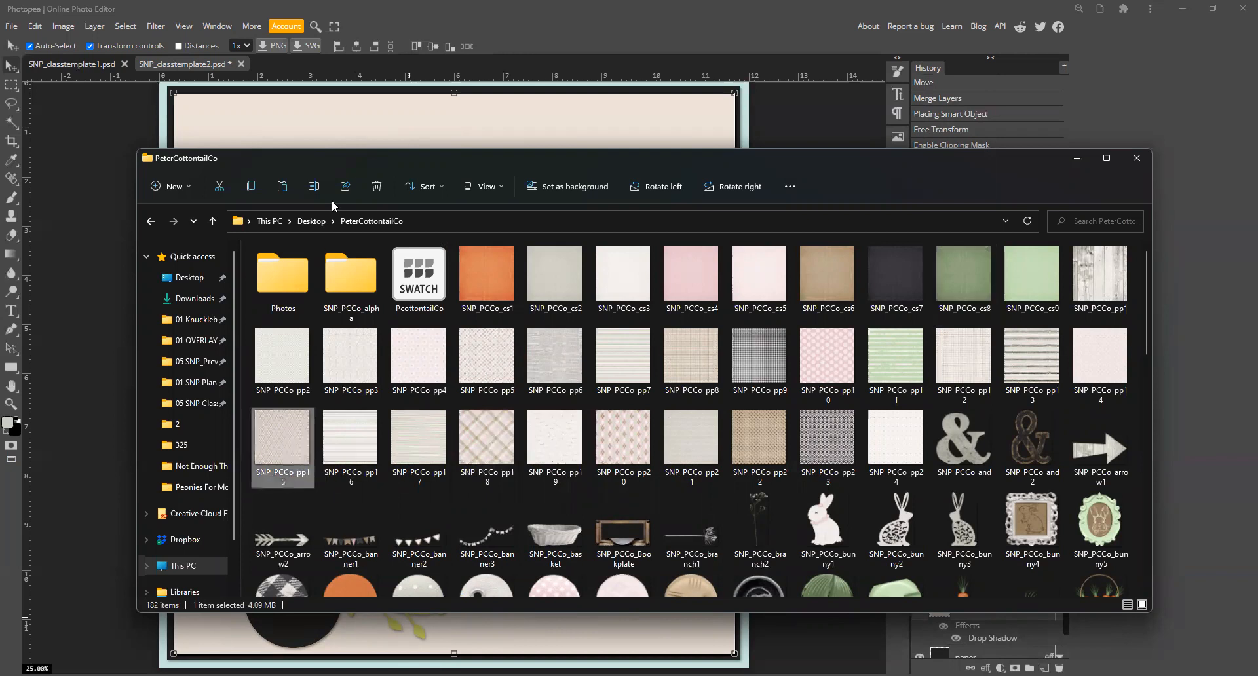
drag(354, 154, 354, 154)
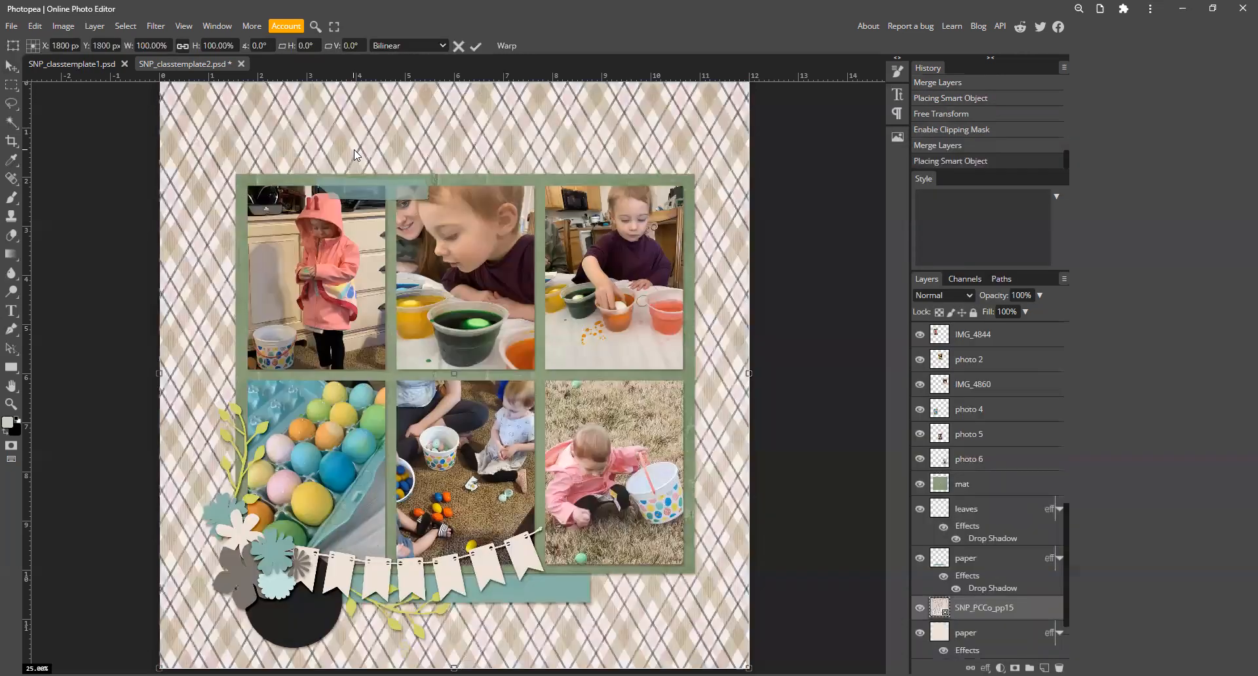
key(Return)
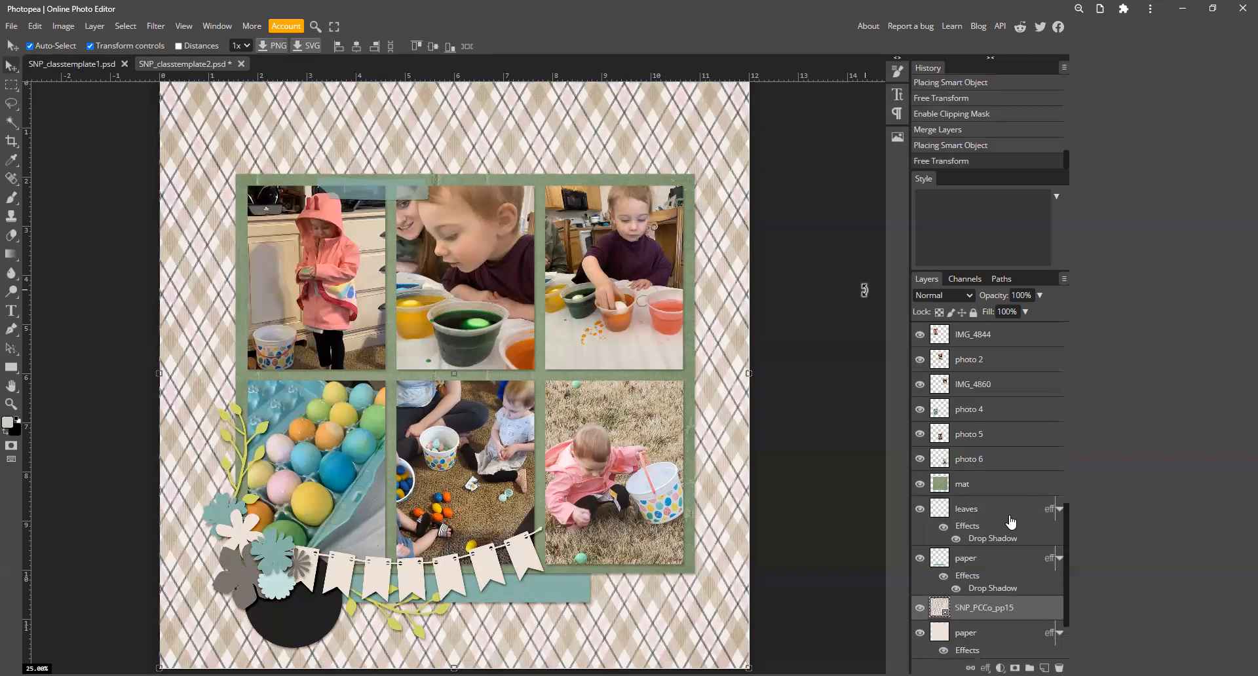
- Clip the SNP_PCCo_pp15 paper to the cream paper layer and merge it down into that layer
right_click(1002, 611)
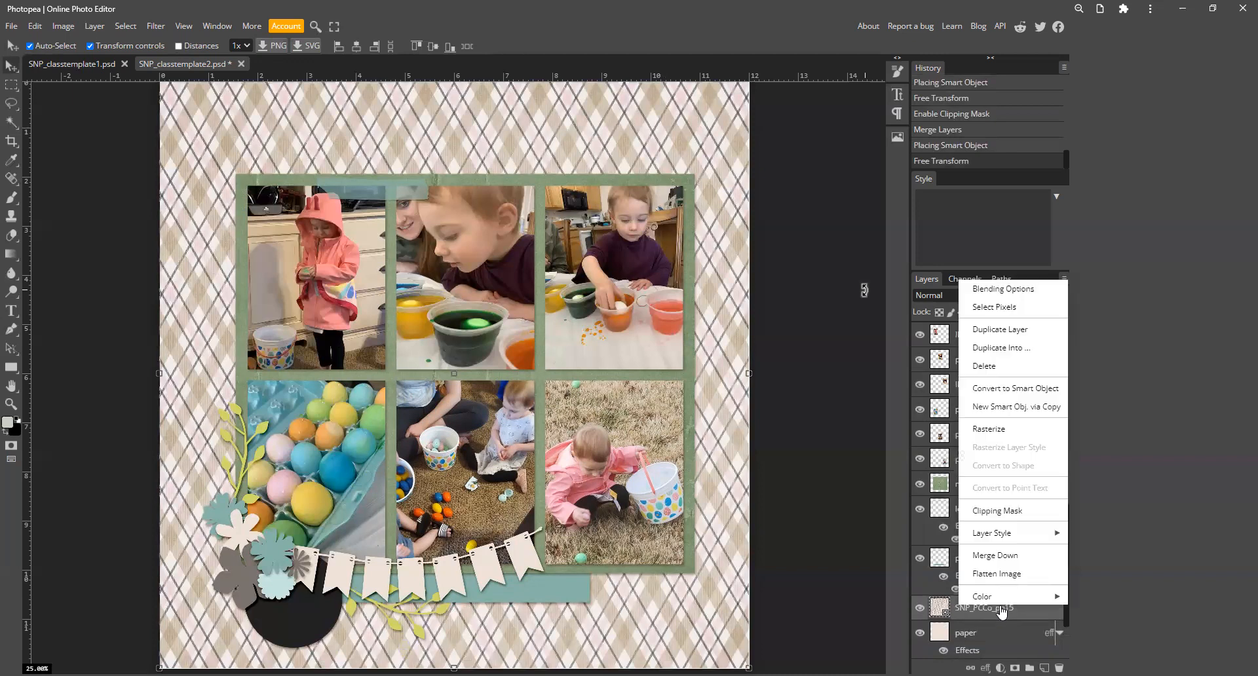
click(1004, 512)
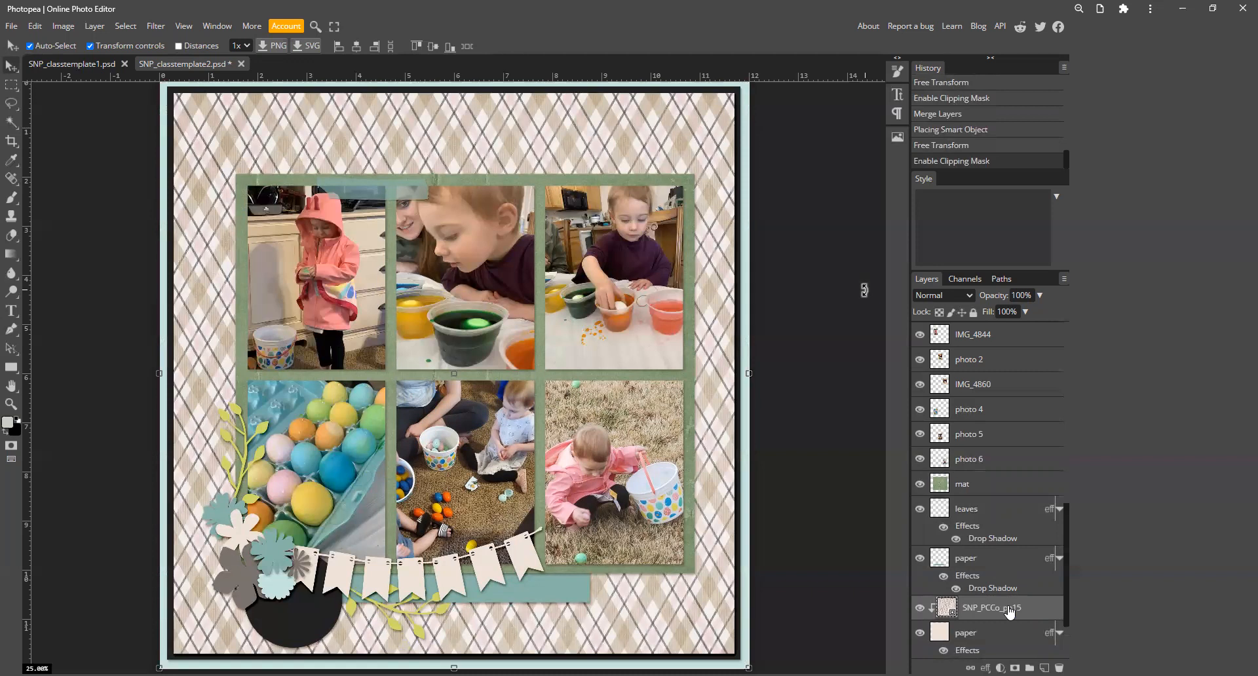
key(ctrl+e)
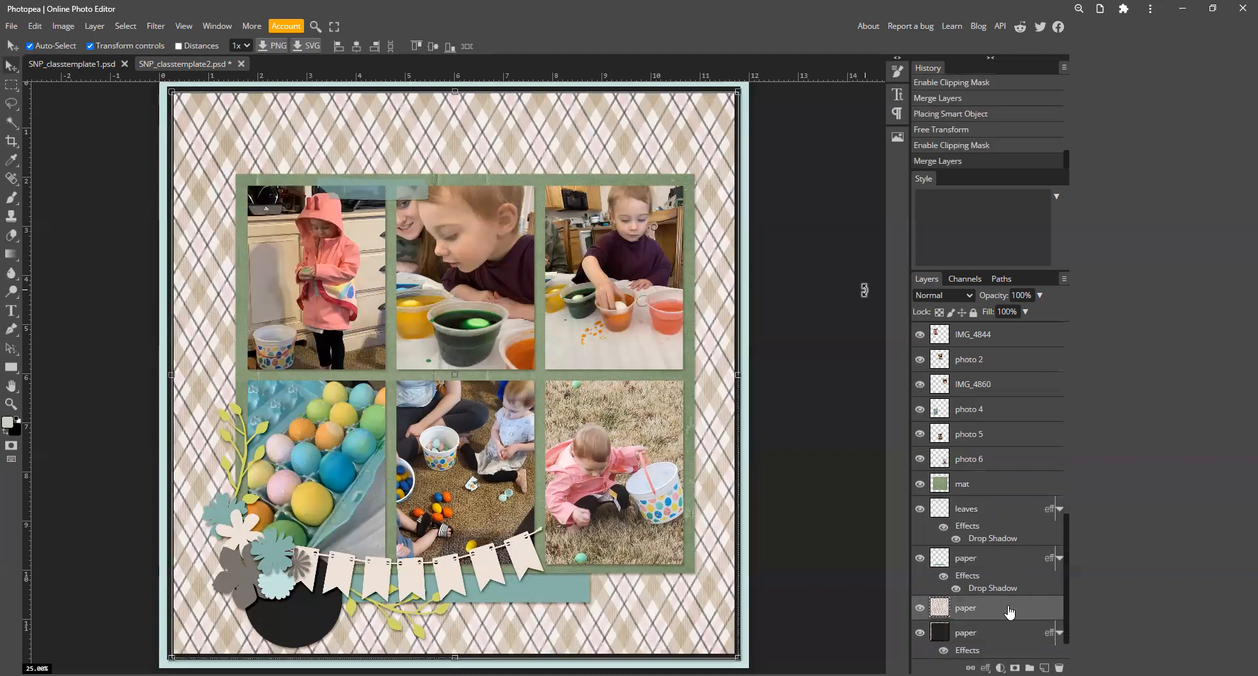
- Place the pink SNP_PCCo_cs4 paper from the PeterCottontailCo folder in File Explorer at 100% directly above the black paper layer
click(989, 639)
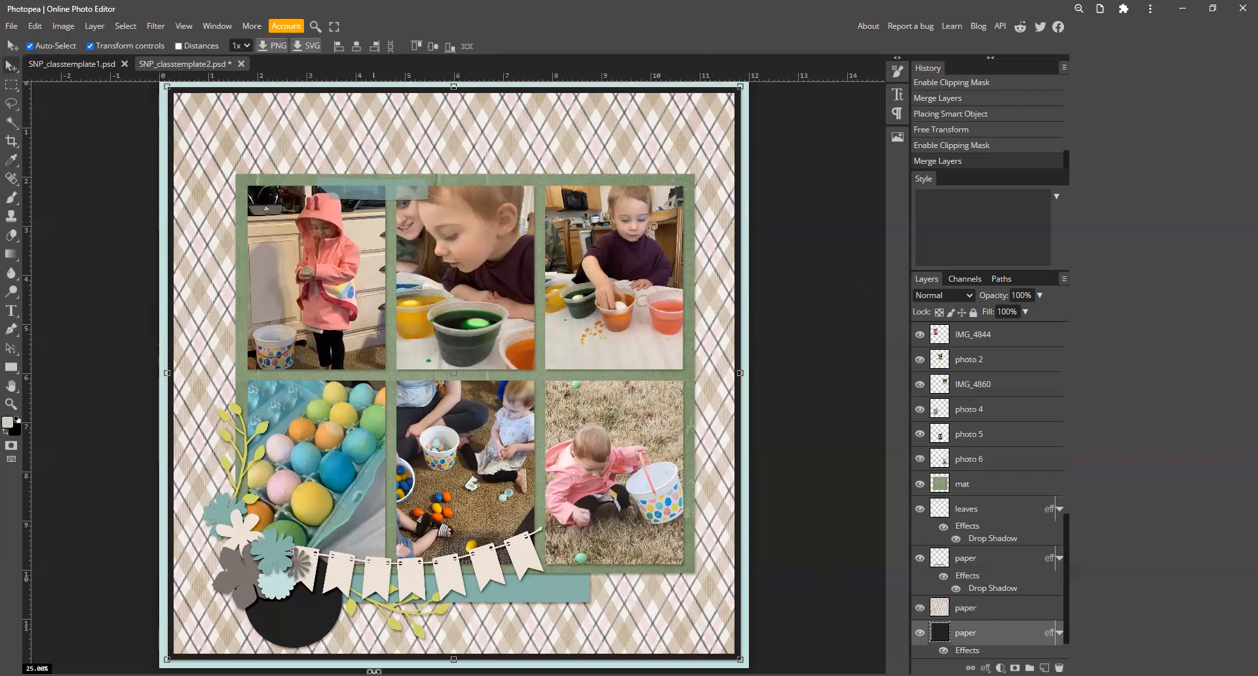
click(376, 675)
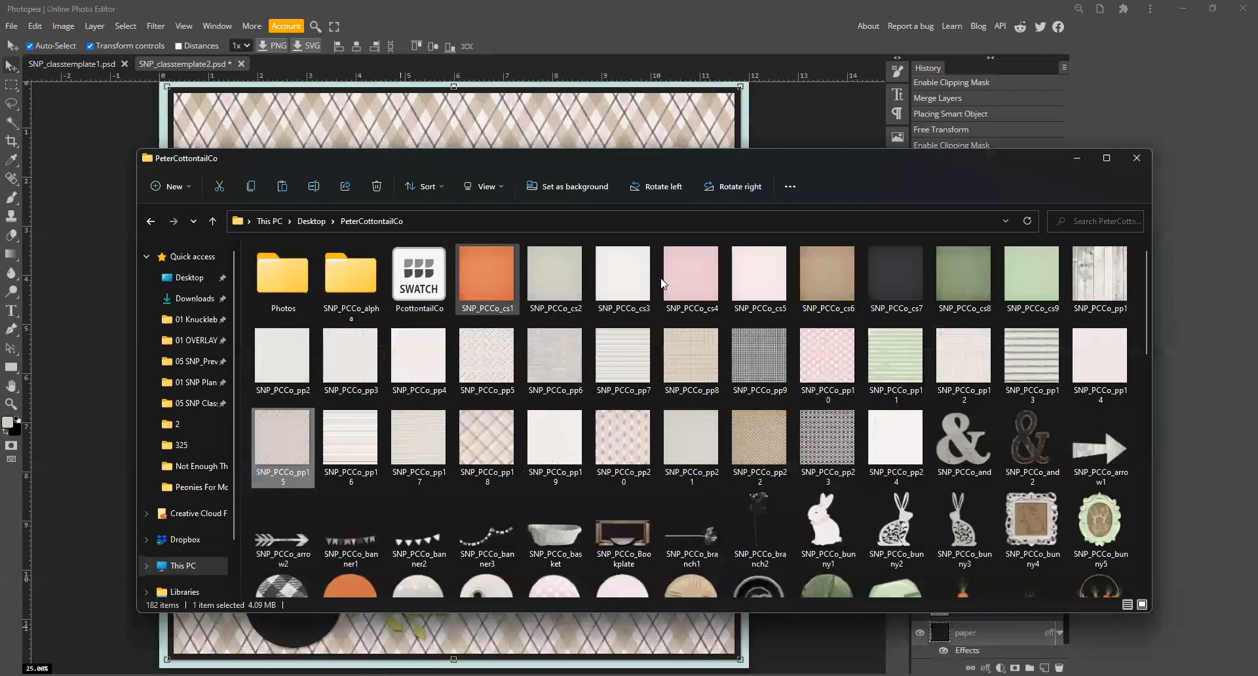
drag(688, 278, 638, 110)
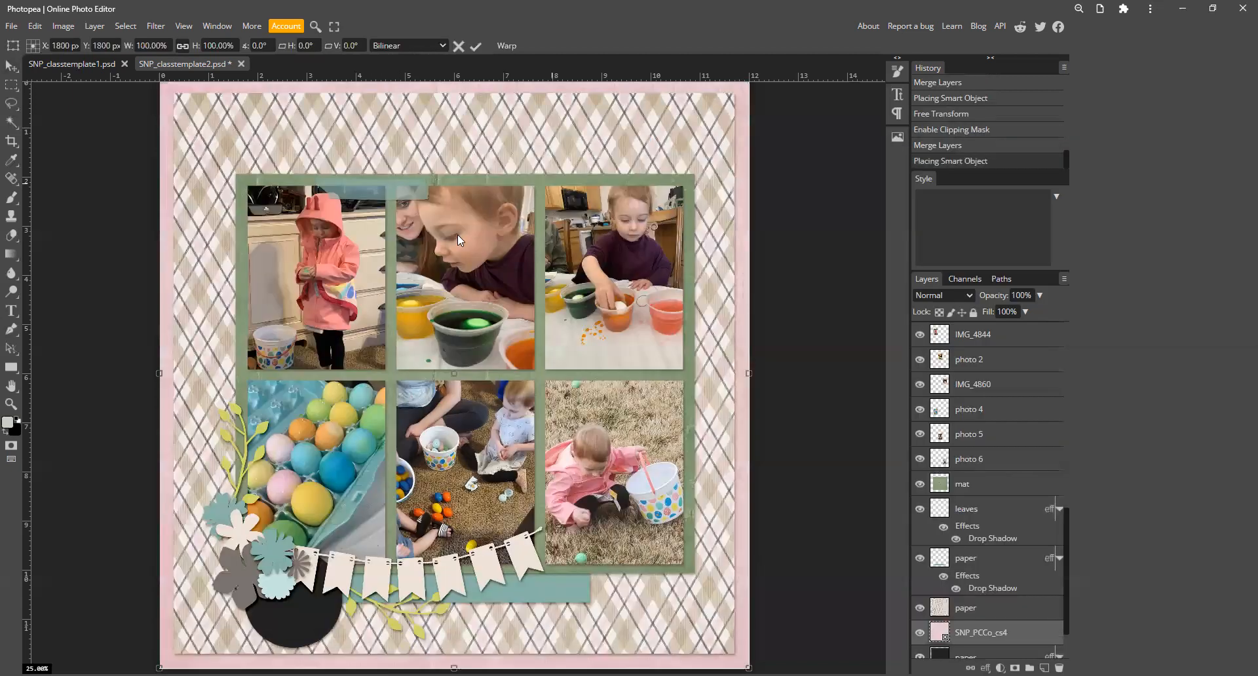
key(Return)
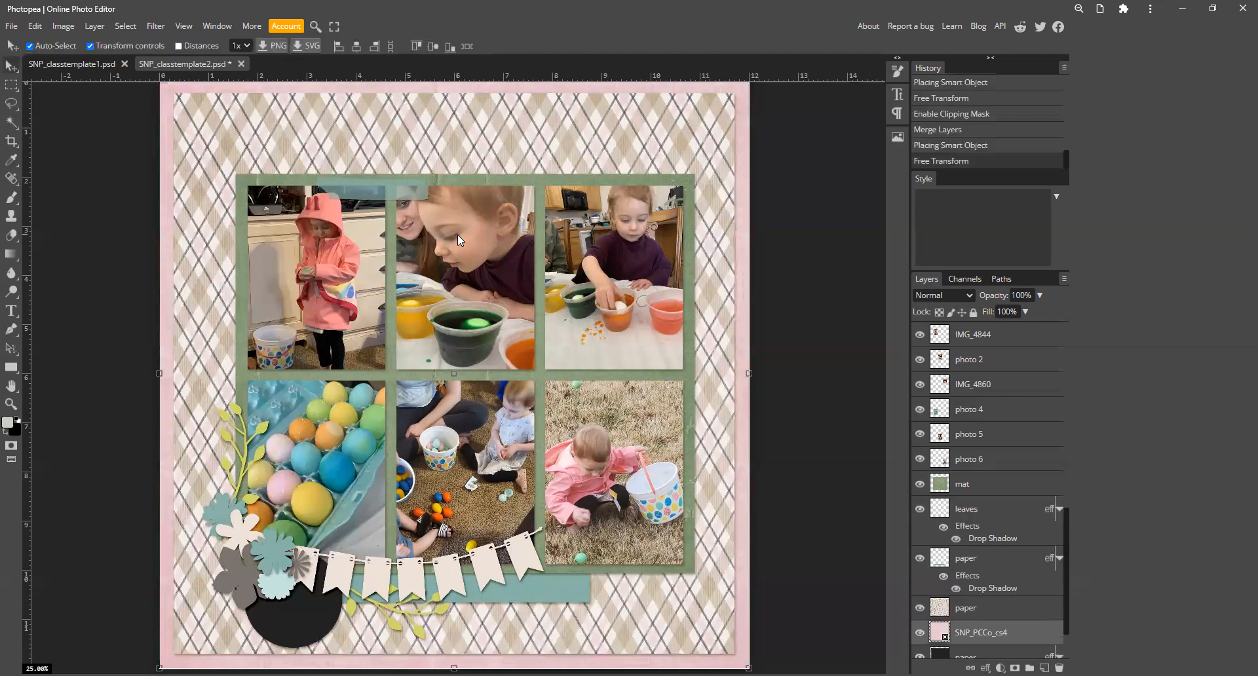
- Clip the SNP_PCCo_cs4 paper to the black paper layer and merge it down into that layer
right_click(1038, 636)
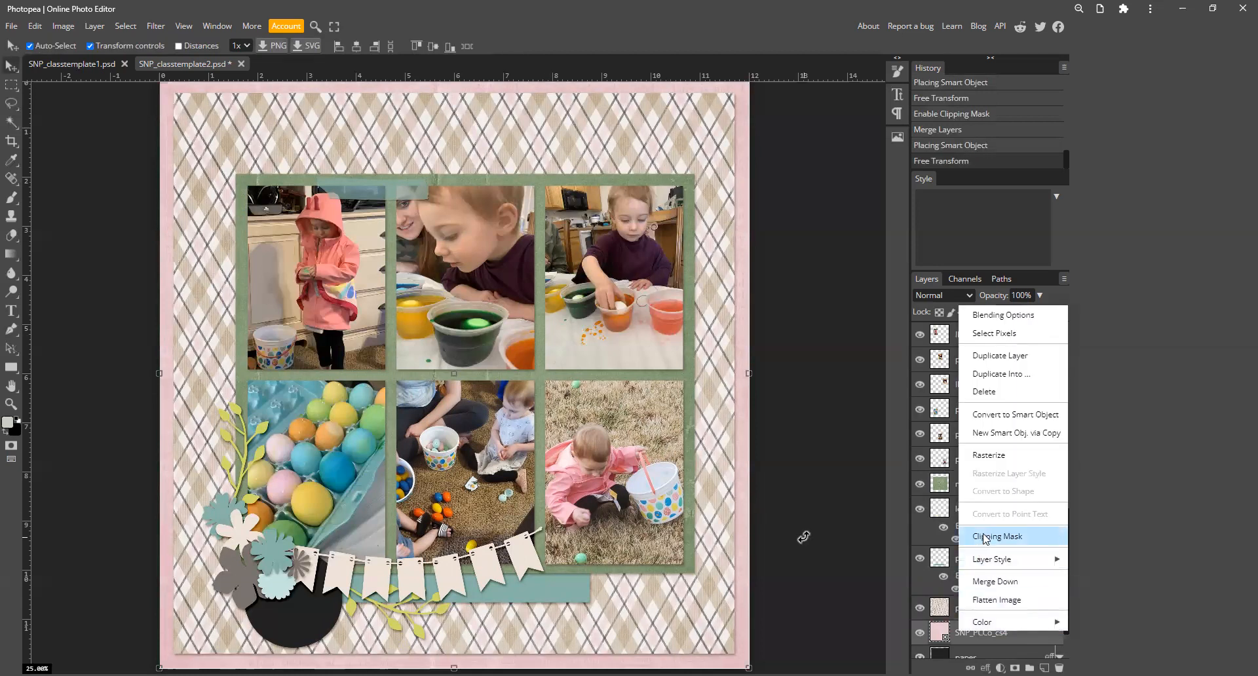
click(985, 536)
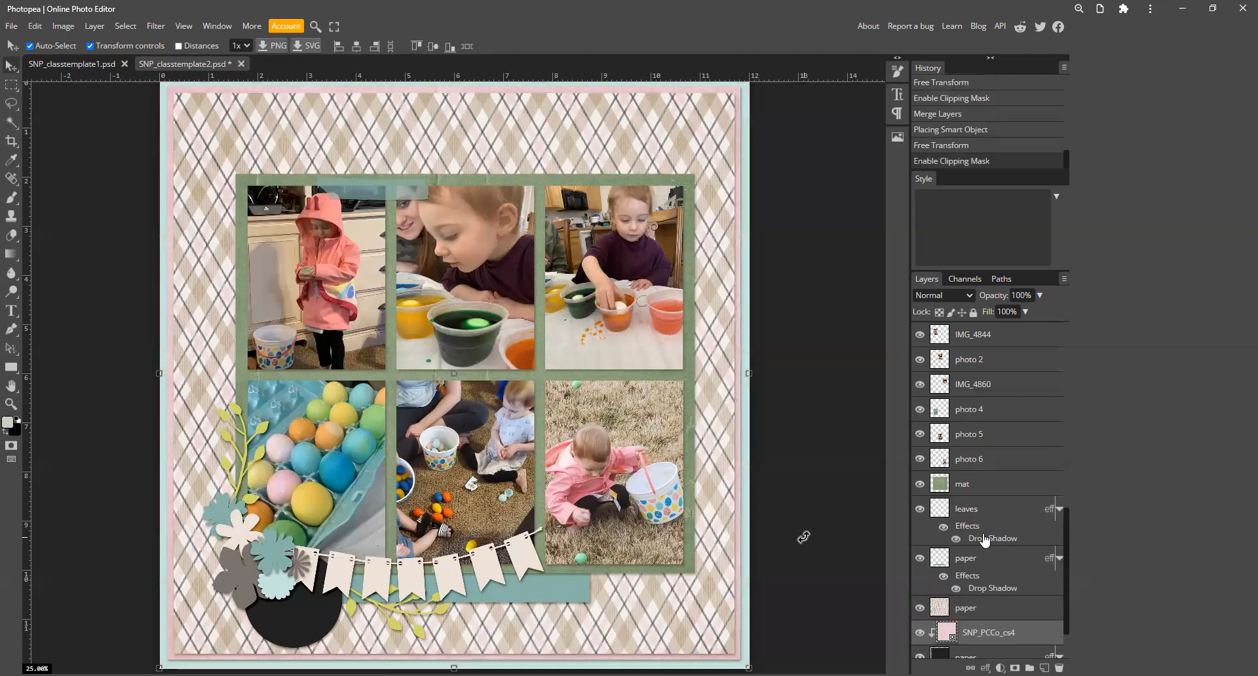
key(ctrl+e)
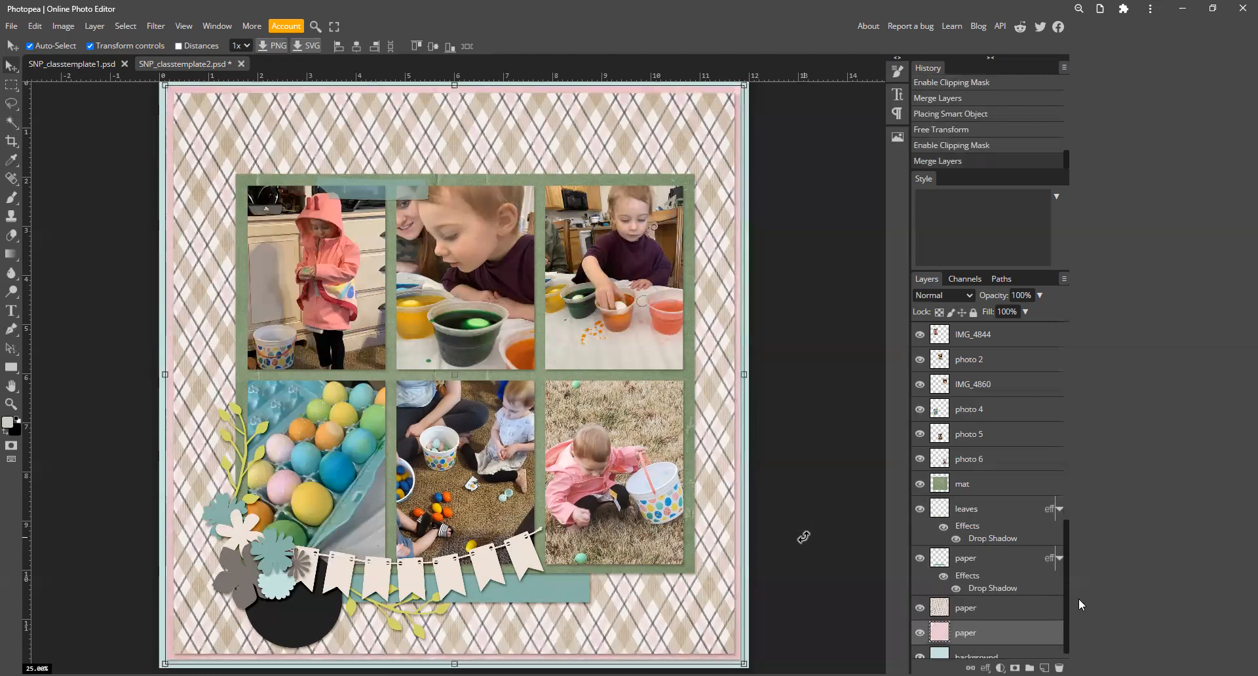
- Place the tan SNP_PCCo_cs6 paper from the PeterCottontailCo folder in File Explorer at 100% directly above the background layer
click(988, 652)
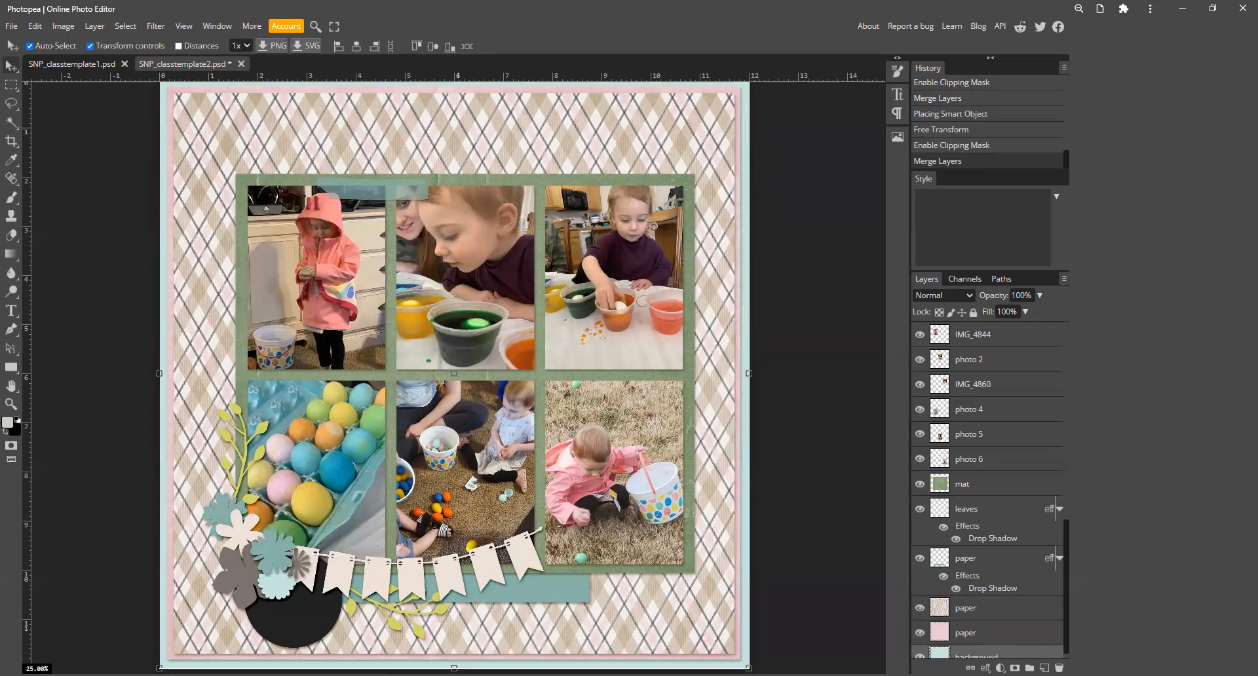
key(alt+Tab)
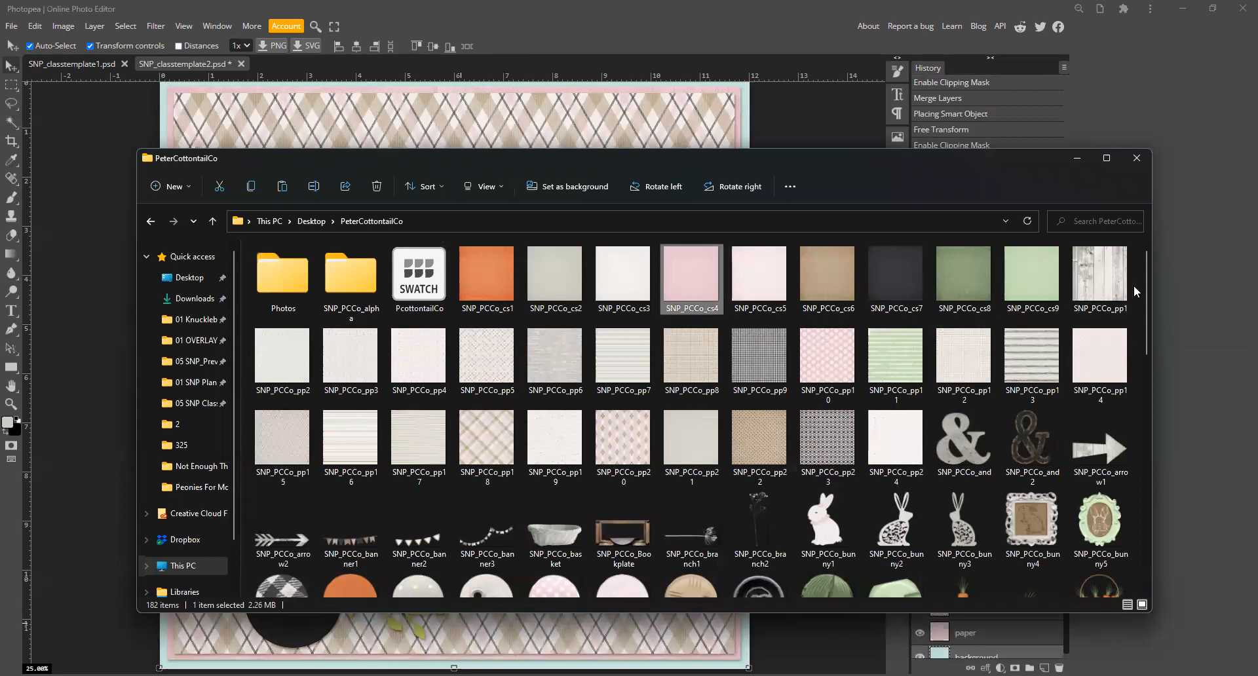
click(819, 286)
drag(661, 129, 658, 128)
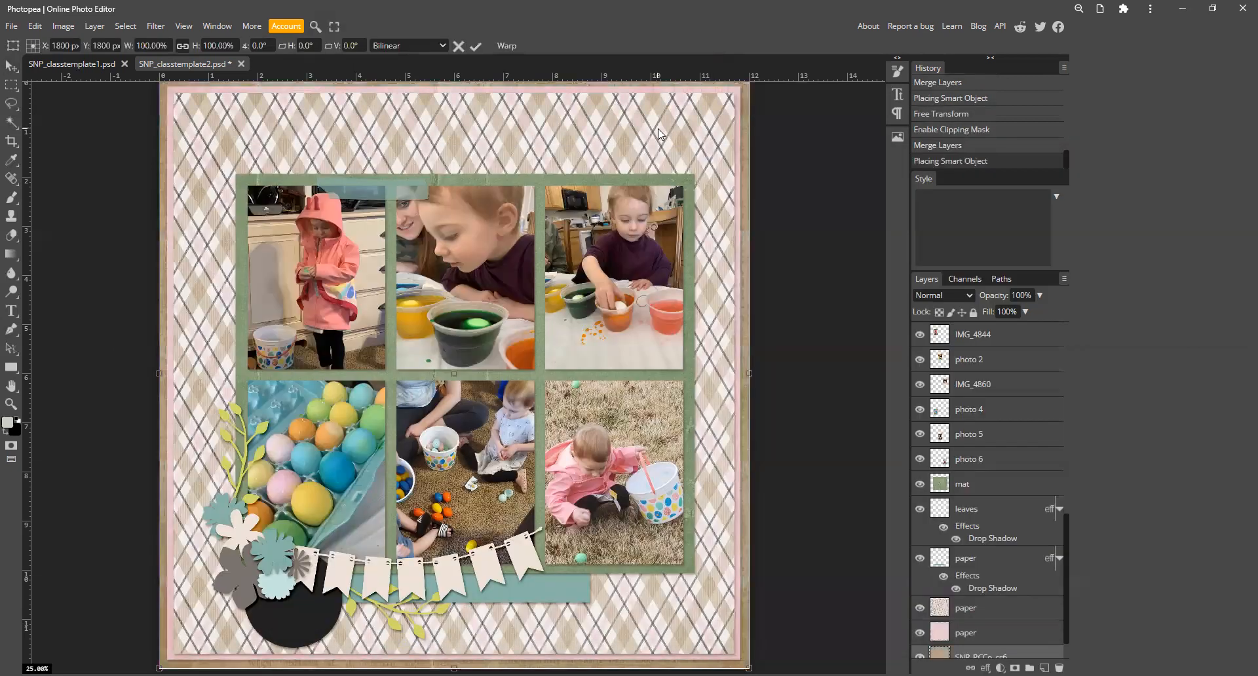
key(Return)
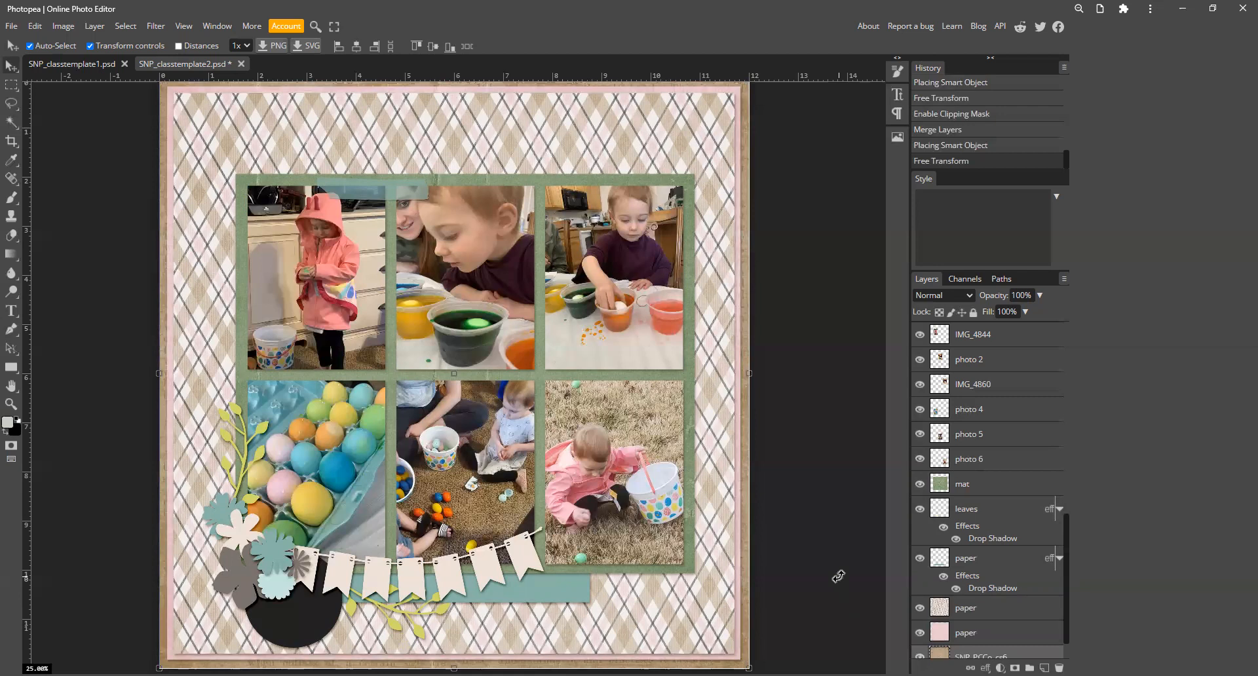
key(ctrl+t)
scroll(433, 538, up, 1)
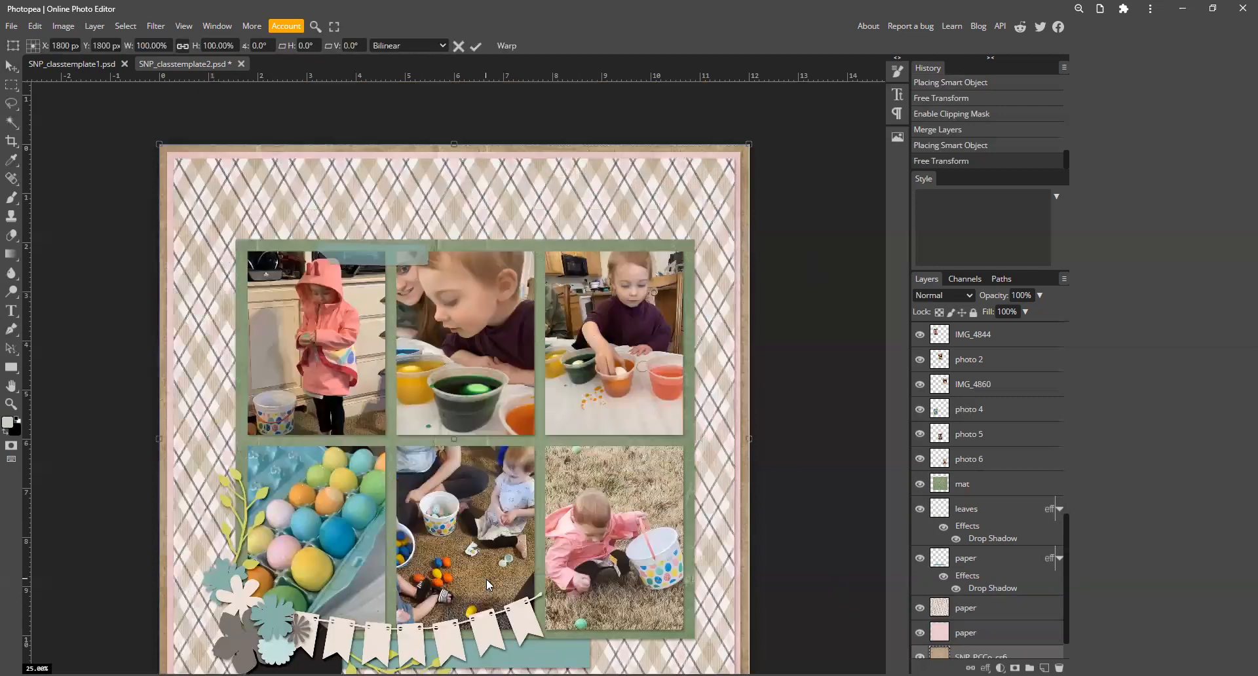
scroll(472, 272, up, 1)
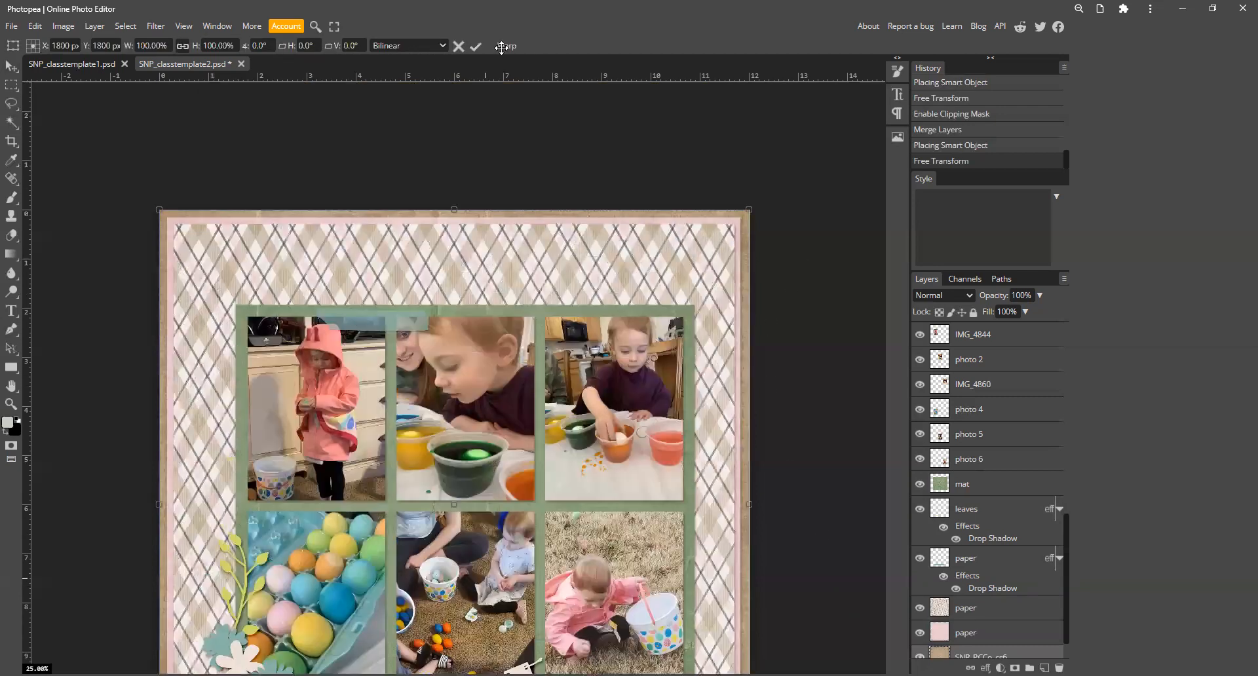
key(Return)
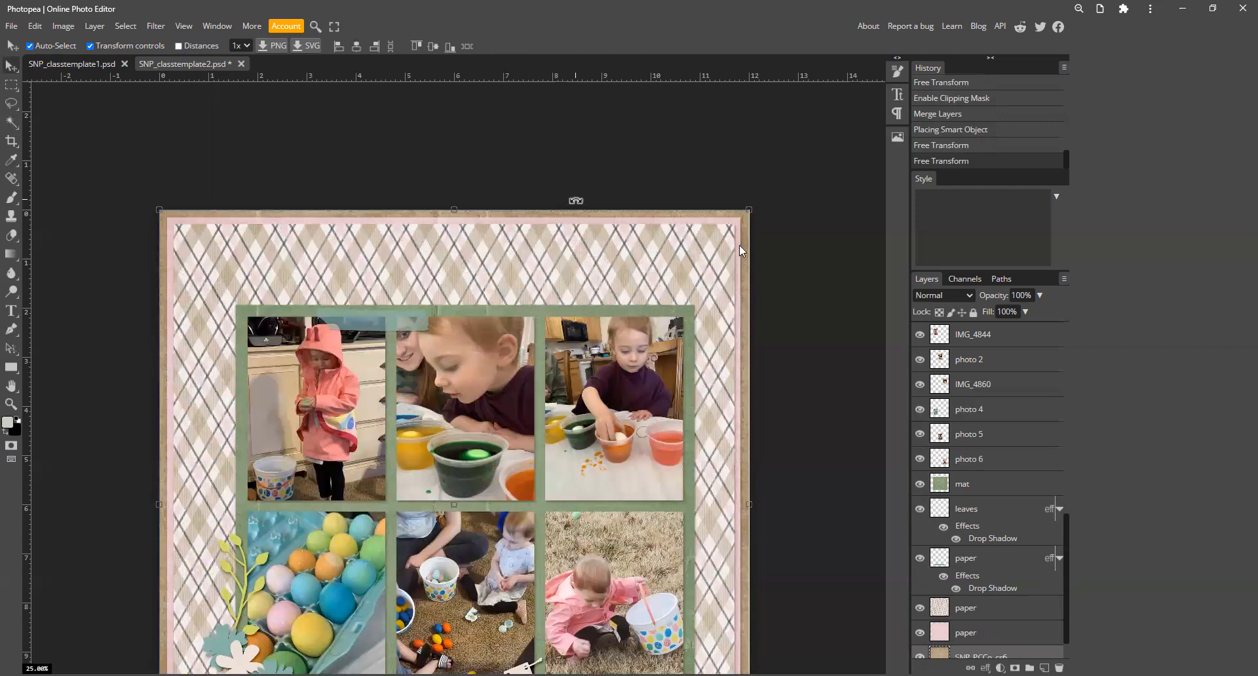
scroll(745, 295, down, 2)
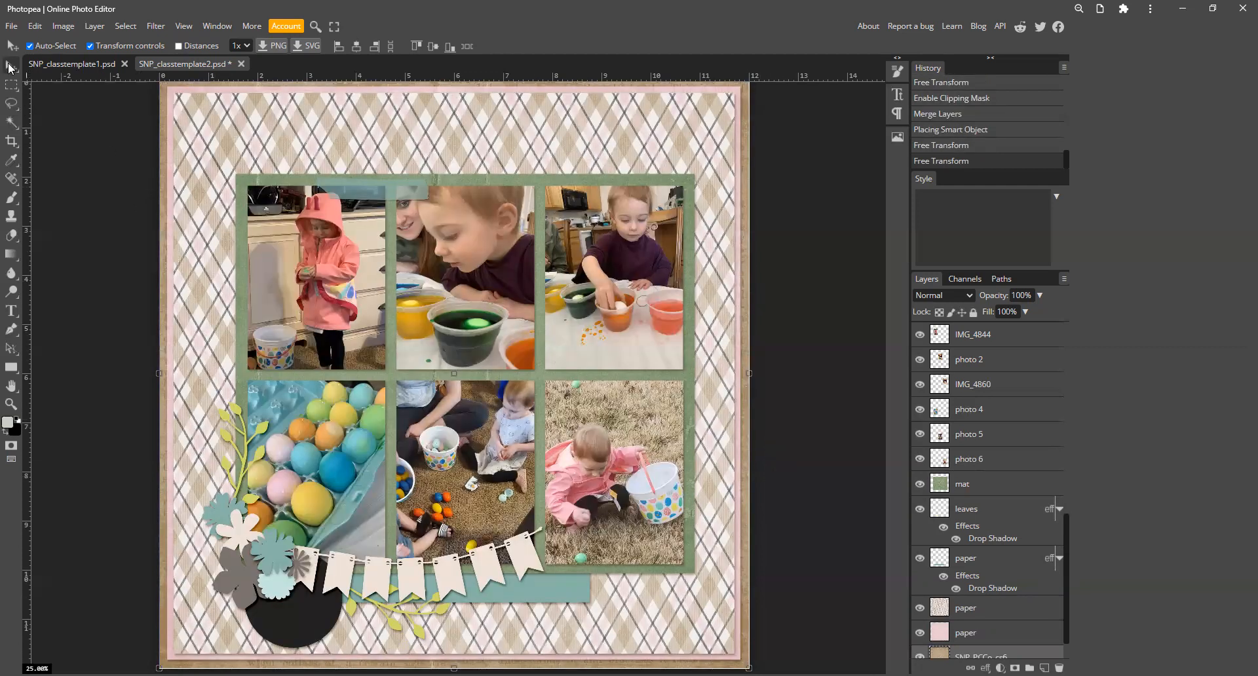
key(ctrl+t)
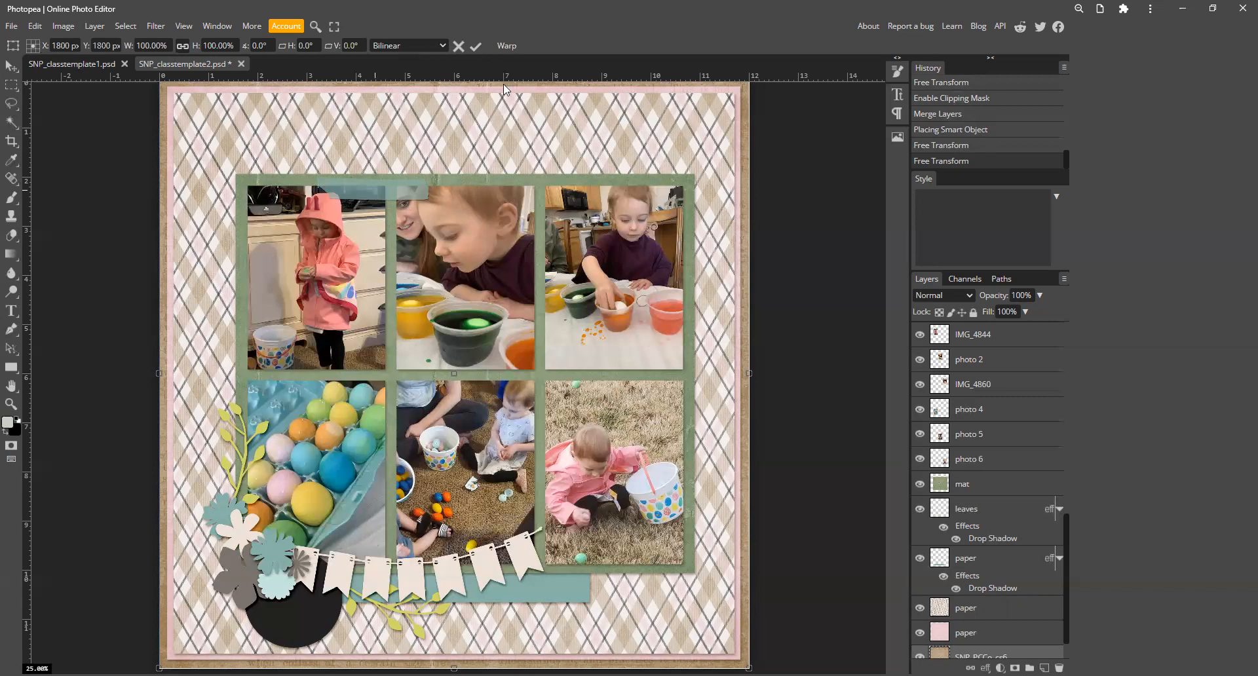
click(480, 44)
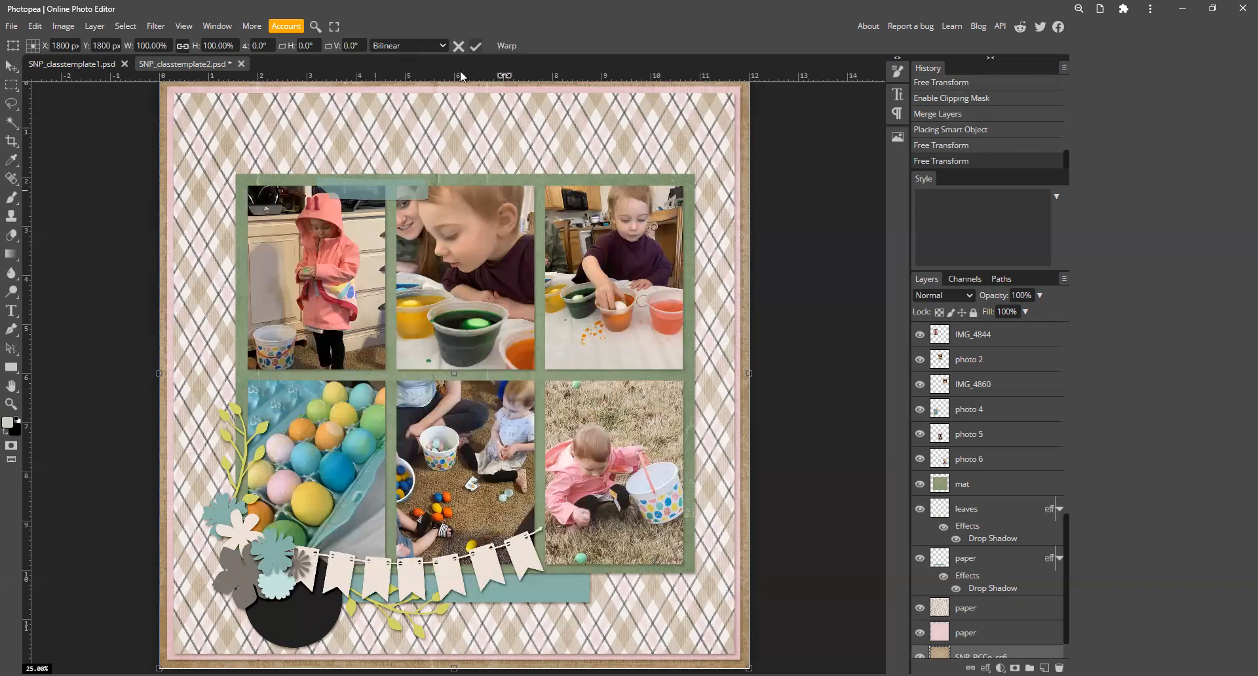
- Place the gingham SNP_PCCo_tape1 from the PeterCottontailCo folder in File Explorer at 100% above the template's tape layer, over the plaid paper's upper area
click(379, 185)
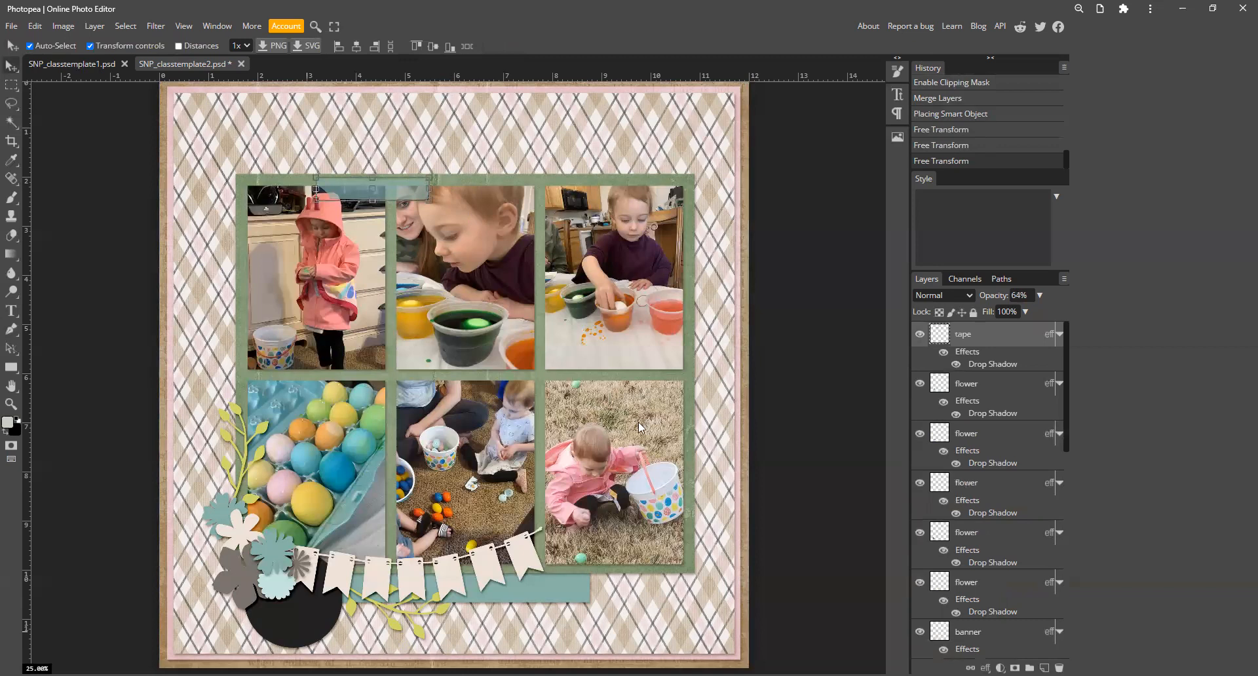
key(alt+Tab)
scroll(639, 422, down, 10)
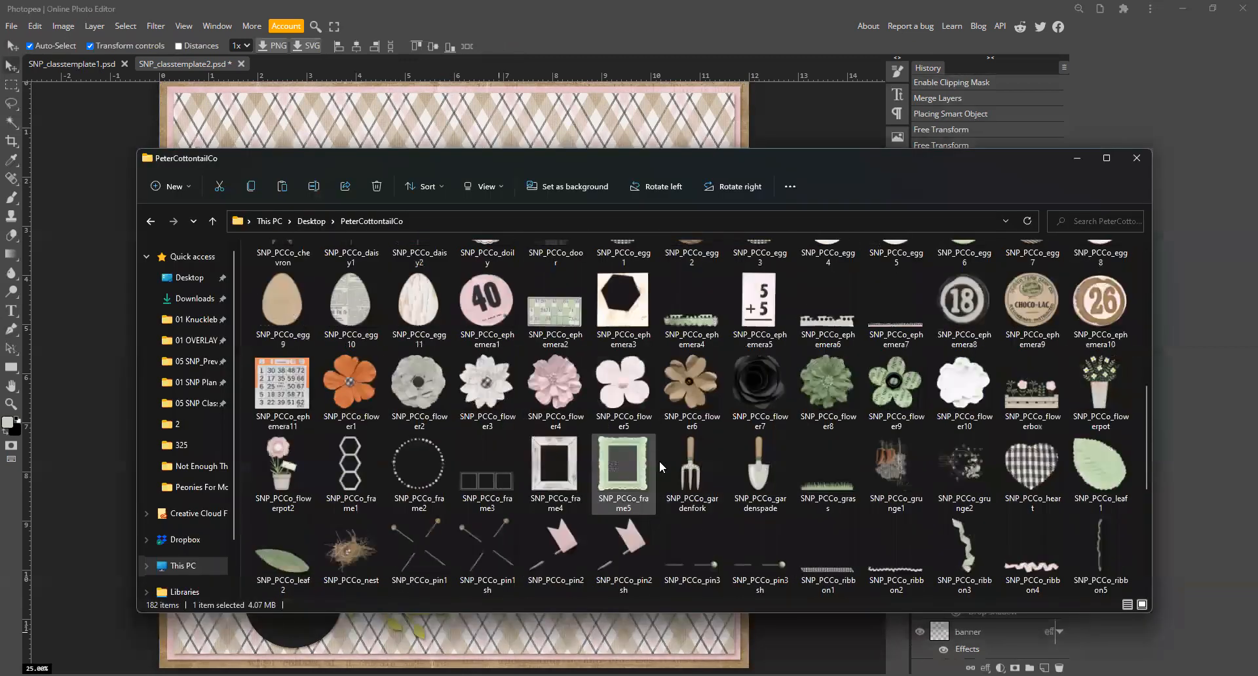
scroll(660, 461, down, 5)
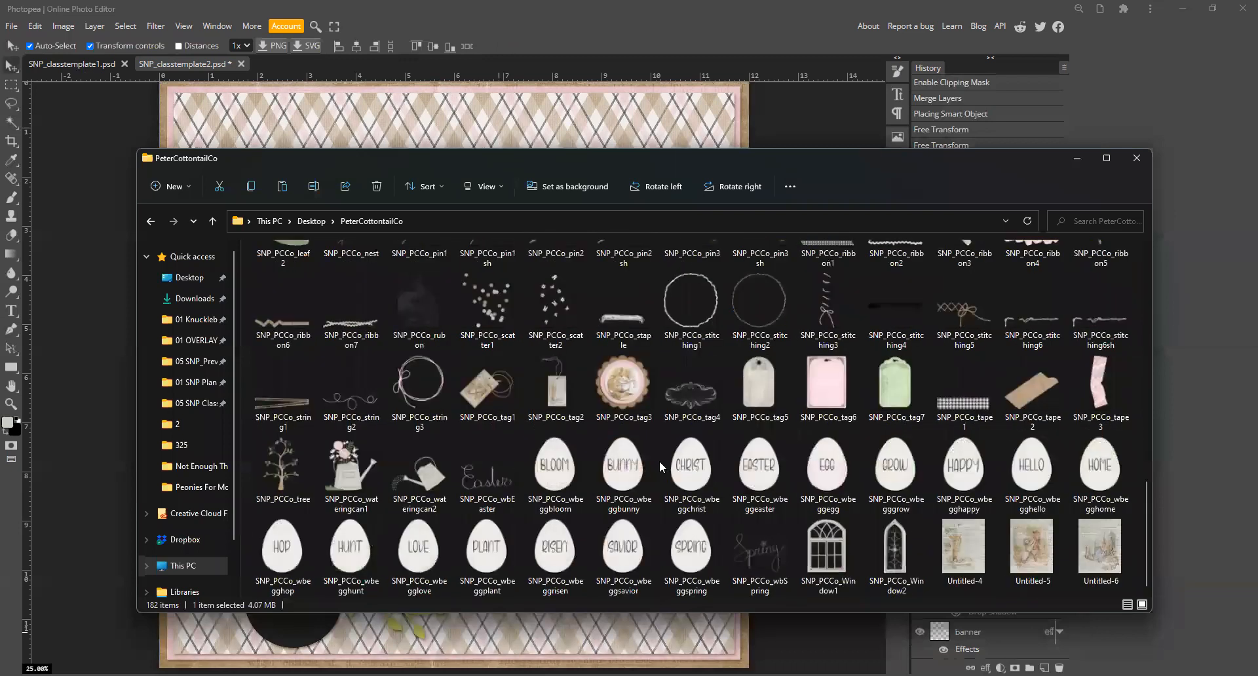
click(960, 404)
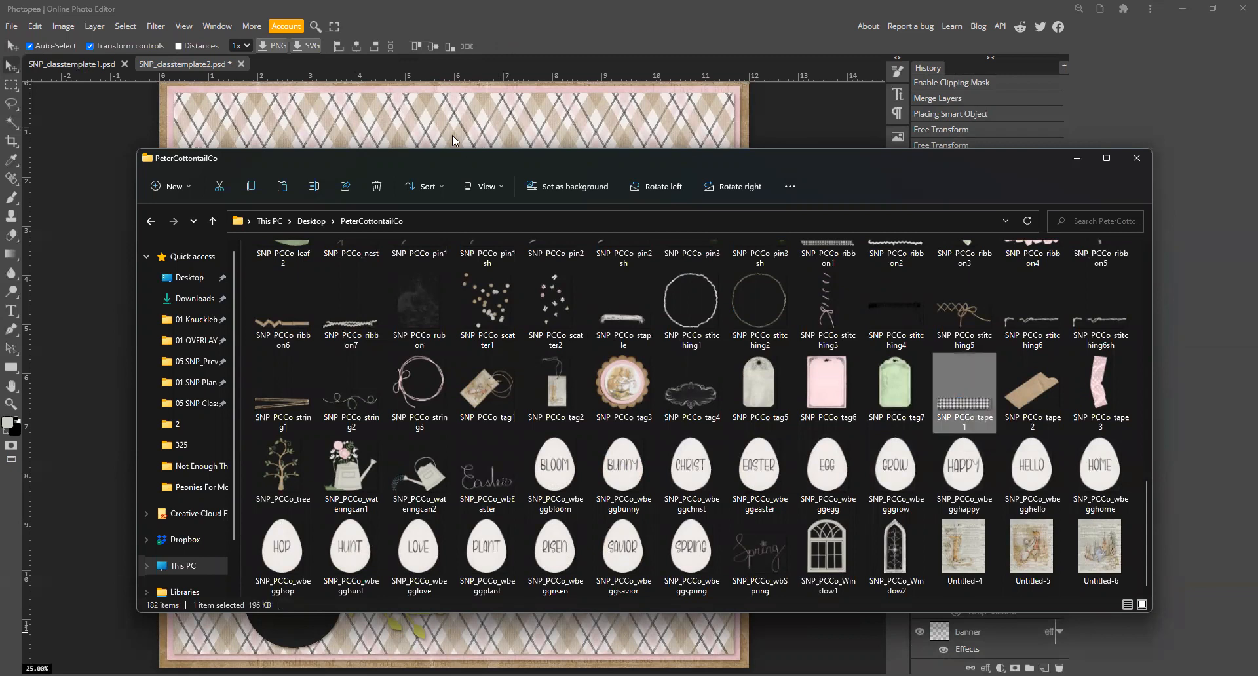
drag(452, 135, 452, 135)
drag(268, 179, 326, 147)
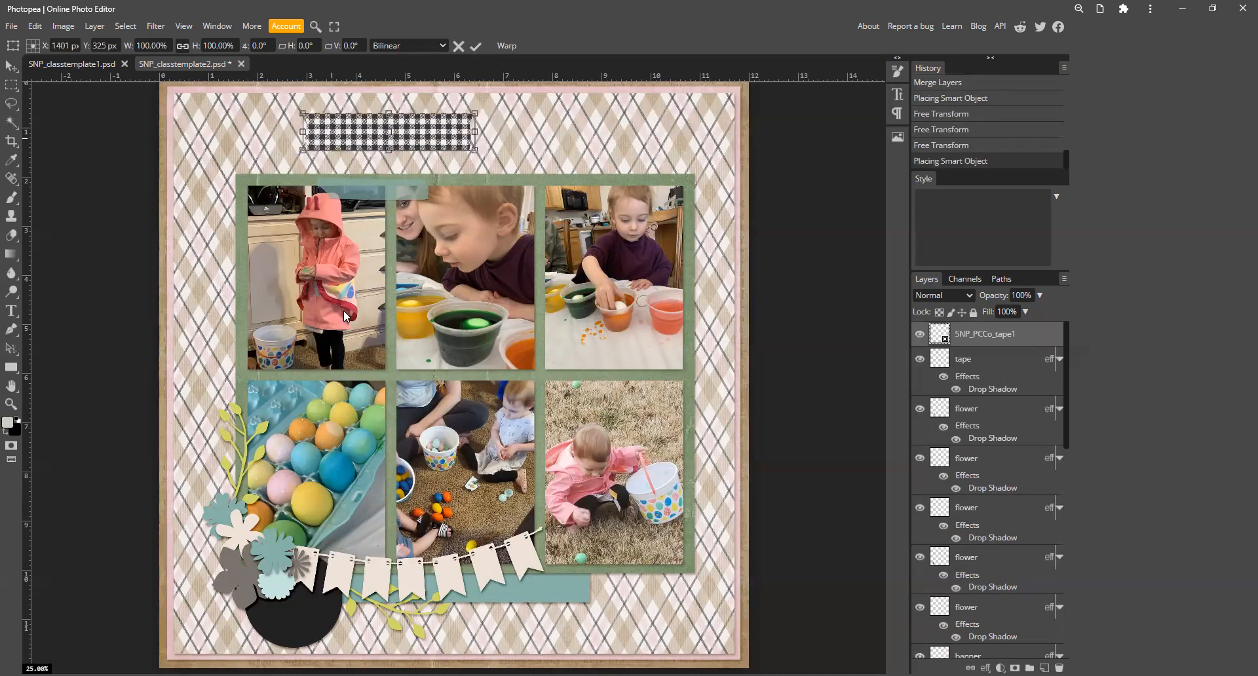
key(Return)
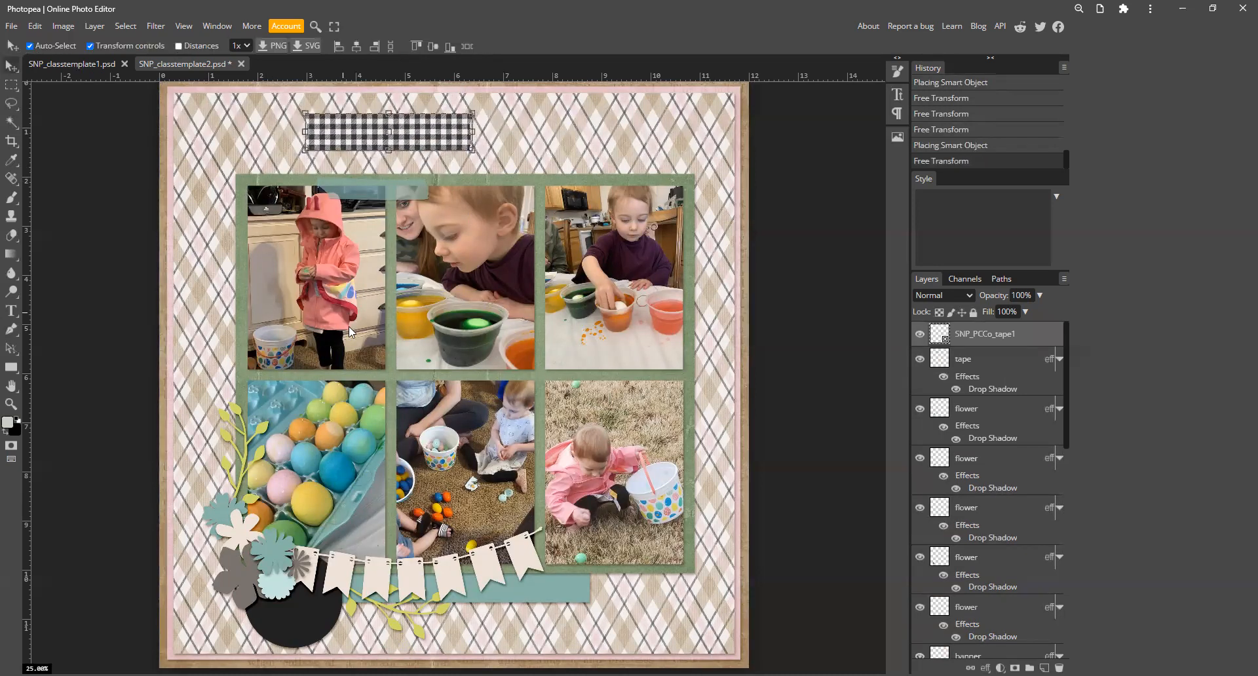
- Delete the template's blue tape layer at the upper edge of the photo mat
click(381, 191)
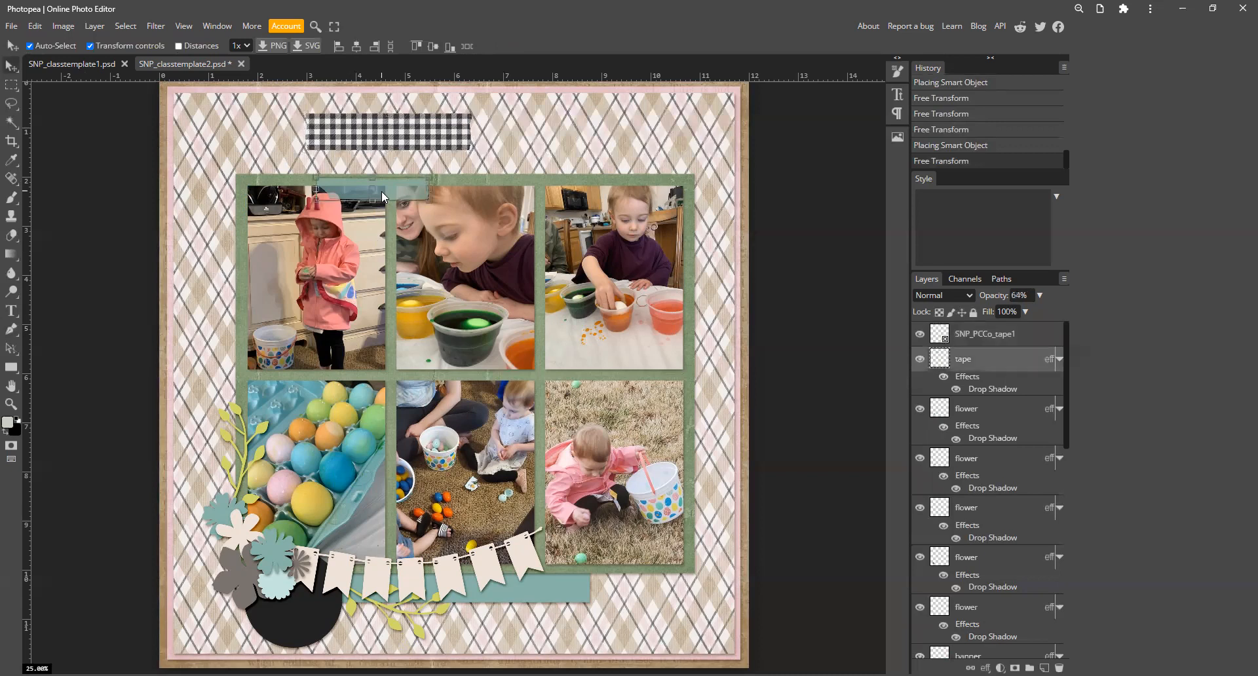
key(Delete)
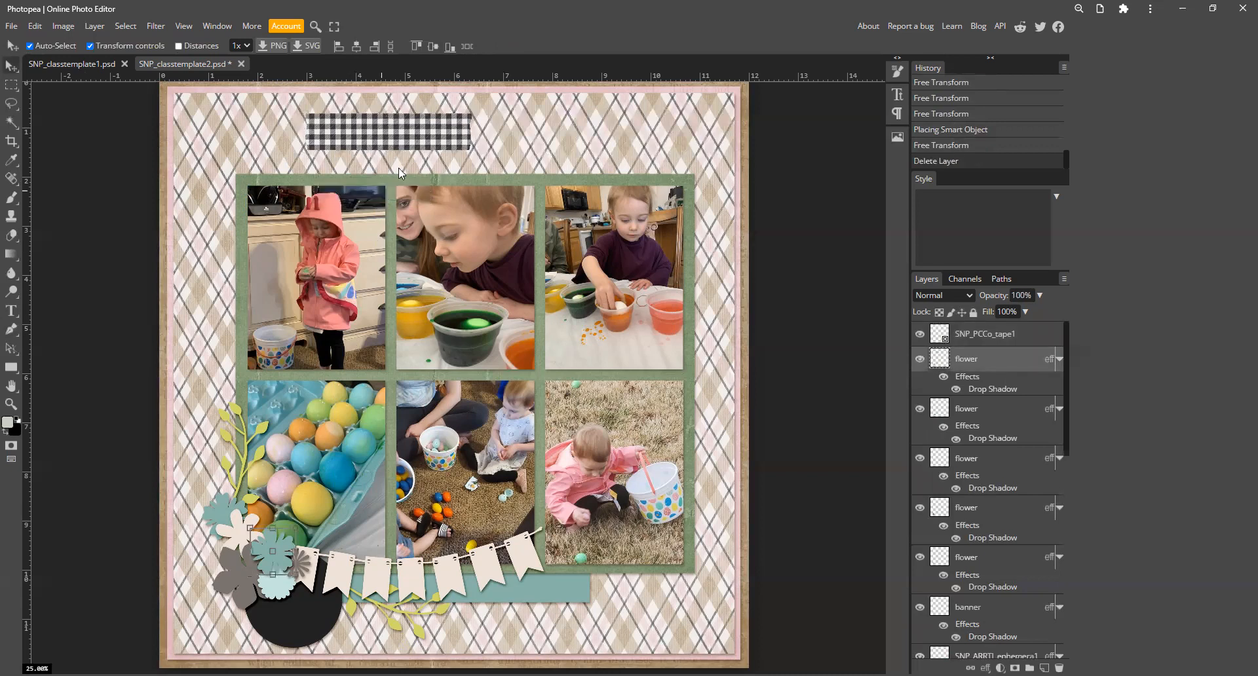
- Move the gingham SNP_PCCo_tape1 onto the upper edge of the green photo mat and scale it to about 66.57%
drag(389, 136, 402, 156)
drag(399, 177, 396, 188)
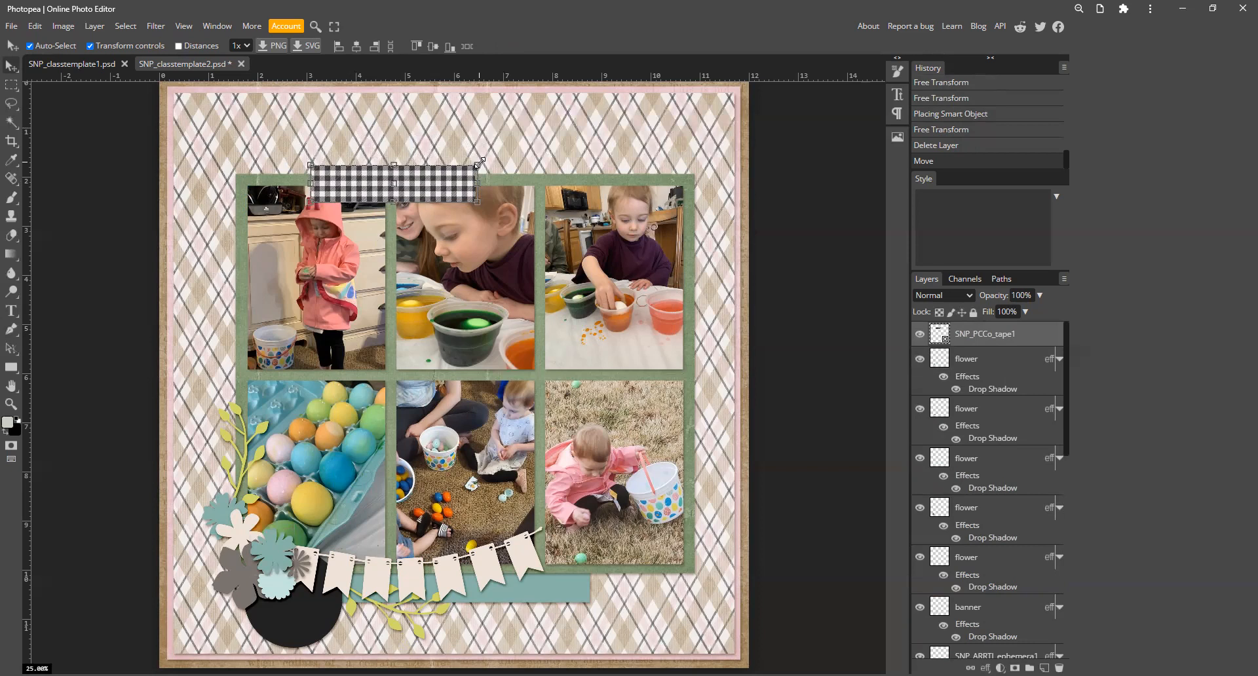
drag(479, 163, 405, 190)
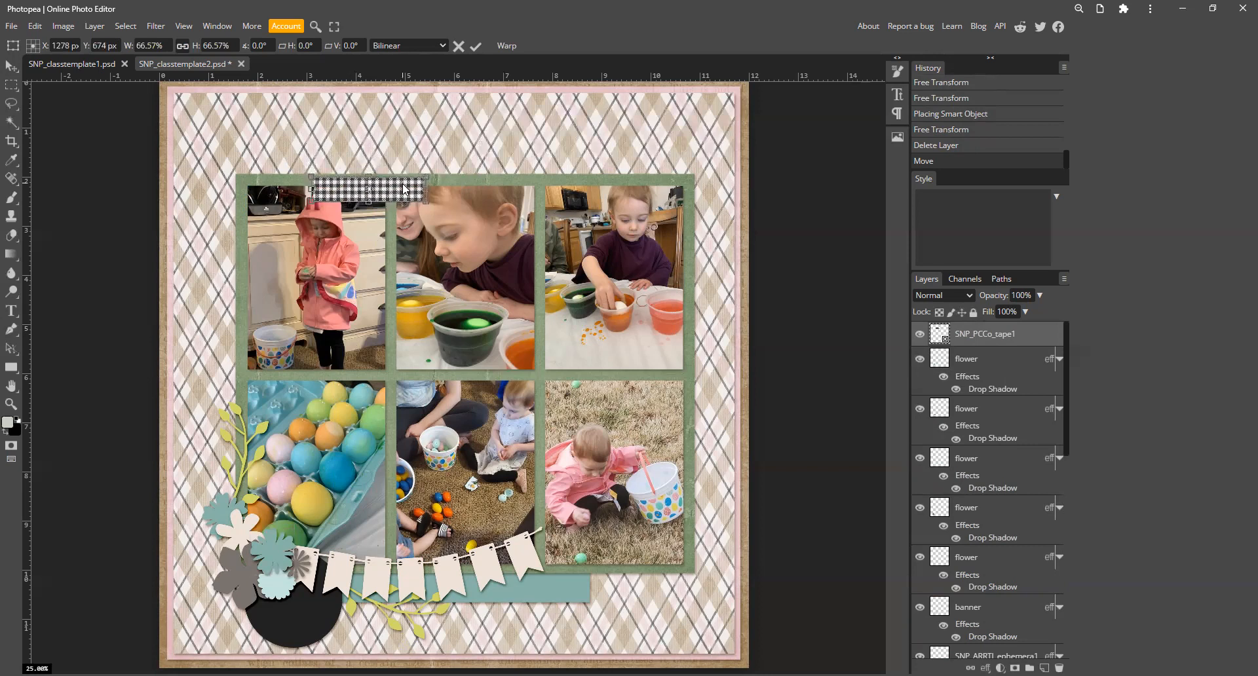
key(Return)
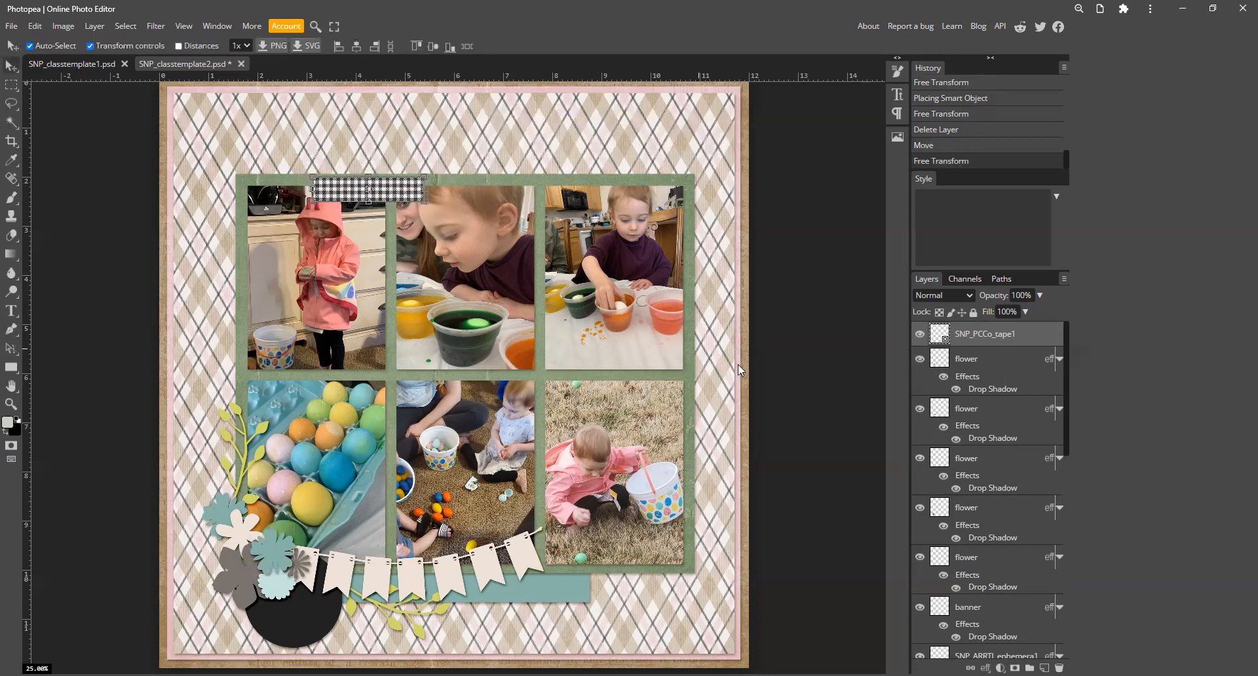
- Place SNP_PCCo_tape3 from the PeterCottontailCo folder in File Explorer above photo 6, at about 50.11%, rotated 92.8° across that photo's upper edge
click(599, 408)
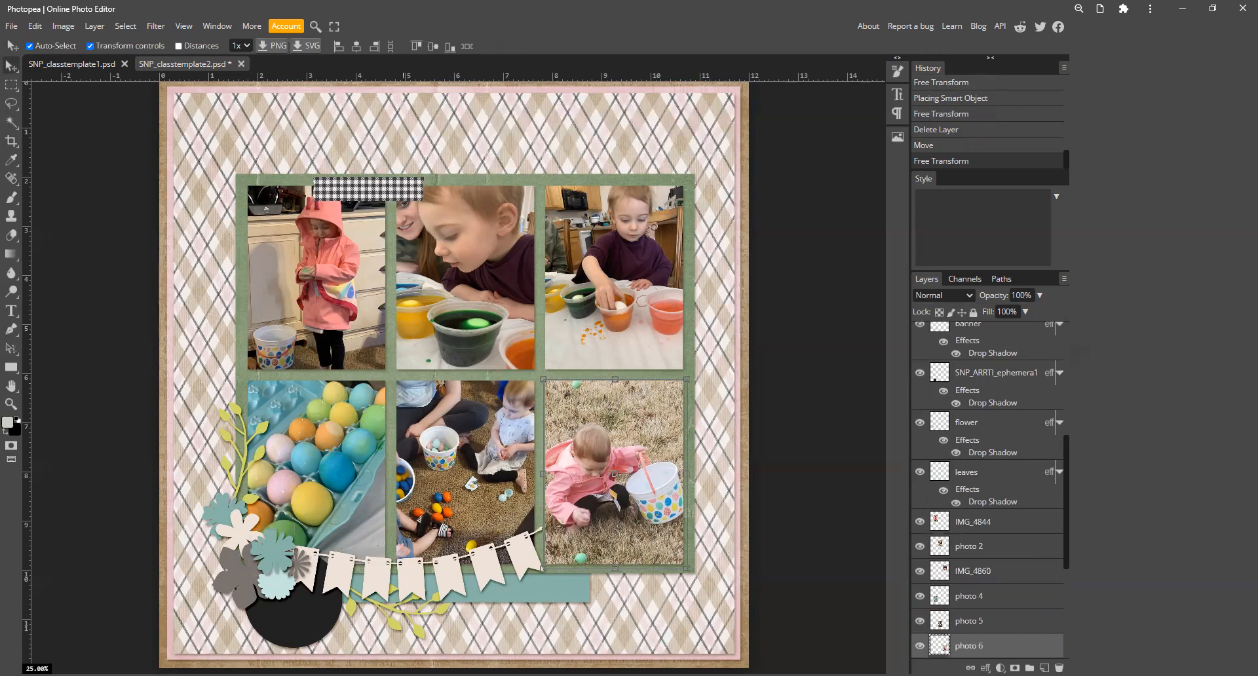
key(alt+Tab)
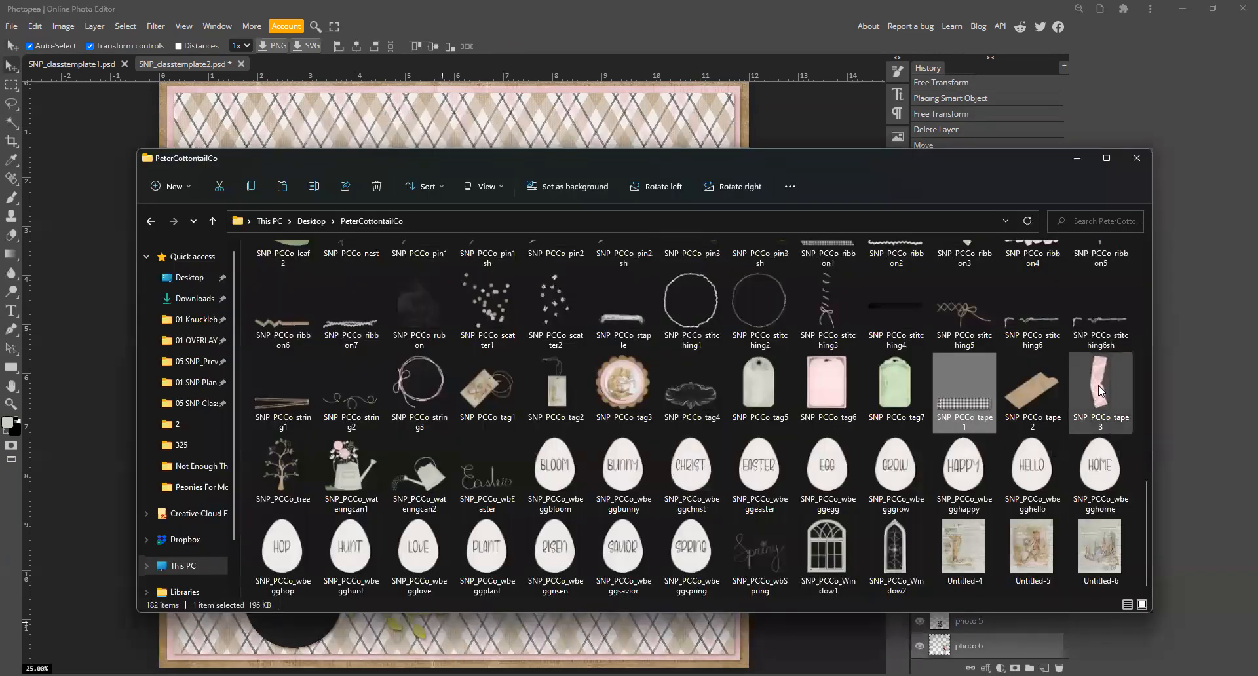
drag(1099, 385, 776, 192)
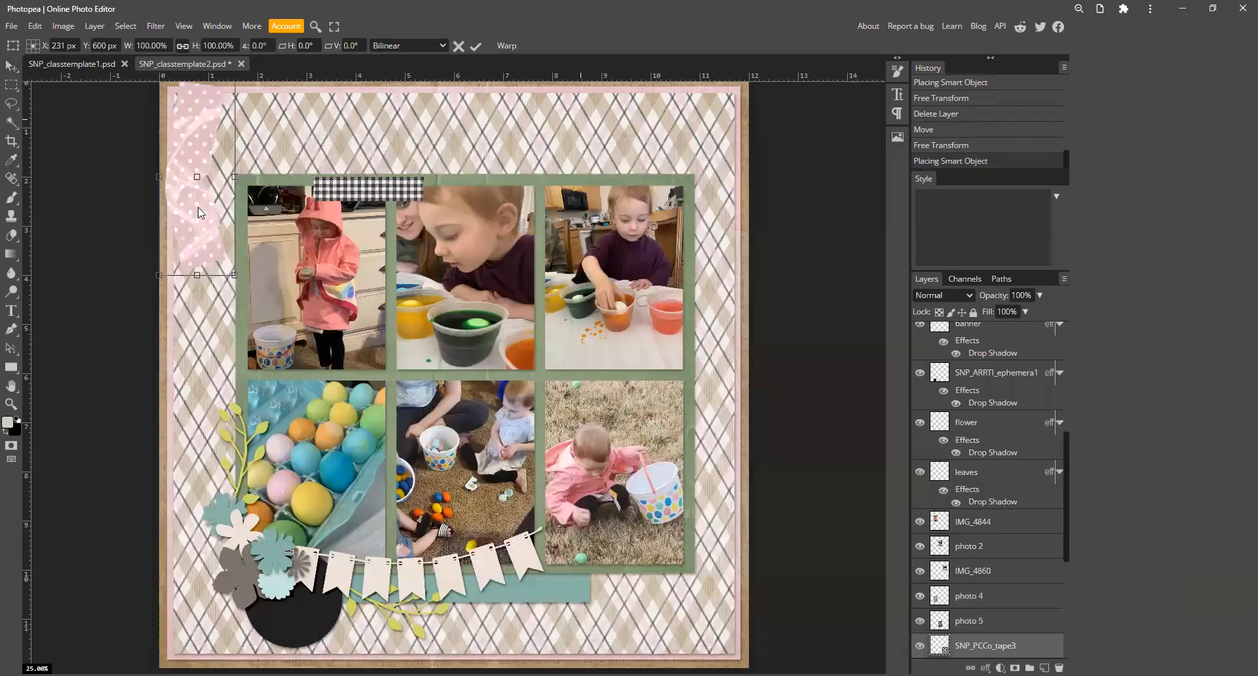
drag(198, 207, 649, 444)
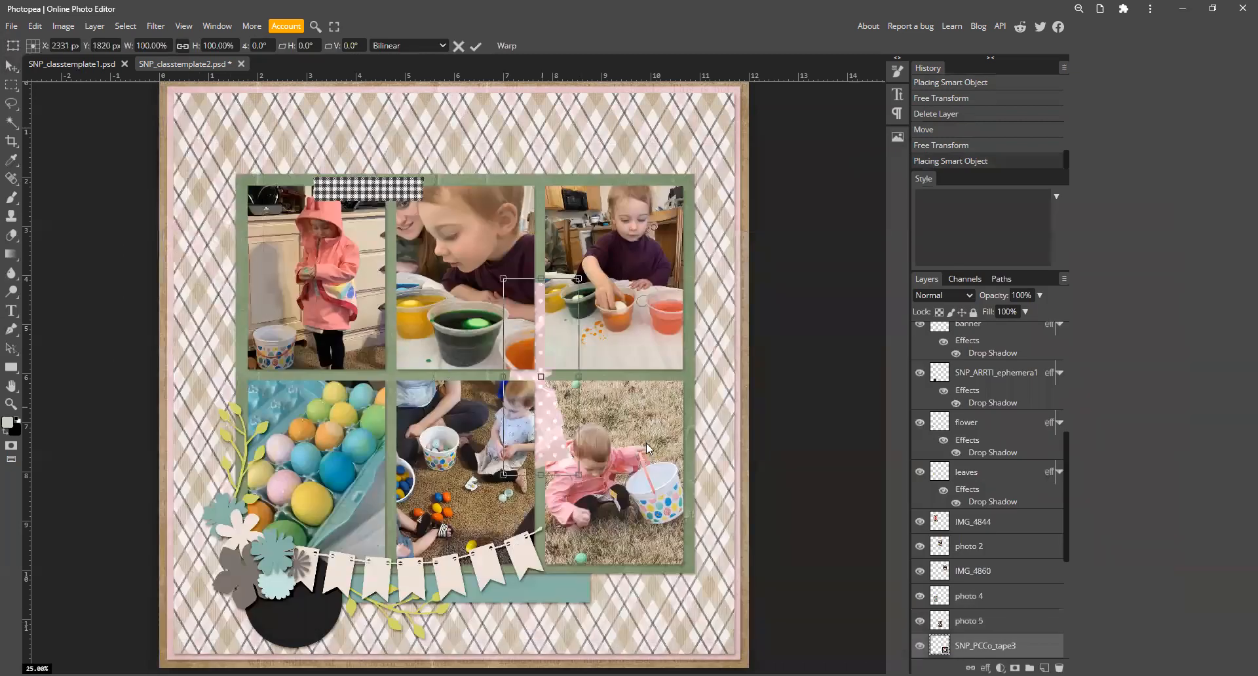
drag(689, 318, 722, 518)
drag(670, 475, 650, 382)
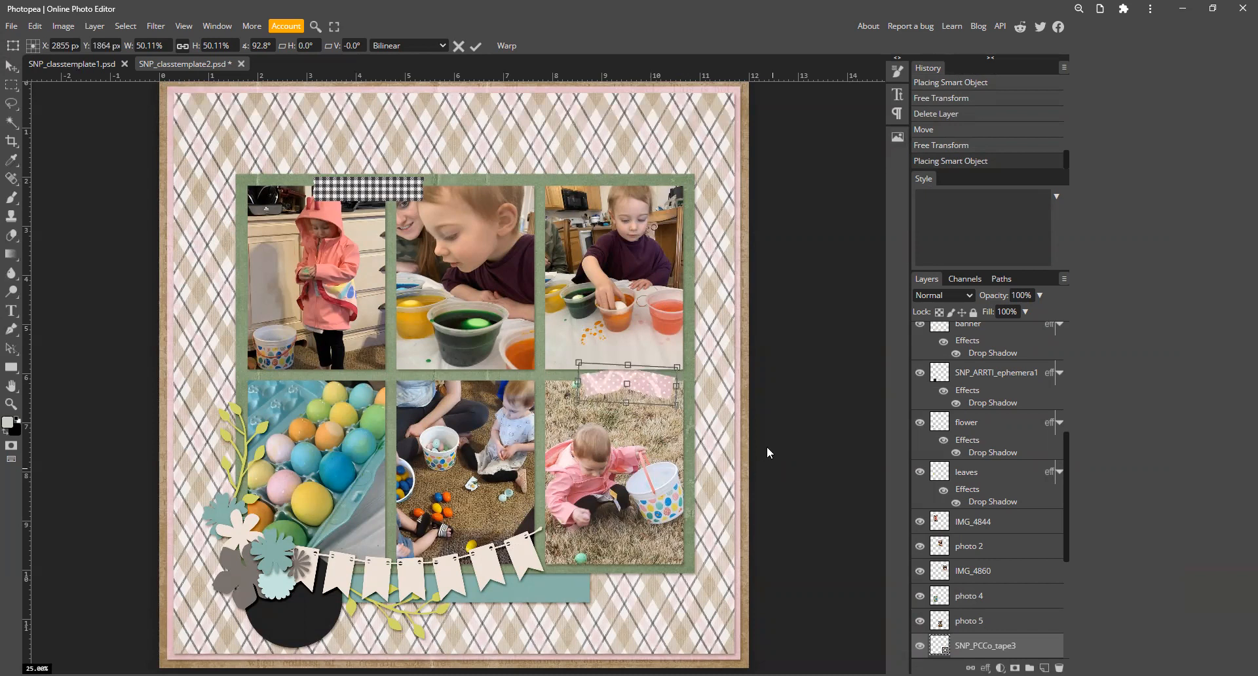
key(Return)
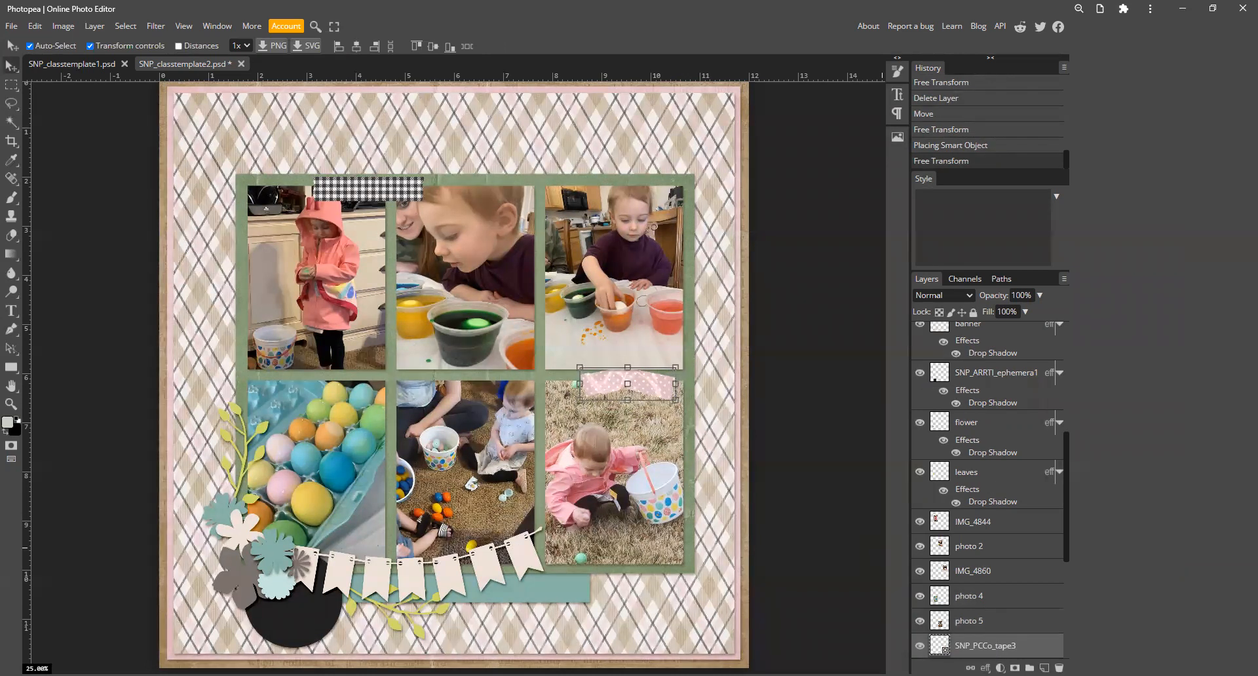
- Raise the SNP_PCCo_tape3 layer in the stack to directly above photo 2, then deselect it
key(ctrl+bracketright)
key(ctrl+bracketright)
key(ctrl+bracketright)
key(ctrl+bracketright)
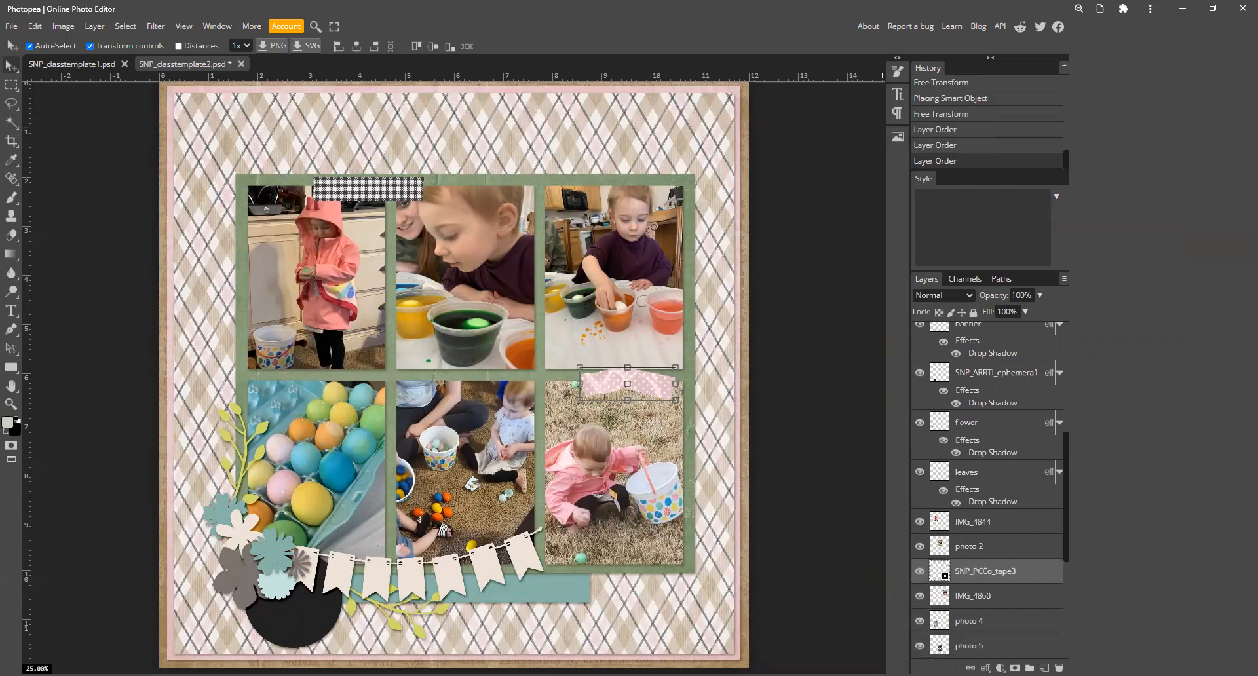
click(852, 468)
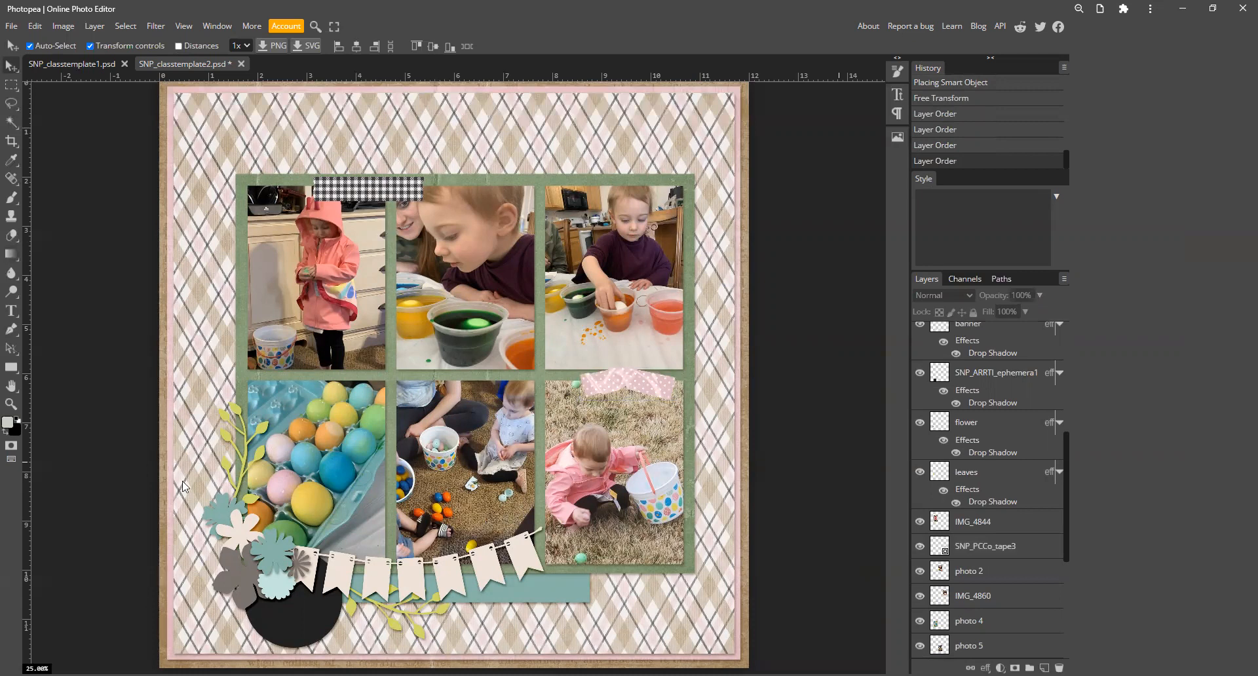
- Place SNP_PCCo_ephemera2 from the PeterCottontailCo folder in File Explorer above the teal paper strip's layer, covering the strip at about 84.52% scale
click(532, 593)
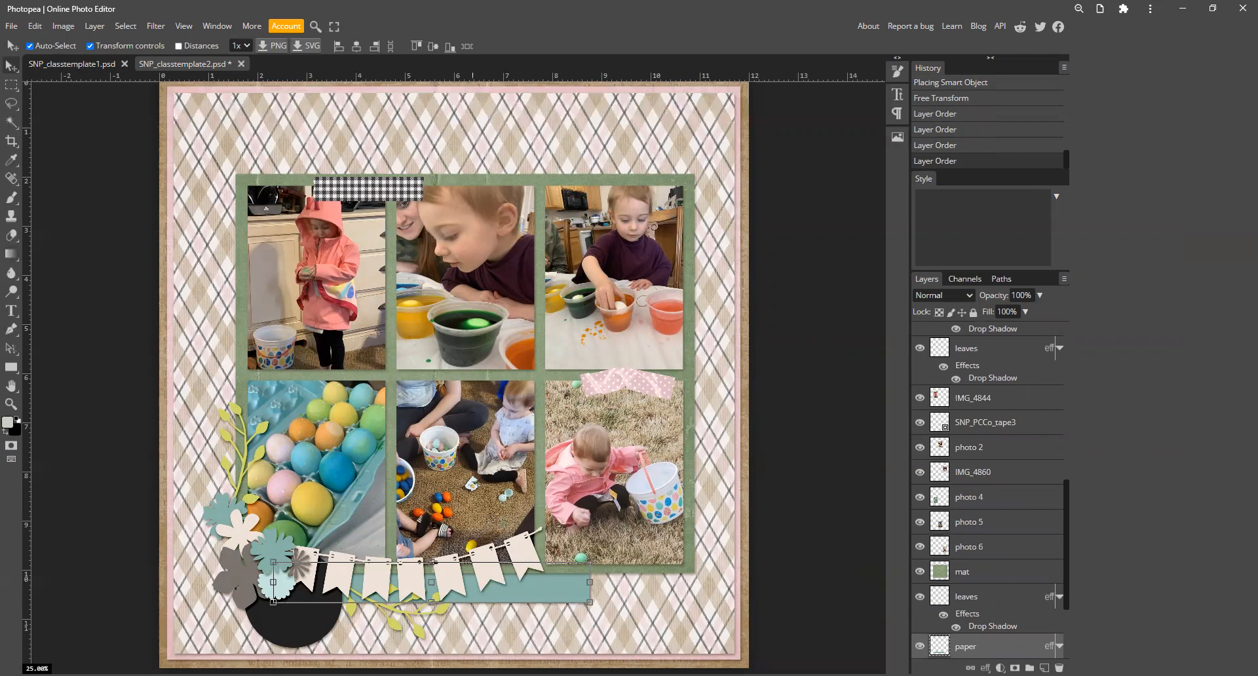
key(alt+Tab)
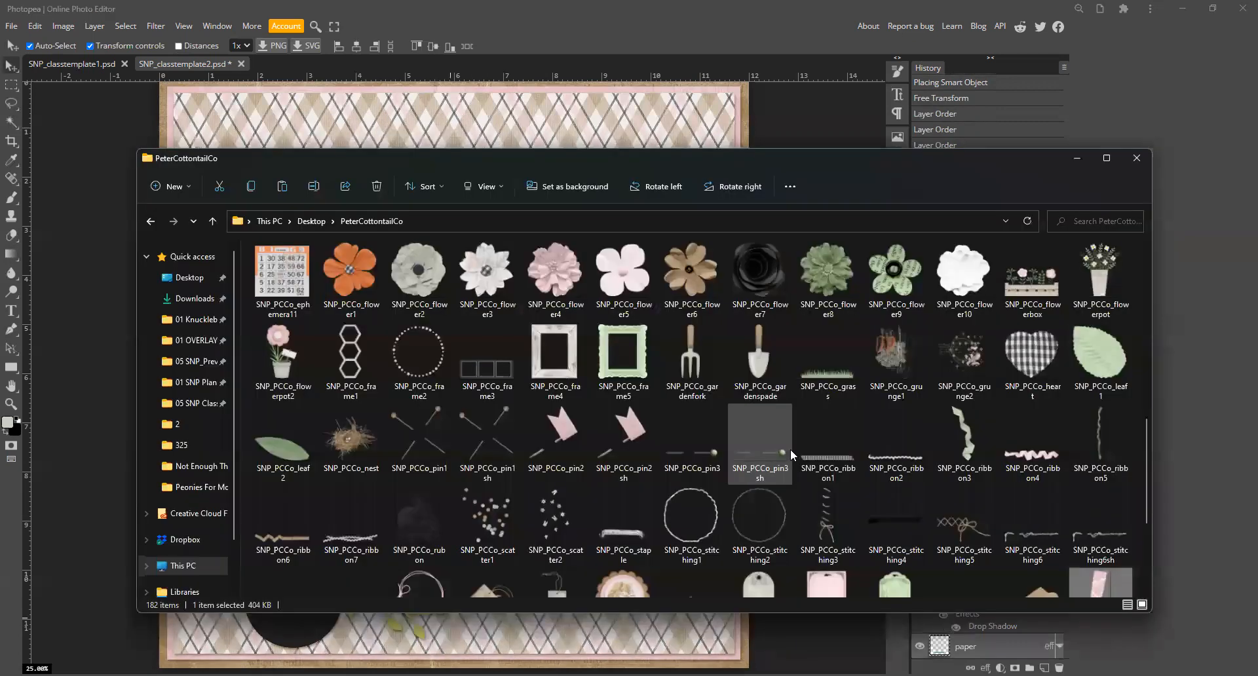
scroll(790, 450, up, 3)
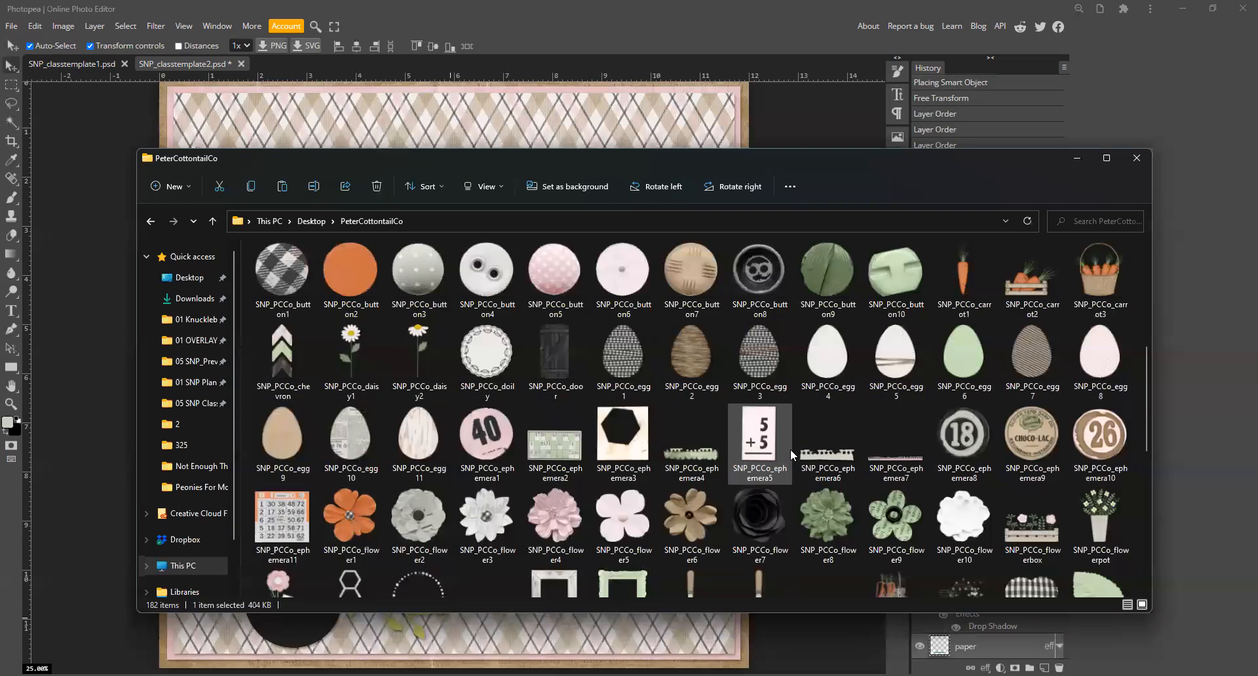
click(543, 451)
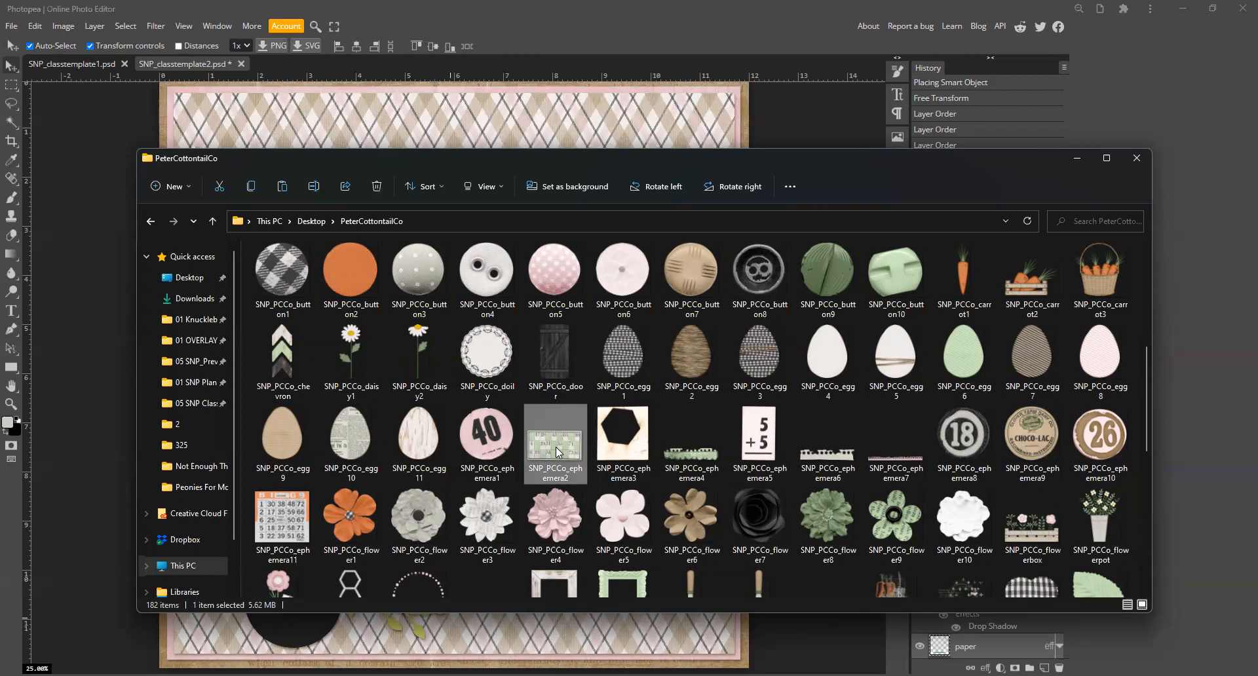
drag(429, 119, 430, 121)
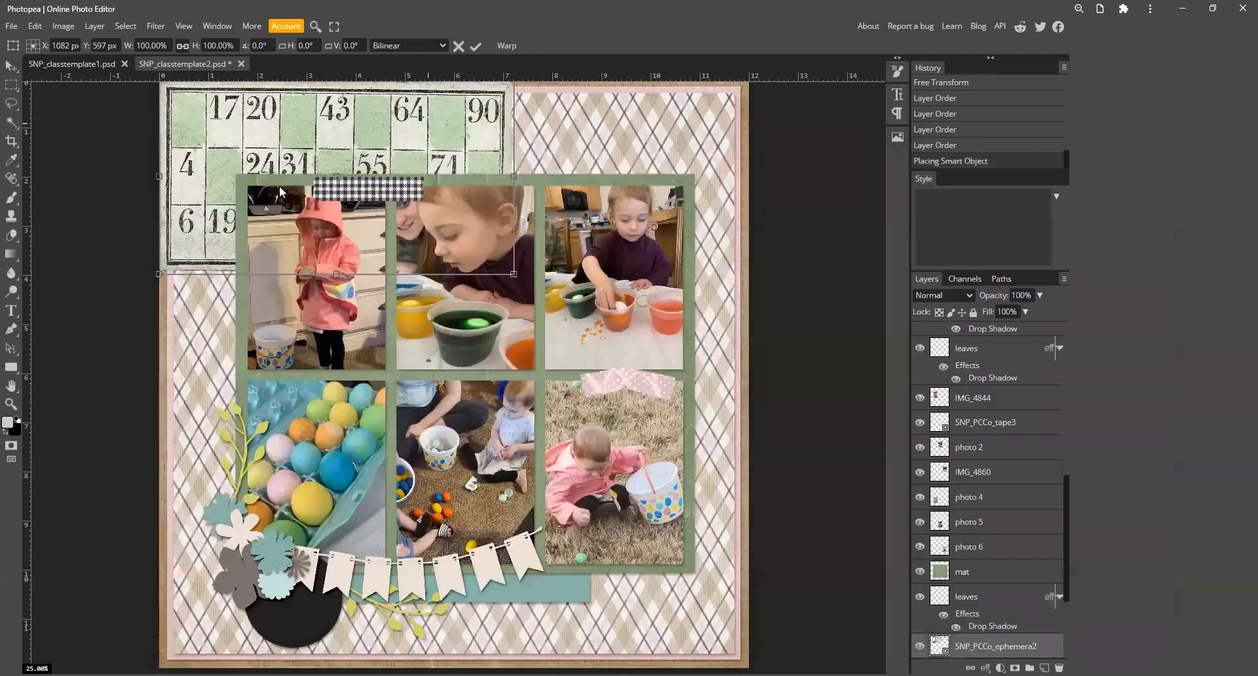
drag(281, 177, 349, 477)
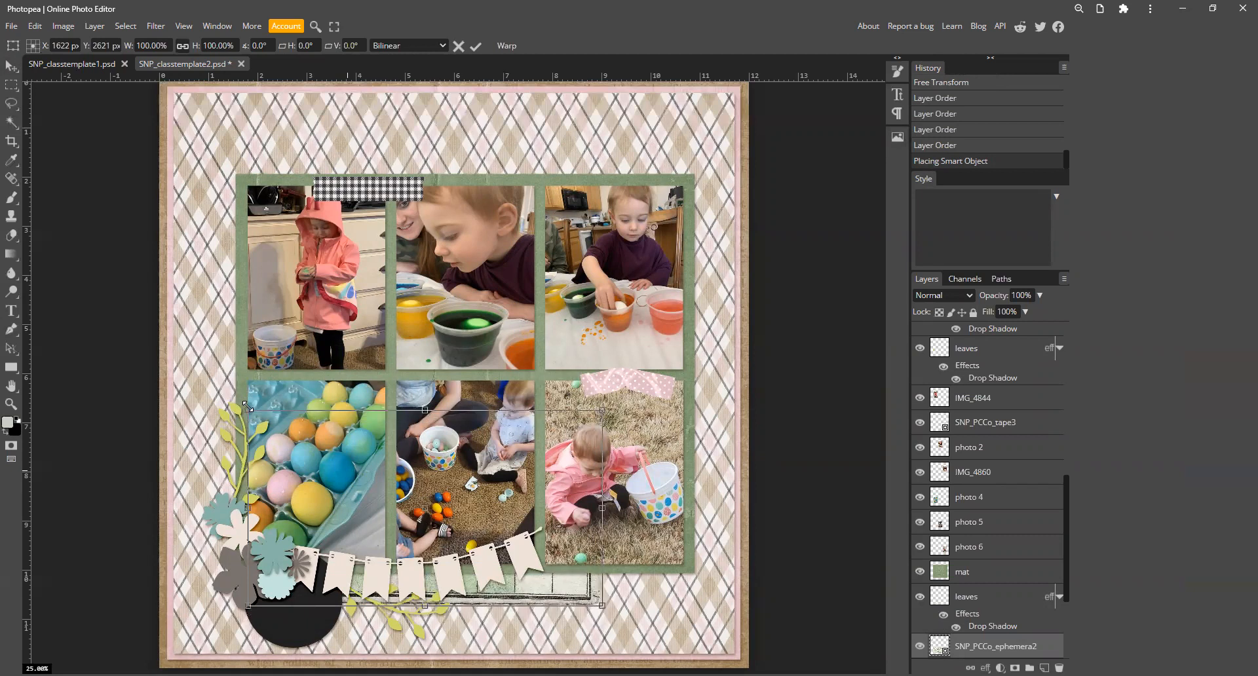
drag(249, 406, 303, 438)
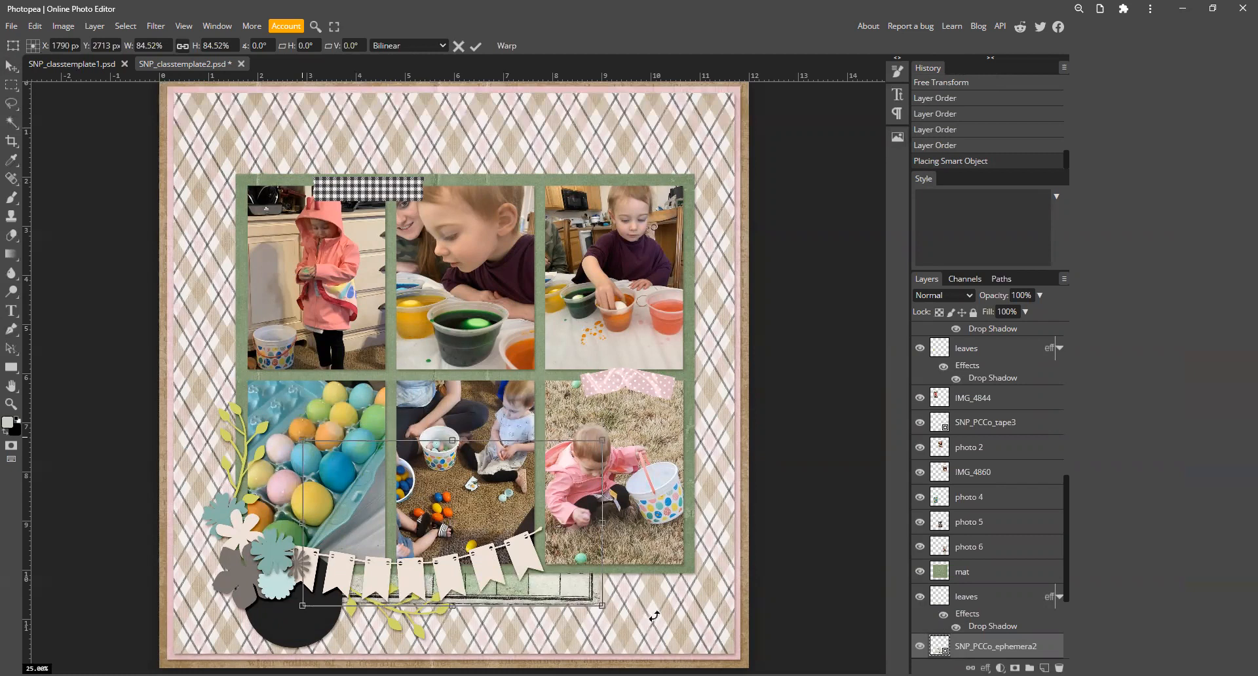
key(Return)
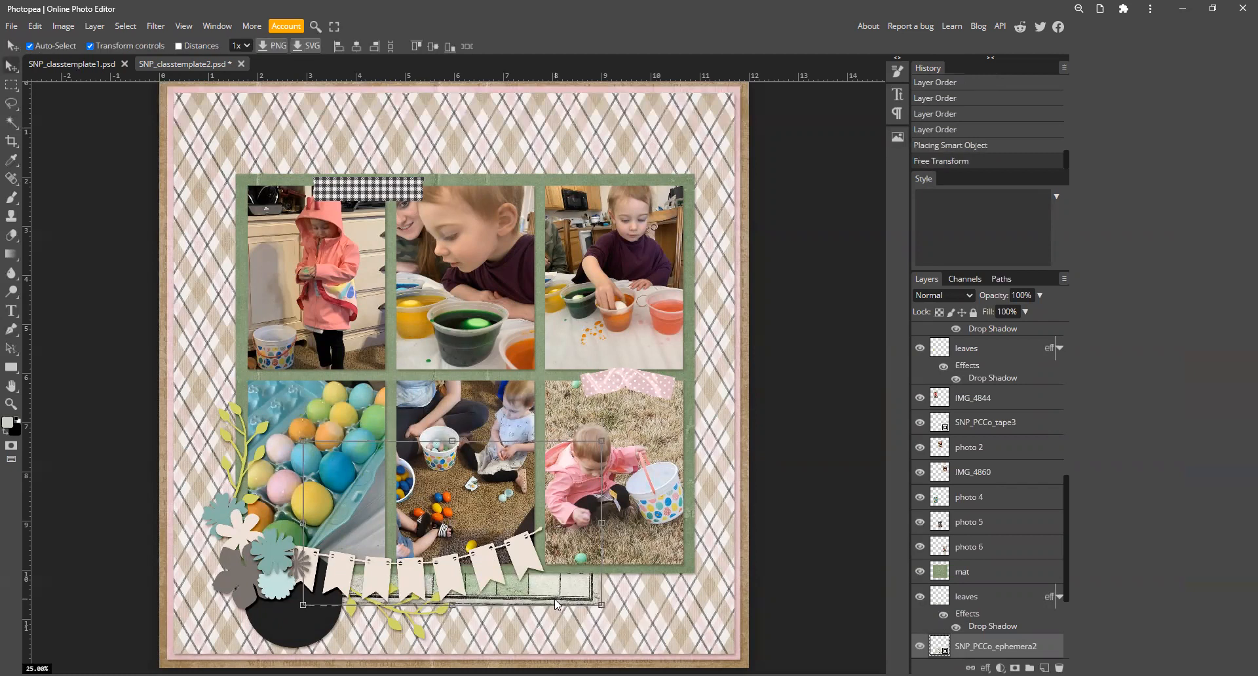
- Delete the template's teal paper strip layer beneath SNP_PCCo_ephemera2
scroll(1066, 536, down, 3)
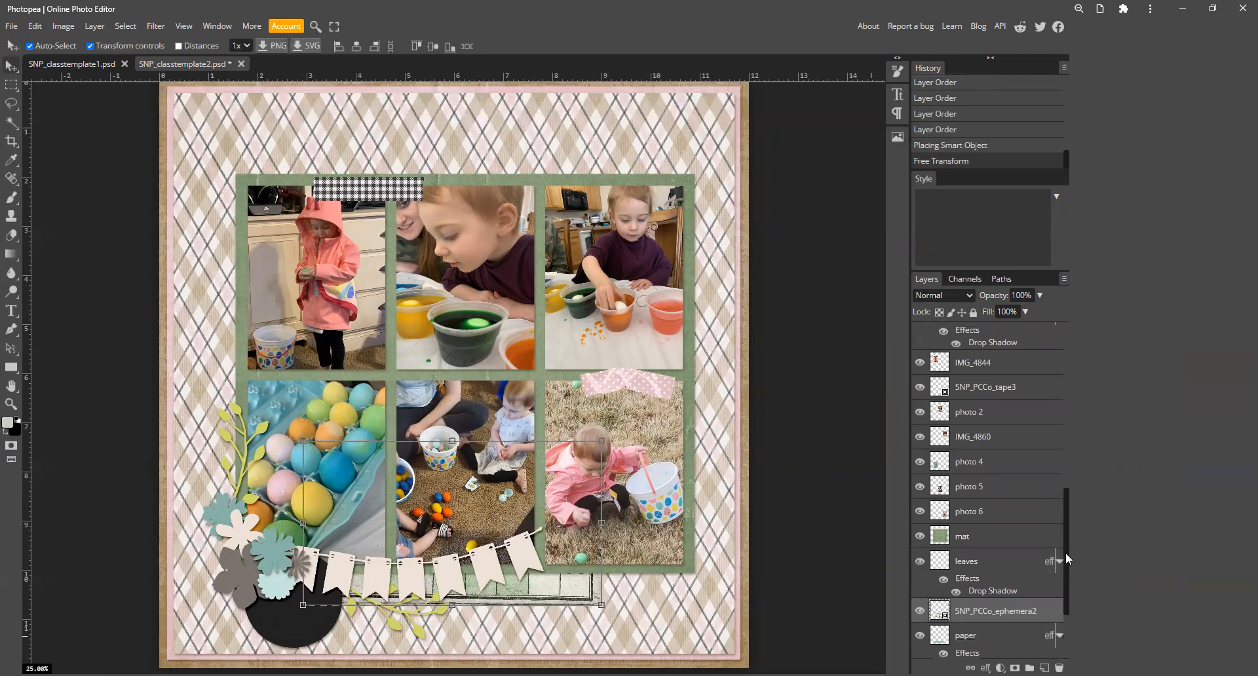
click(1005, 594)
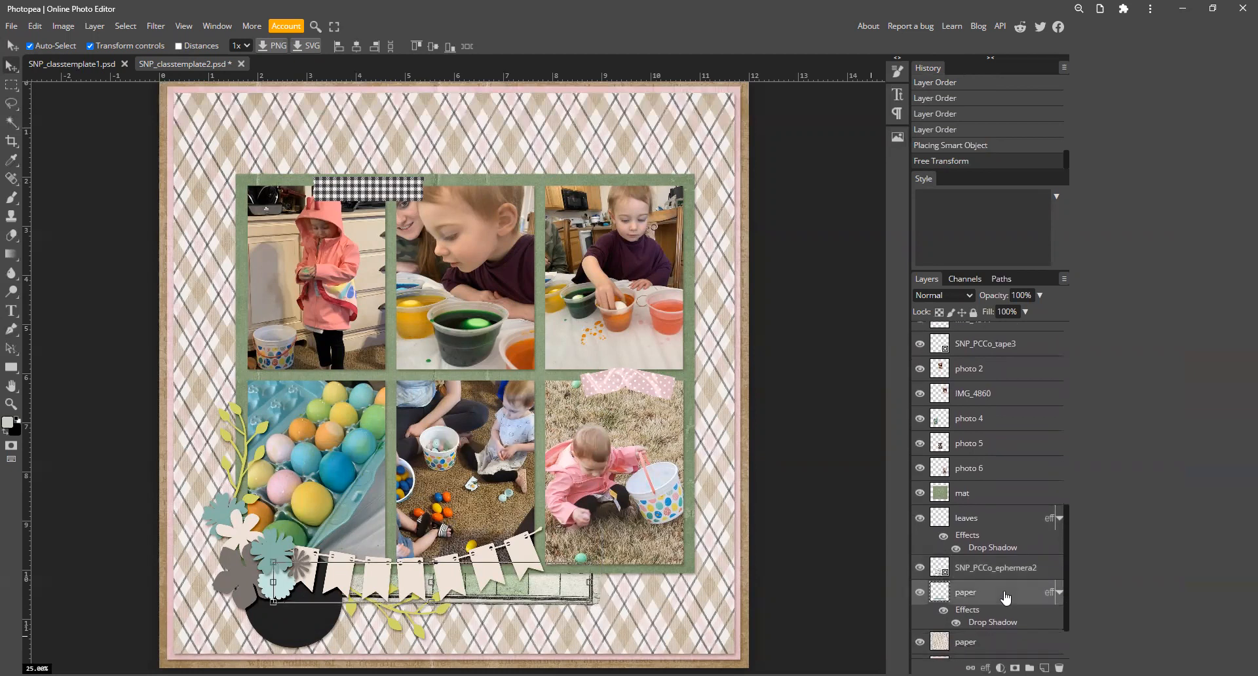
key(Delete)
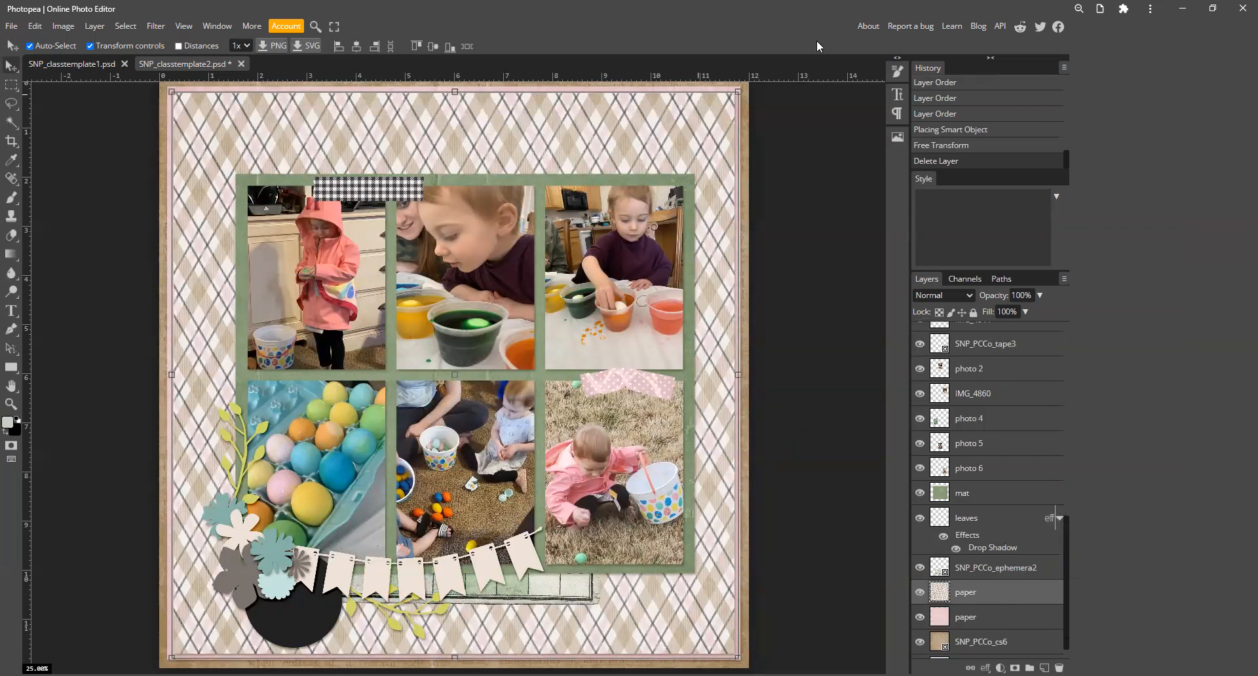
- Place SNP_PCCo_banner1 from the PeterCottontailCo folder in File Explorer above the template's banner layer, scaled to about 64.55% over the cream banner
click(449, 575)
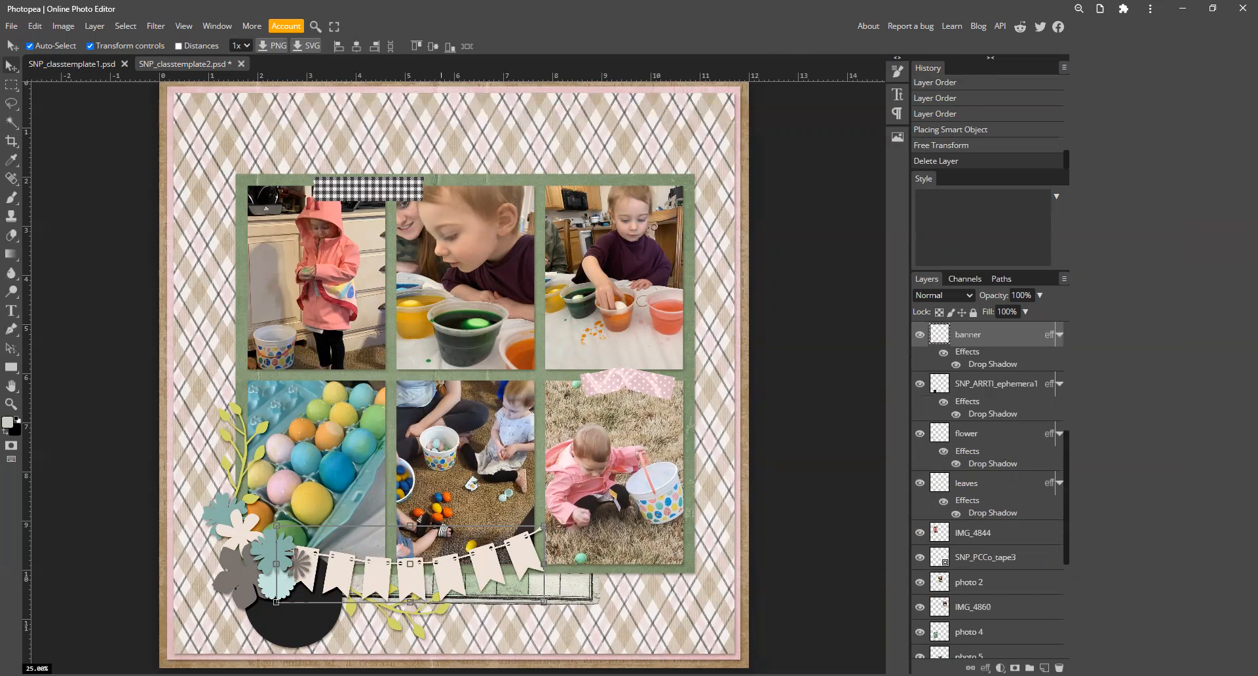
key(alt+Tab)
scroll(790, 391, up, 3)
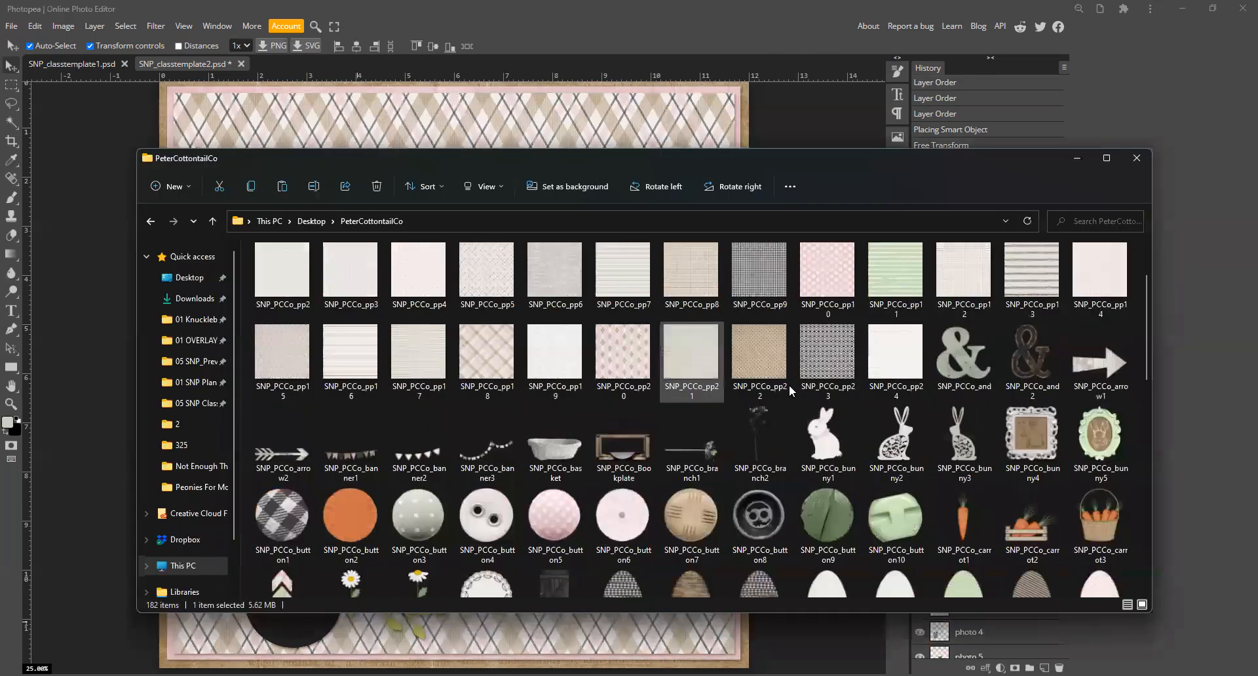
click(347, 454)
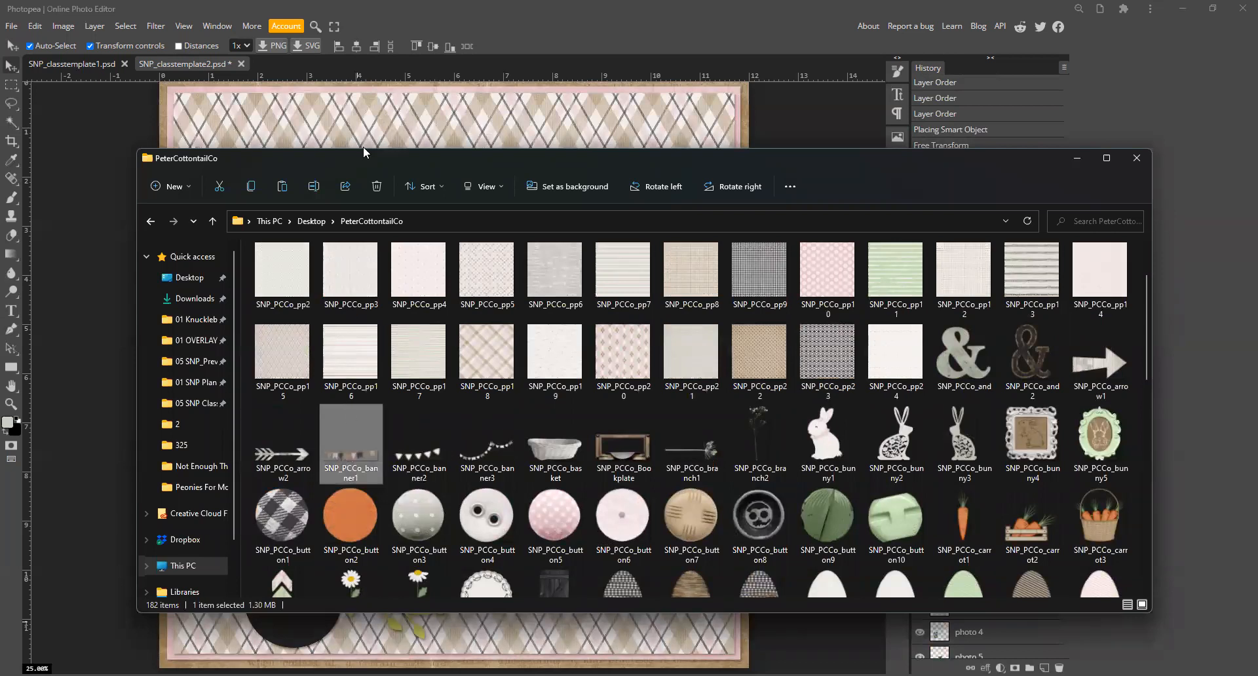
drag(367, 141, 383, 122)
drag(441, 483, 467, 564)
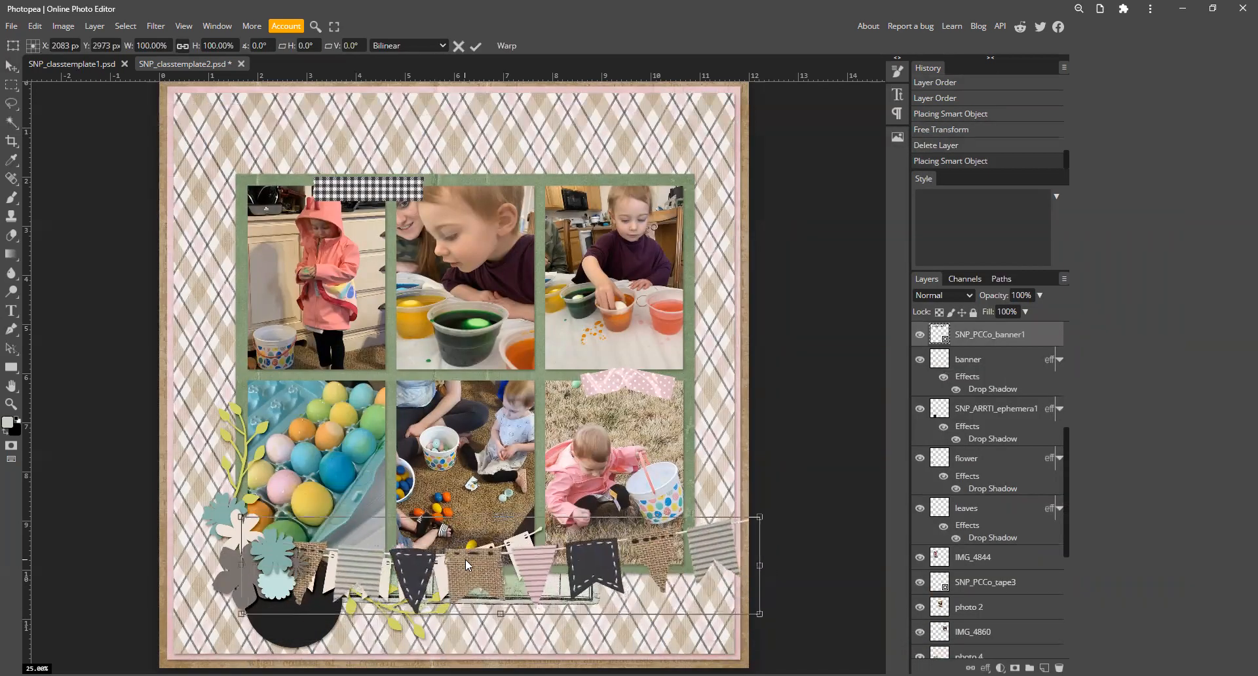
drag(761, 517, 548, 552)
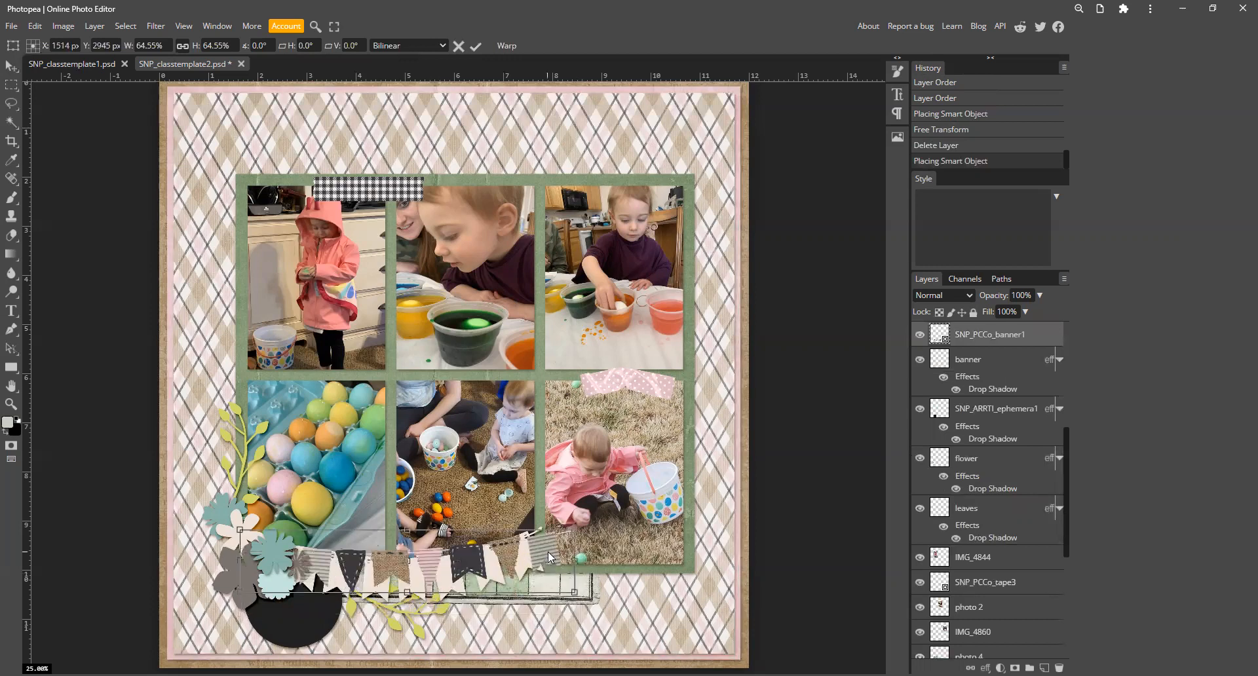
key(Return)
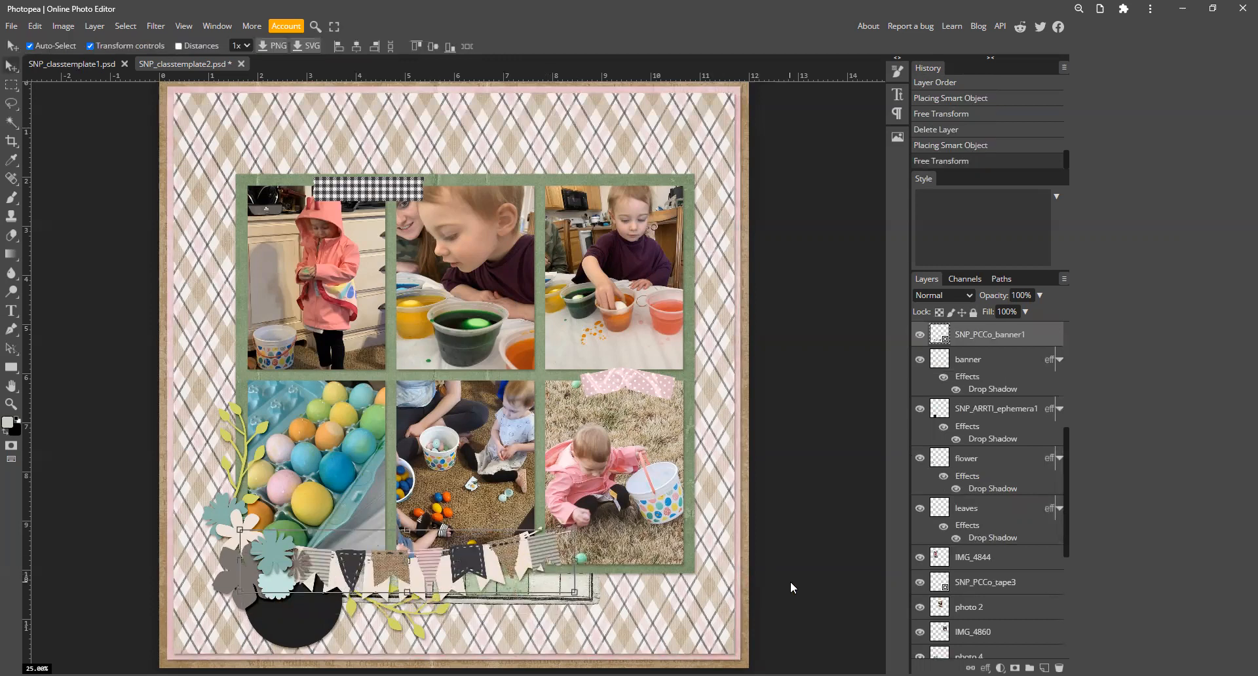
- Delete the template's cream banner layer beneath SNP_PCCo_banner1
click(791, 580)
click(525, 562)
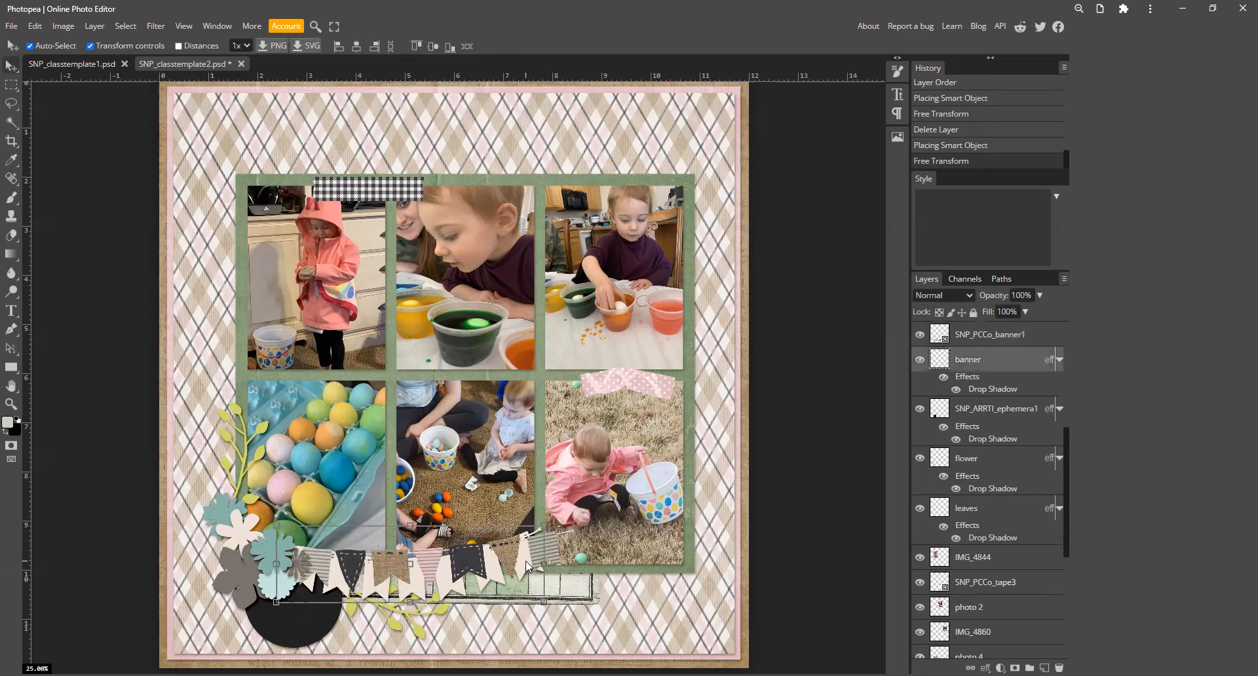
key(Delete)
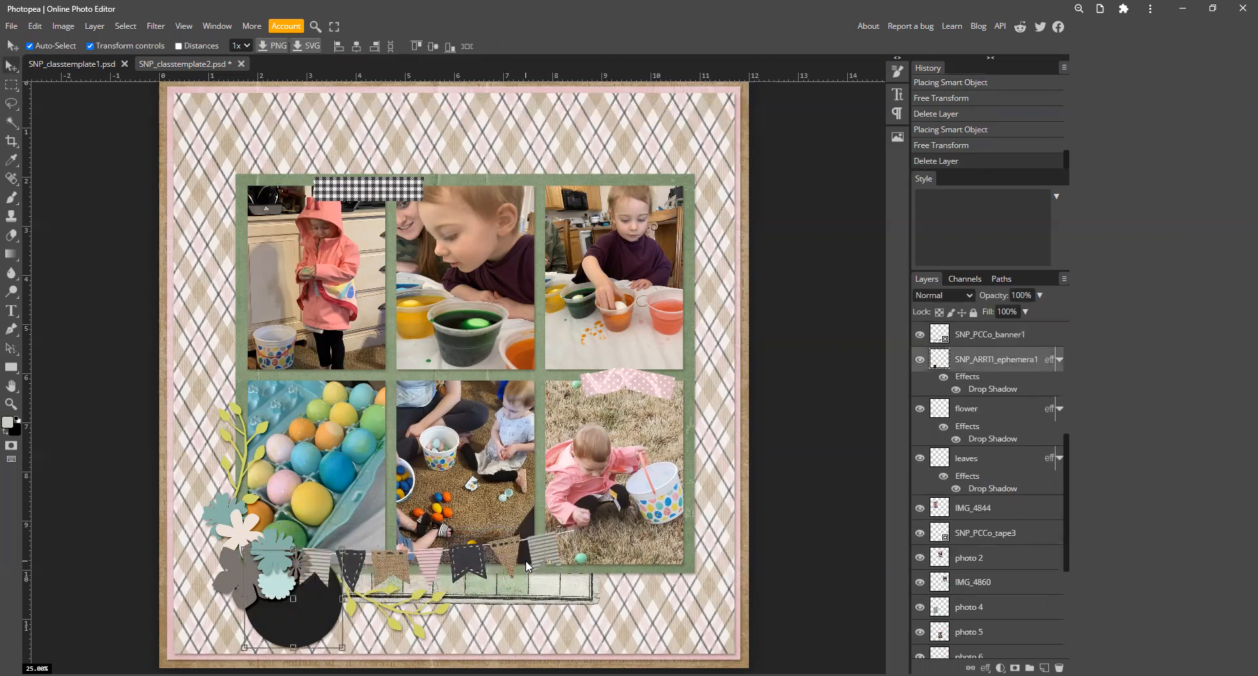
click(832, 616)
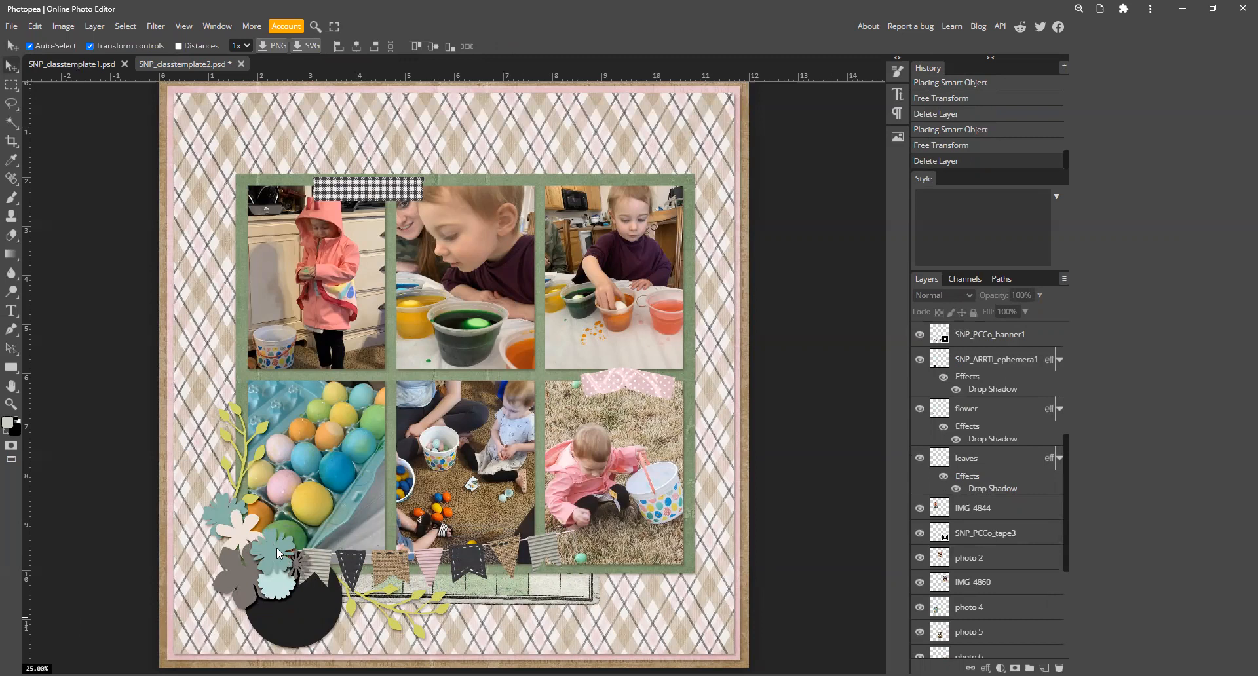
- Place SNP_PCCo_flower3, flower4, flower6, flower7, flower8 and flower9 from the PeterCottontailCo folder in File Explorer above the template's topmost flower layer
click(226, 512)
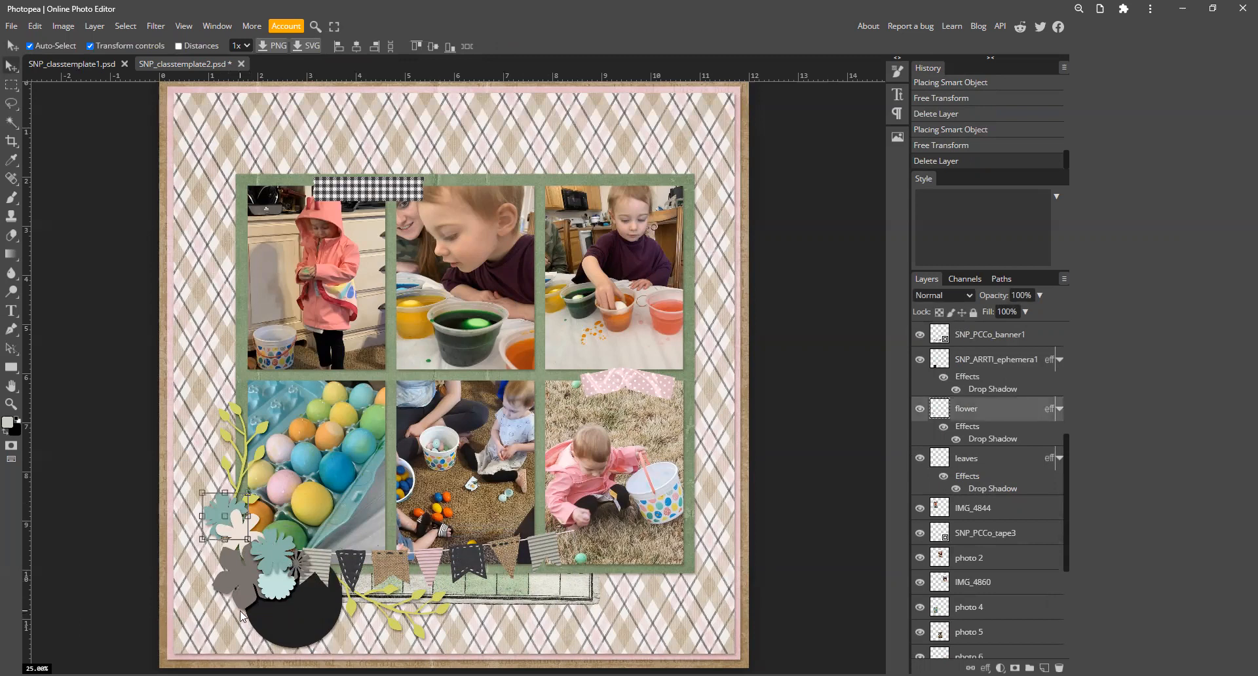
click(273, 553)
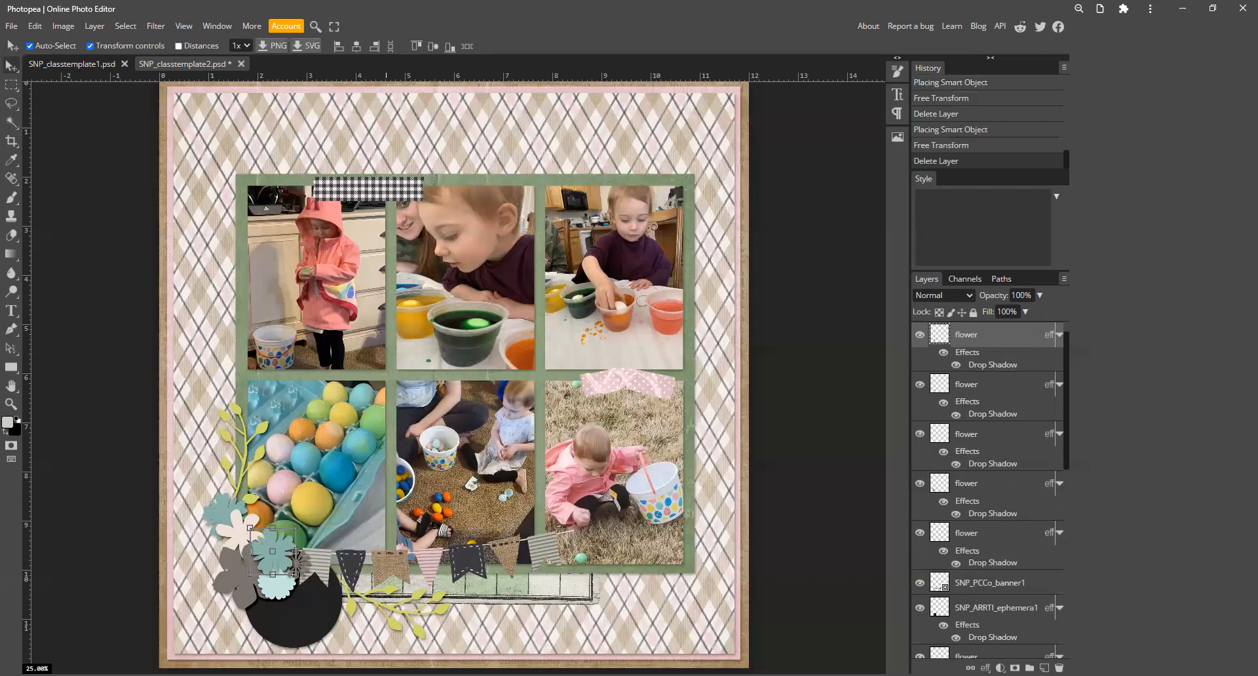
key(alt+Tab)
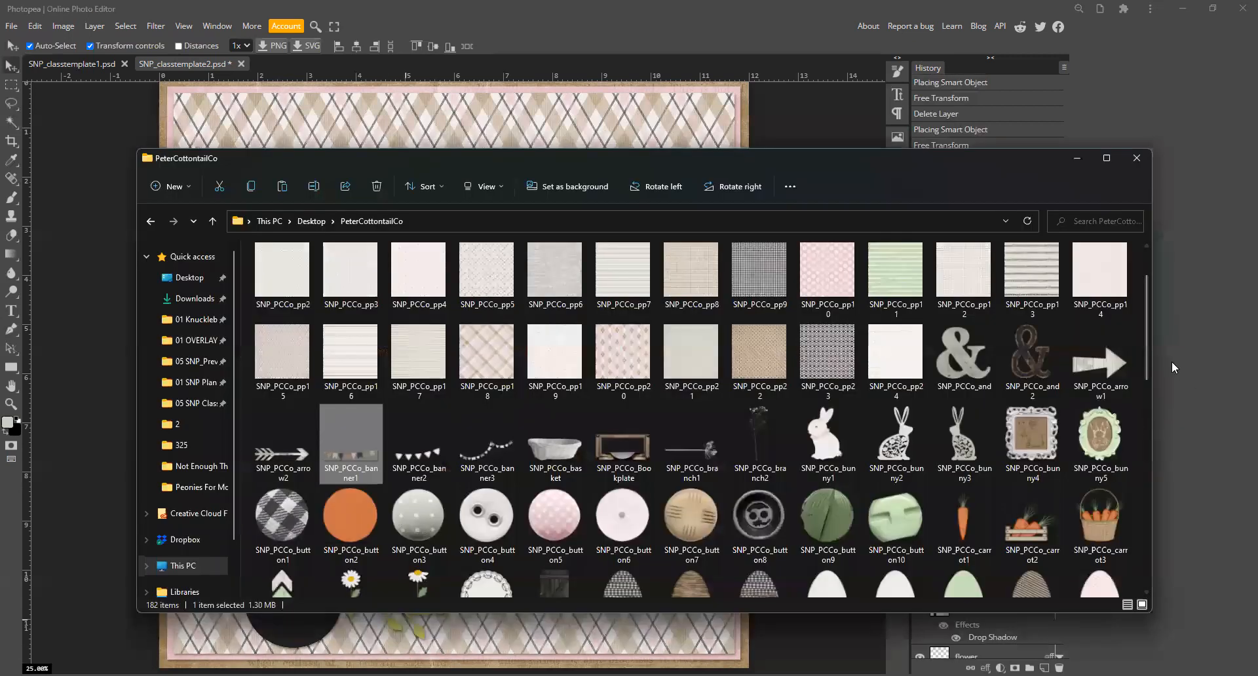
drag(1144, 351, 1139, 434)
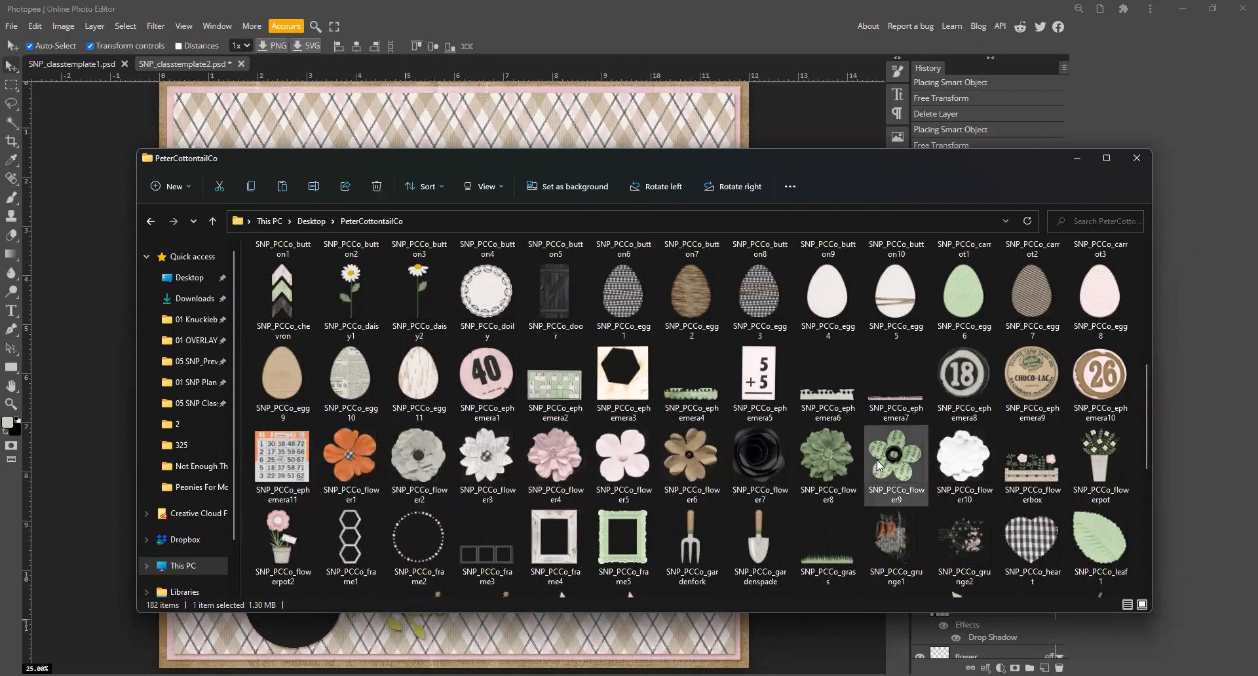
ctrl+click(479, 470)
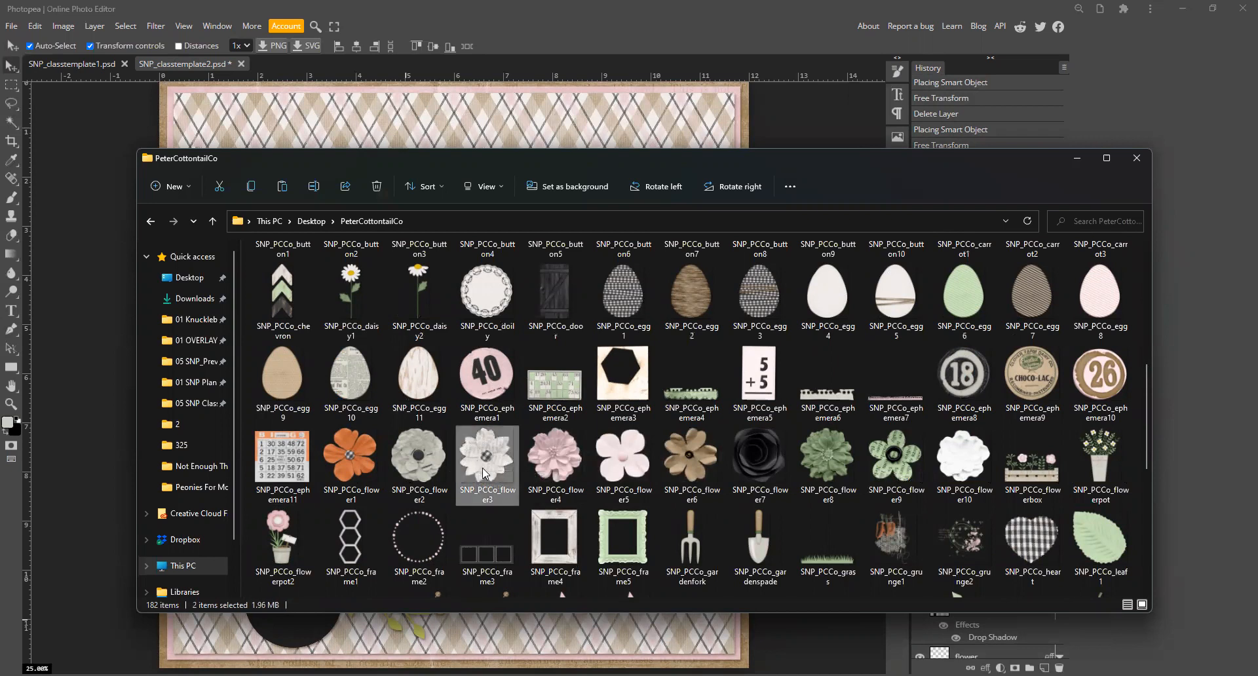
ctrl+click(556, 466)
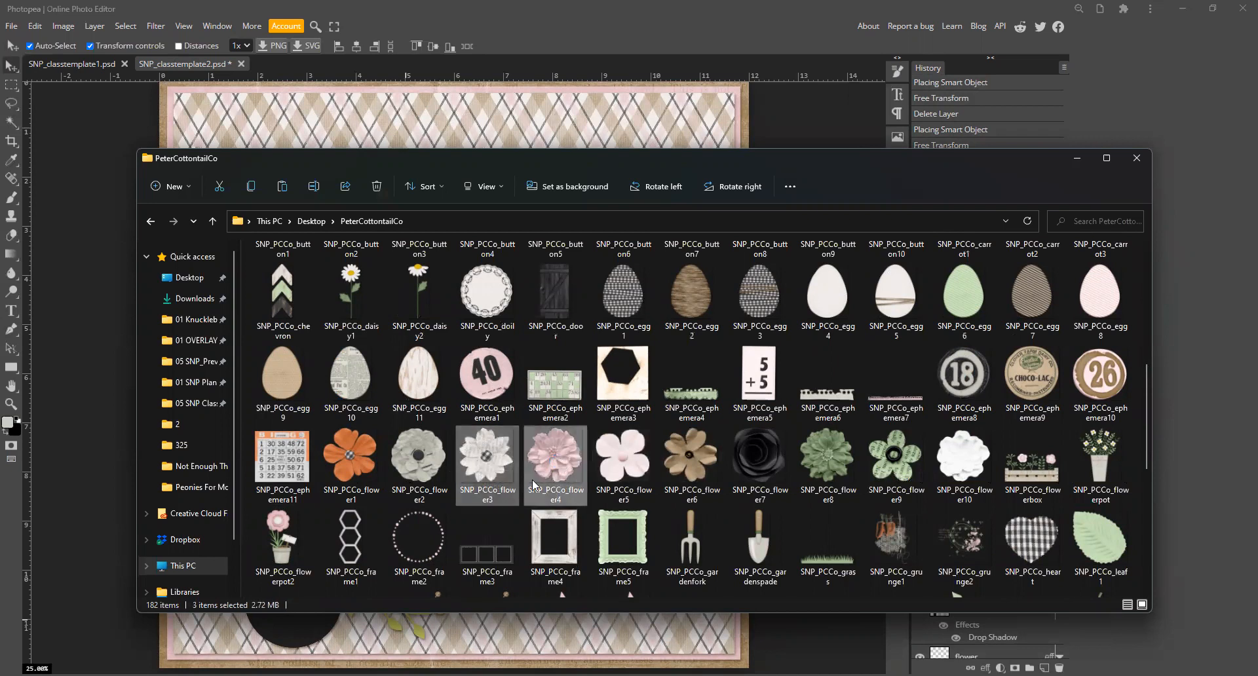
ctrl+click(688, 459)
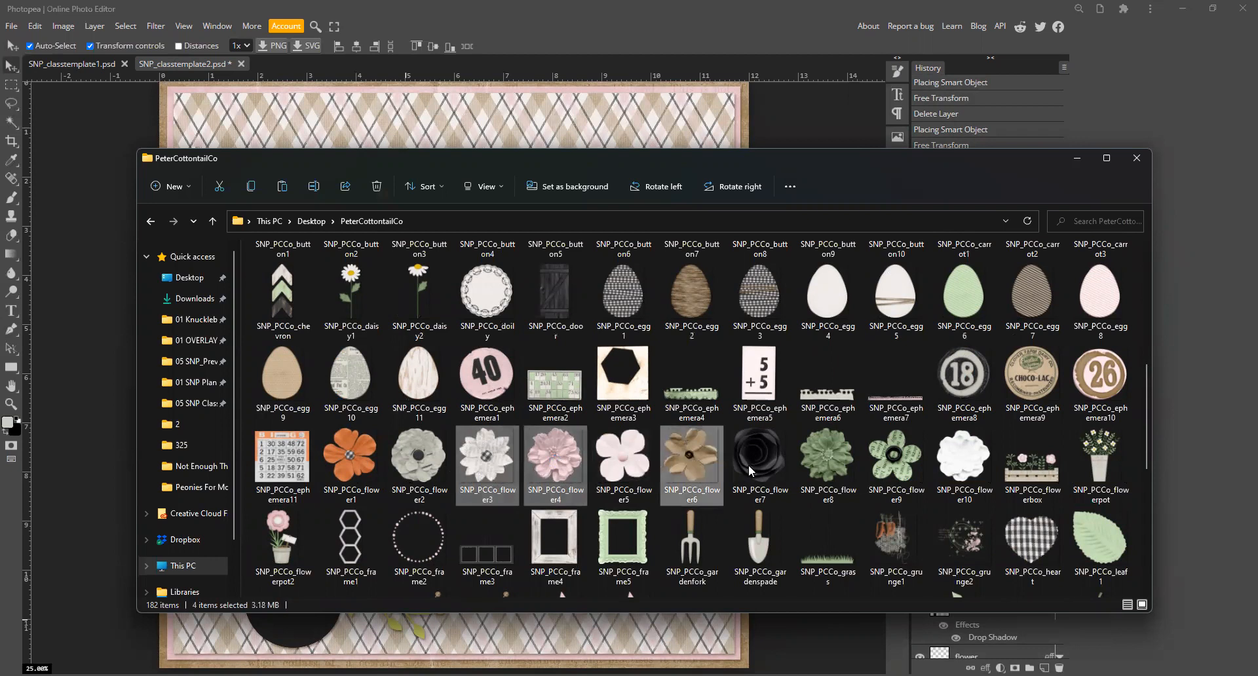
ctrl+click(753, 470)
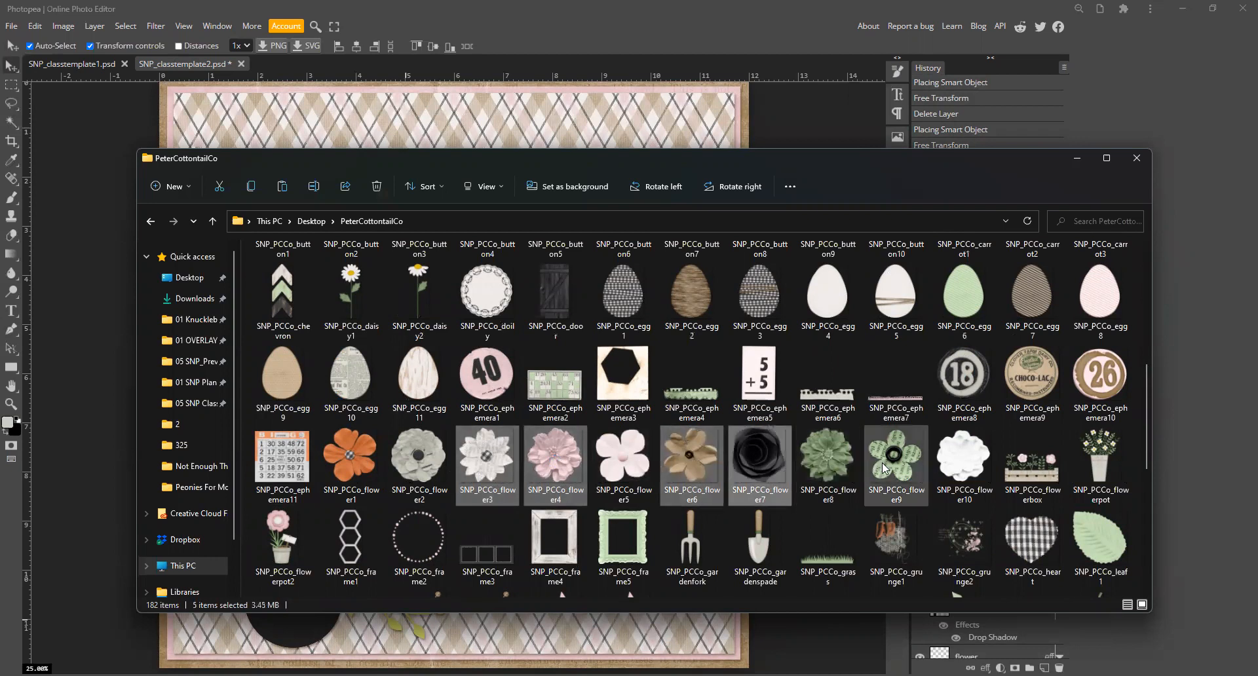
ctrl+click(868, 477)
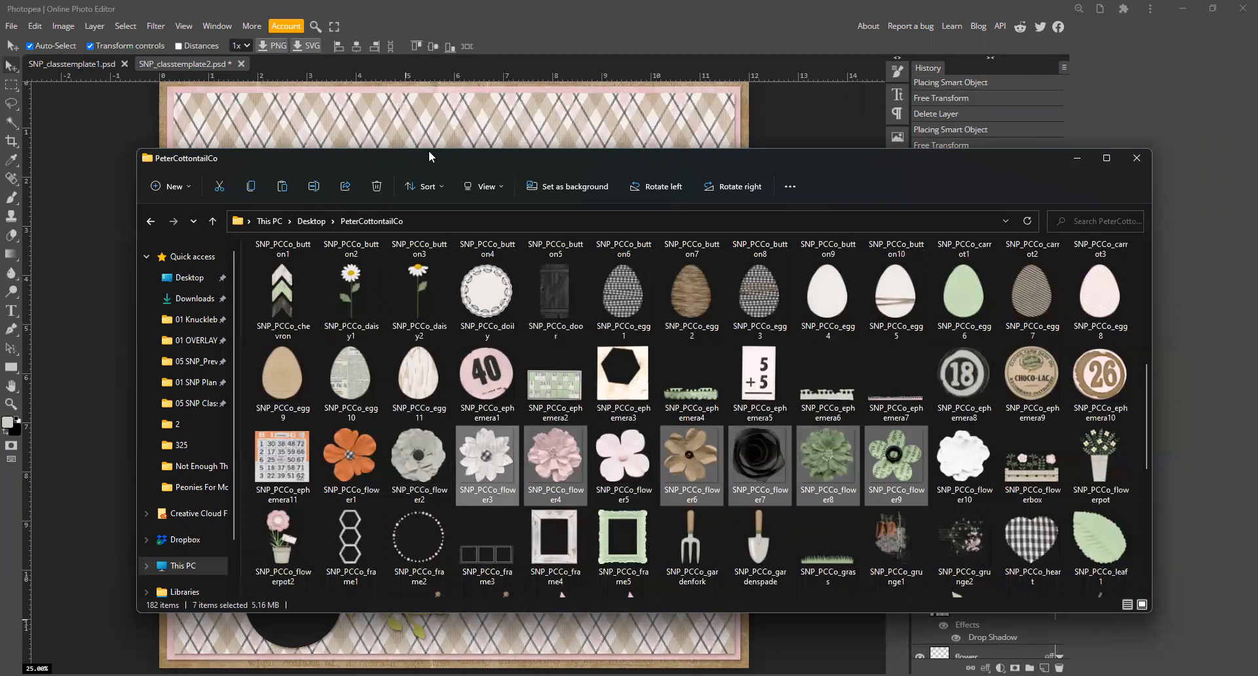
drag(428, 137, 429, 136)
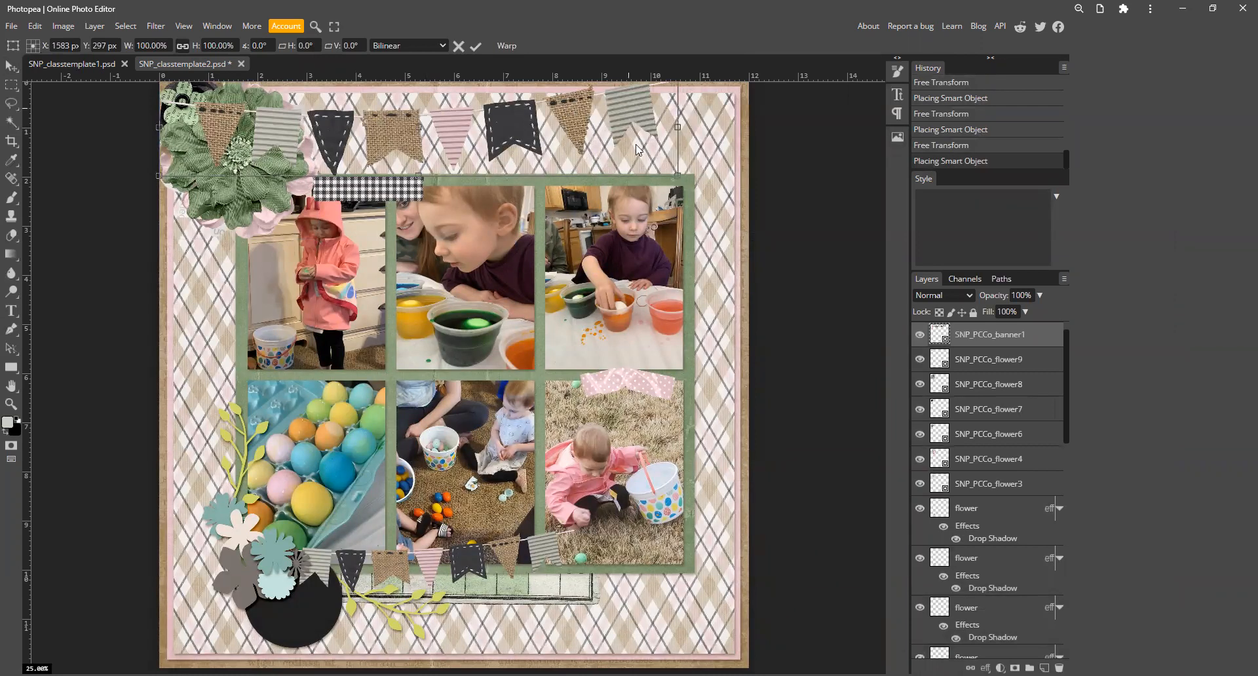
- Delete the extra full-size SNP_PCCo_banner1 copy and spread the overlapping kit flowers apart along the page's upper edge
drag(626, 104, 630, 134)
key(Delete)
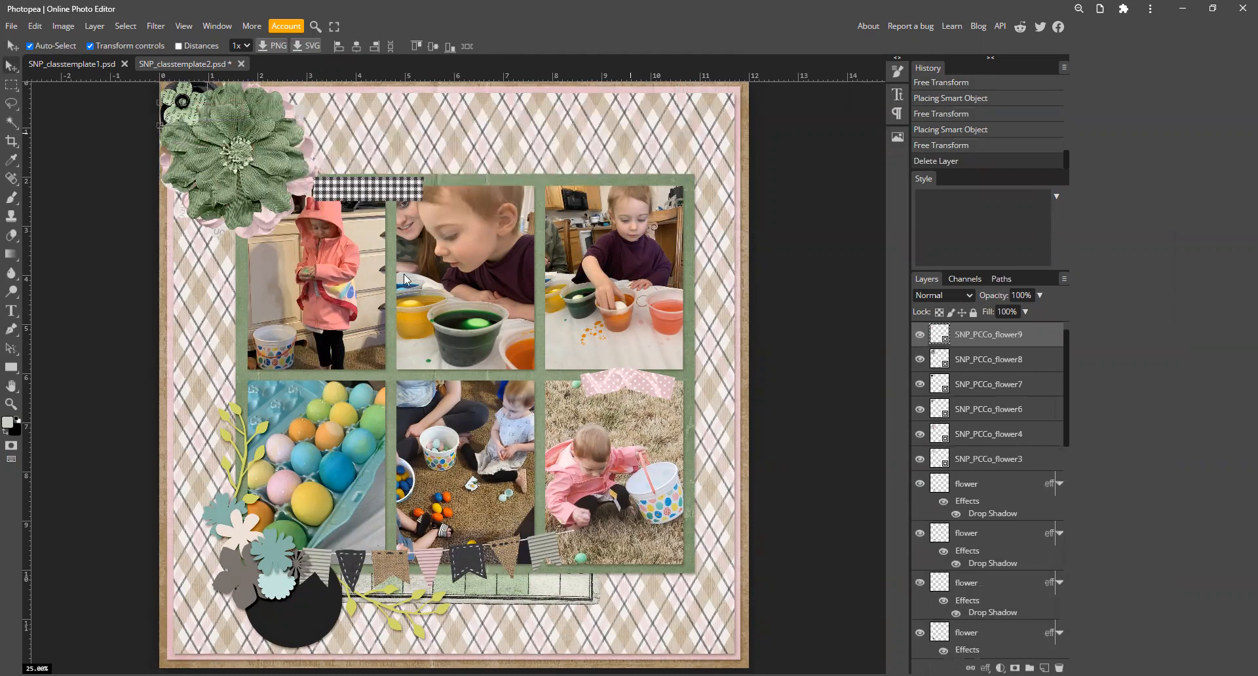
click(88, 273)
drag(233, 144, 532, 139)
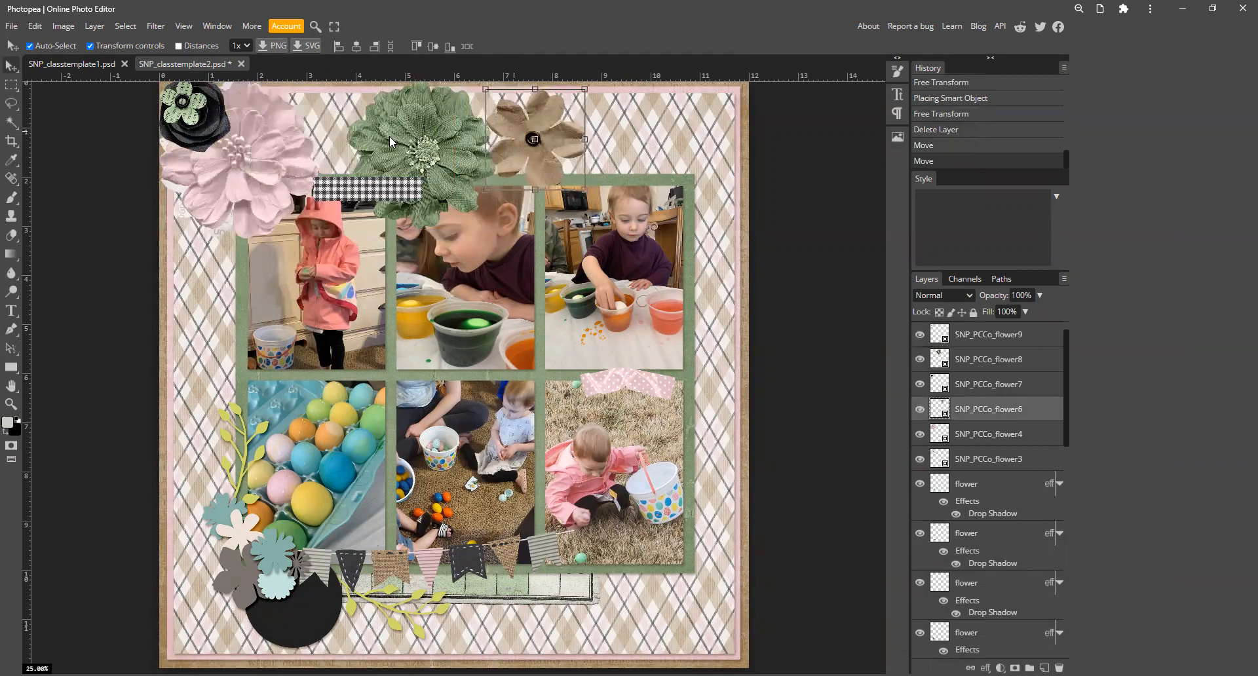
drag(268, 137, 316, 119)
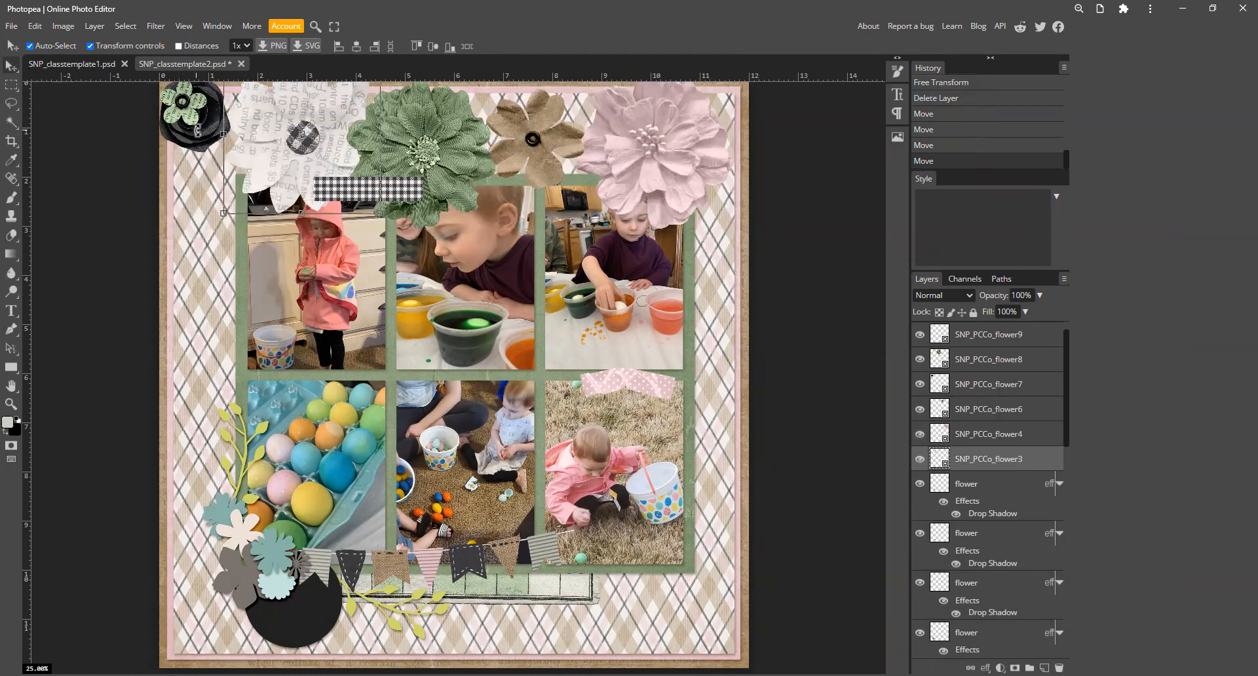
click(186, 270)
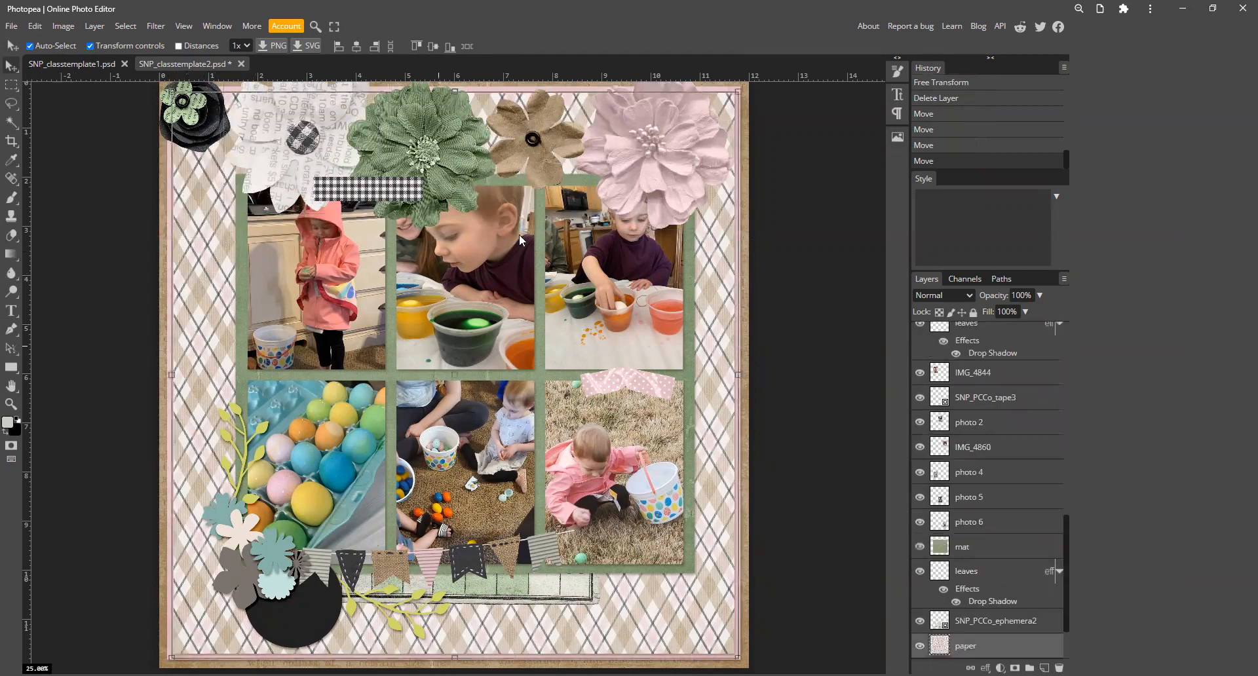
- Scale SNP_PCCo_flower4 to about 48.77% over the template's grey flower and lower its layer to directly beneath that flower
click(241, 578)
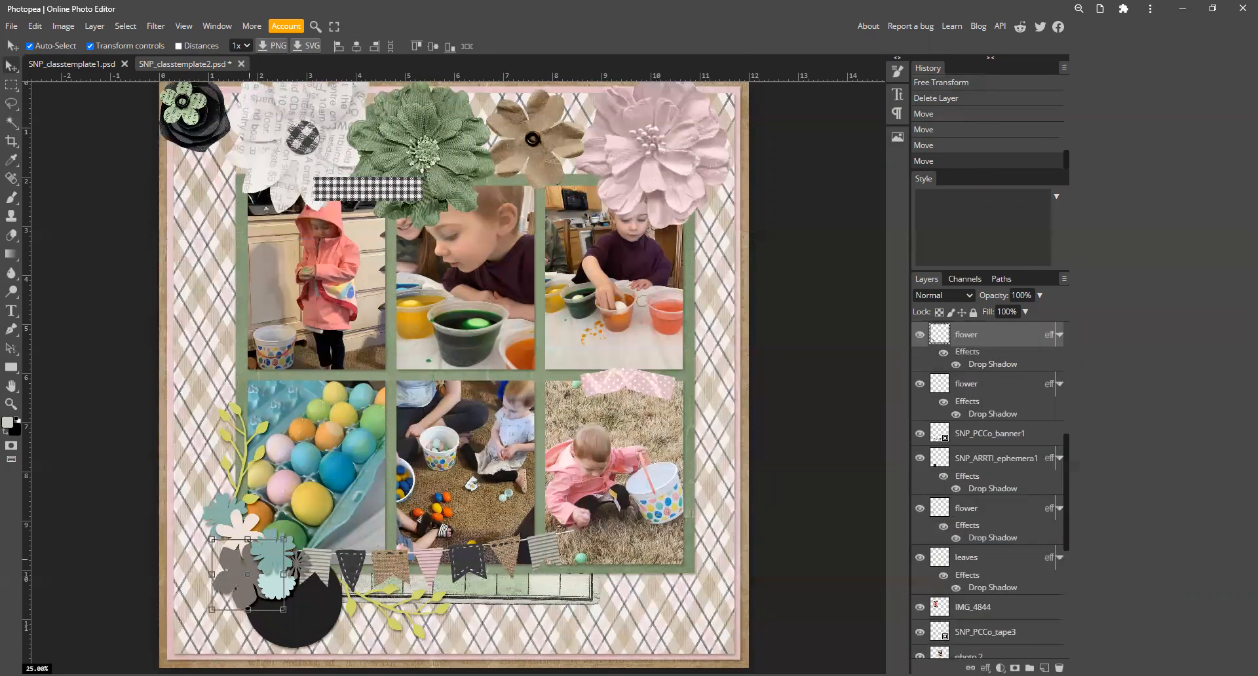
drag(650, 158, 475, 335)
drag(280, 509, 230, 602)
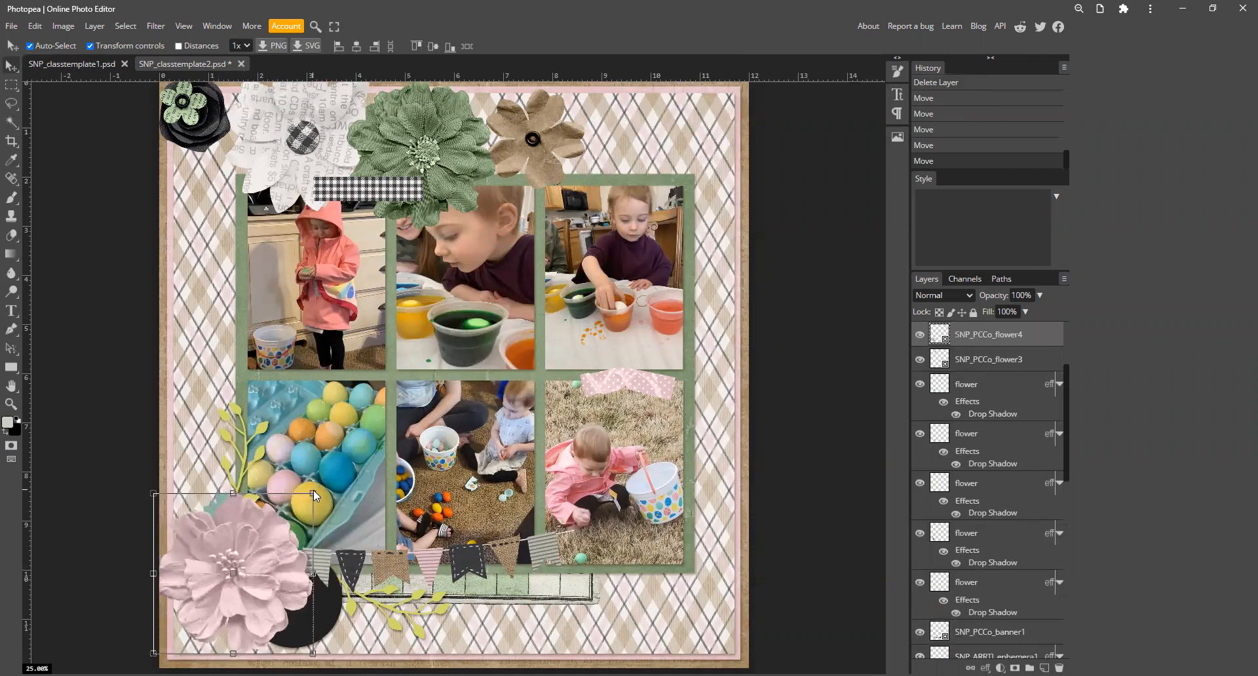
drag(312, 492, 234, 580)
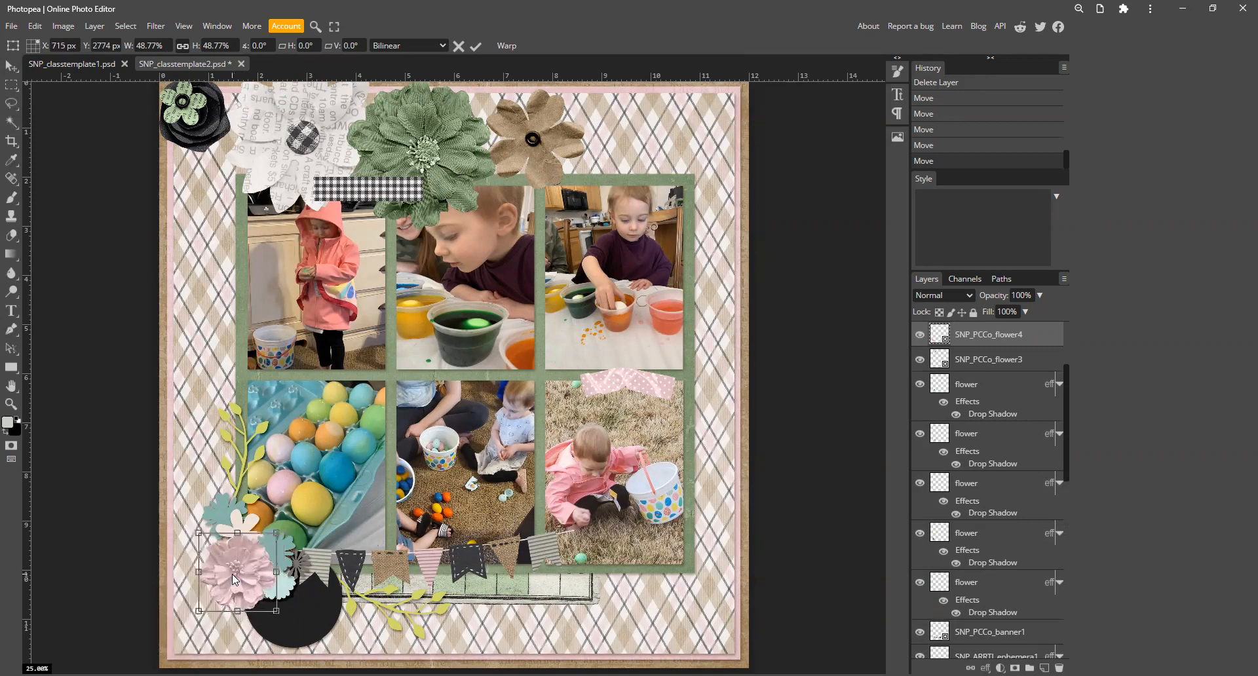
key(Return)
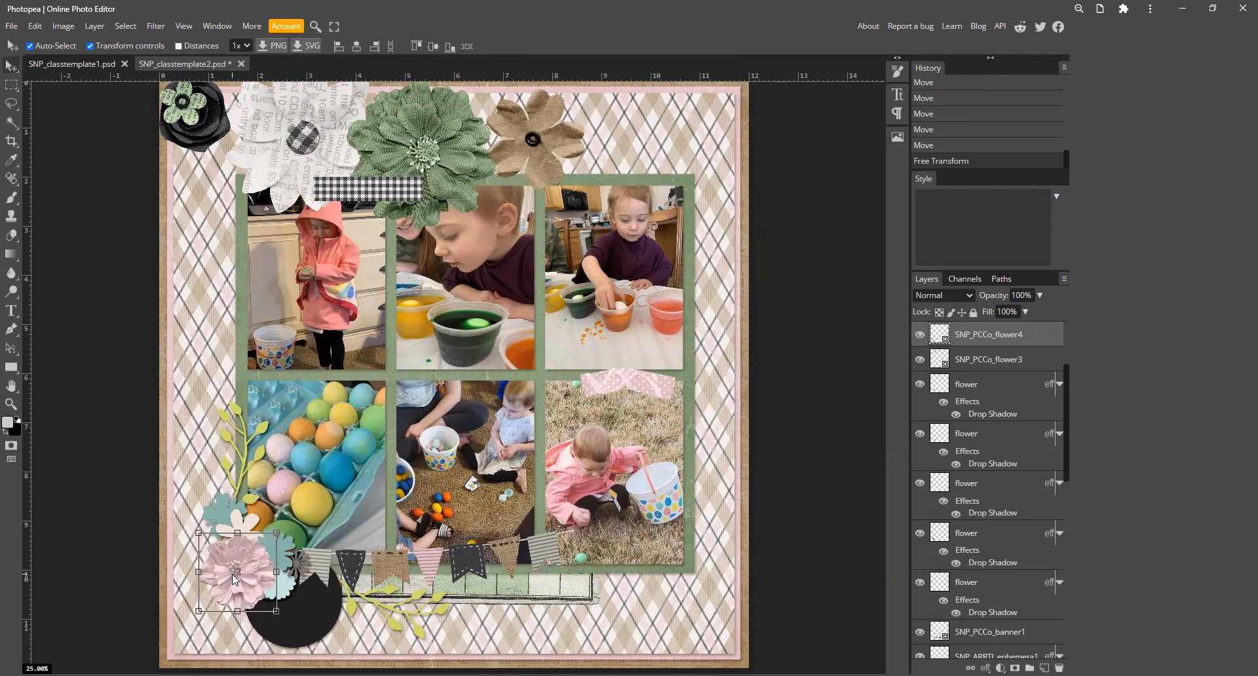
key(ctrl+bracketleft)
key(ctrl+bracketleft)
key(ctrl+bracketleft)
key(ctrl+bracketleft)
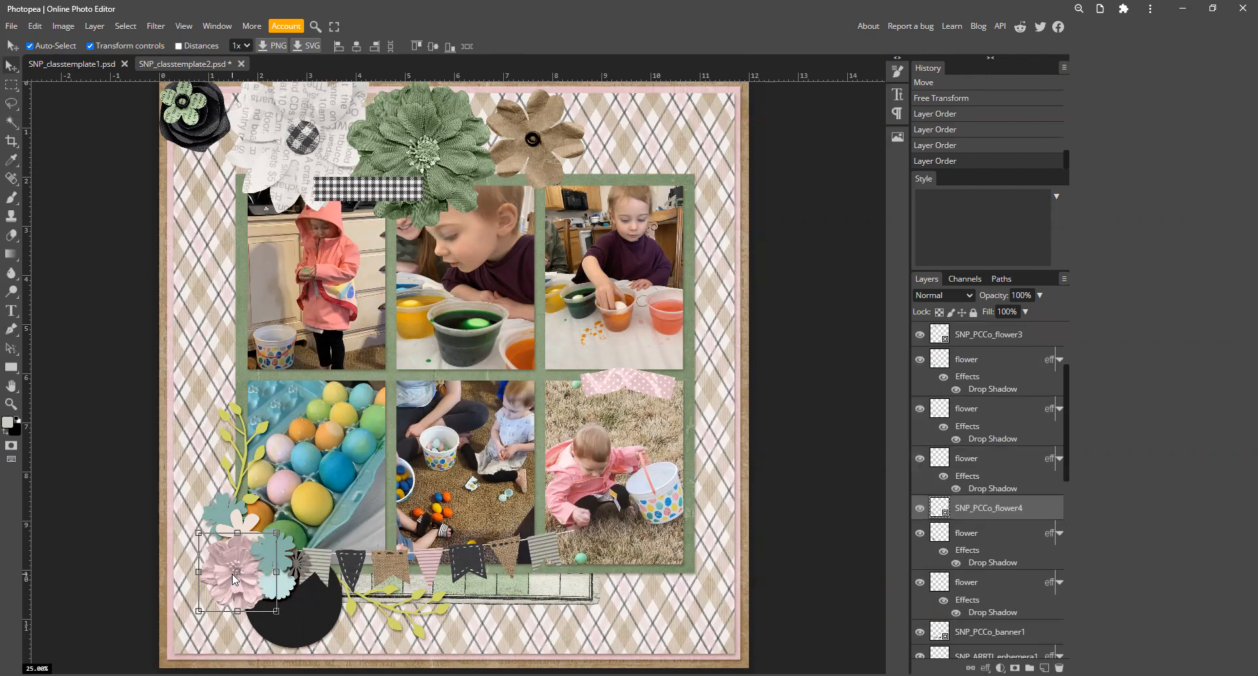
key(ctrl+bracketleft)
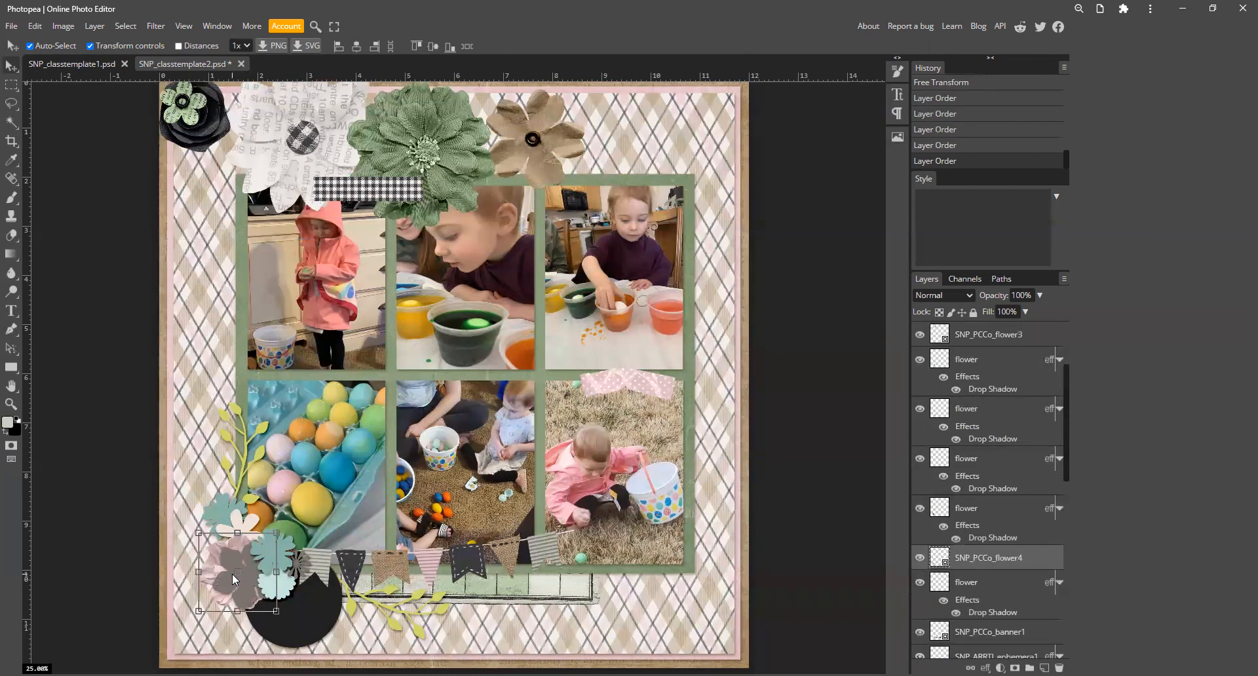
- Delete the template's grey flower layer above SNP_PCCo_flower4
click(199, 388)
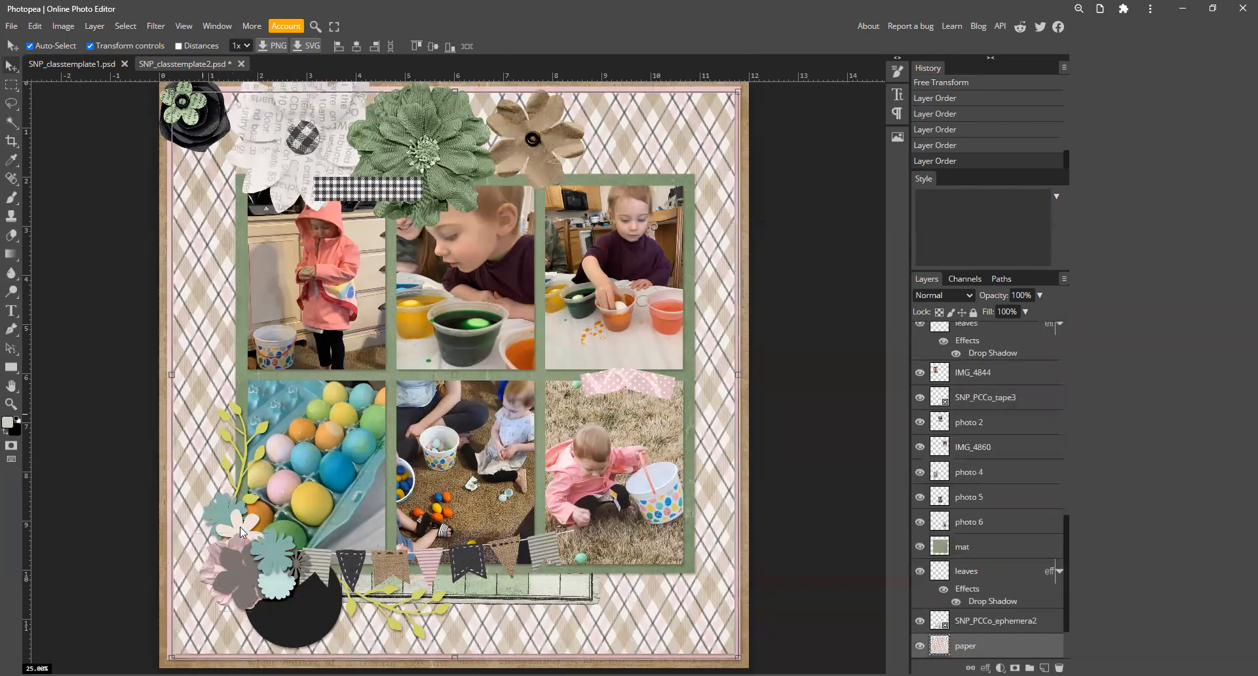
click(244, 575)
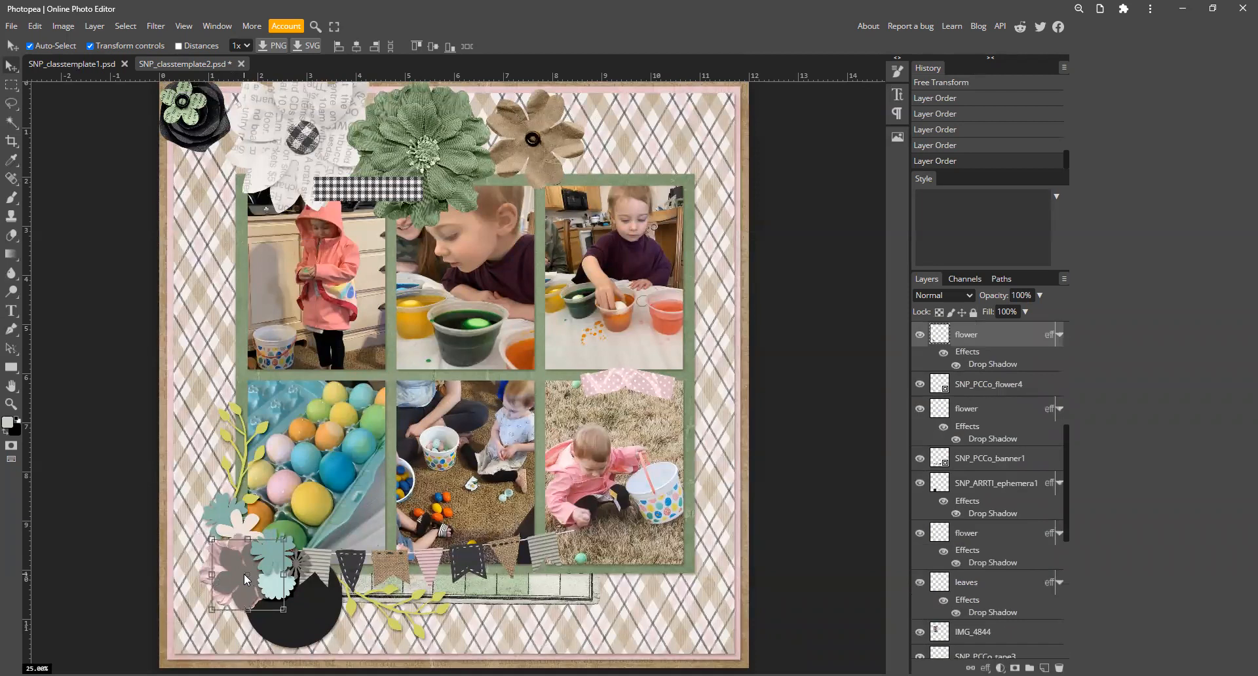
key(Delete)
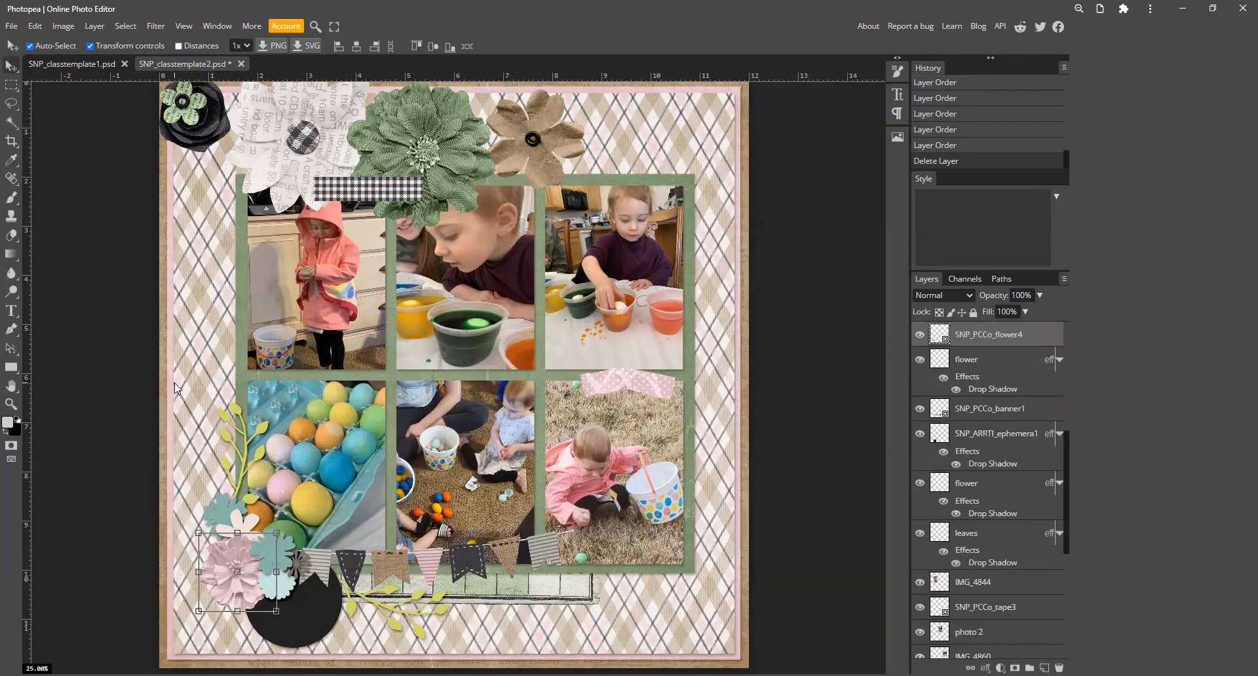
- Scale SNP_PCCo_flower3 to about 33.16% over the template's teal flower beside the pink one and lower its layer beneath that flower
click(271, 547)
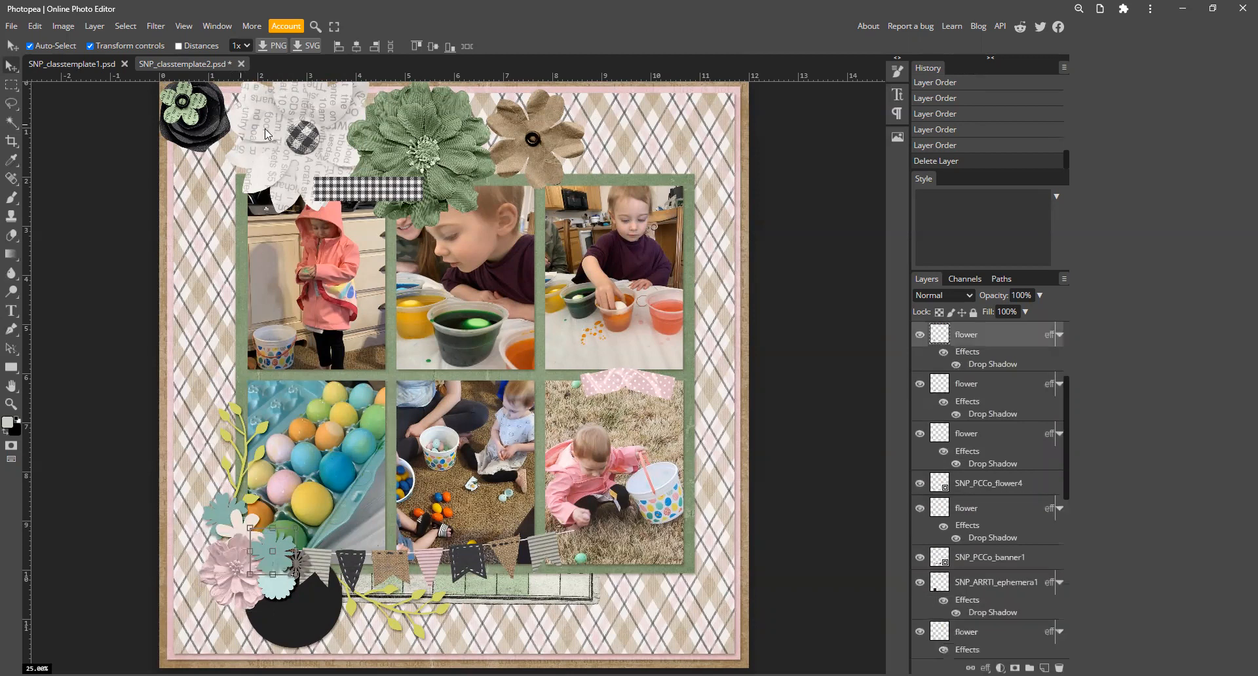
drag(306, 147, 276, 638)
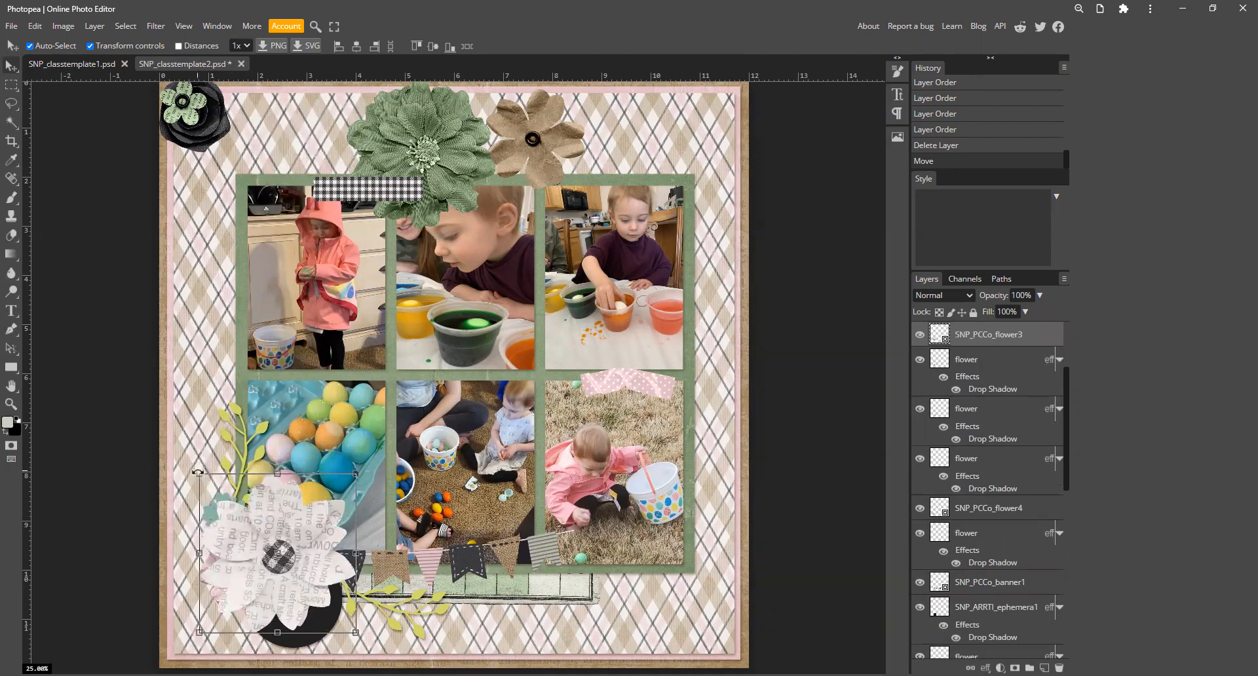
drag(199, 473, 308, 574)
mouse_move(269, 539)
mouse_down()
mouse_move(254, 529)
mouse_move(266, 542)
mouse_up()
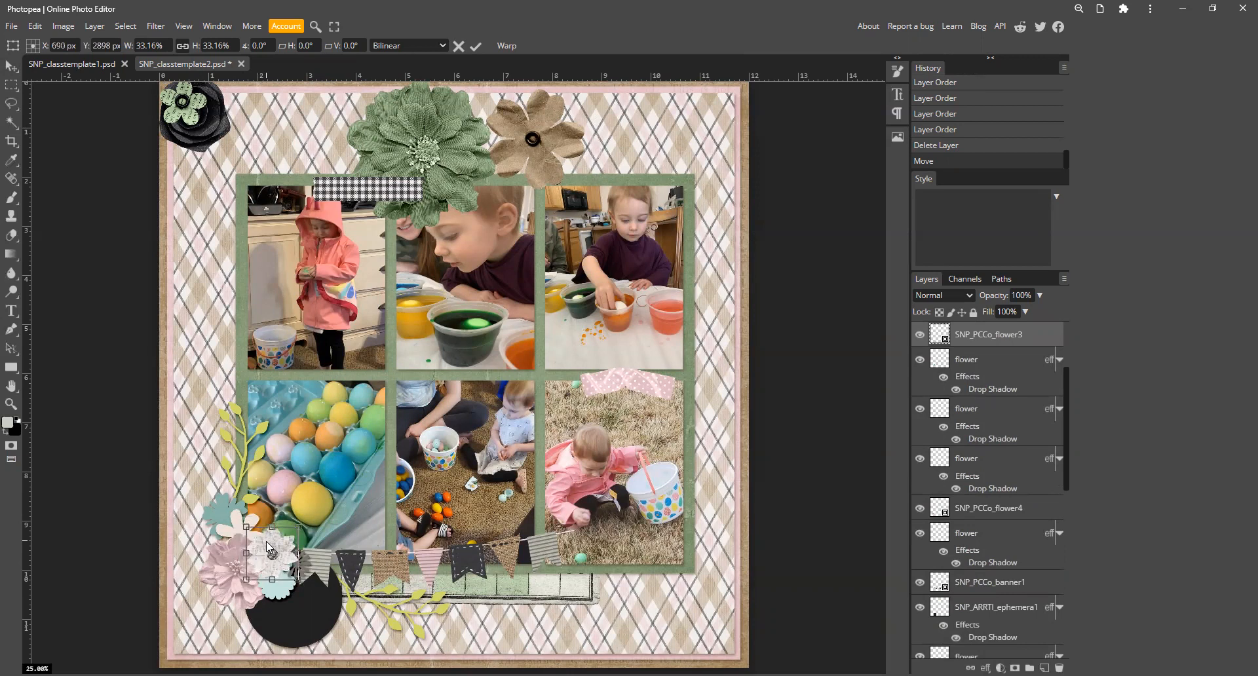
key(Return)
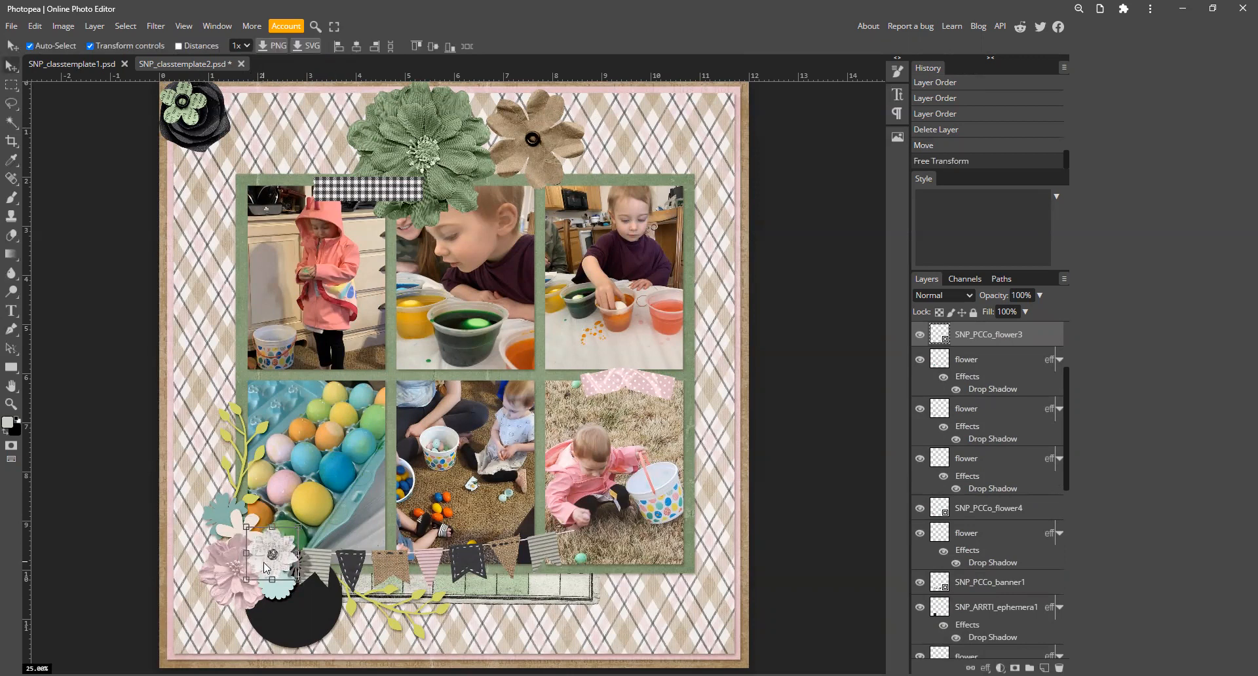
key(ctrl+bracketleft)
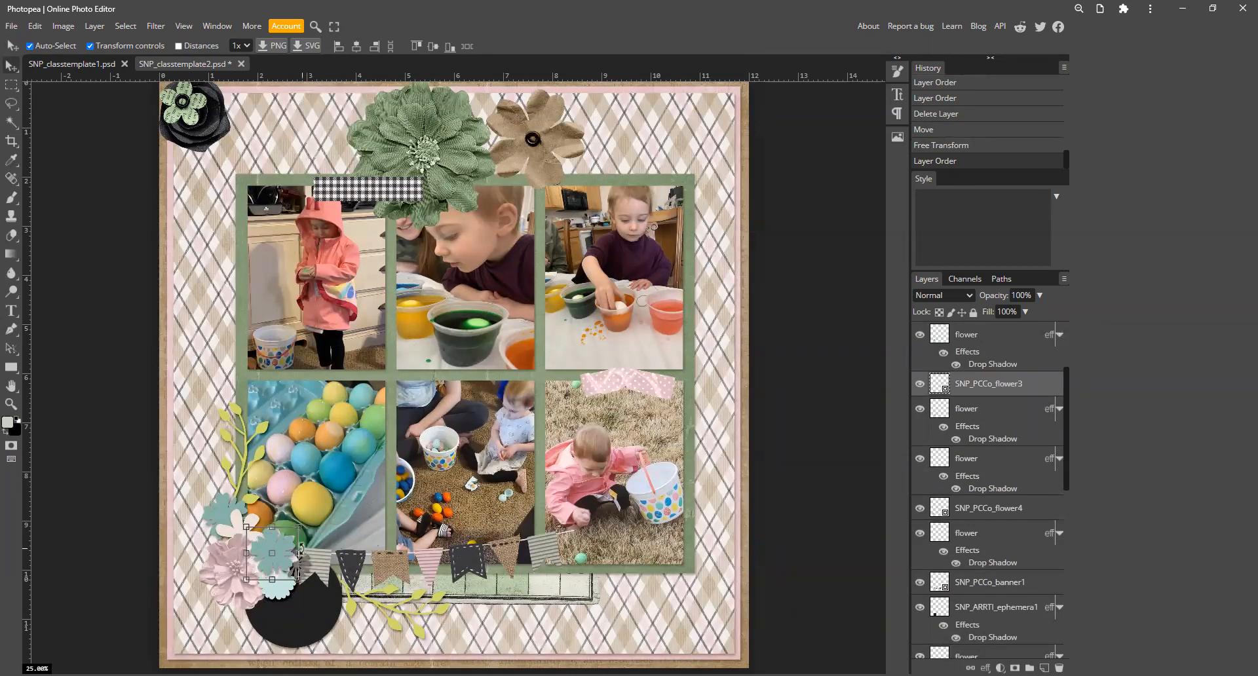
- Delete the template's teal flower layer above SNP_PCCo_flower3
click(338, 527)
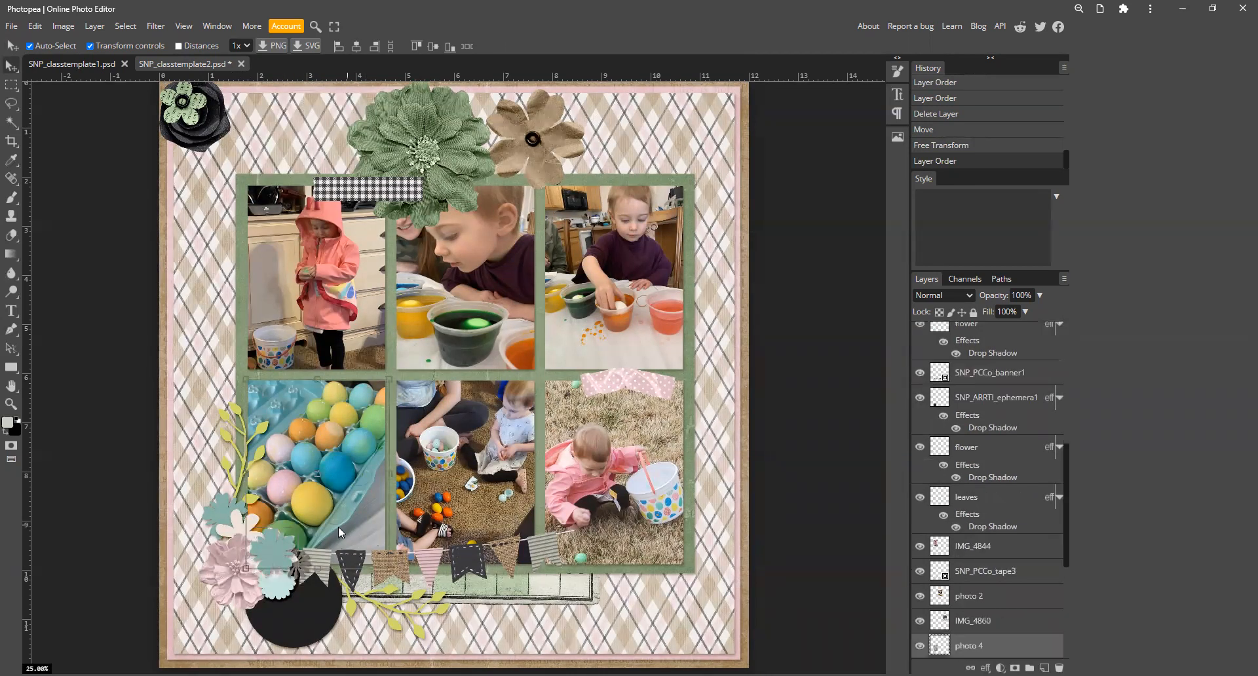
click(266, 550)
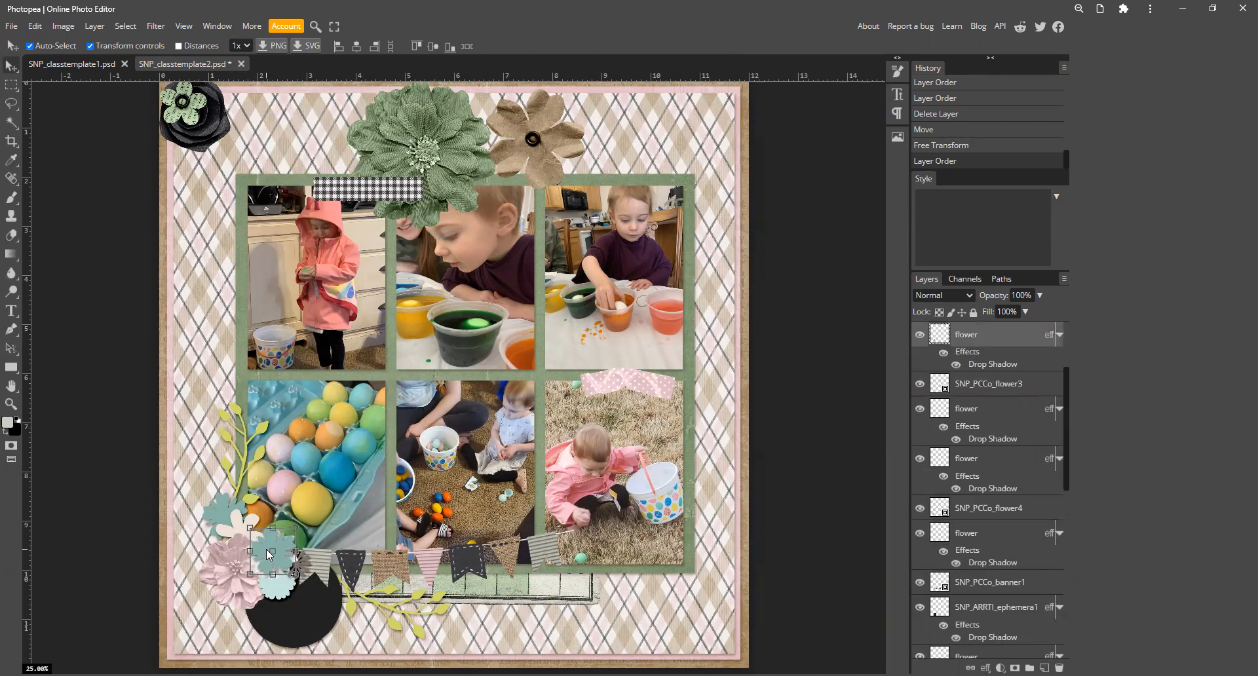
key(Delete)
click(178, 511)
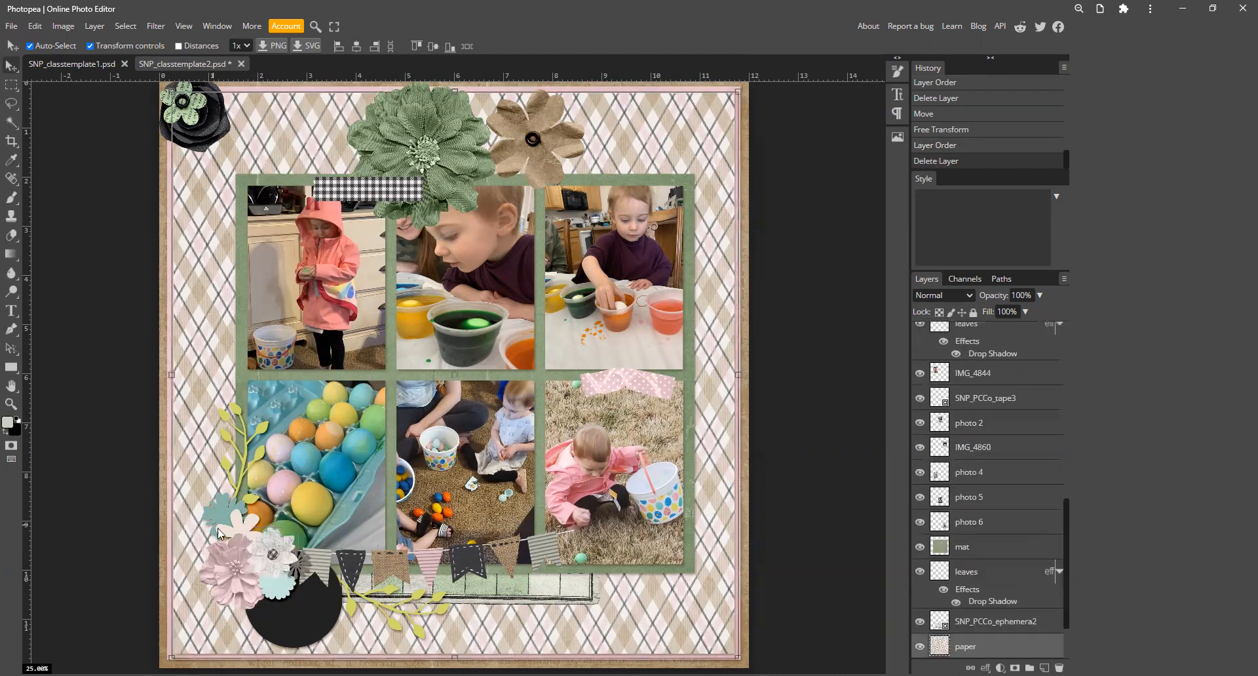
- Shrink SNP_PCCo_flower9 over the template's small flower at the start of the banner and lower its layer to directly beneath SNP_PCCo_flower3
click(240, 525)
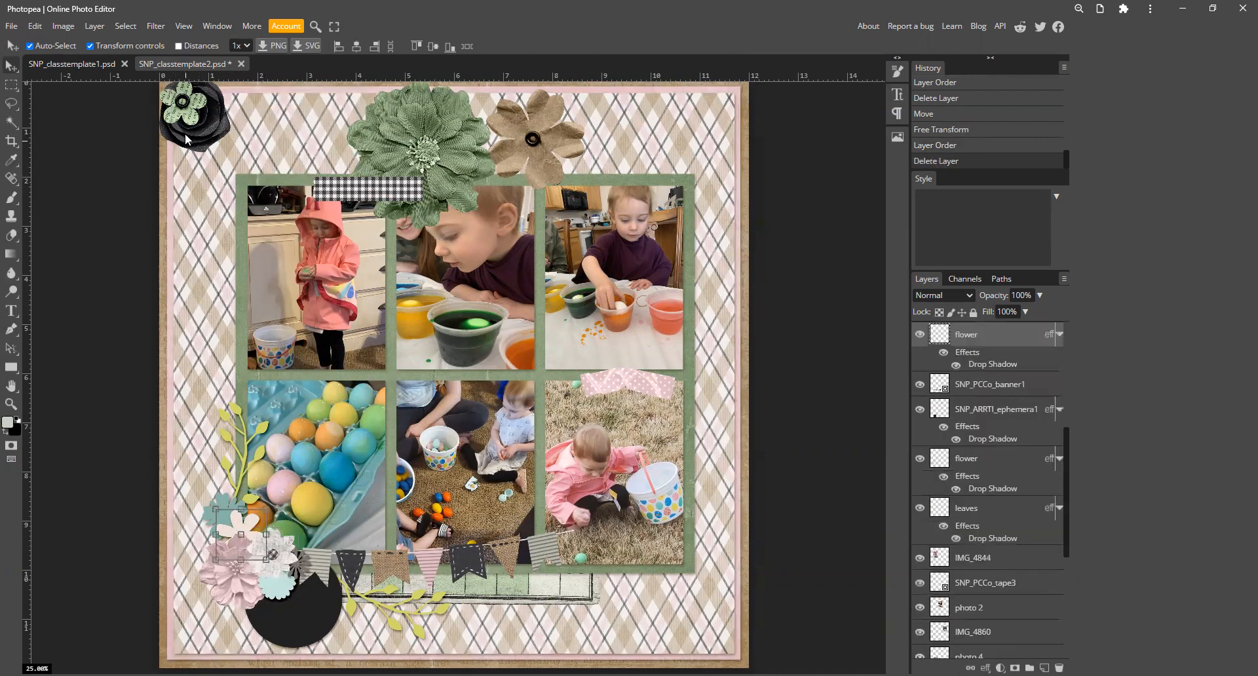
drag(185, 132, 303, 584)
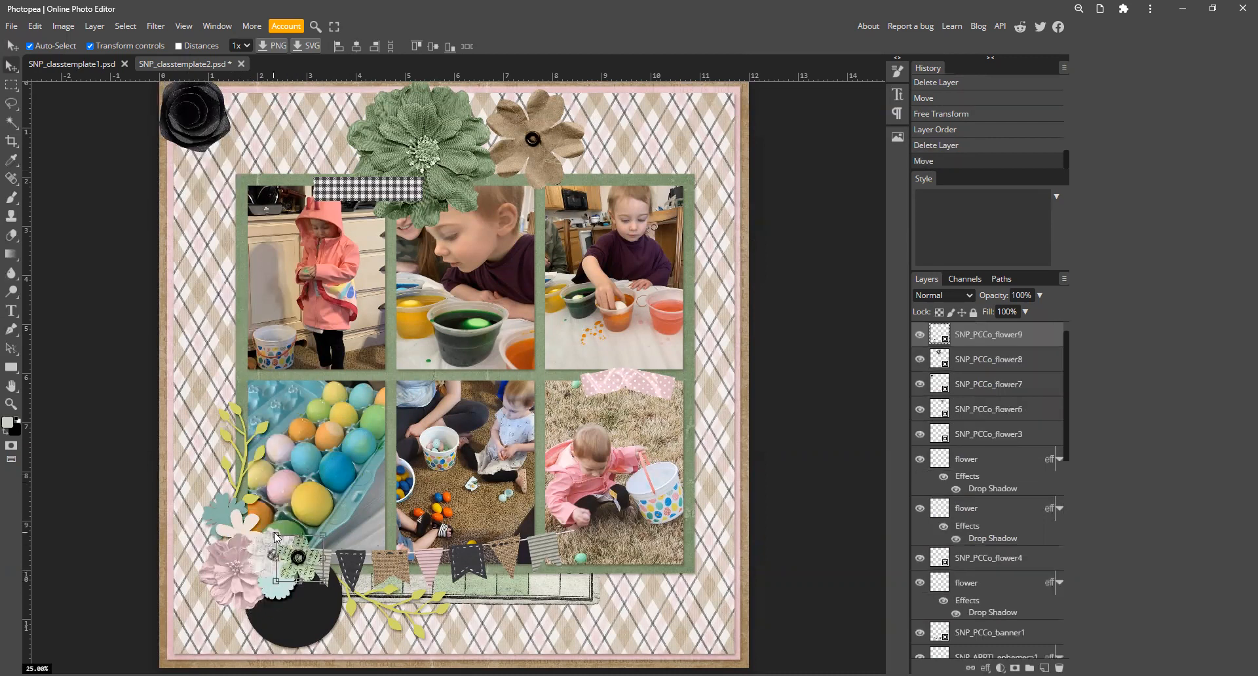
drag(276, 536, 296, 571)
key(Return)
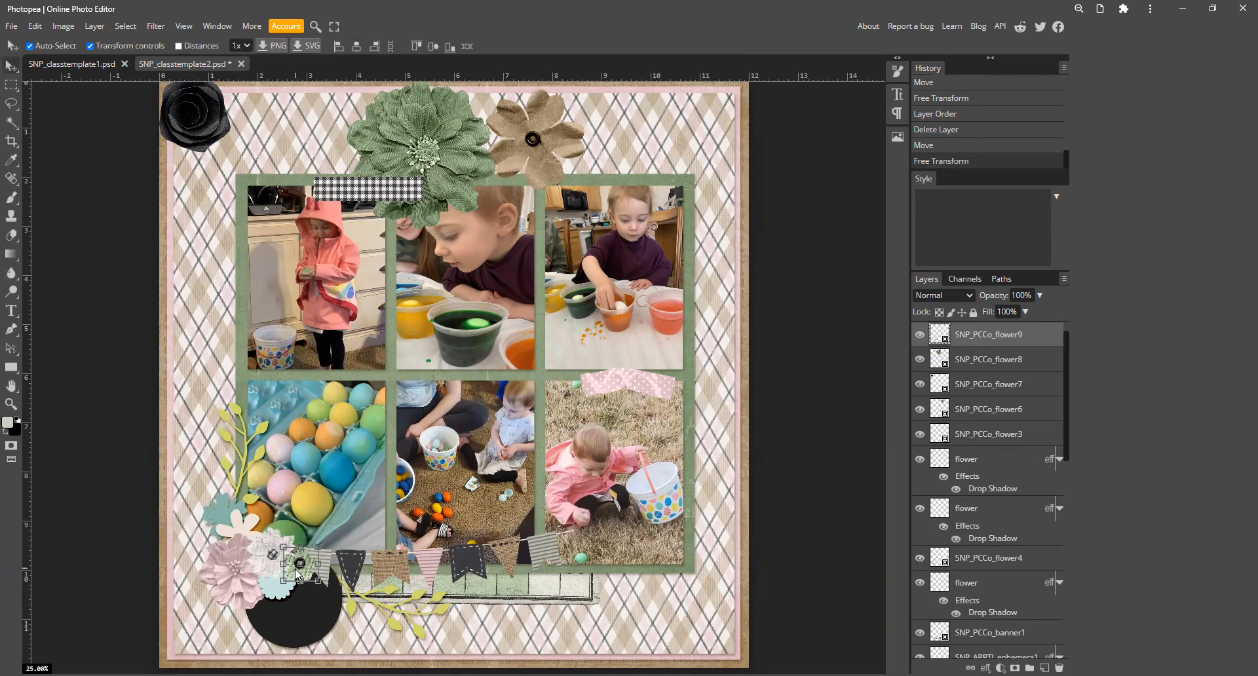
key(ctrl+bracketleft)
key(ctrl+bracketleft)
key(ctrl+bracketleft)
key(ctrl+bracketleft)
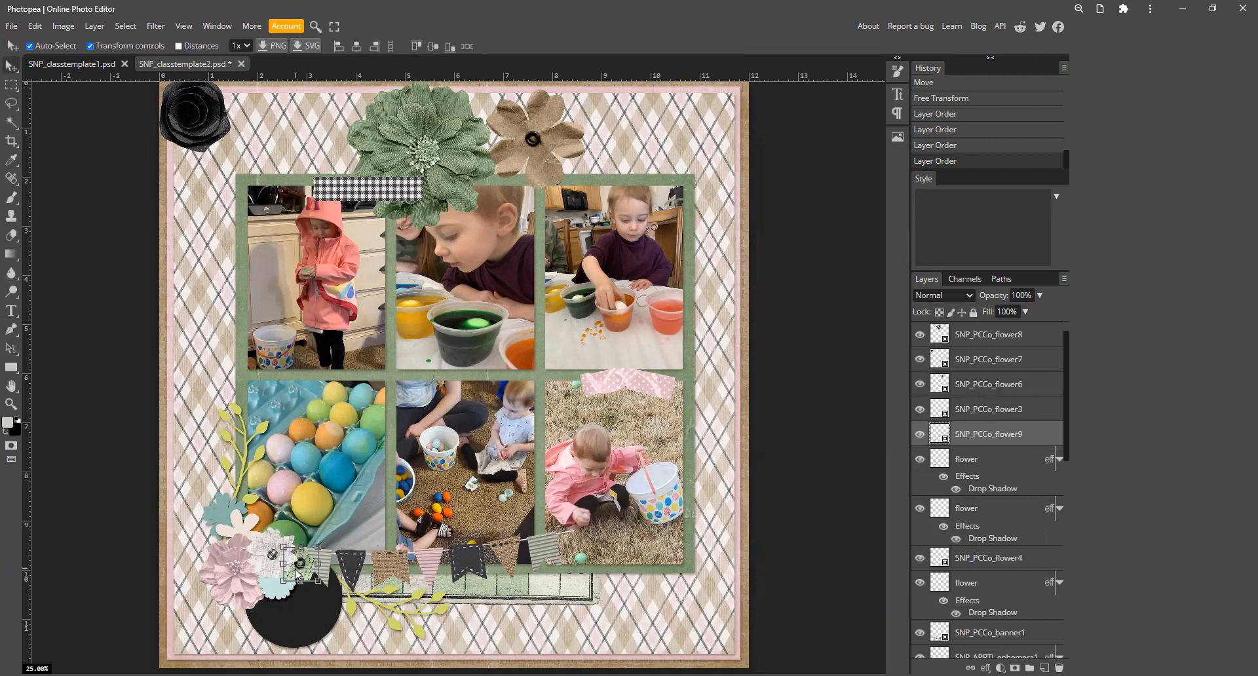
key(ctrl+bracketleft)
click(347, 527)
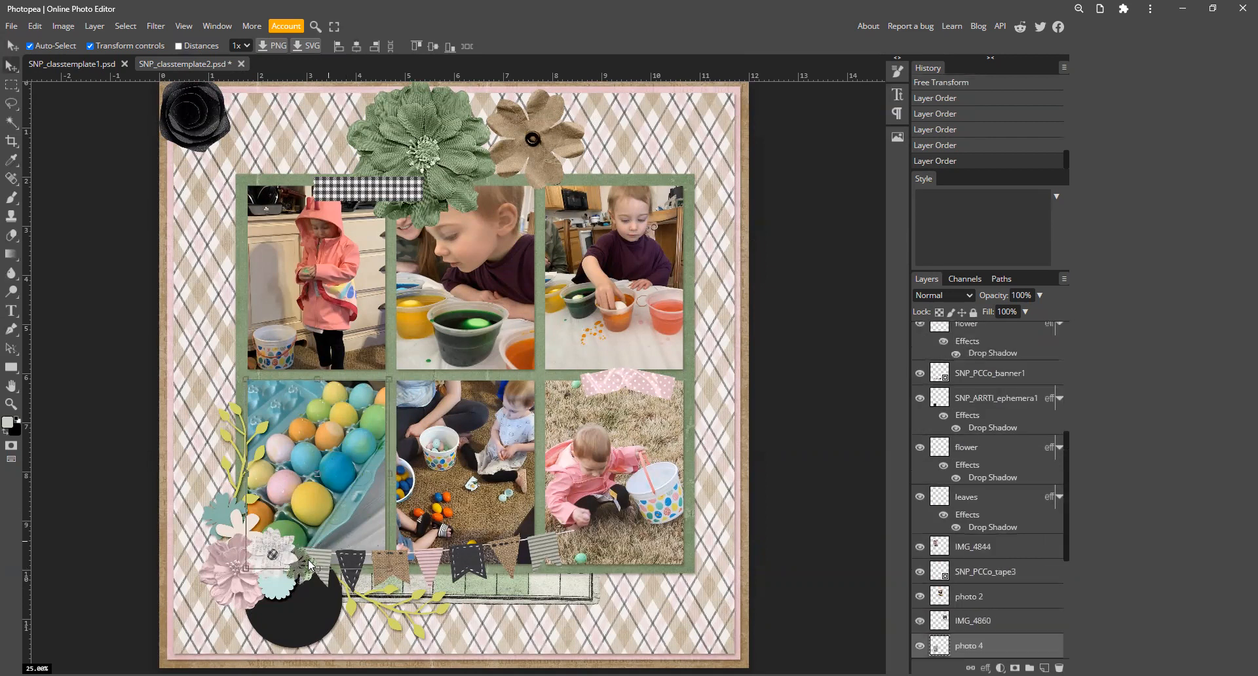
click(318, 614)
click(296, 571)
key(Delete)
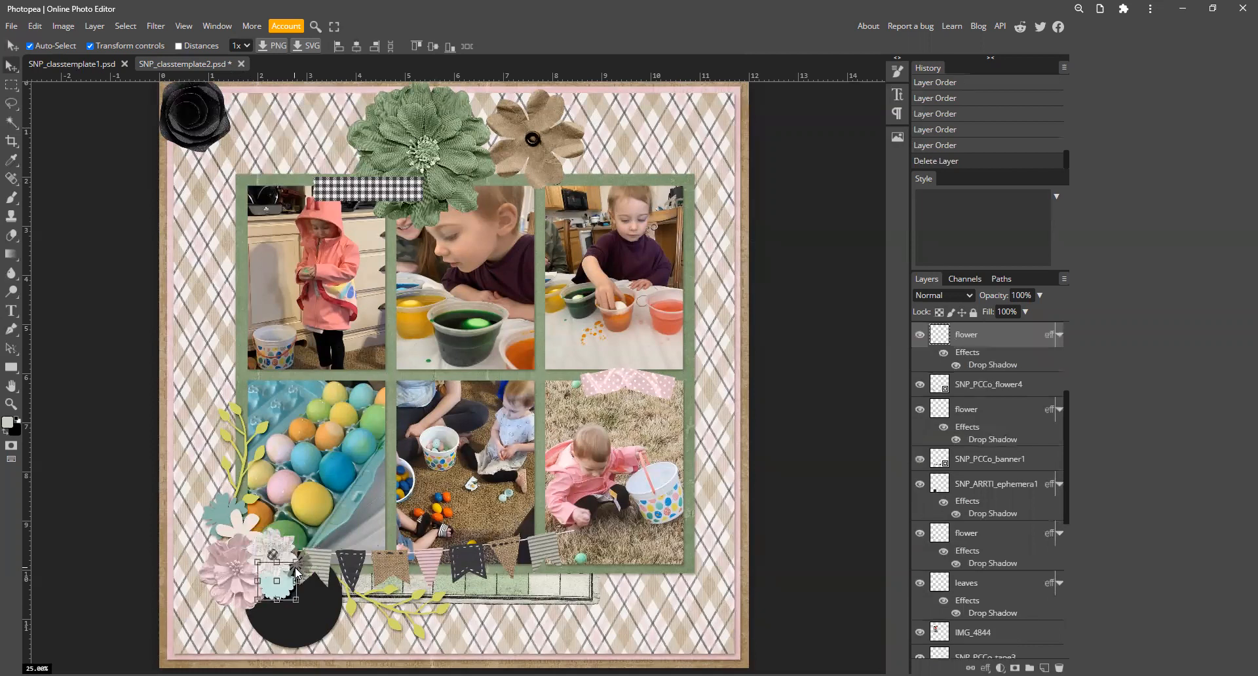
key(ctrl+z)
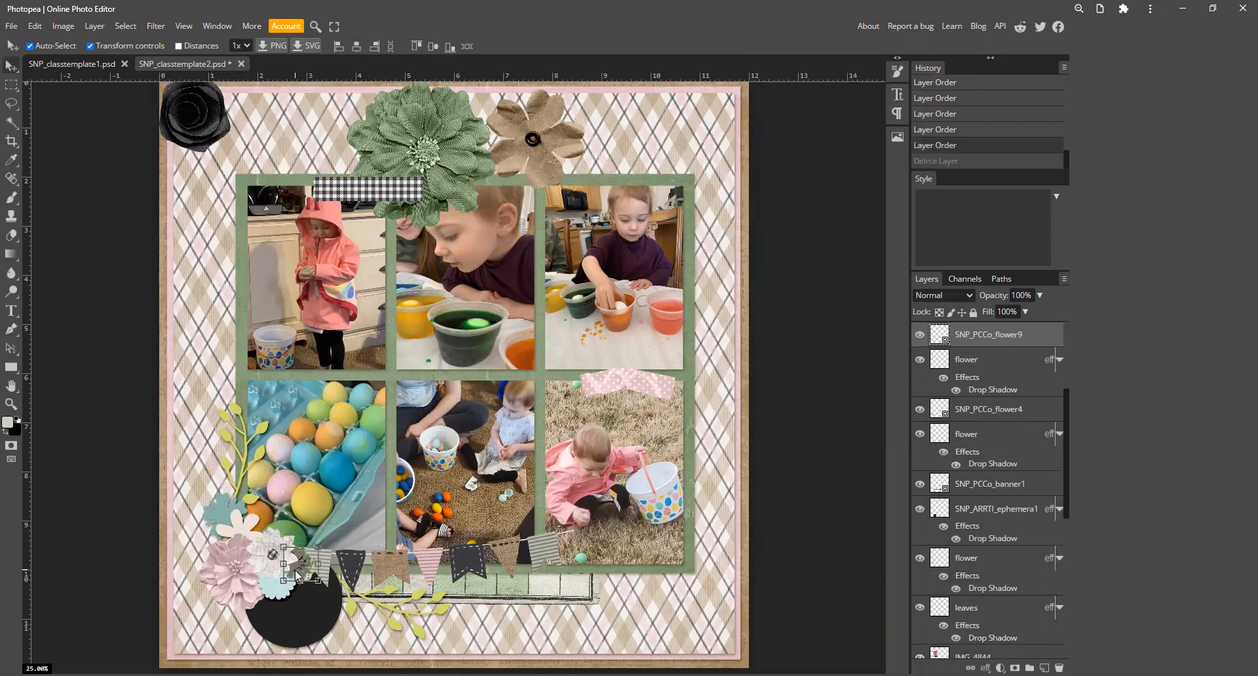
- Delete the template's small flower layer above SNP_PCCo_flower9
click(307, 620)
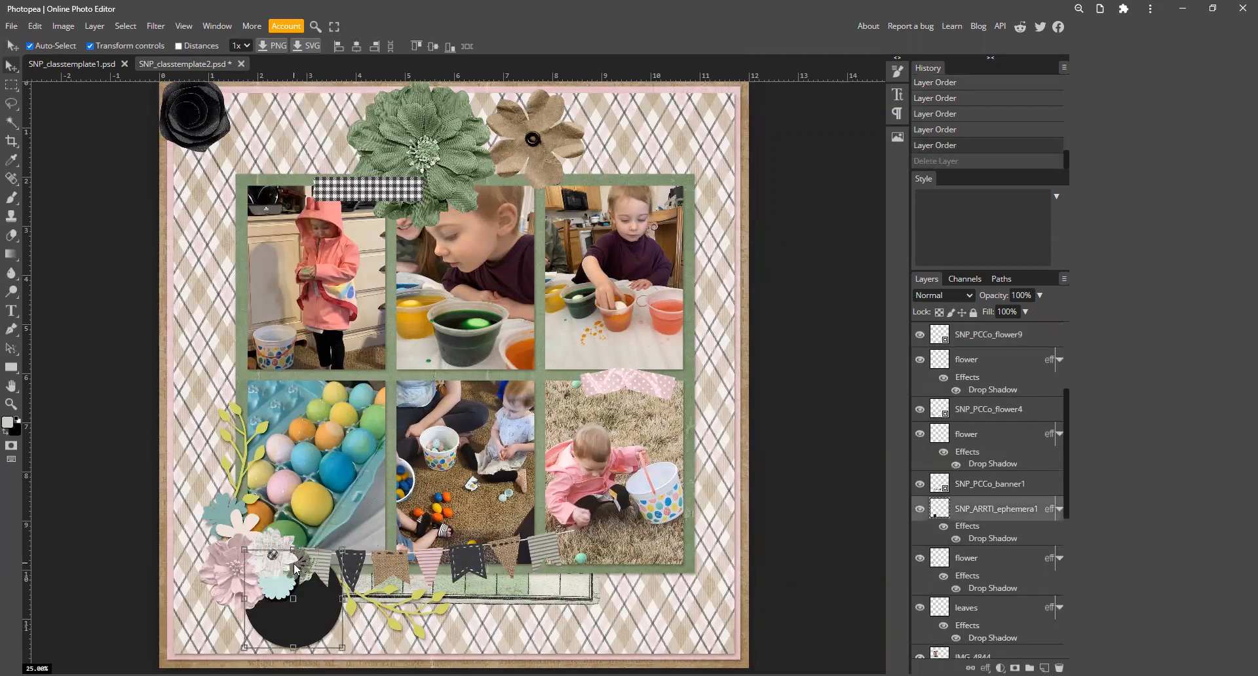
click(295, 567)
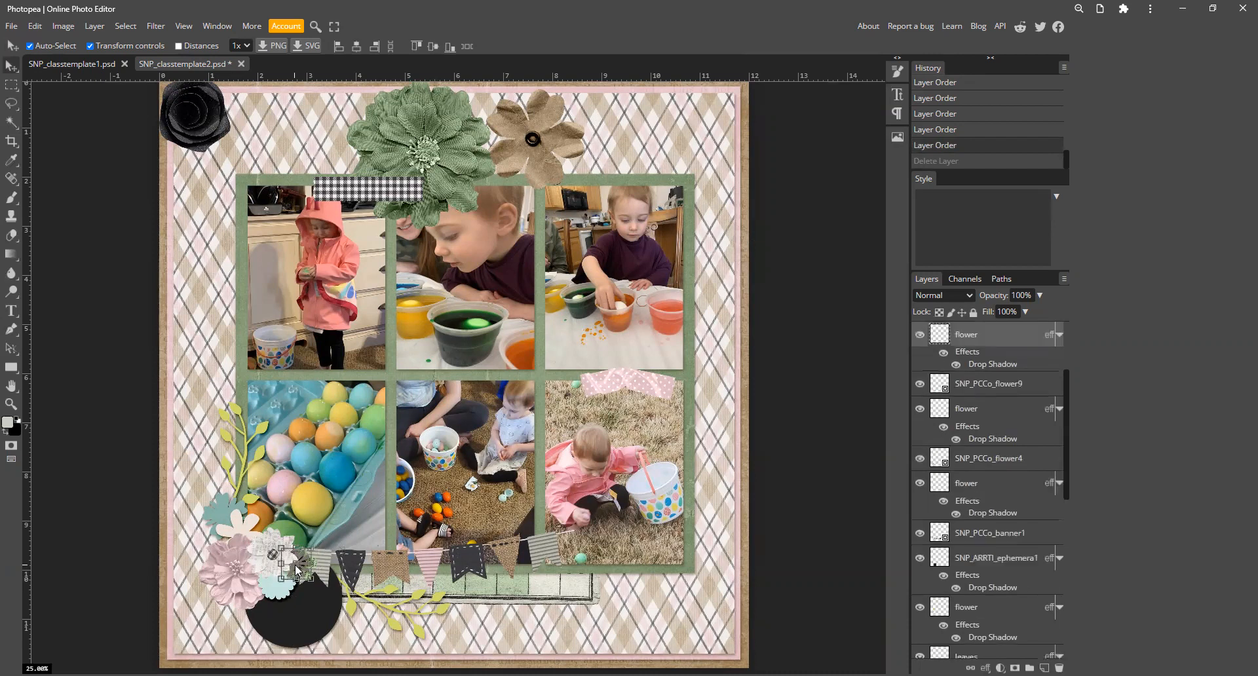
key(Delete)
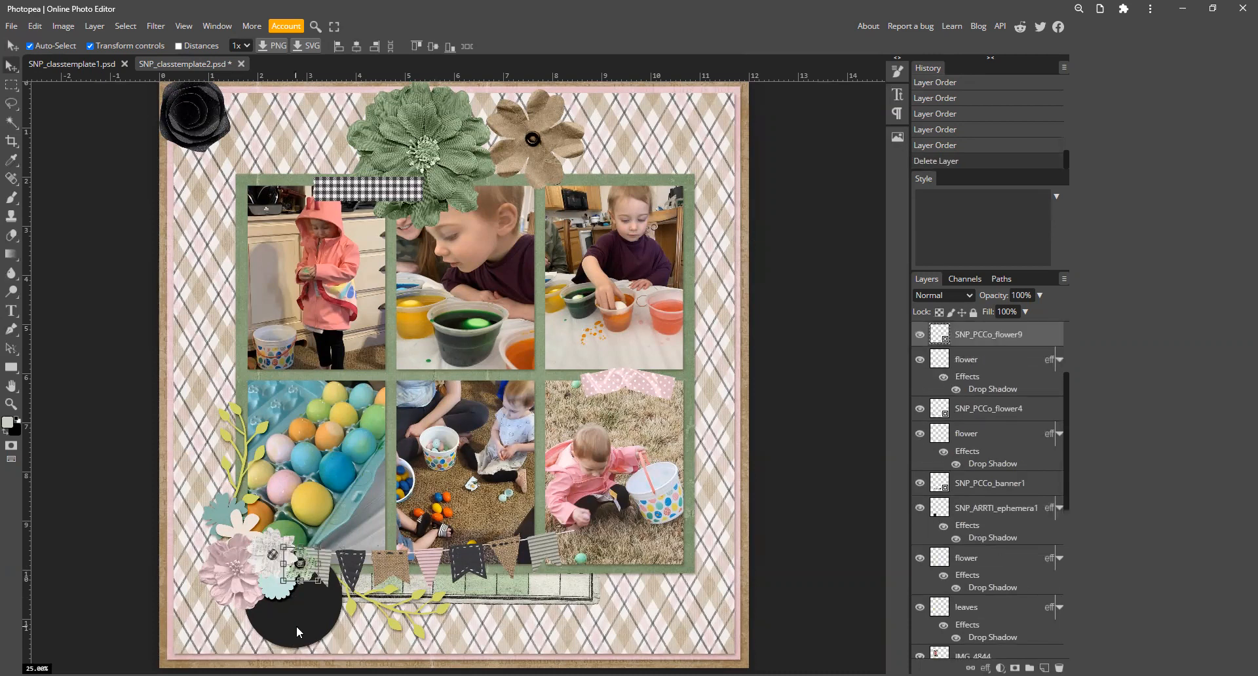
- Scale SNP_PCCo_flower7 to about 54.25% and place it beside the template's teal flower at the upper edge of the black circle
click(297, 626)
click(272, 587)
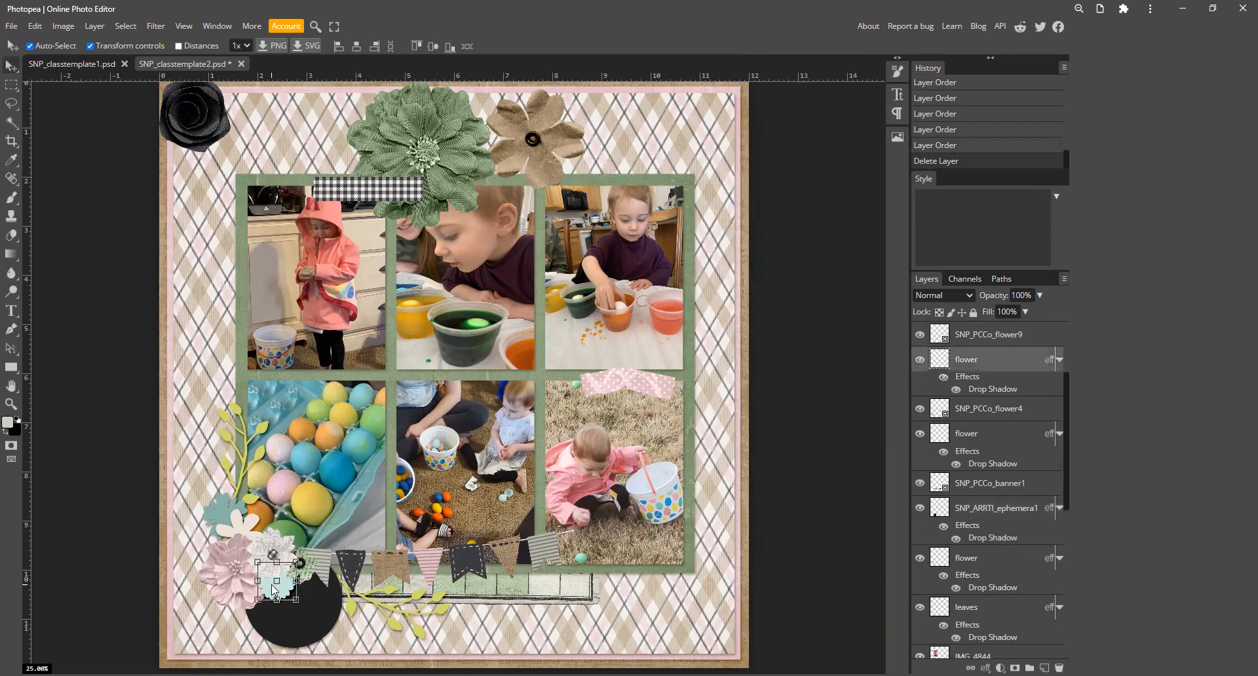
click(178, 107)
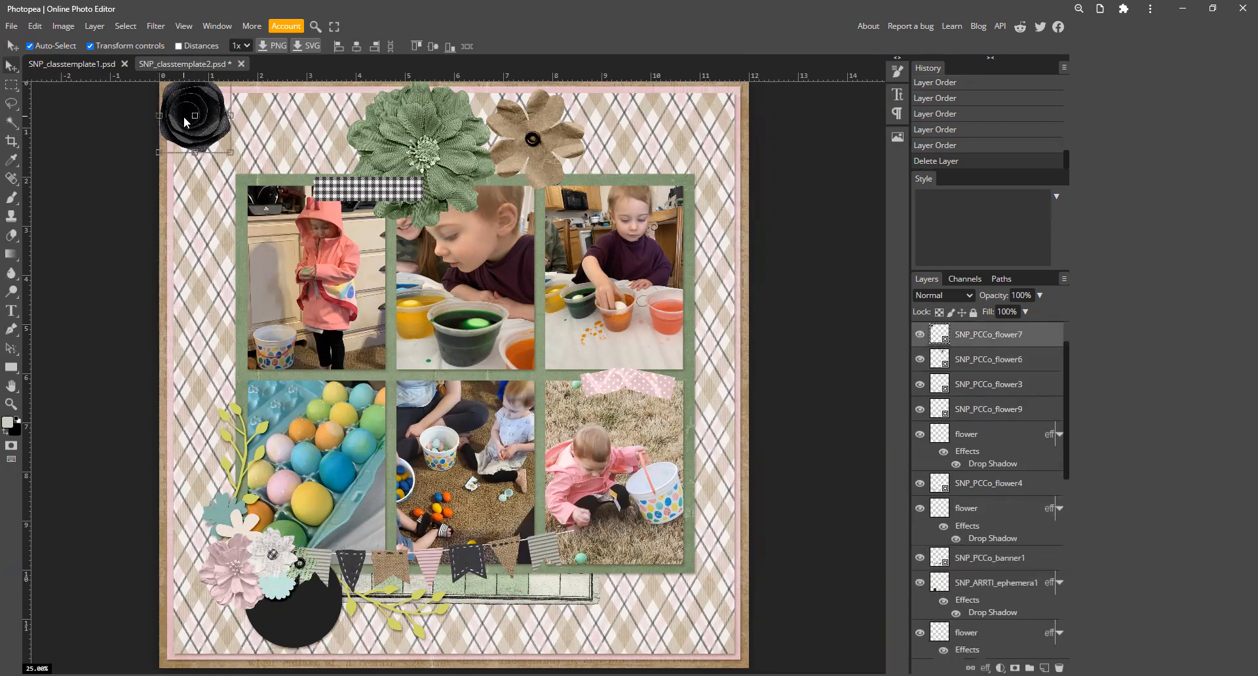
drag(190, 120, 248, 390)
drag(249, 434, 296, 603)
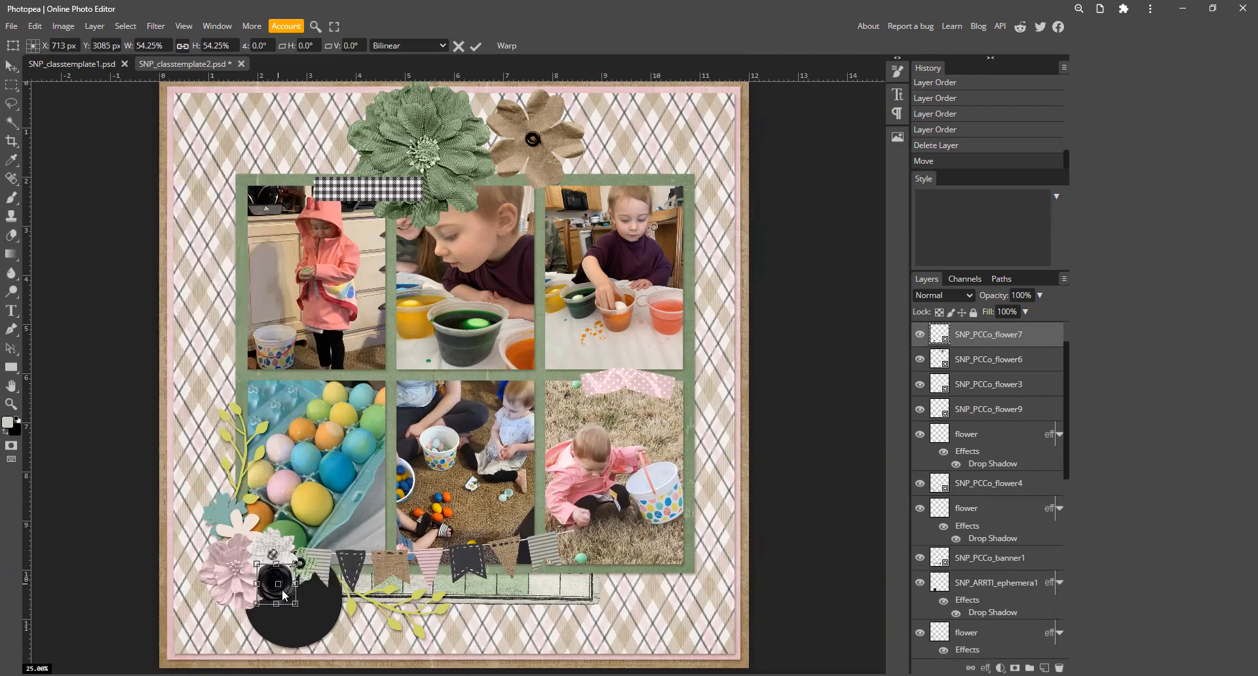
drag(283, 588, 312, 608)
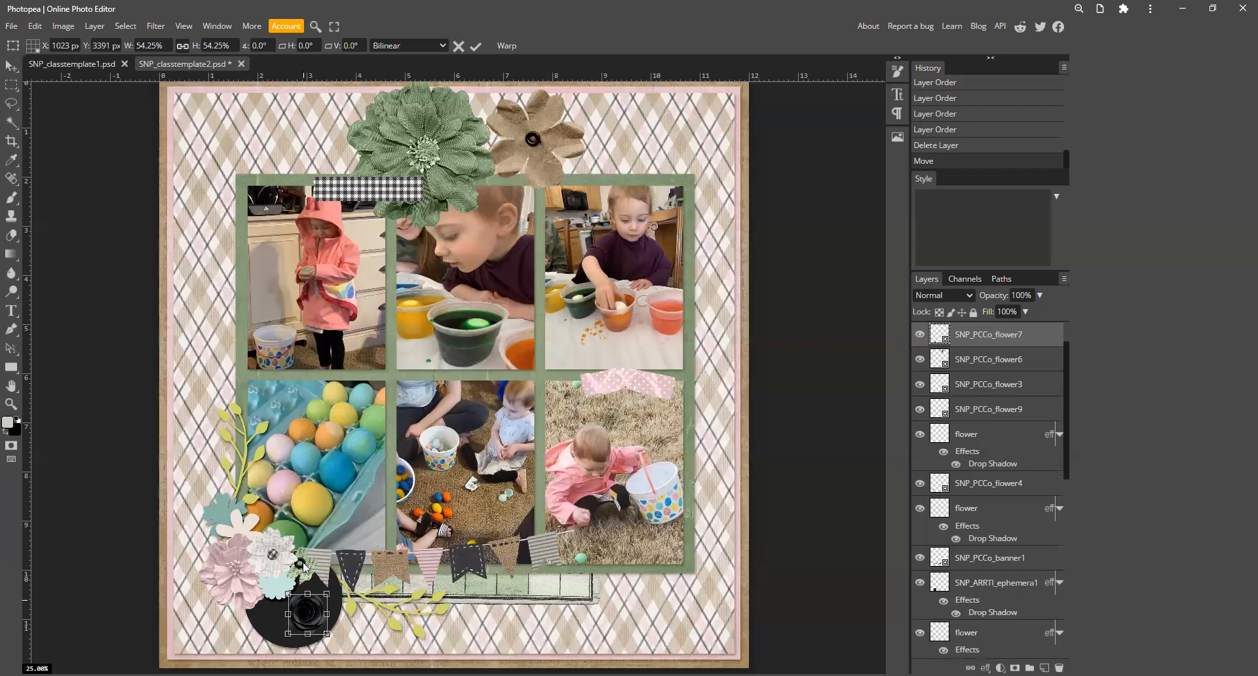
mouse_move(291, 599)
mouse_down()
mouse_move(268, 575)
mouse_move(280, 583)
mouse_up()
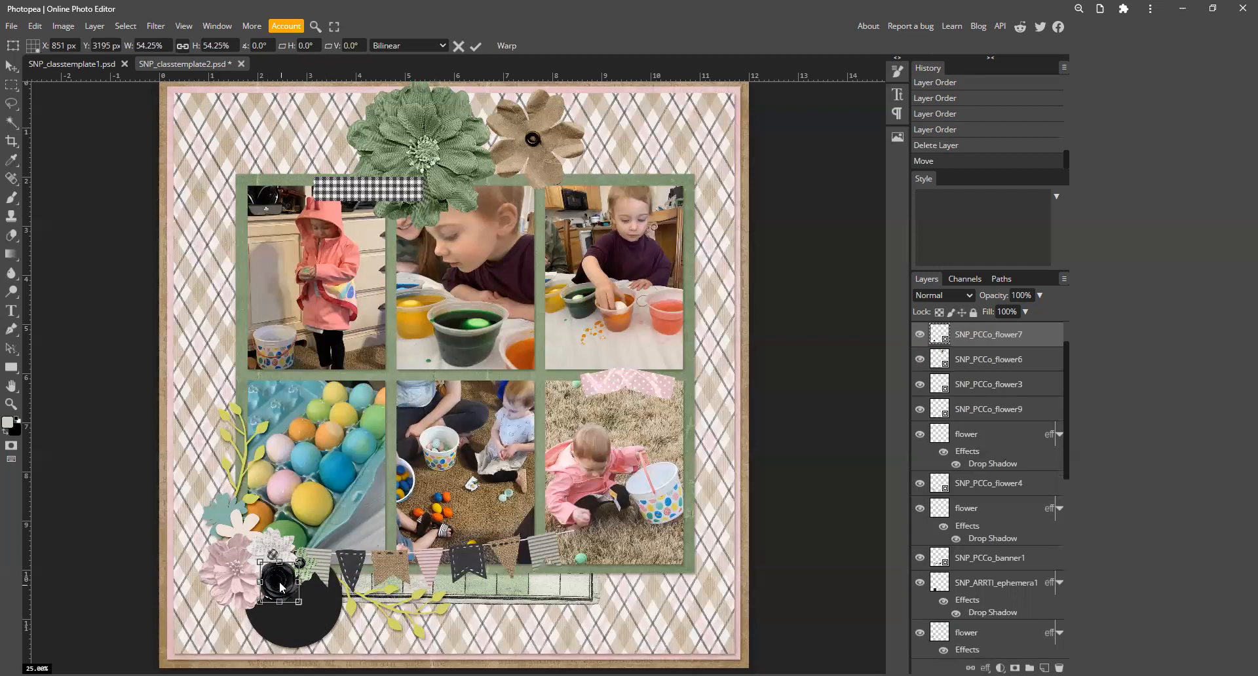
drag(281, 586, 312, 581)
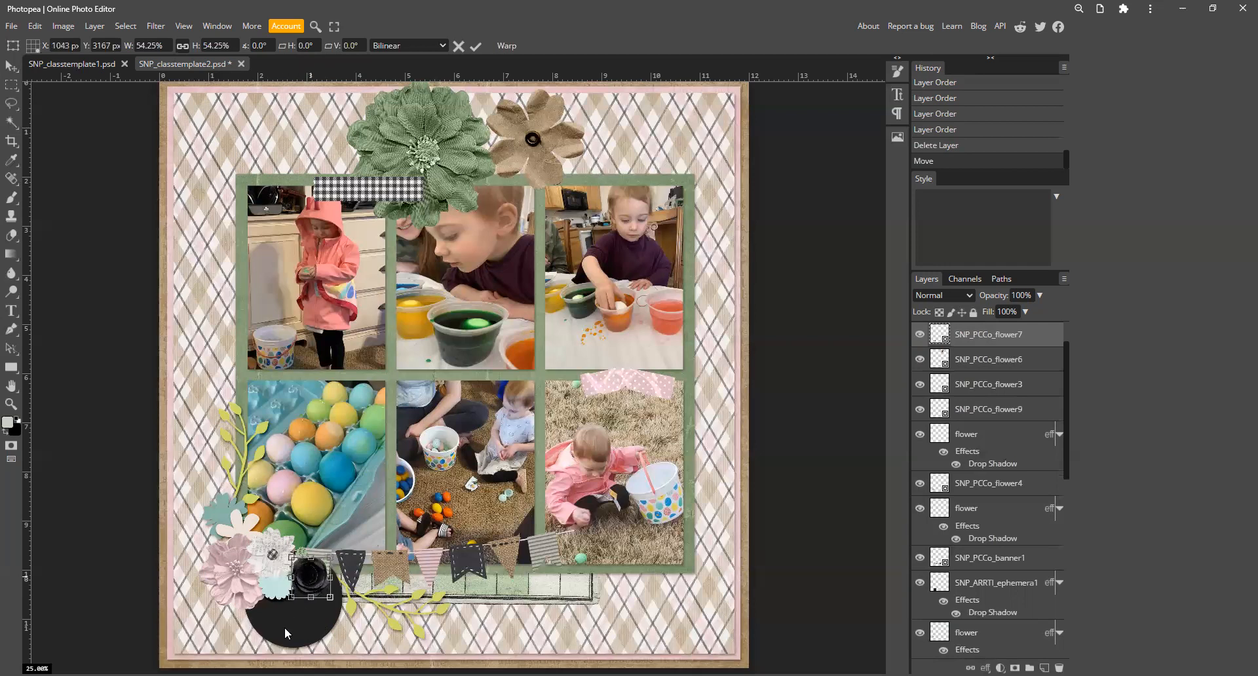
key(Return)
- Delete the template's teal flower beside the pink one and move SNP_PCCo_flower7 into its place
click(279, 582)
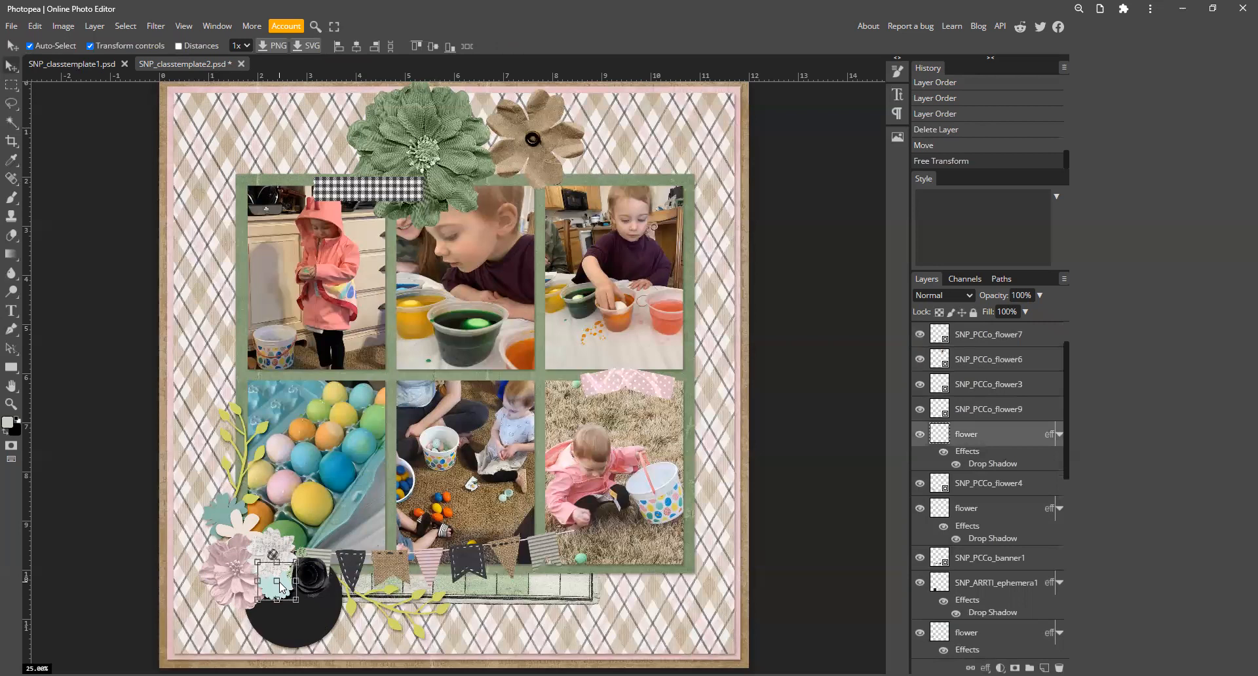
key(Delete)
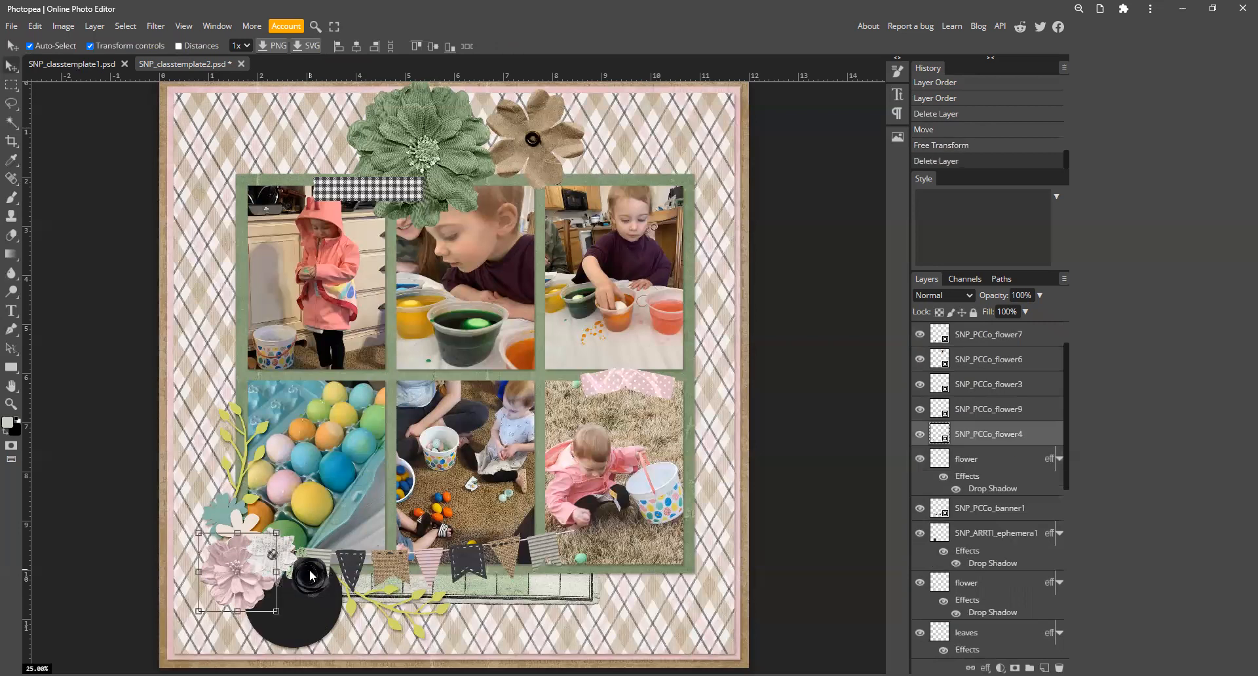
click(282, 581)
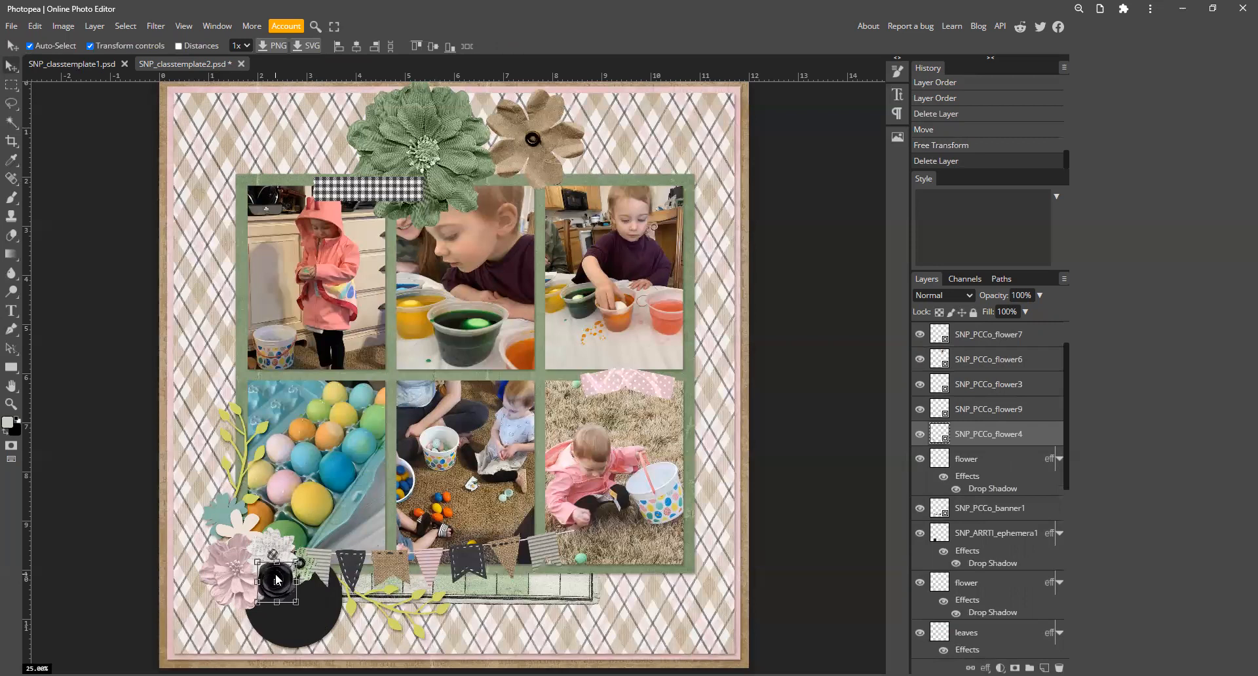
click(309, 611)
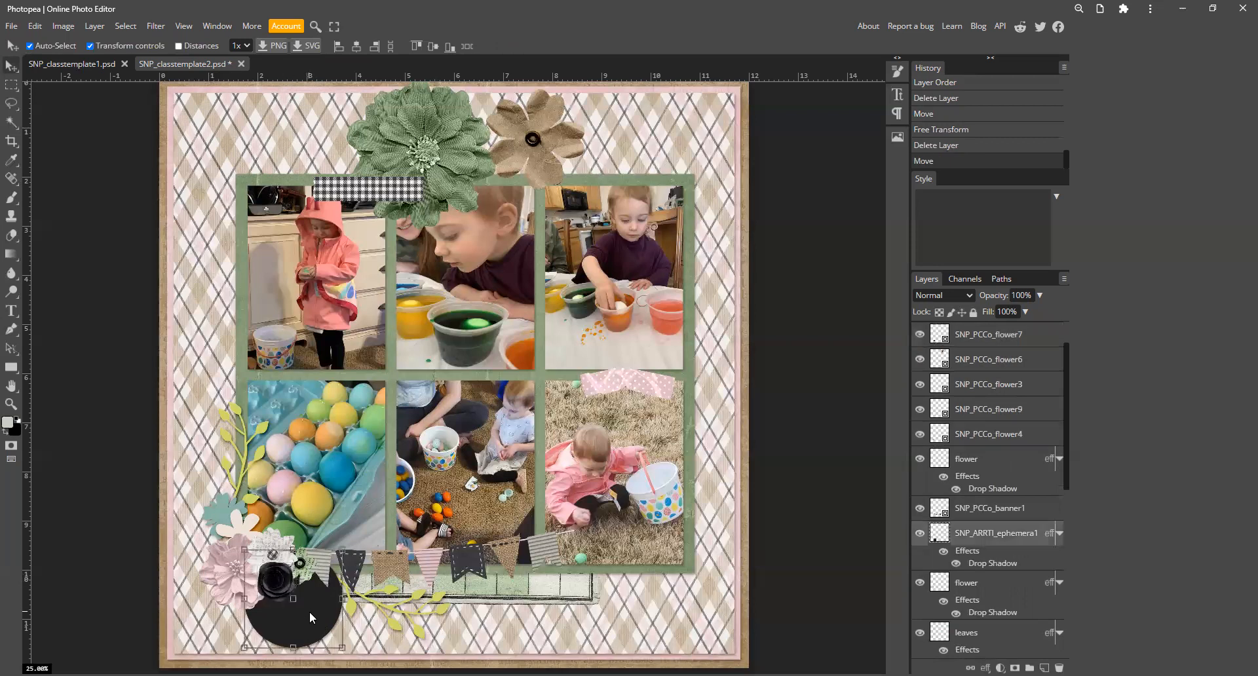
- Scale SNP_PCCo_flower8 to about 29.24% over the template's cream flower and lower its layer to directly beneath that flower
click(241, 522)
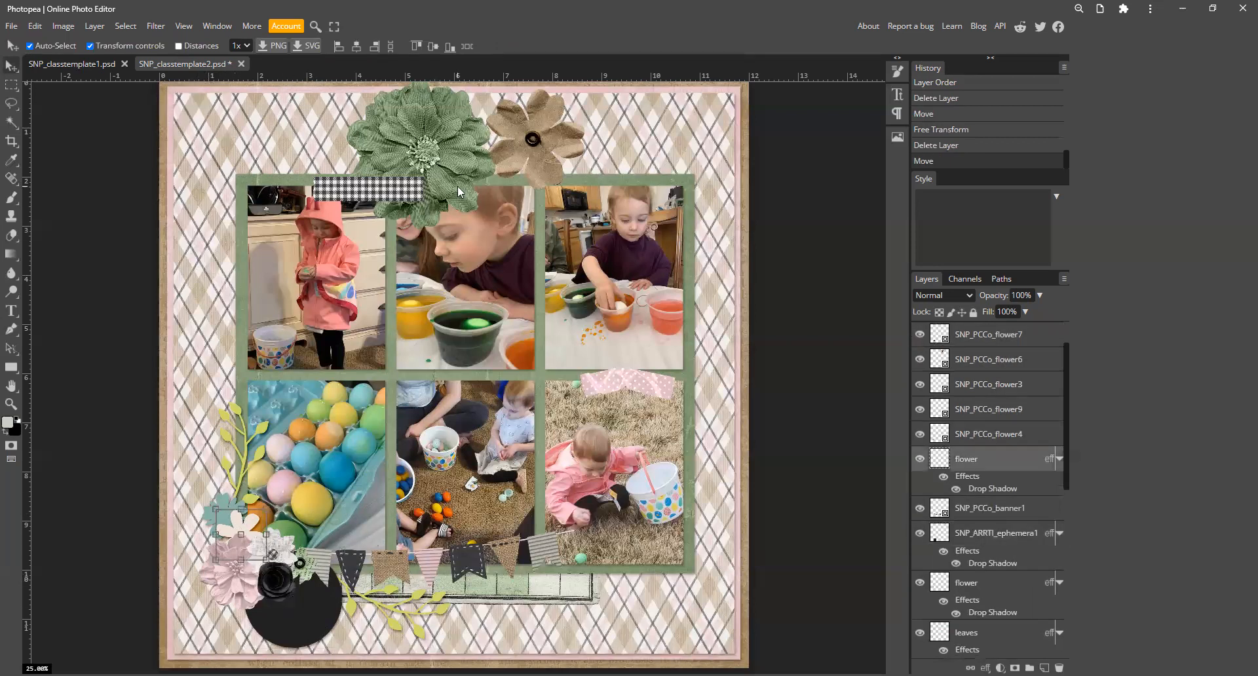
drag(423, 149, 239, 511)
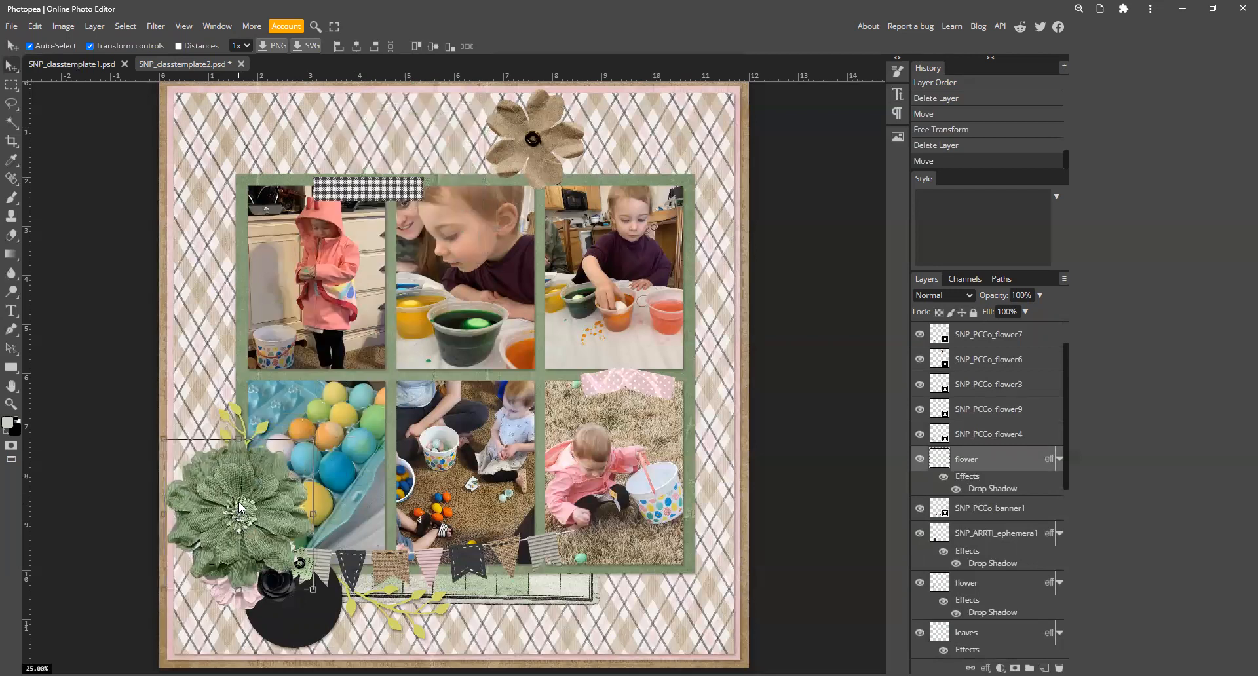
drag(164, 437, 271, 489)
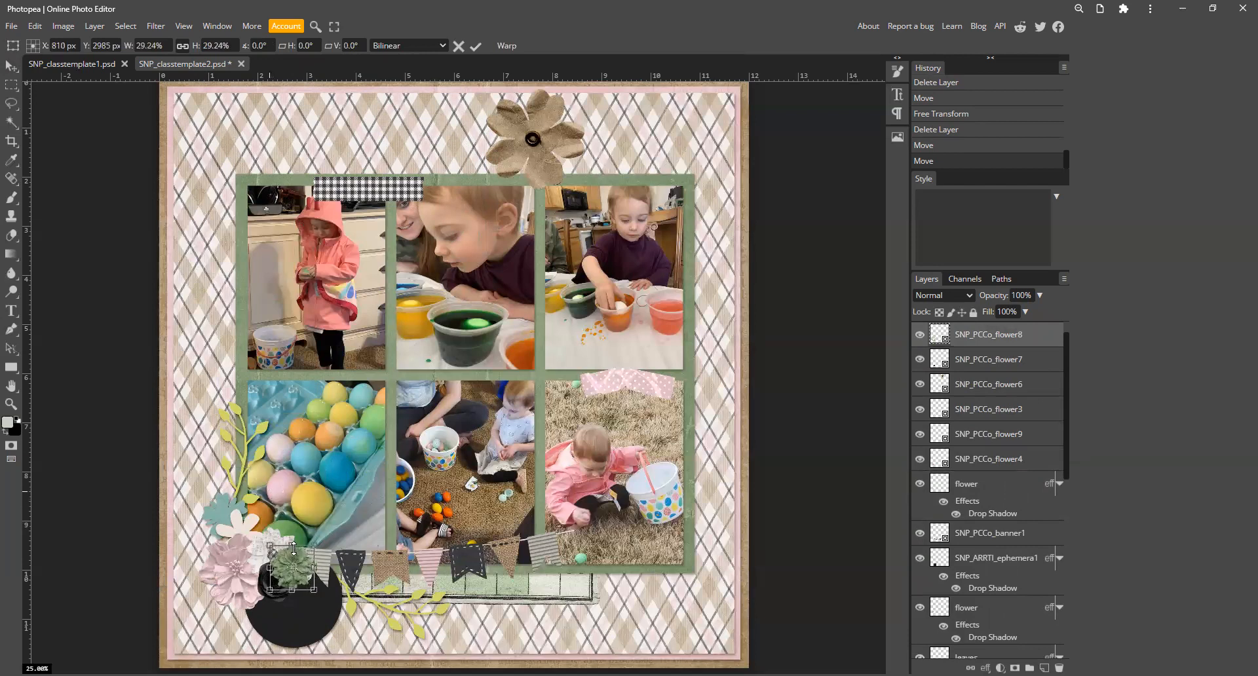
drag(293, 558, 243, 524)
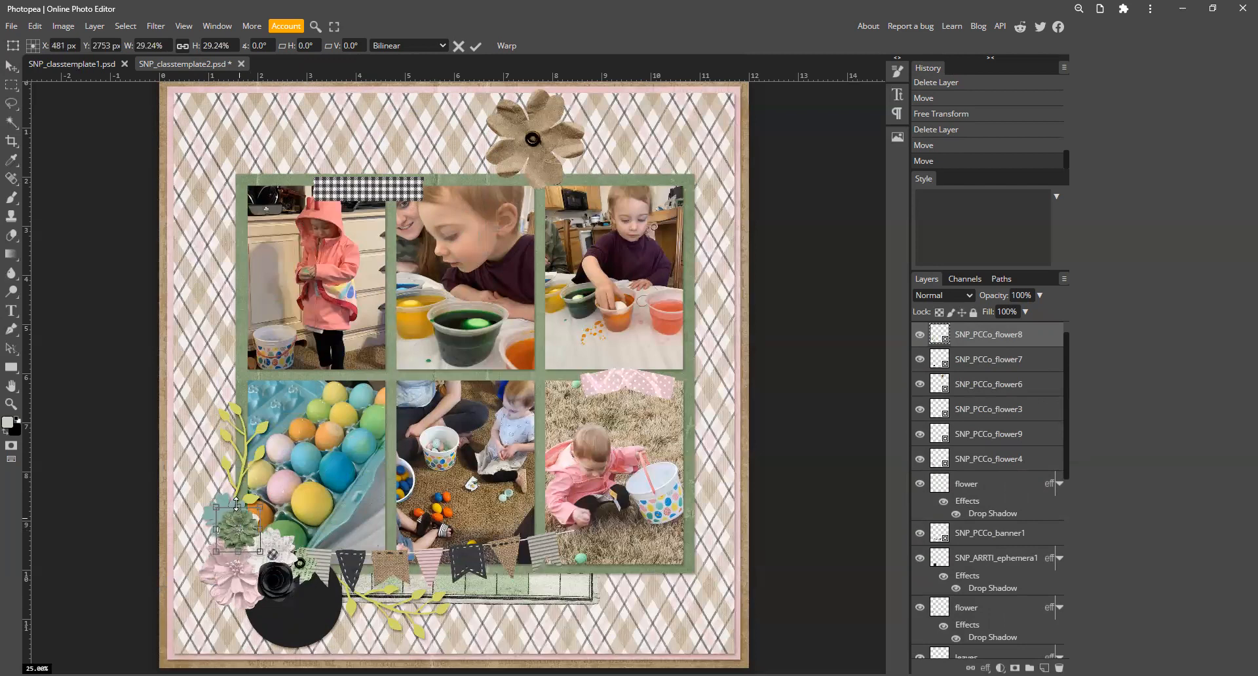
key(Return)
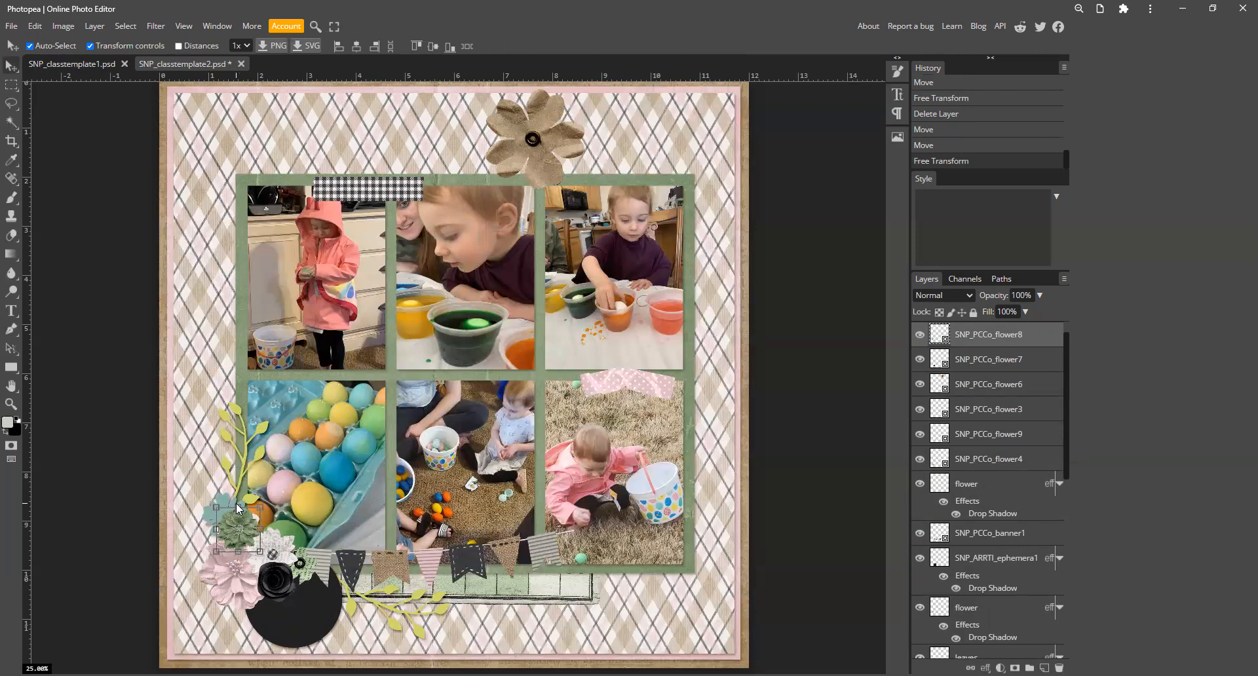
key(ctrl+bracketleft)
key(ctrl+bracketleft)
key(ctrl+bracketleft)
key(ctrl+bracketleft)
key(ctrl+bracketleft)
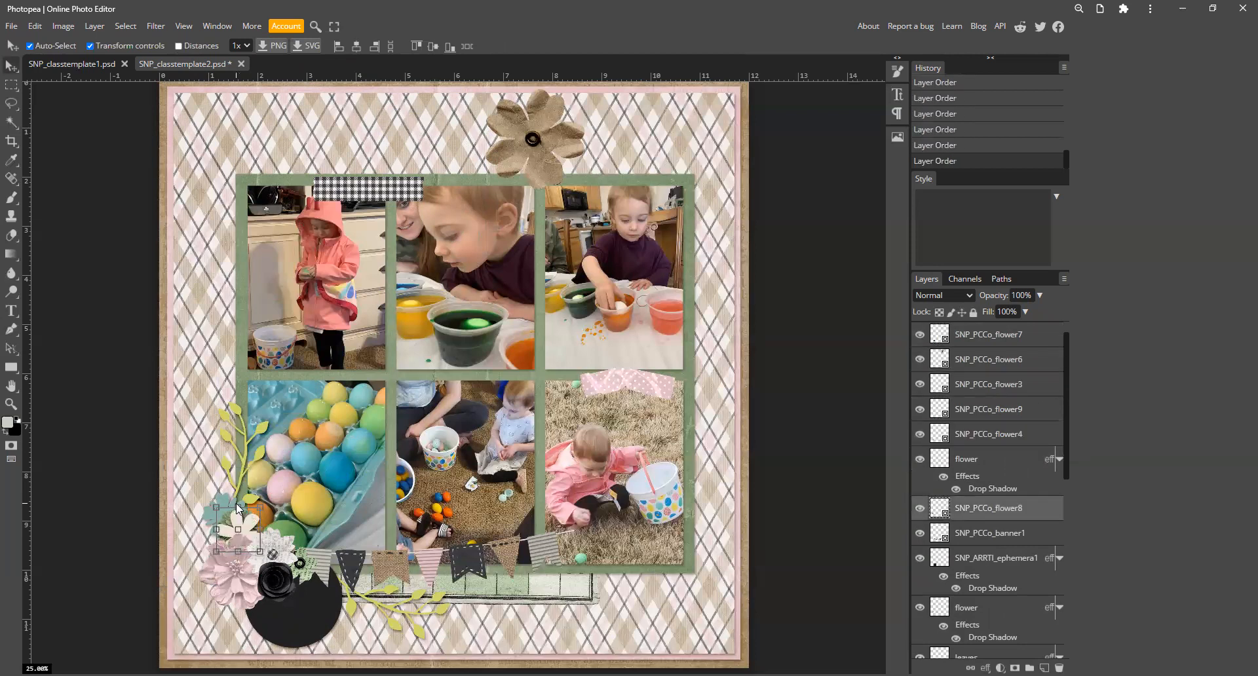
- Delete the template's cream flower layer above SNP_PCCo_flower8
click(312, 492)
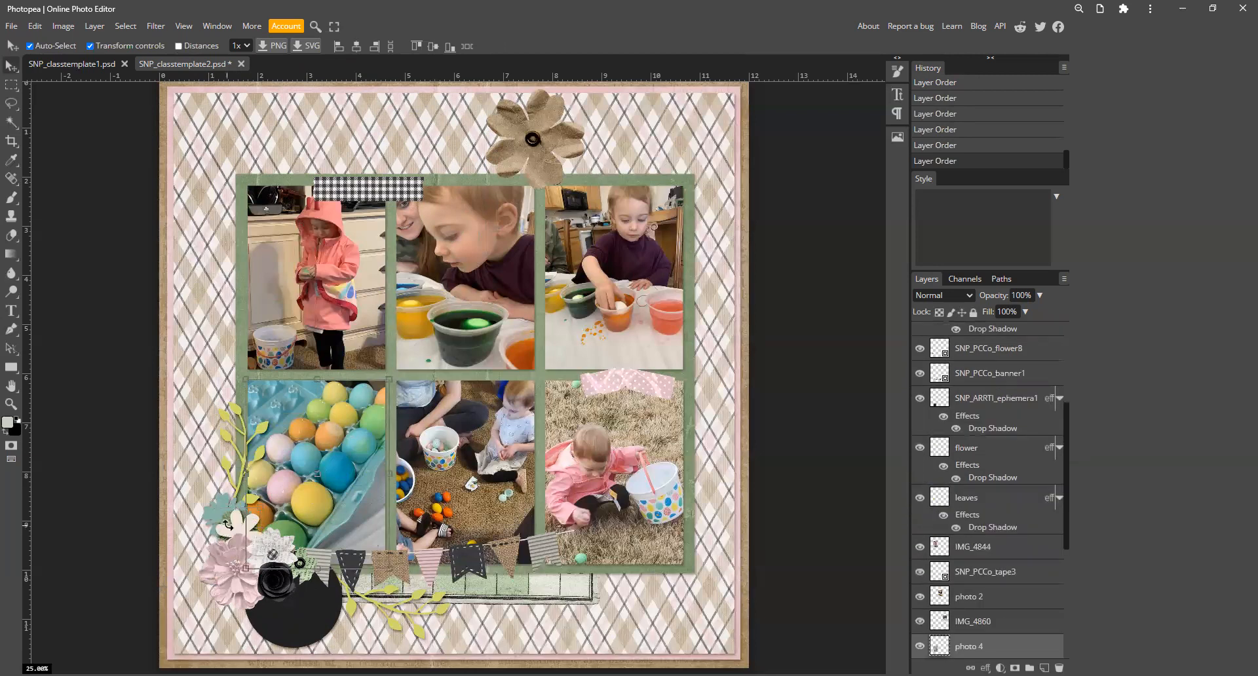
click(237, 527)
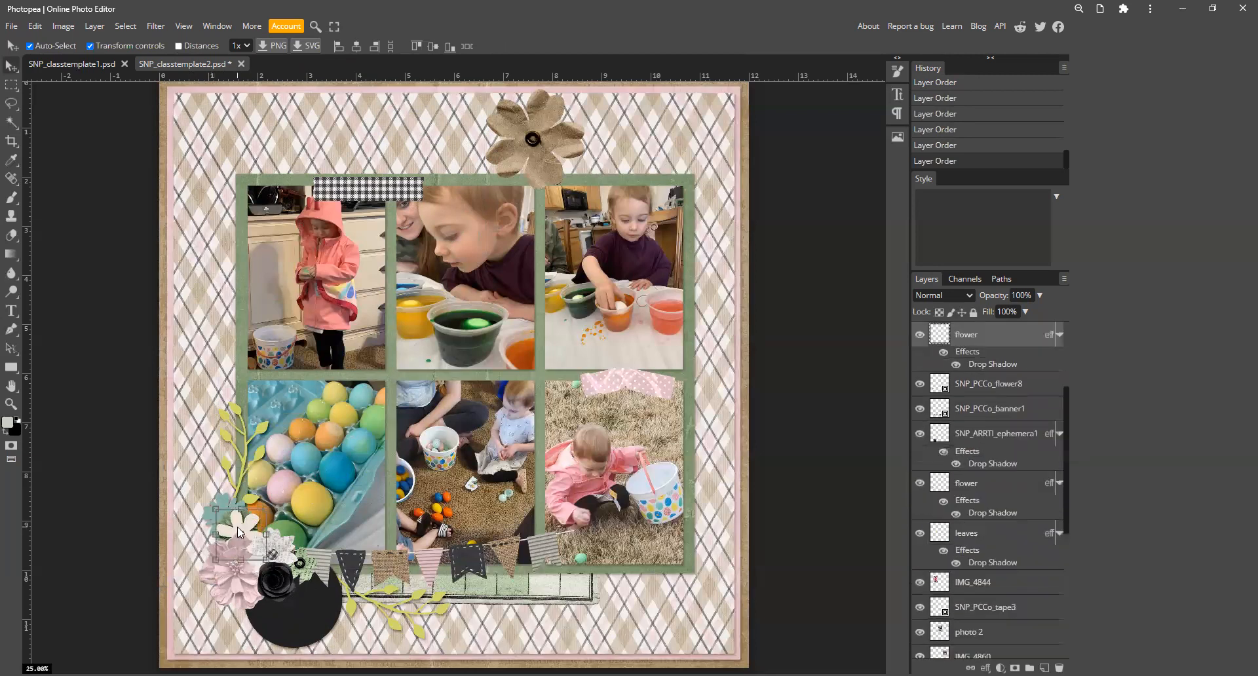
key(Delete)
- Scale SNP_PCCo_flower6 to about 44.95% over the template's remaining teal flower and lower its layer to directly beneath that flower
click(314, 451)
click(221, 516)
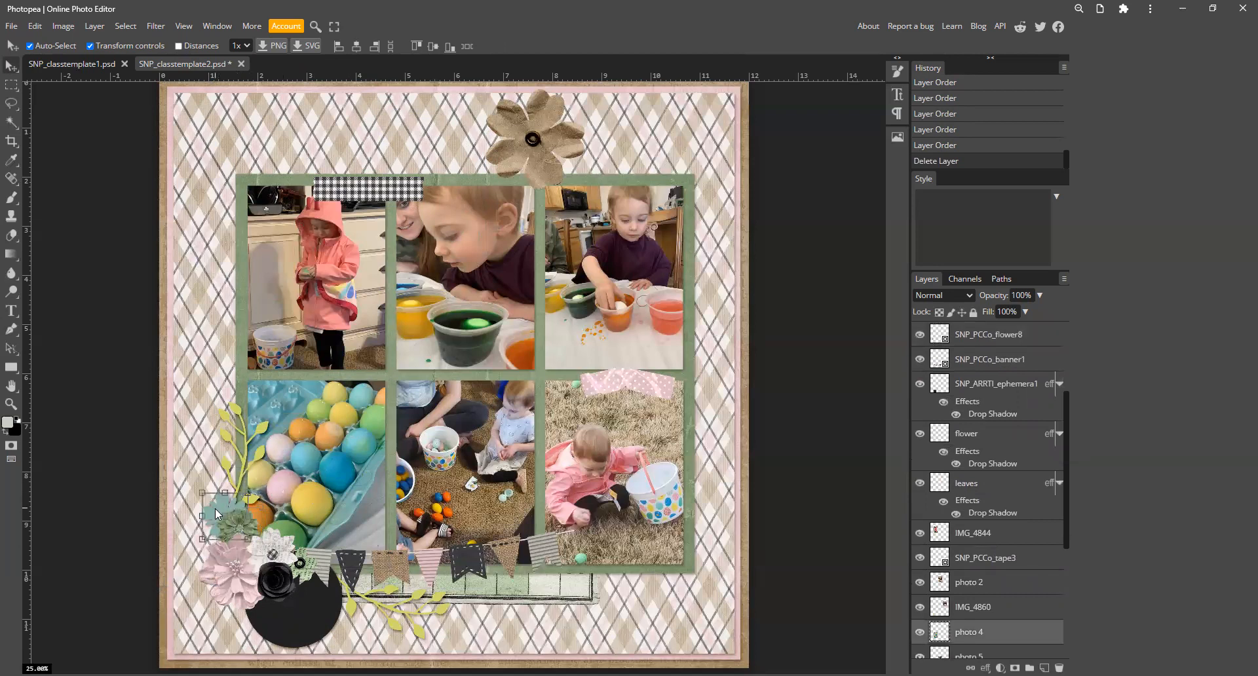
drag(511, 141, 206, 508)
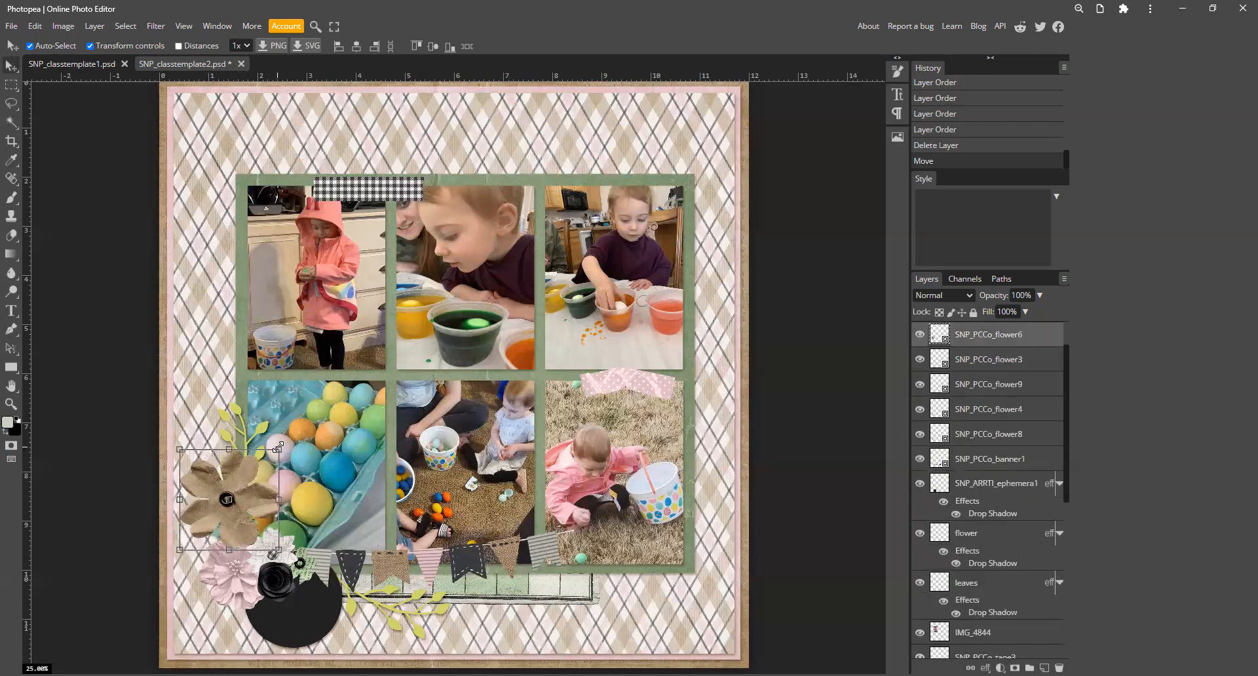
drag(278, 447, 220, 509)
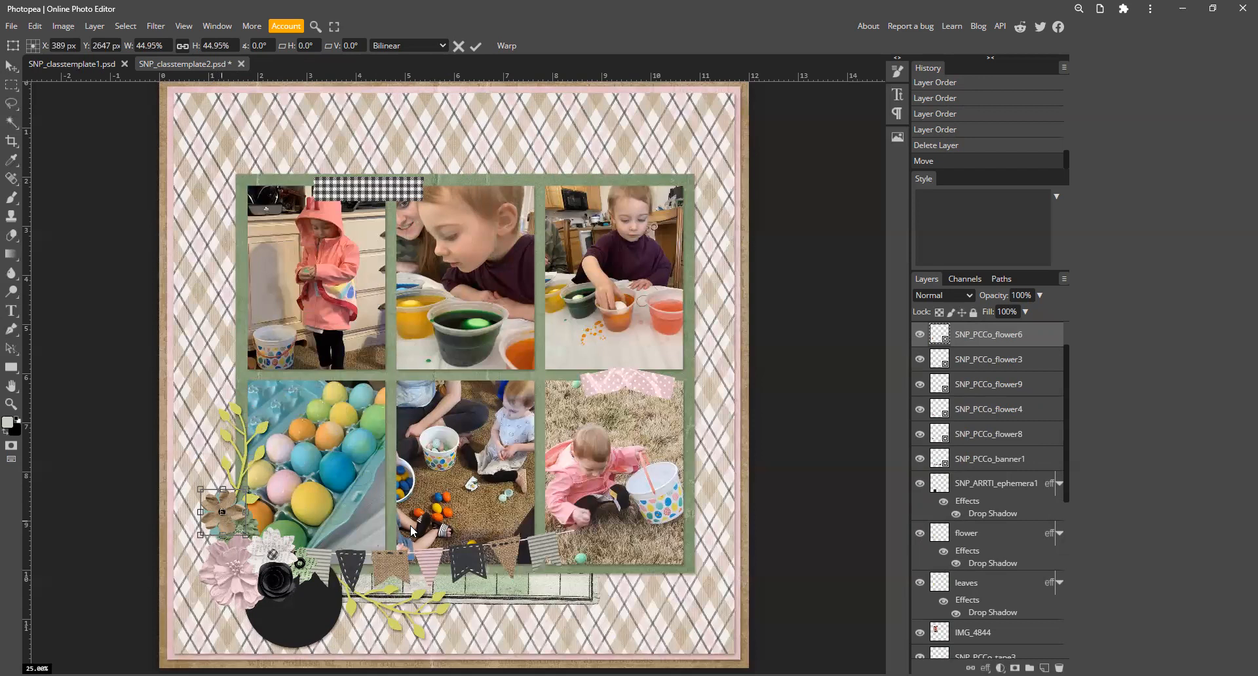
key(Return)
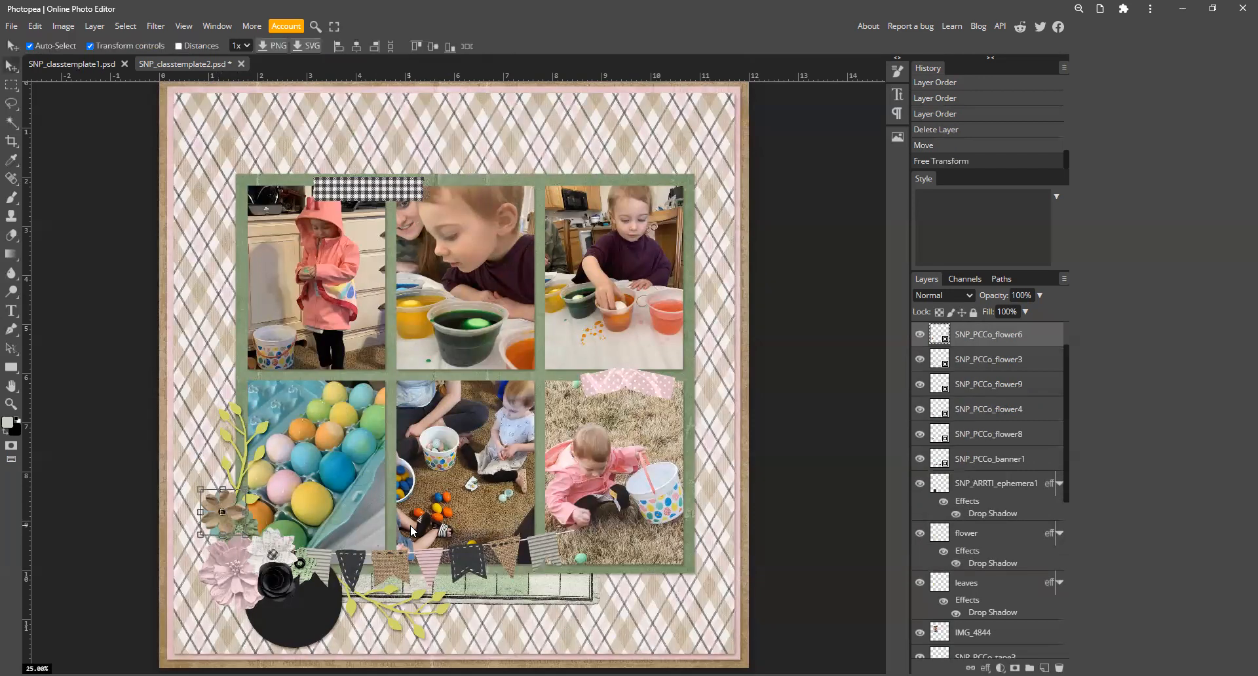
key(ctrl+bracketleft)
key(ctrl+bracketleft)
key(ctrl+bracketleft)
key(ctrl+bracketleft)
key(ctrl+bracketleft)
key(ctrl+bracketleft)
key(ctrl+bracketleft)
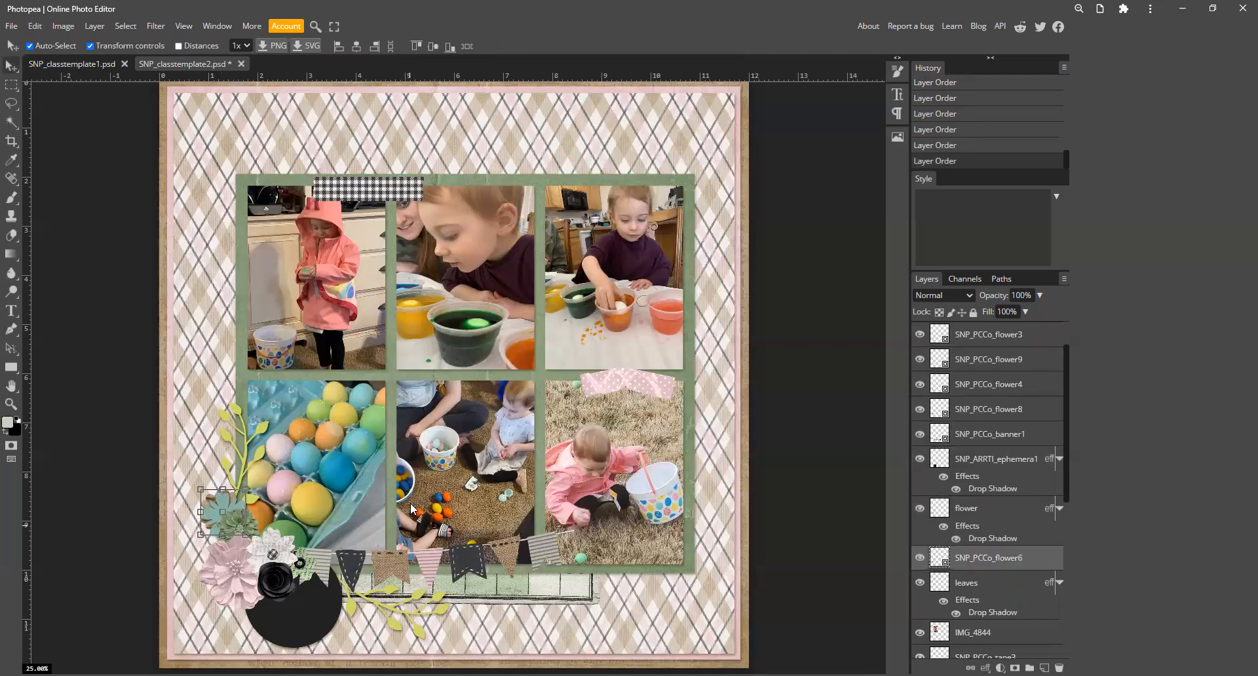
- Delete the template's remaining teal flower layer above SNP_PCCo_flower6
click(336, 465)
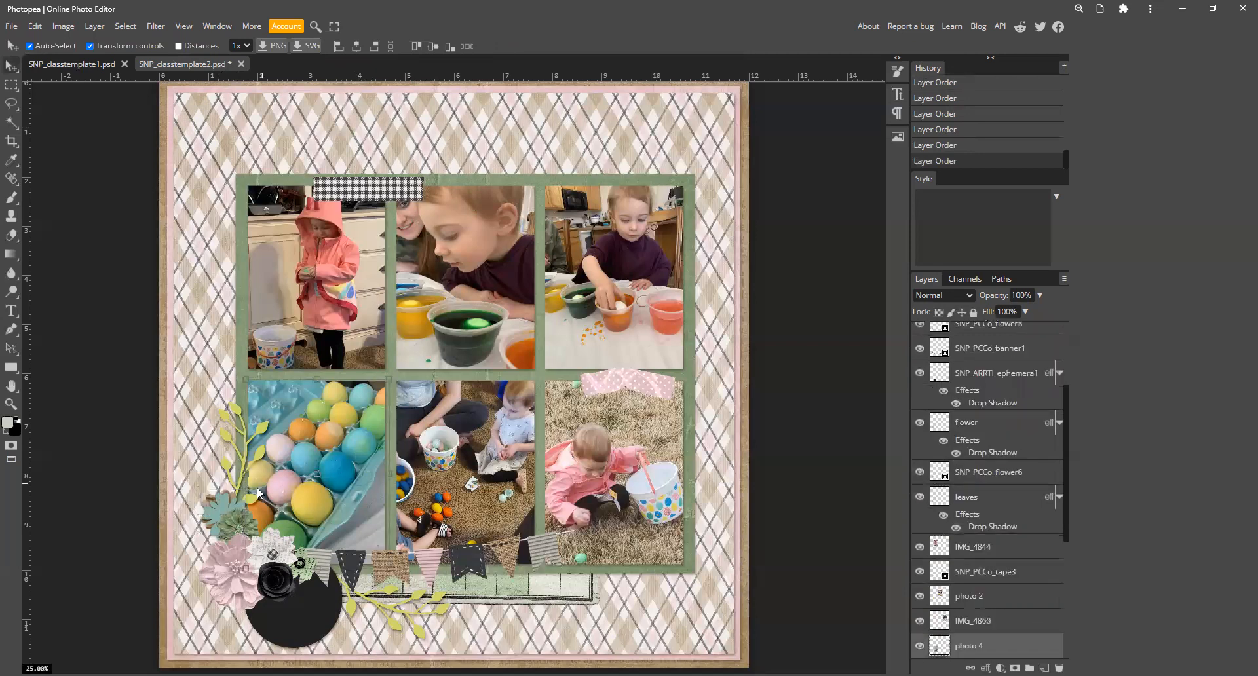
click(213, 518)
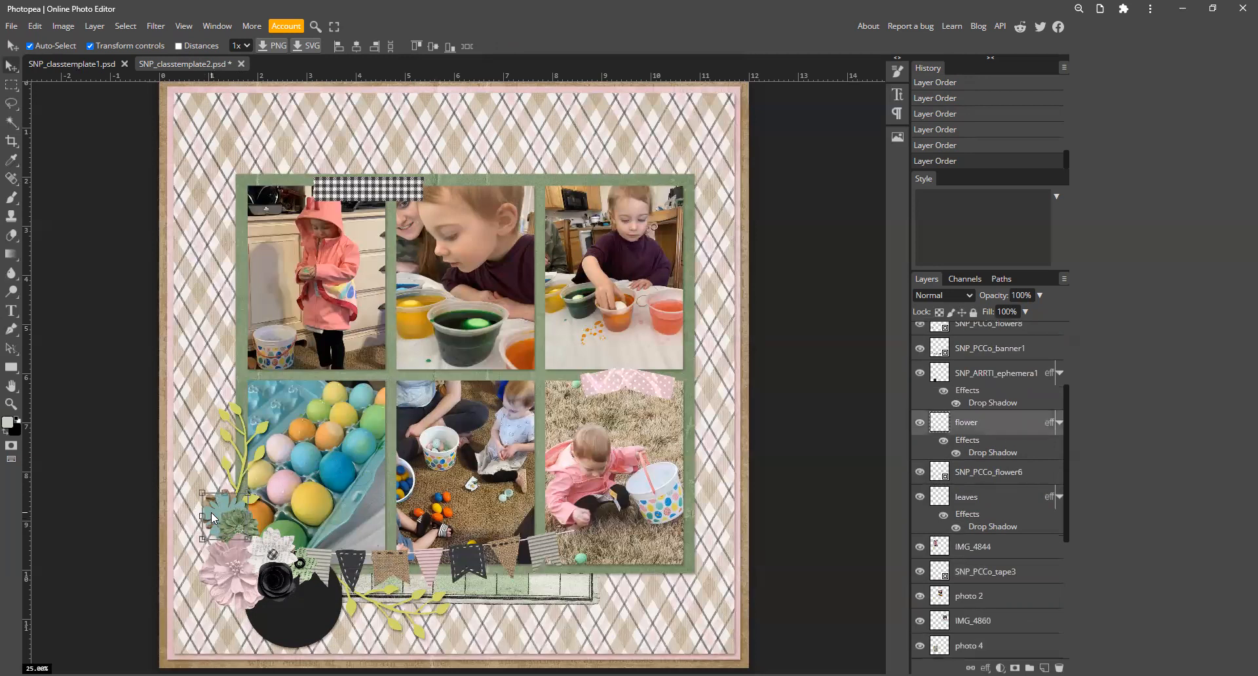
key(Delete)
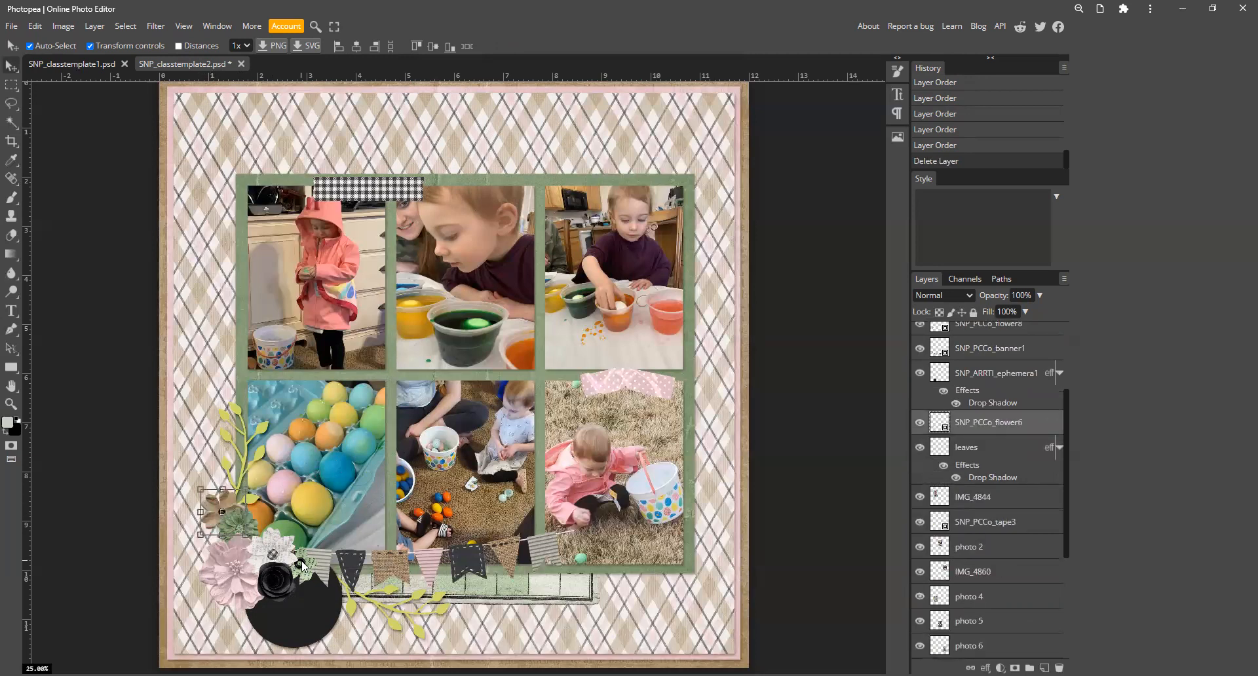
click(320, 505)
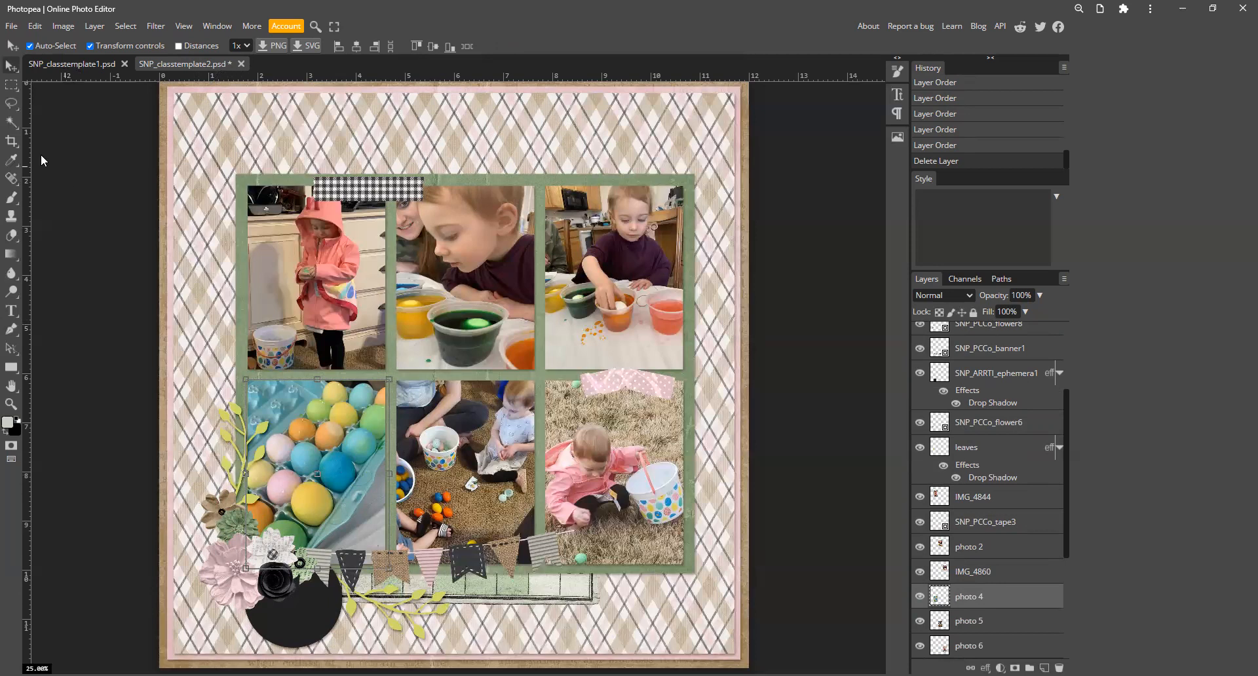
- Place SNP_PCCo_leaf1 from the PeterCottontailCo folder directly above the template's leaves layer beside the egg photo
click(194, 456)
click(236, 411)
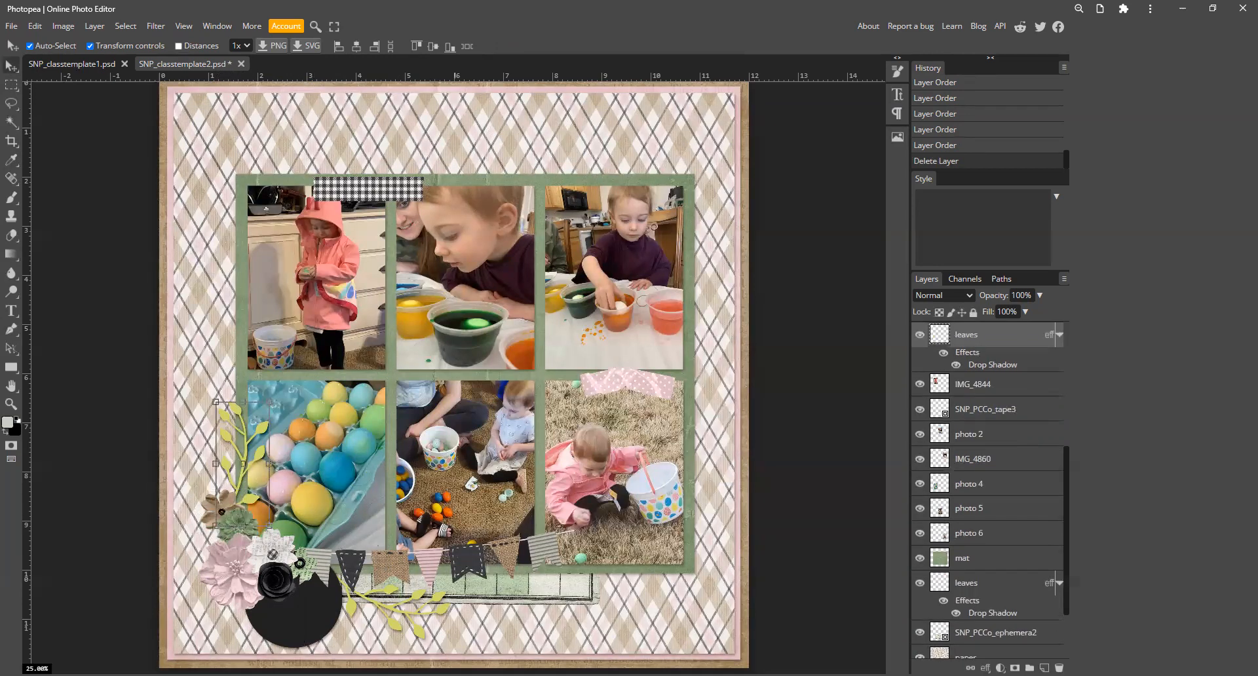
key(alt+Tab)
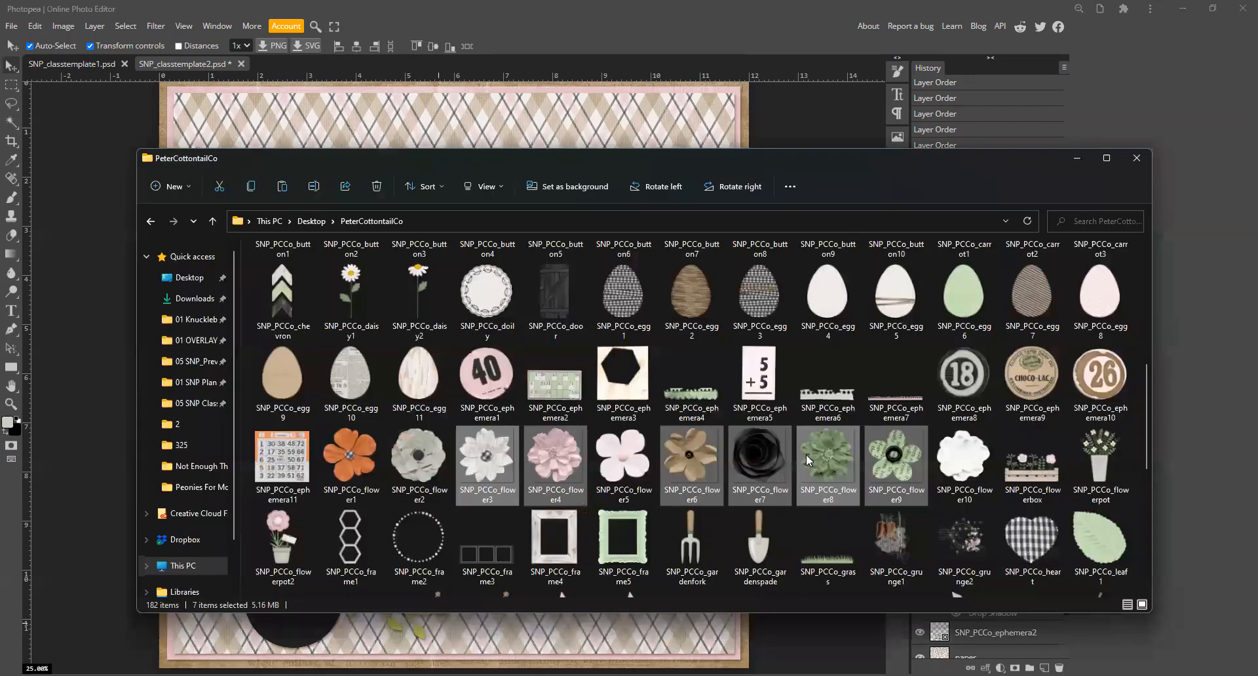
scroll(806, 454, up, 3)
scroll(806, 455, down, 3)
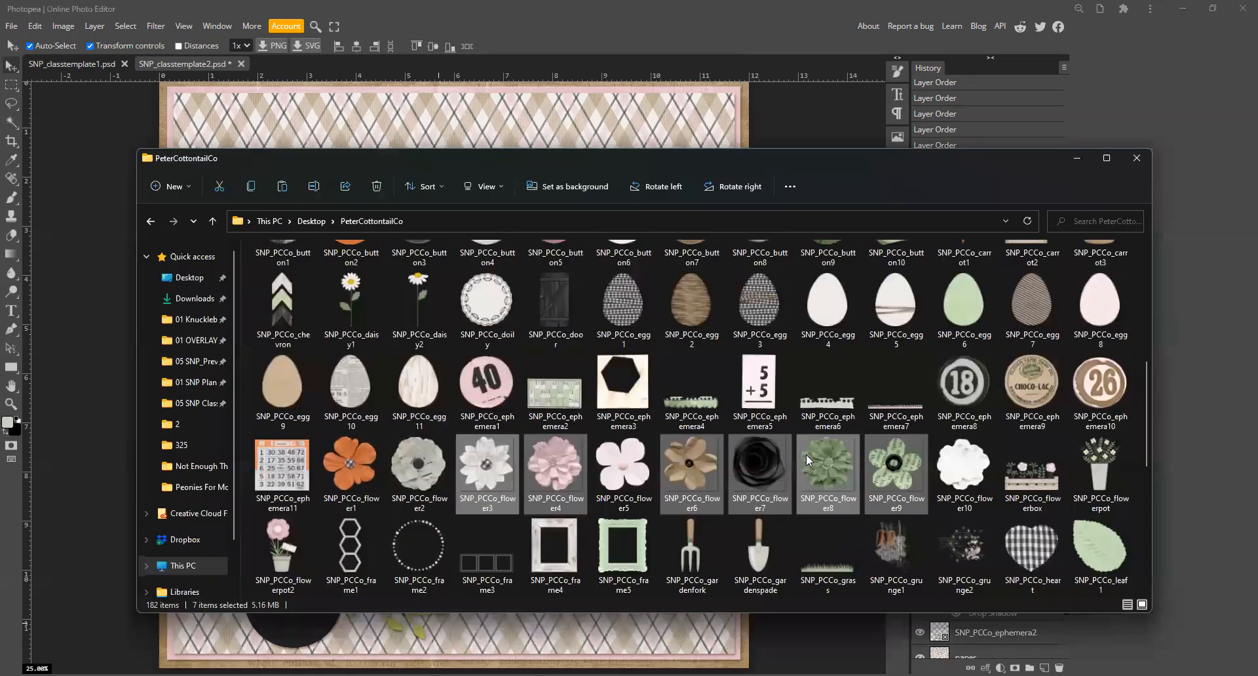
scroll(806, 454, down, 3)
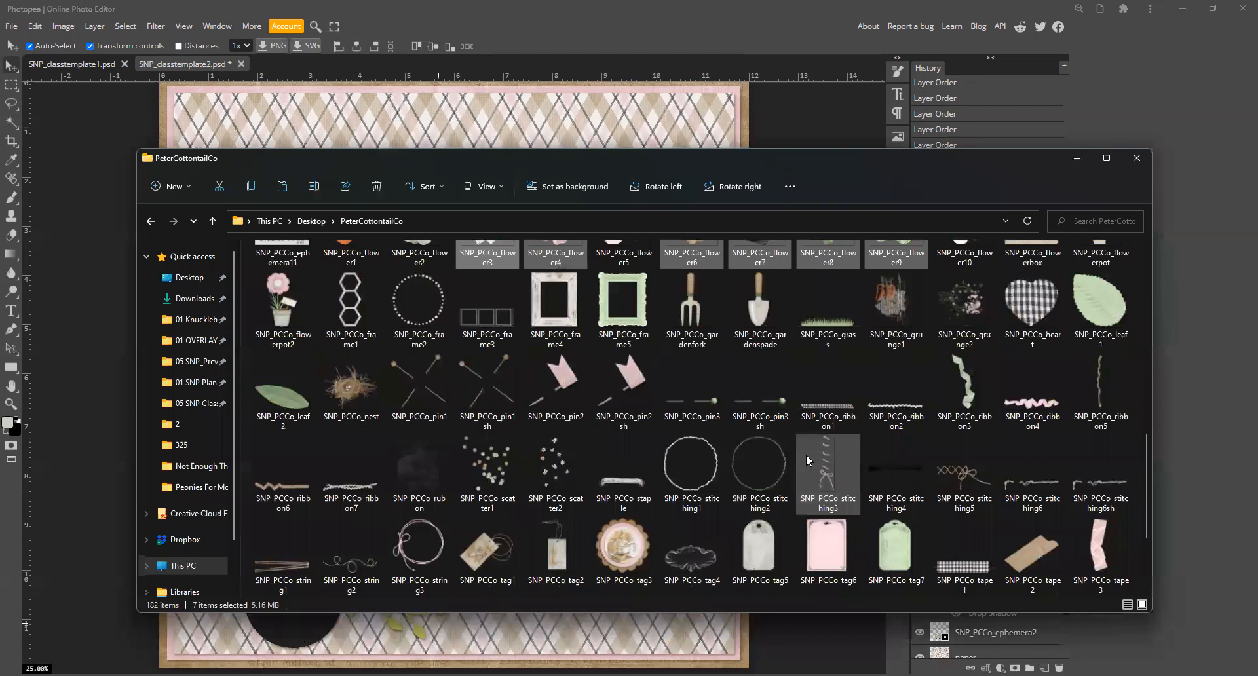
click(1114, 308)
drag(531, 147, 482, 133)
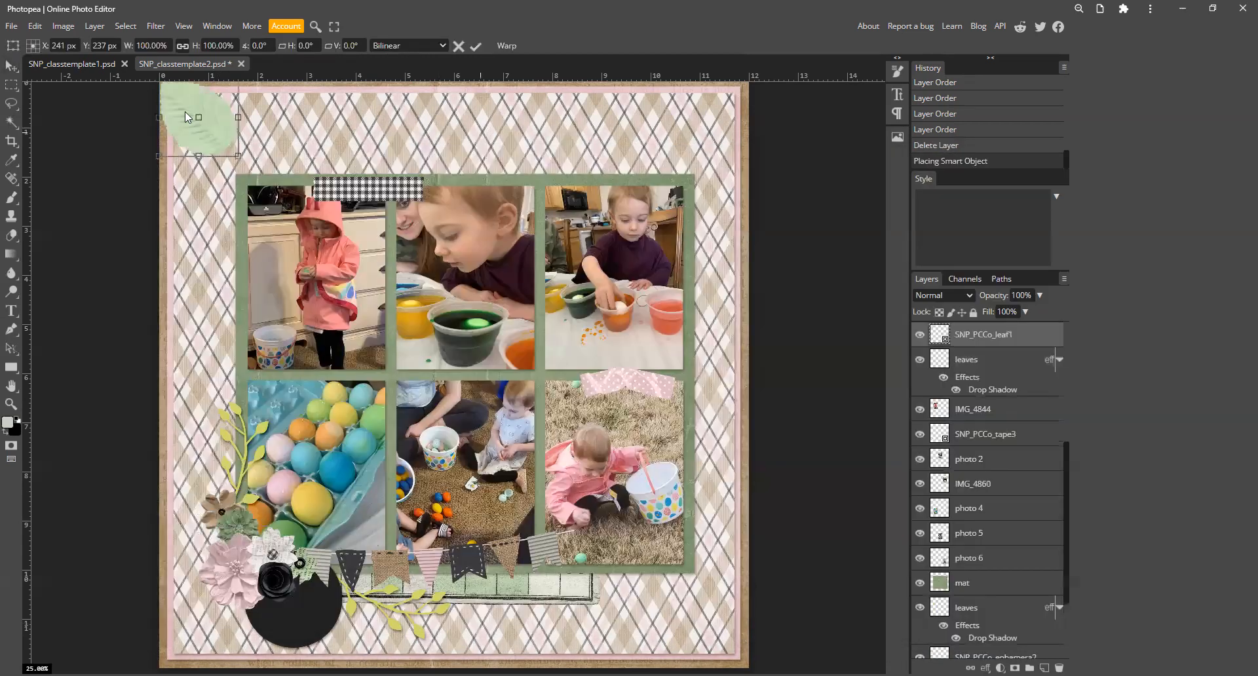
- Rotate SNP_PCCo_leaf1 about 42.3°, scale it to about 58.22% and tuck it behind the brown flower beside the egg photo
drag(185, 127, 218, 462)
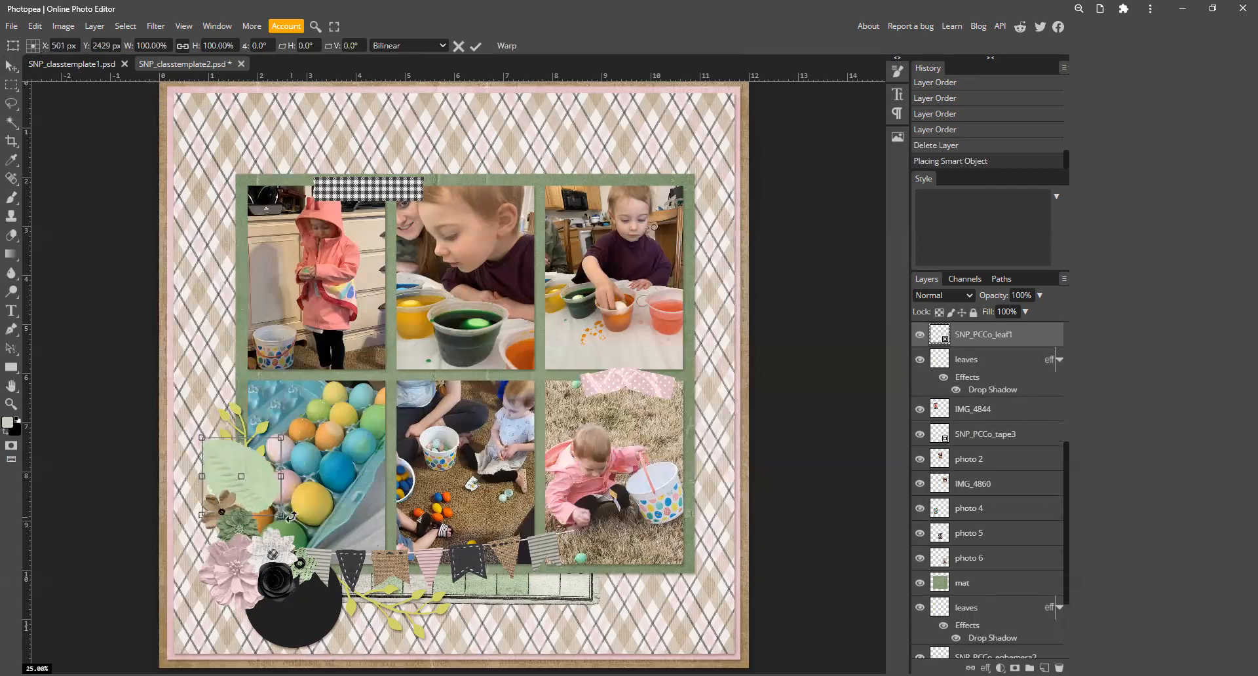
drag(291, 516, 250, 537)
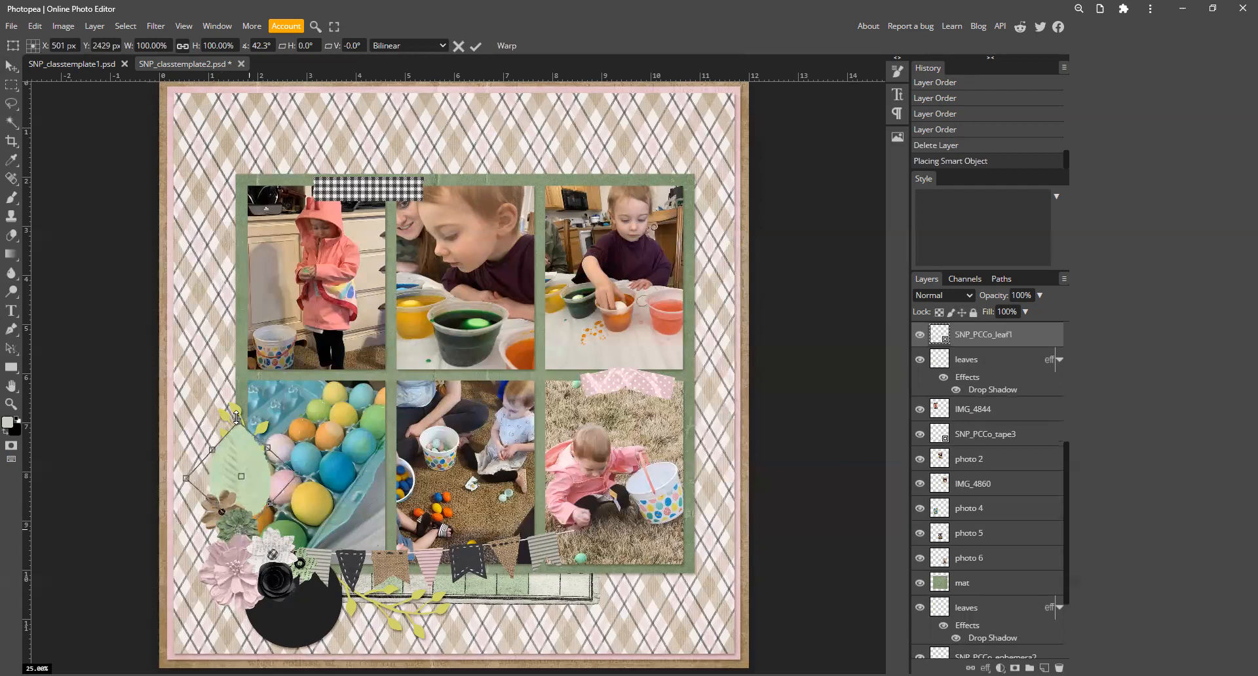
drag(236, 420, 236, 477)
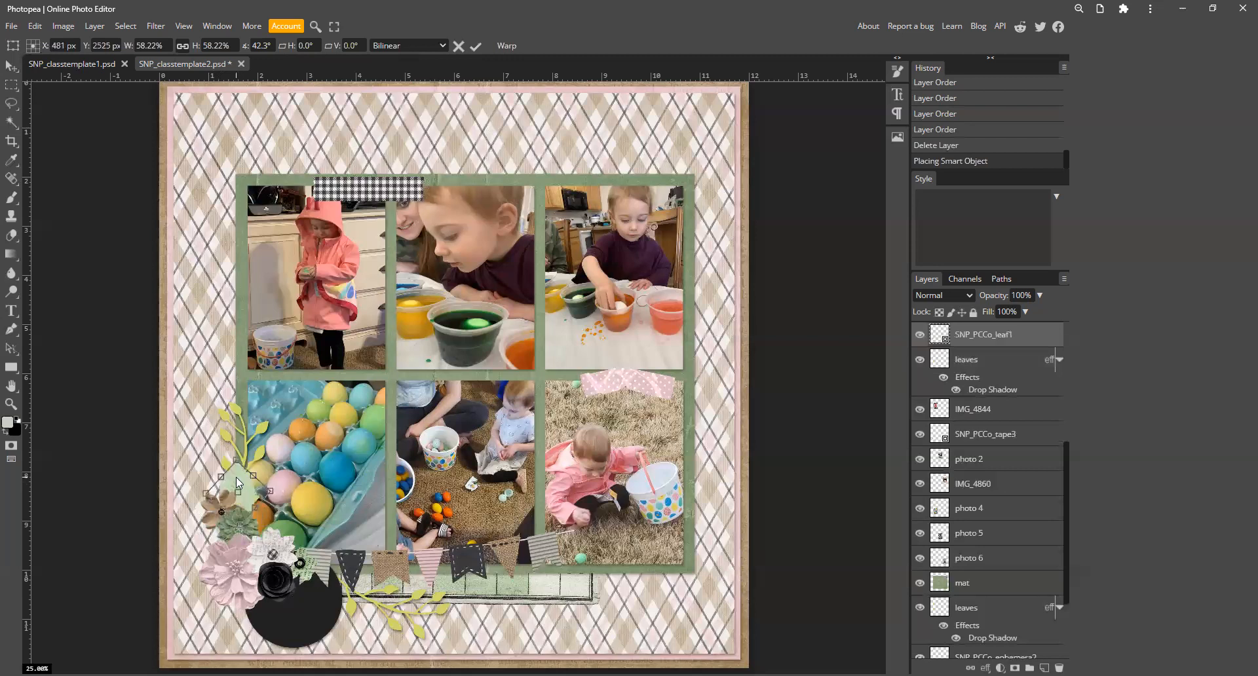
key(Return)
click(789, 504)
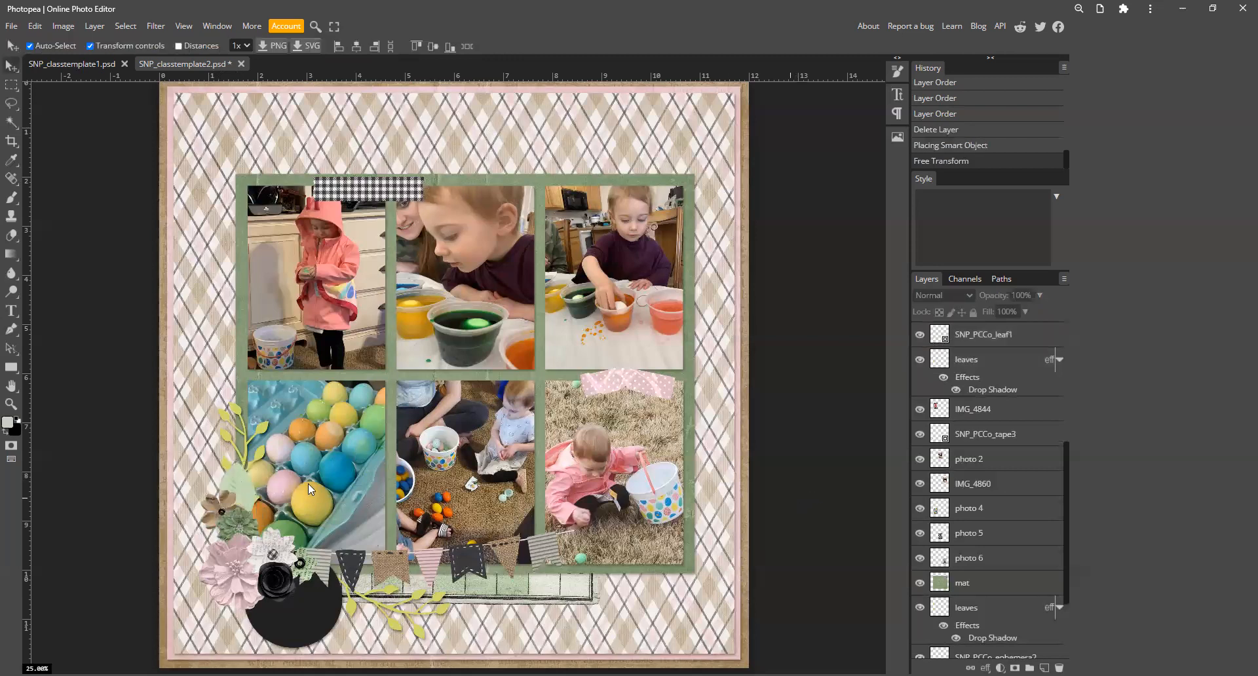
- Place SNP_PCCo_branch2 from the PeterCottontailCo folder directly above the template's leaves layer beside the egg photo
click(260, 426)
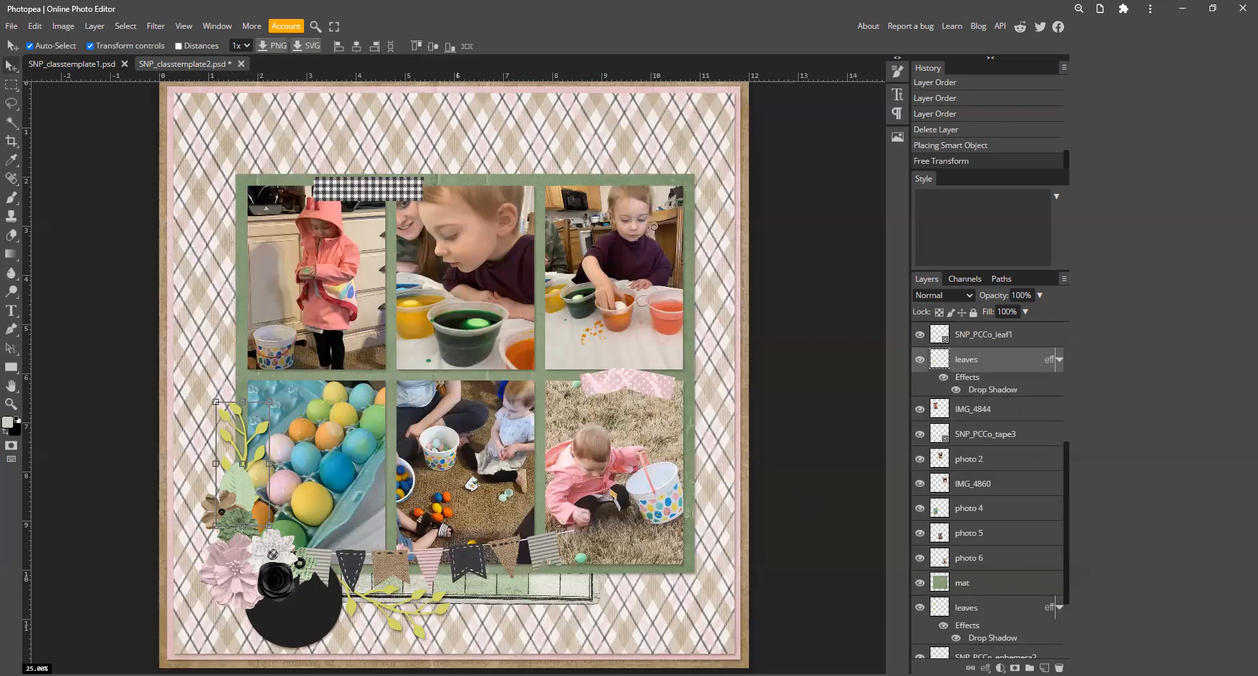
key(alt+Tab)
scroll(645, 447, up, 3)
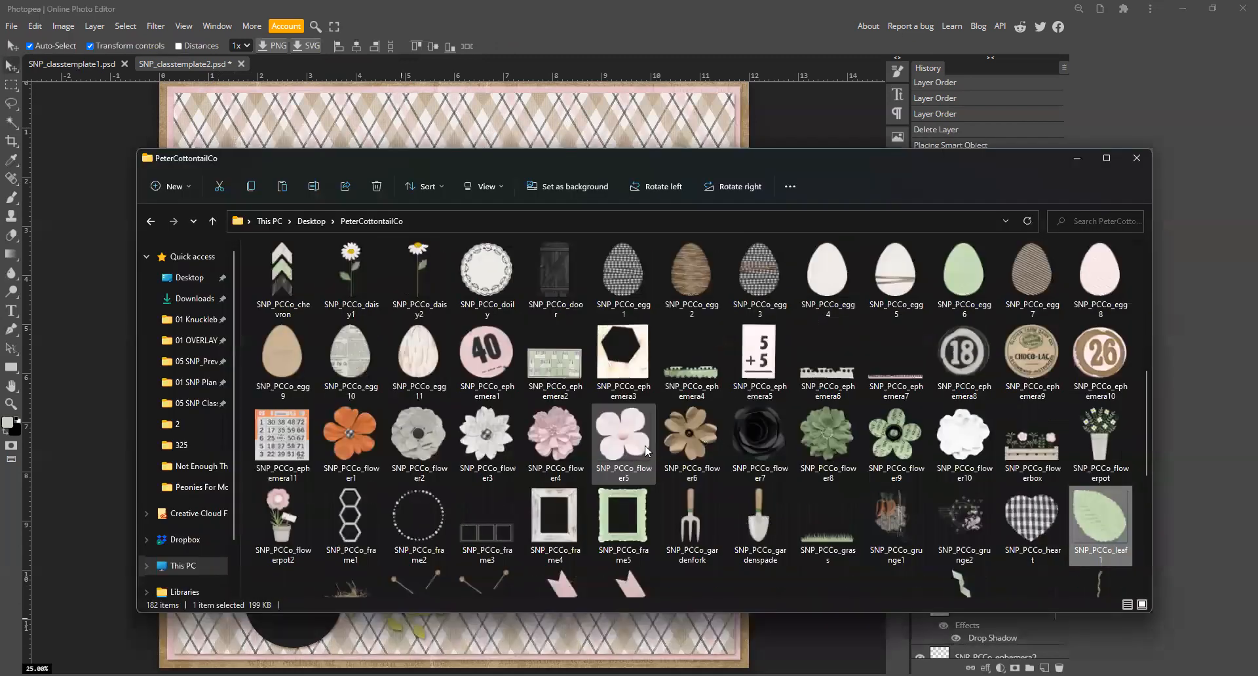
scroll(645, 447, up, 3)
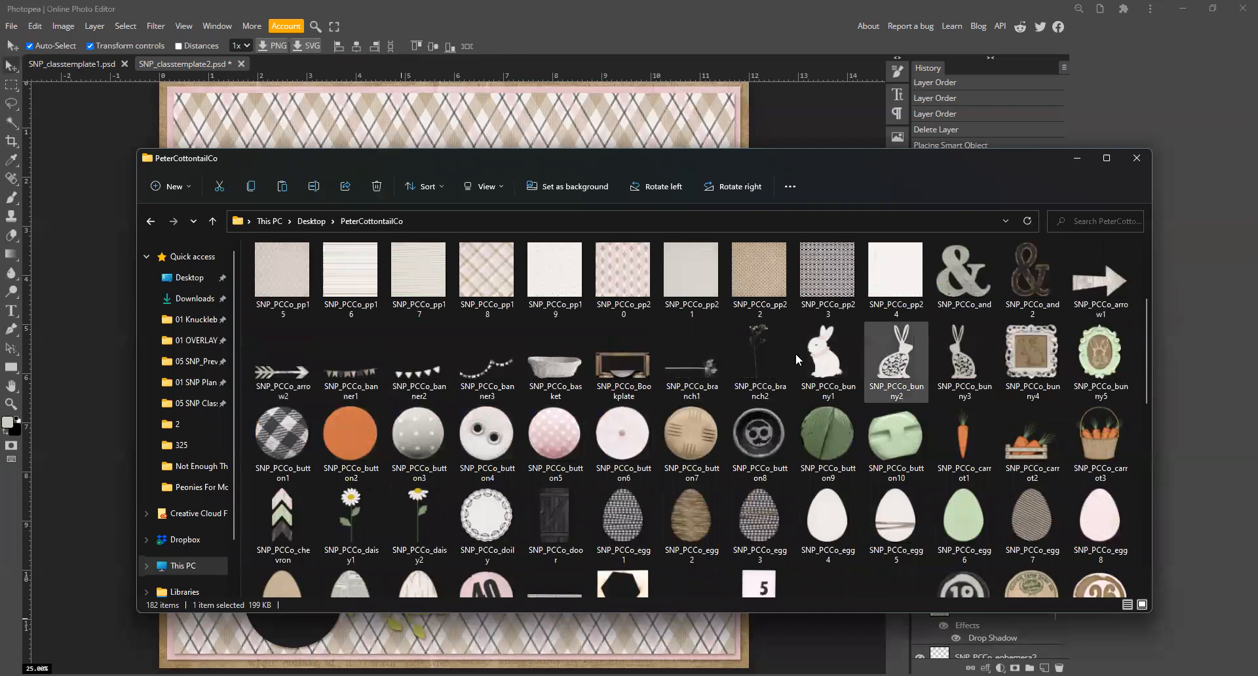
click(758, 346)
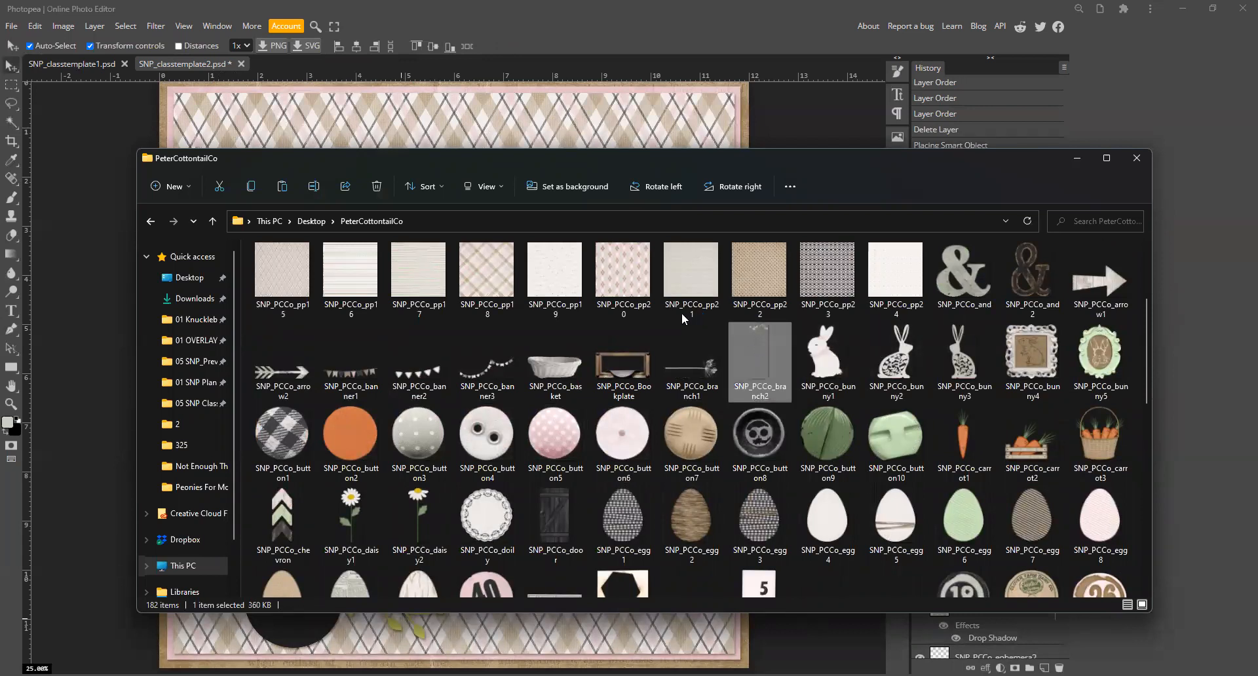
drag(443, 127, 402, 127)
- Scale SNP_PCCo_branch2 to about 56.97% and position it over the template's upper leaves, rising from behind the flower cluster
drag(184, 116, 238, 416)
drag(315, 367, 271, 419)
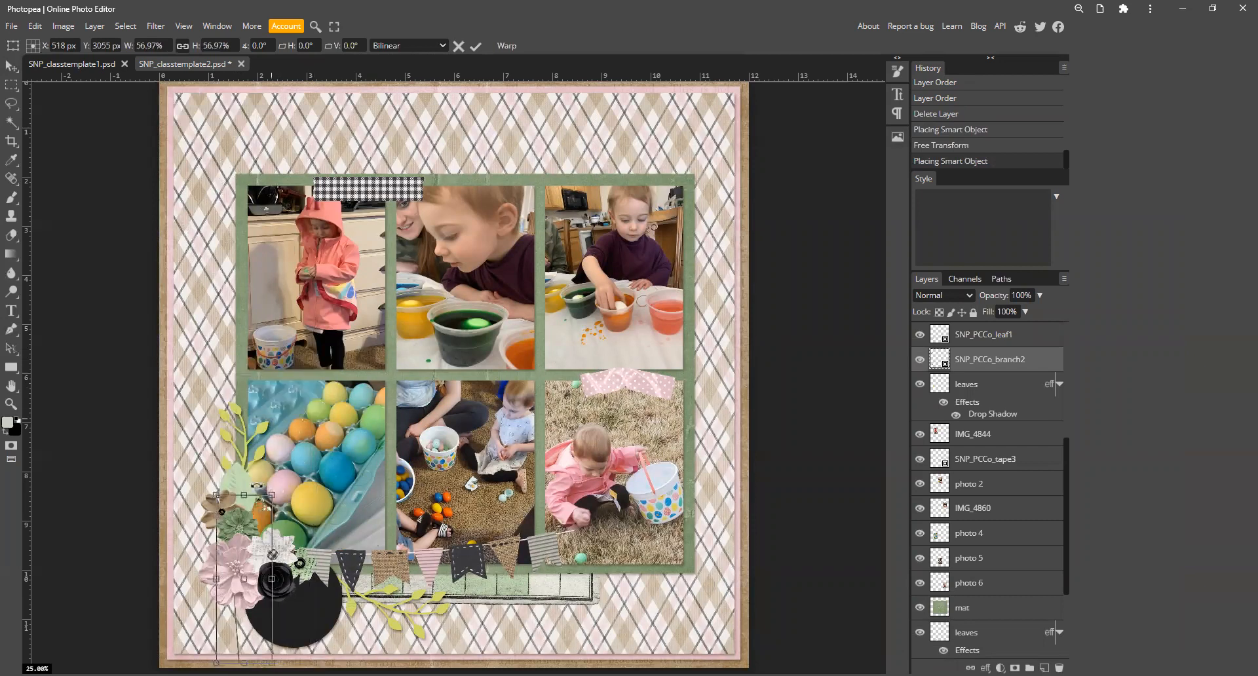
drag(261, 512, 259, 432)
key(Return)
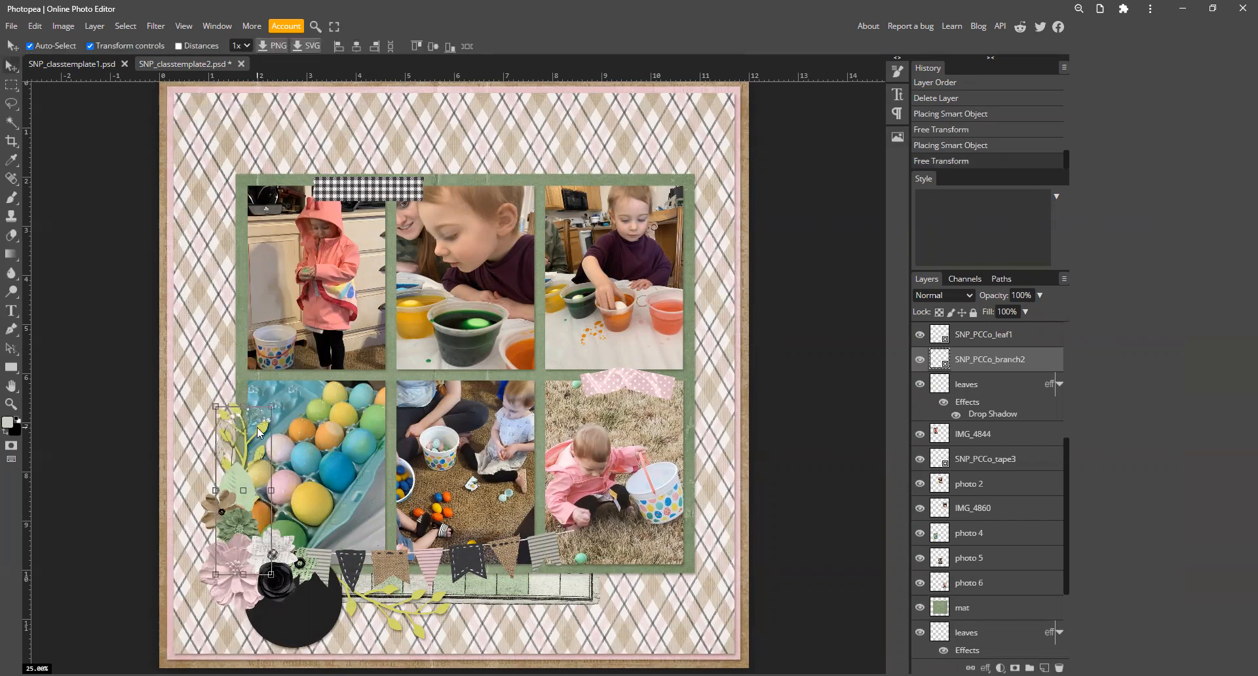
- Delete the template's two leaves layers, one beside the egg photo and one below the banner
click(459, 425)
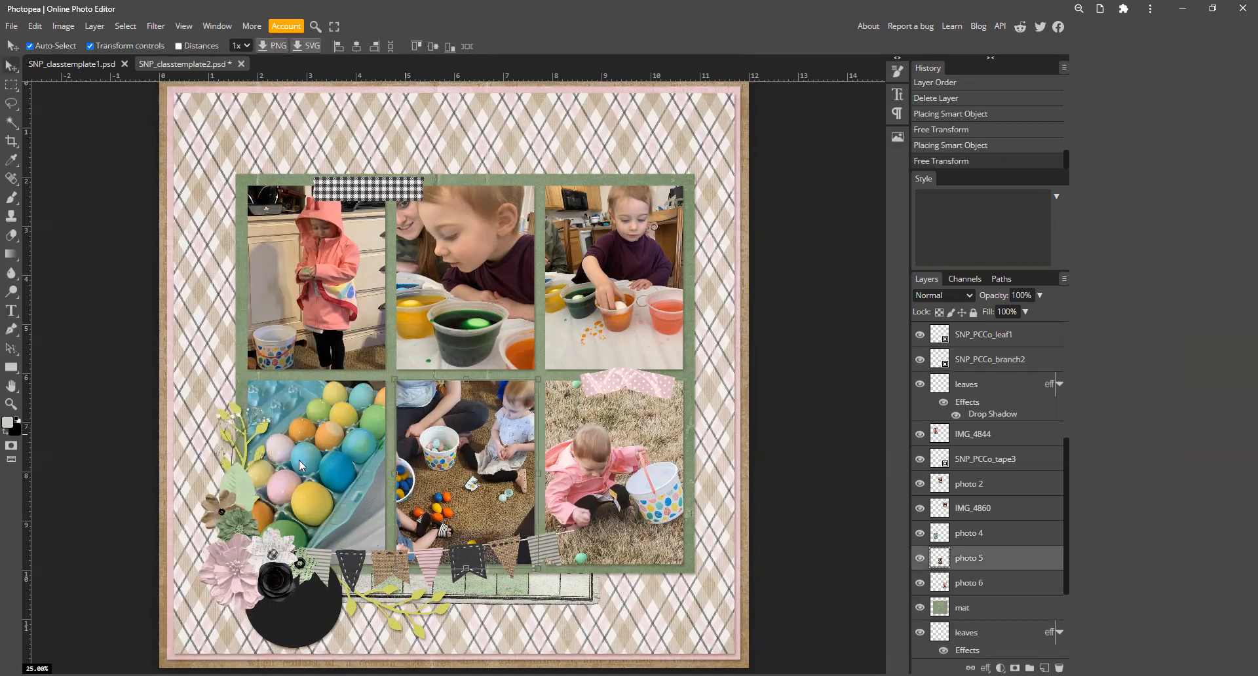
click(261, 434)
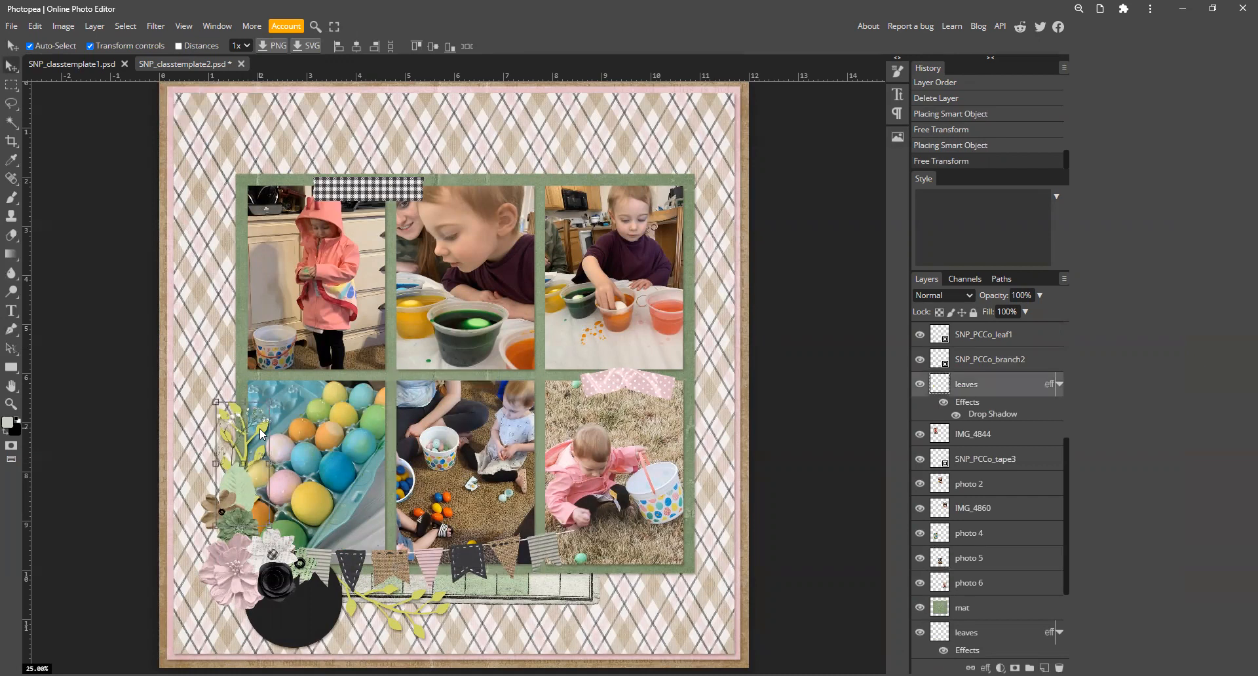
key(Delete)
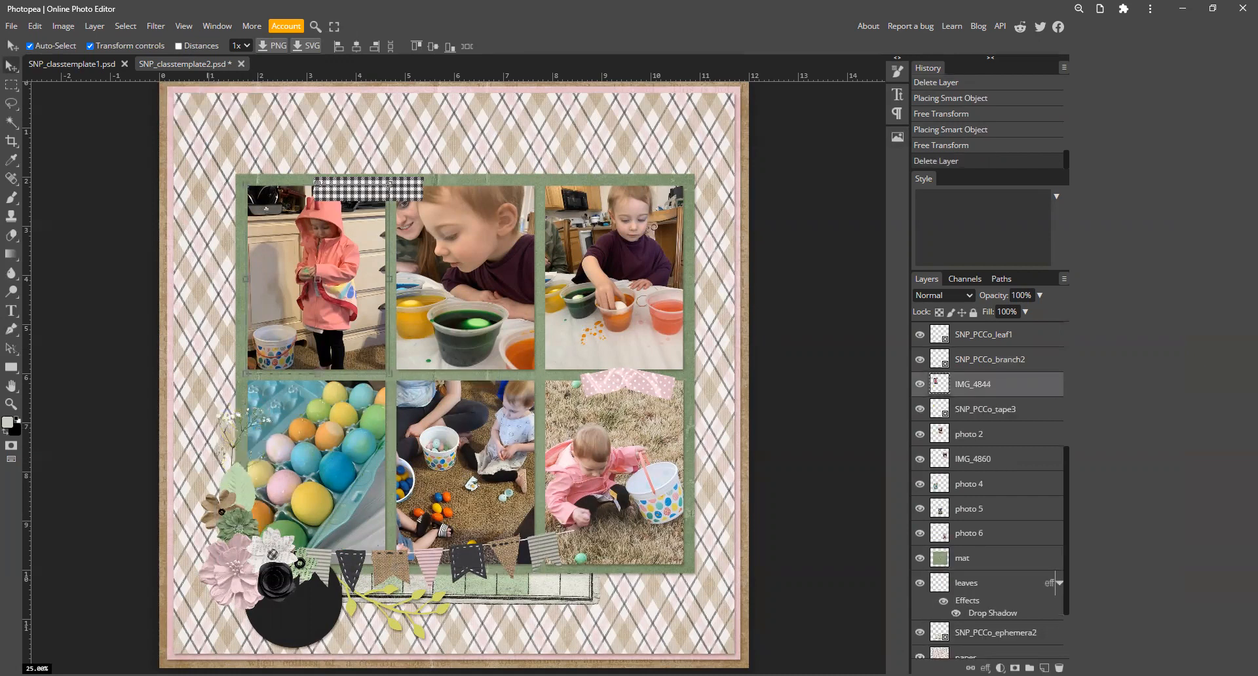
click(397, 631)
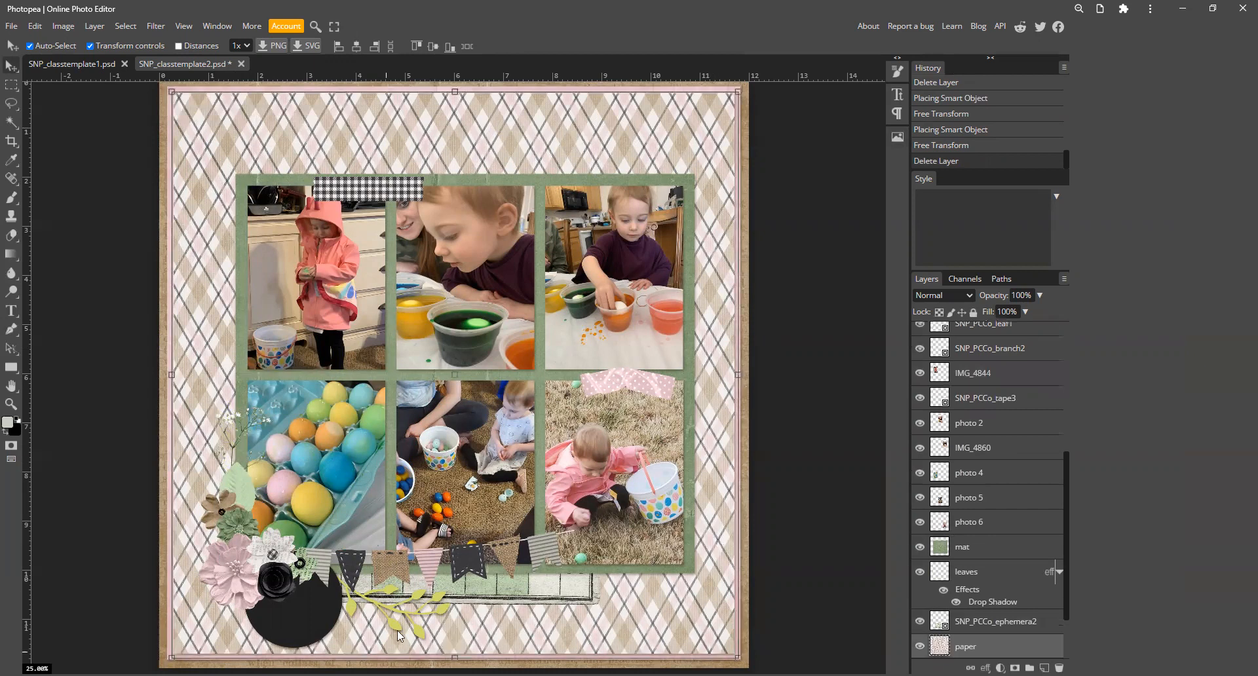
click(414, 595)
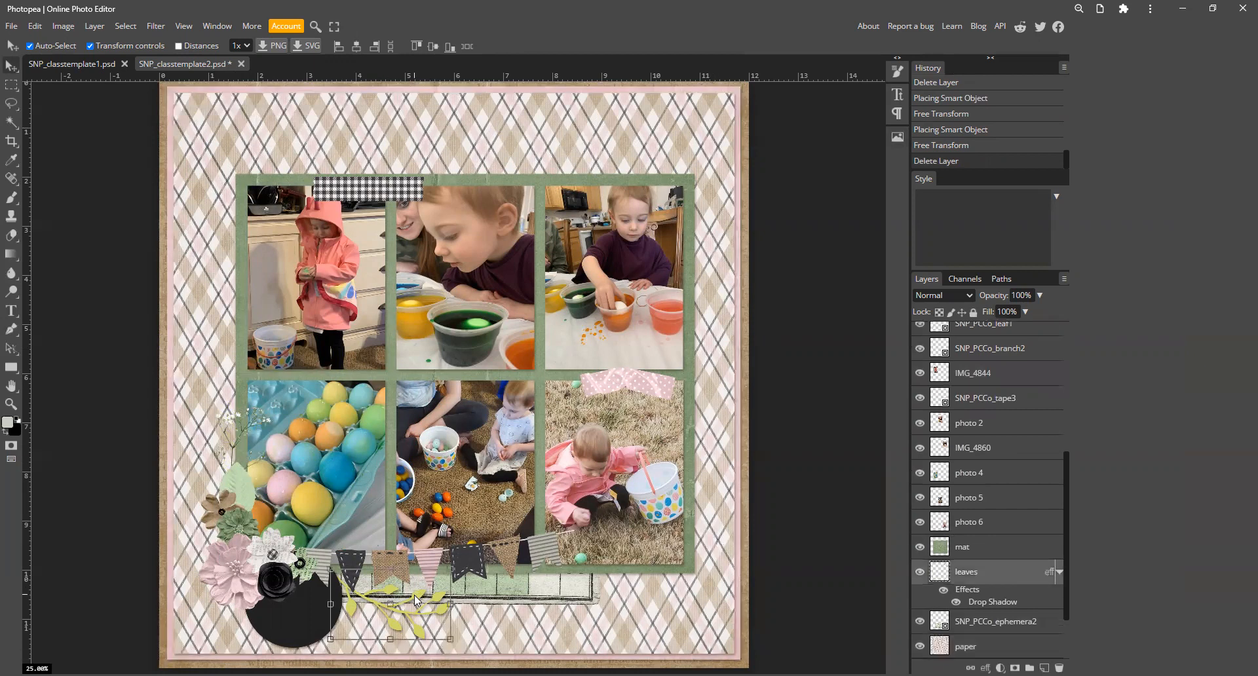
key(Delete)
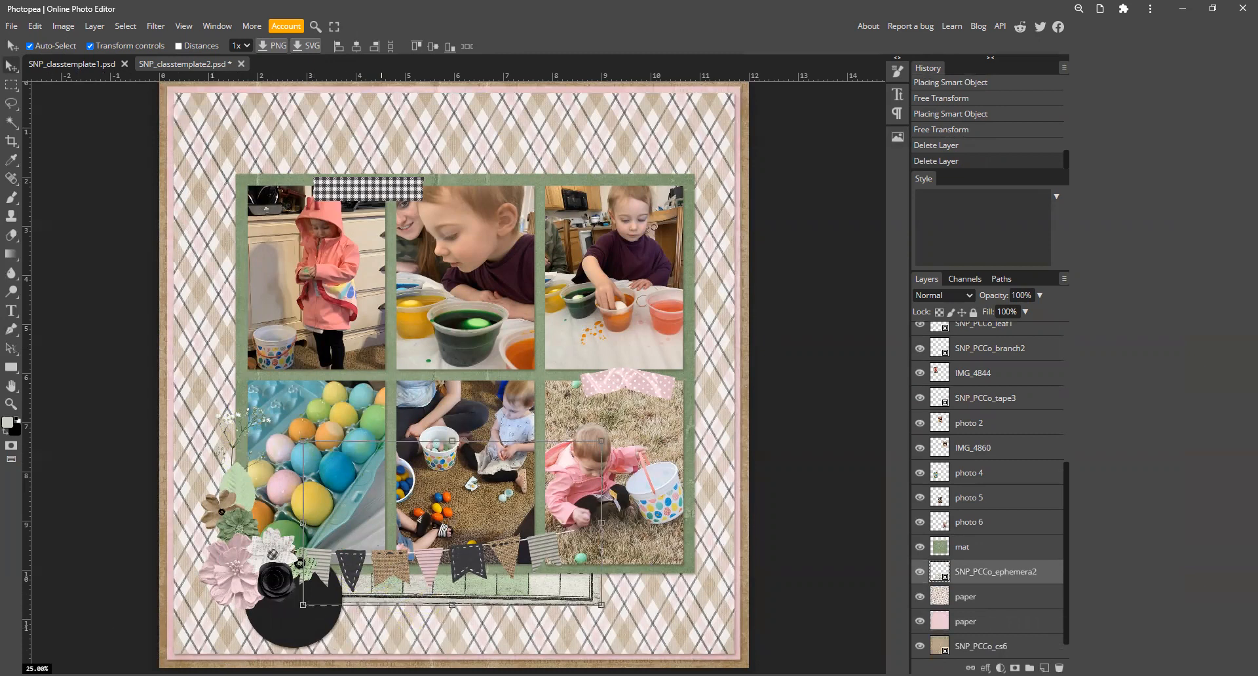
- Place SNP_PCCo_branch1 from the PeterCottontailCo folder directly above the SNP_PCCo_ephemera2 layer
key(alt+Tab)
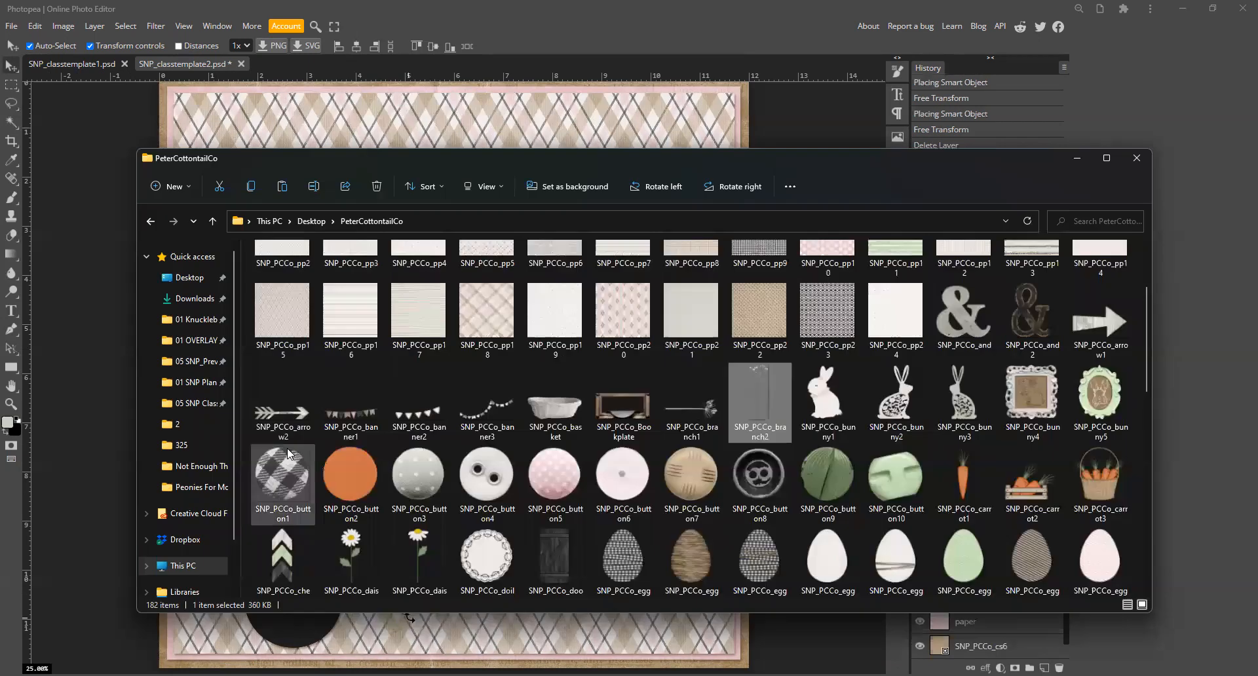
click(708, 407)
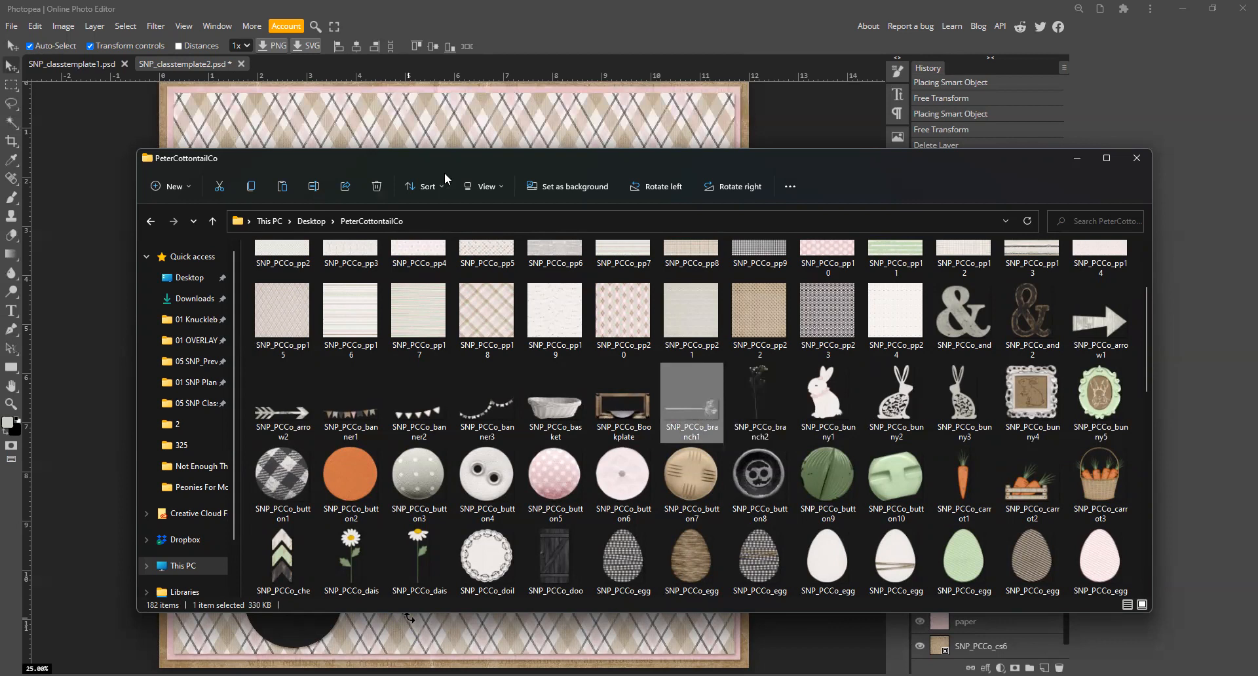
drag(409, 617, 377, 622)
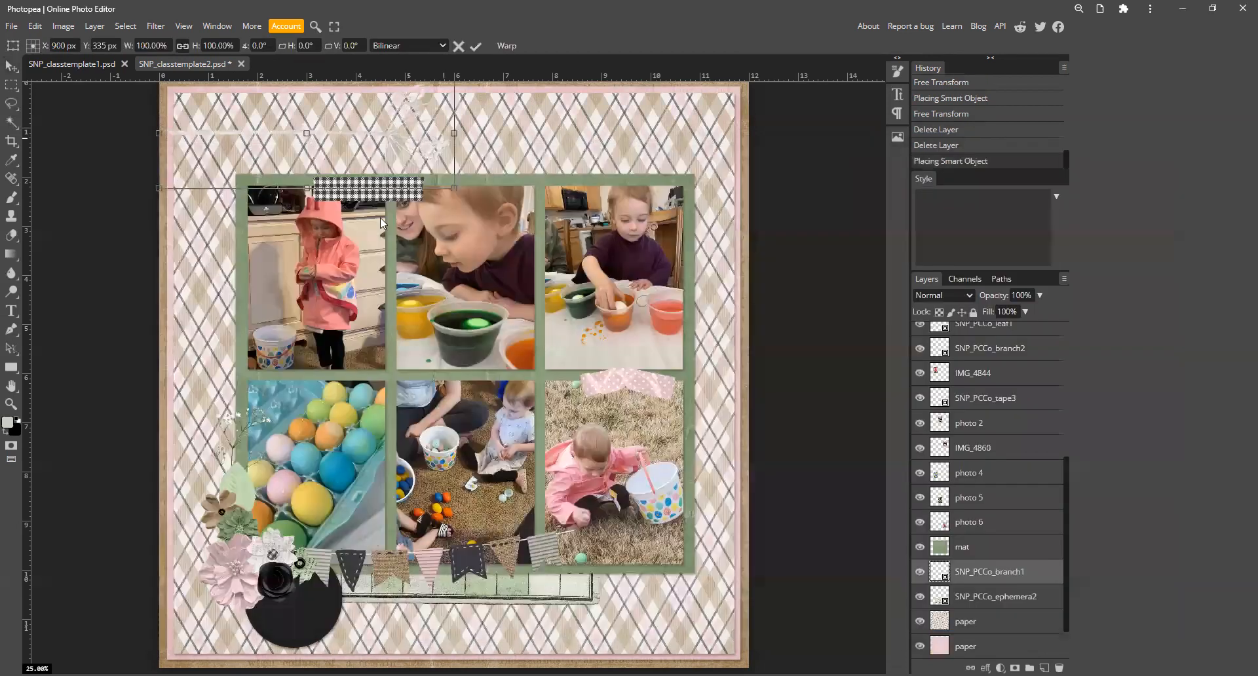
- Scale SNP_PCCo_branch1 to about 60.50%, rotate it about 3.3° and position it so its tip extends from behind the black circle
drag(346, 158, 376, 597)
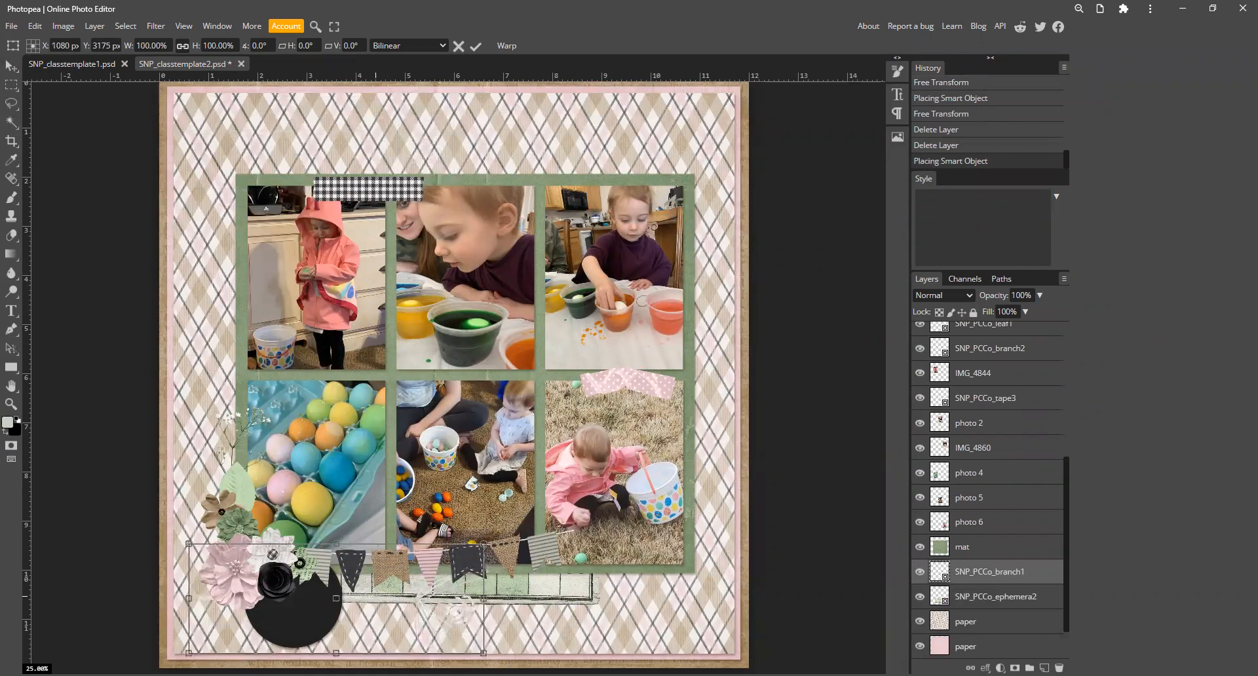
drag(189, 544, 305, 587)
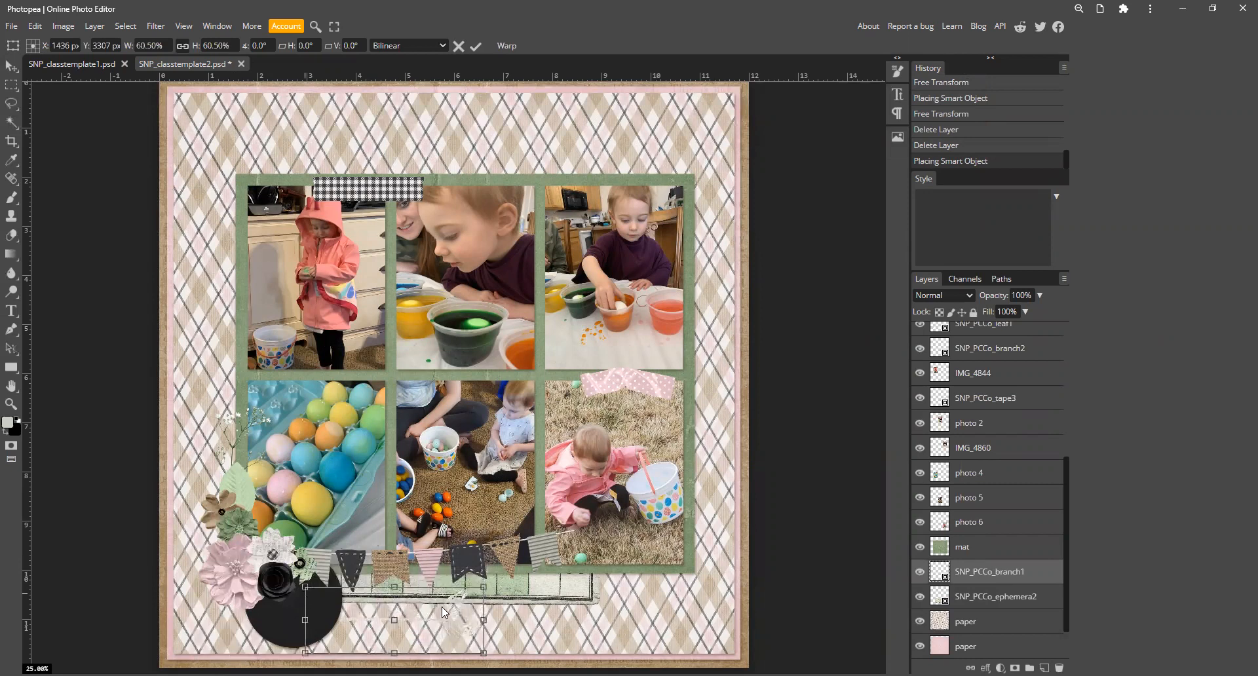
drag(445, 609, 355, 590)
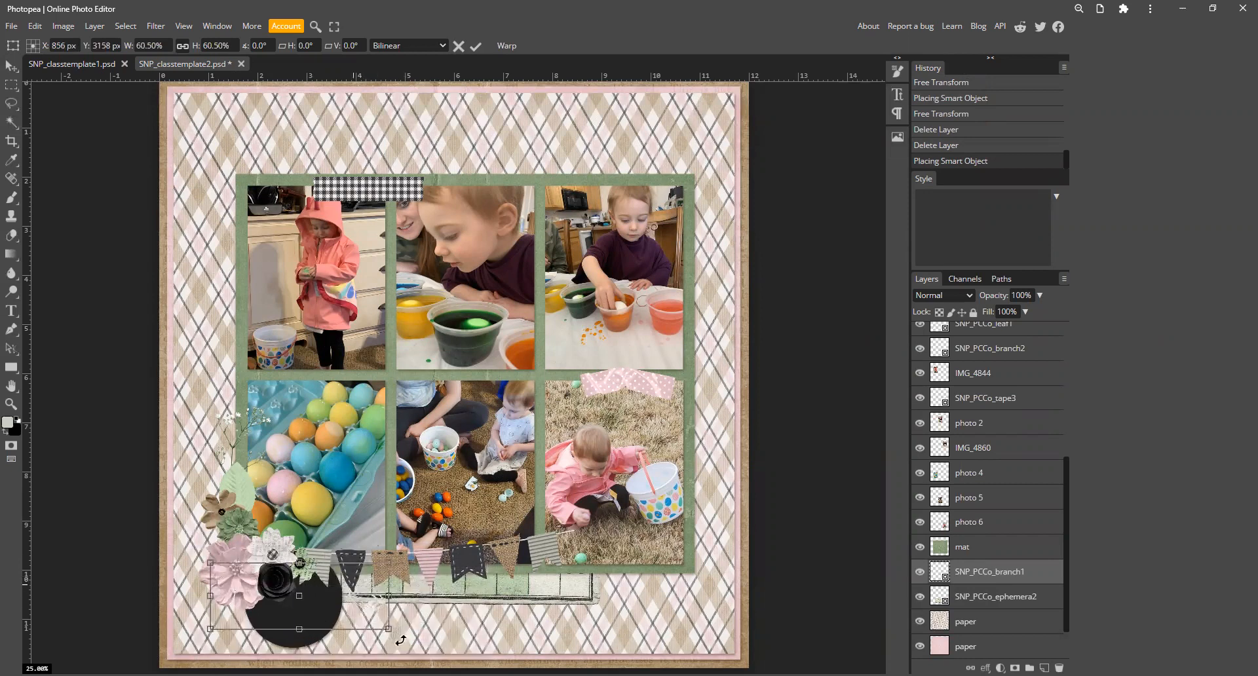
drag(405, 641, 403, 648)
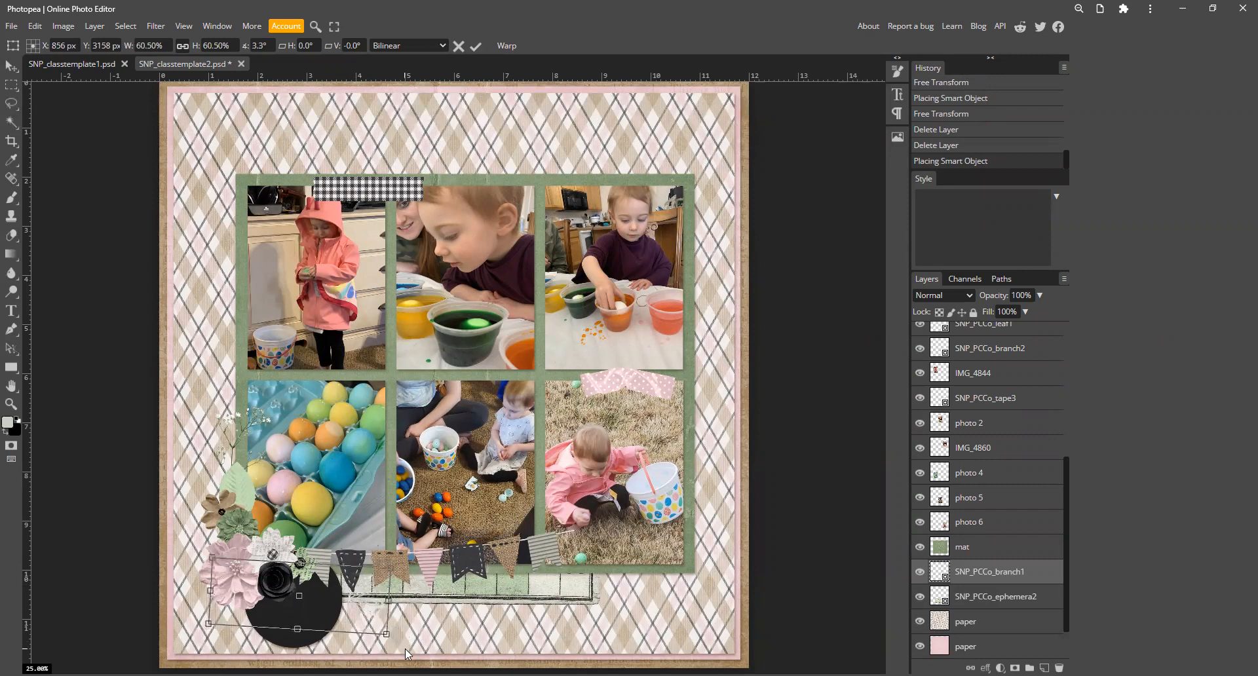
key(Return)
click(486, 585)
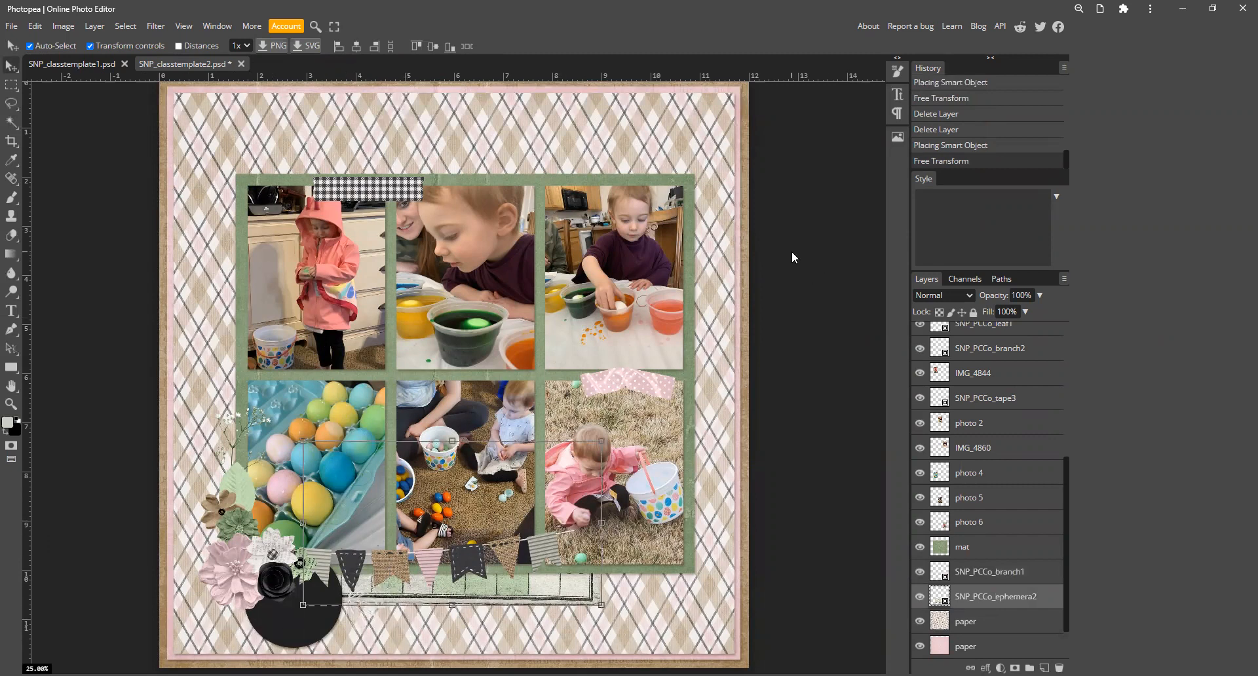
- Place SNP_PCCo_tag3 from the PeterCottontailCo folder directly above the black circle's SNP_ARRTI_ephemera1 layer
click(311, 587)
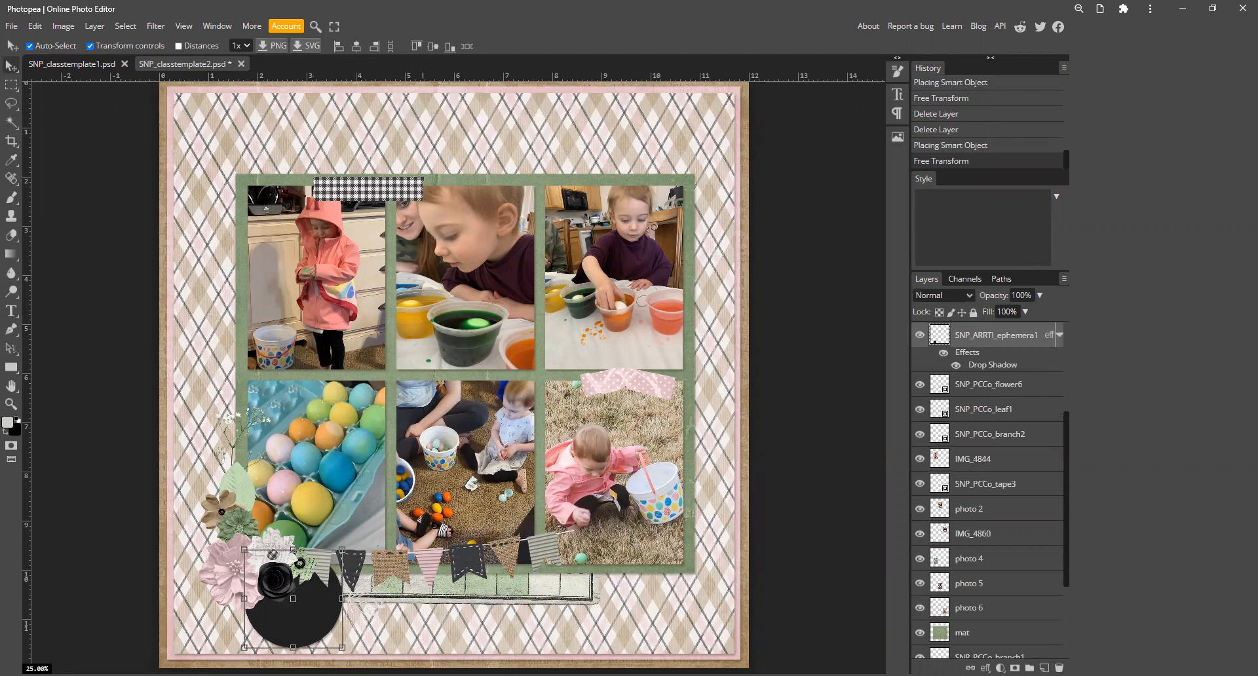
key(alt+Tab)
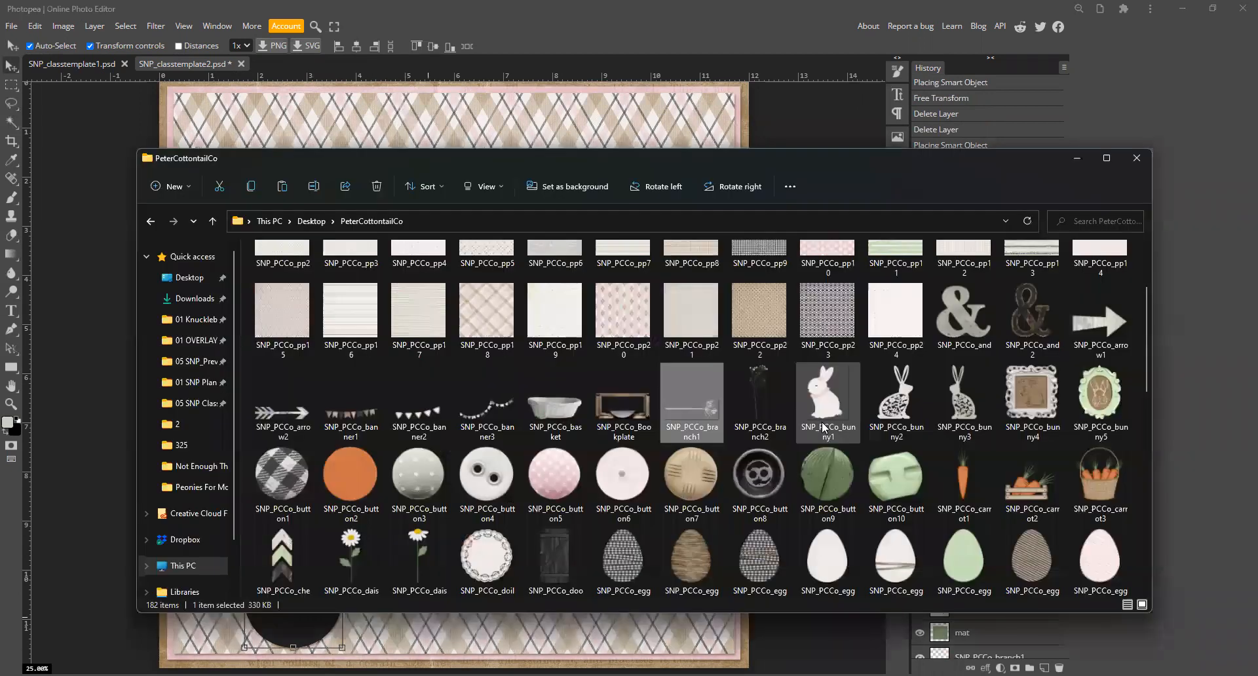
scroll(822, 422, down, 3)
scroll(822, 422, down, 10)
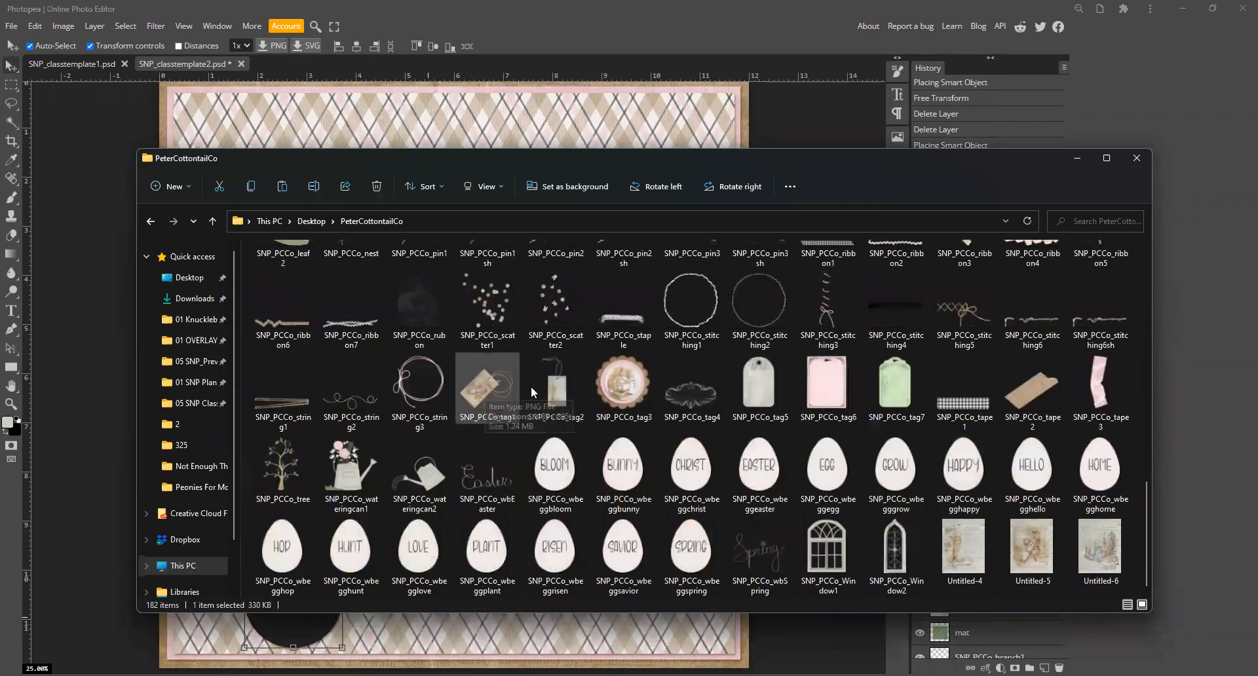
click(620, 378)
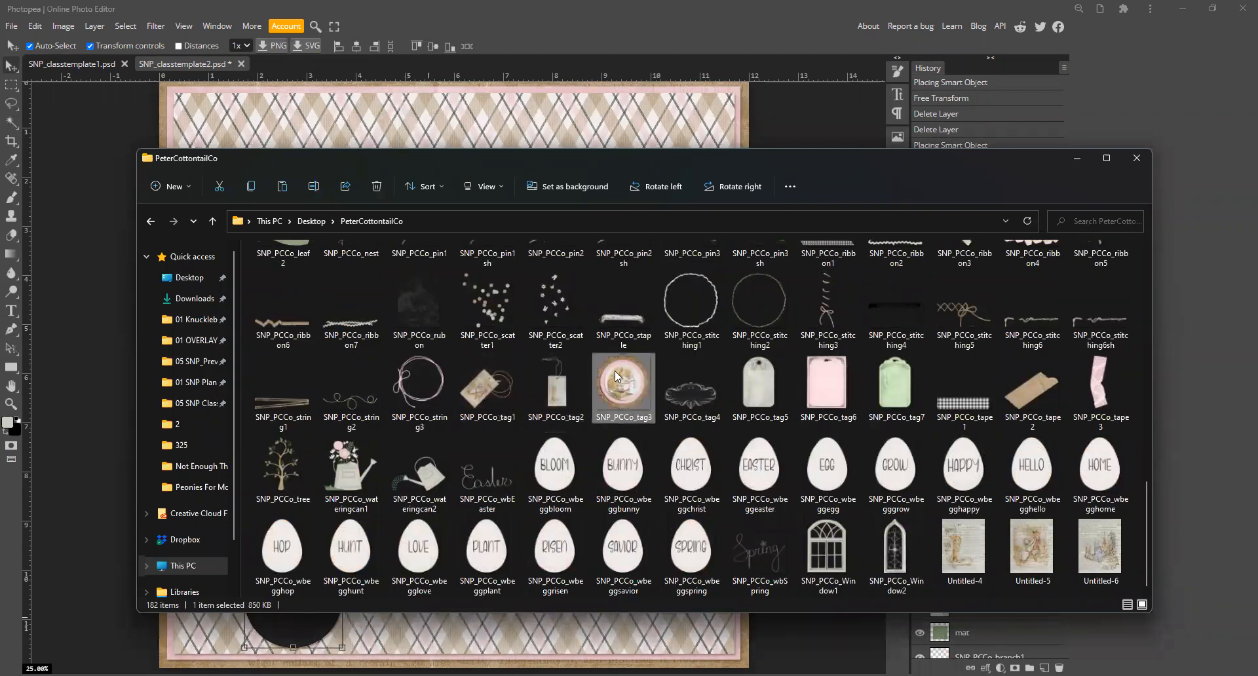
drag(486, 148, 484, 138)
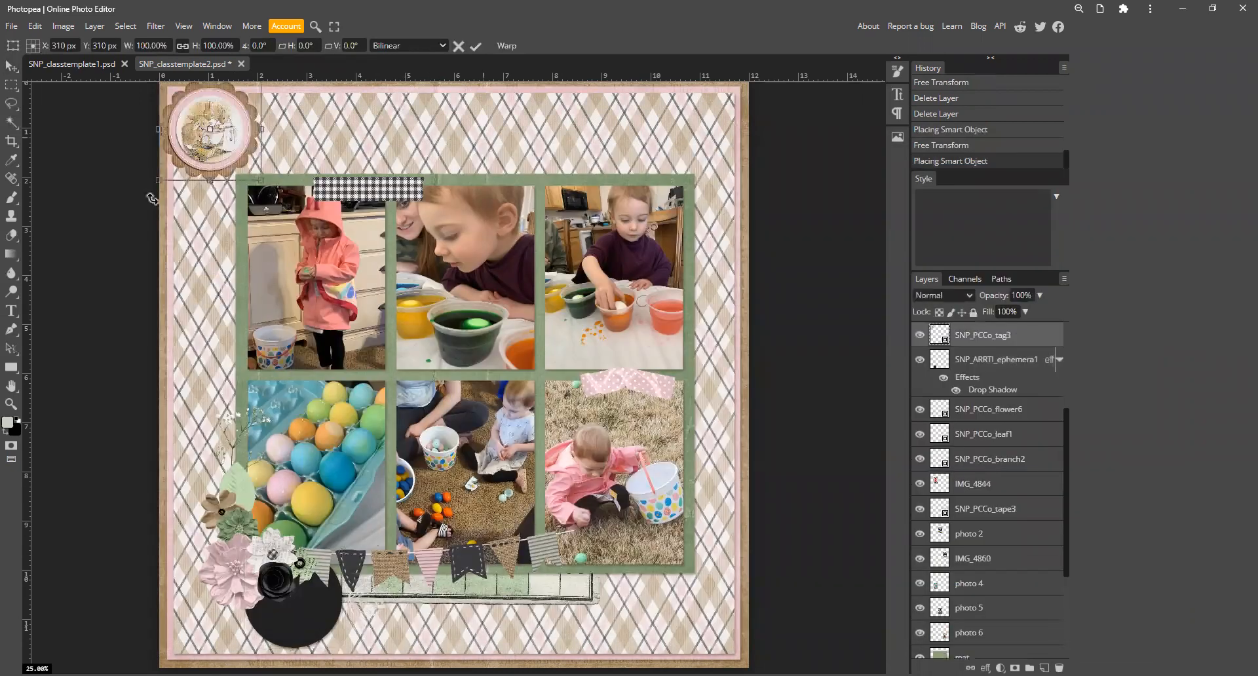
- Position SNP_PCCo_tag3 at 100% scale over the black circle, tucked under the flower cluster
drag(200, 134, 287, 606)
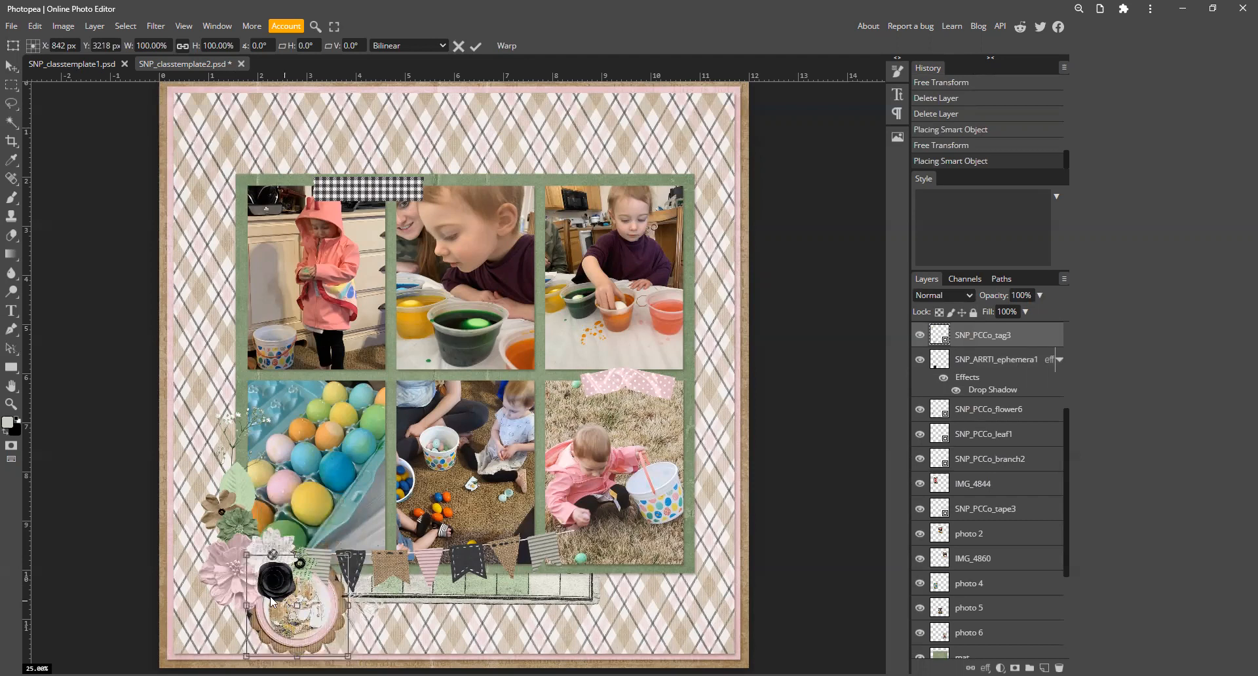
key(Return)
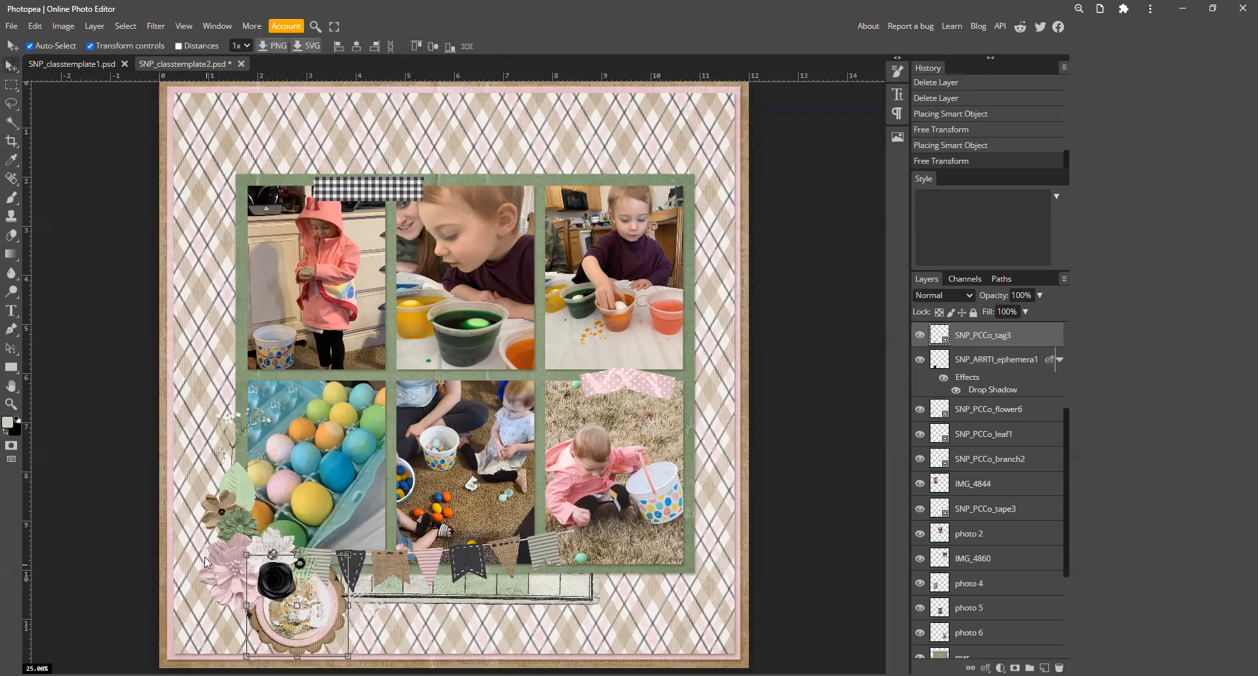
drag(609, 618, 608, 616)
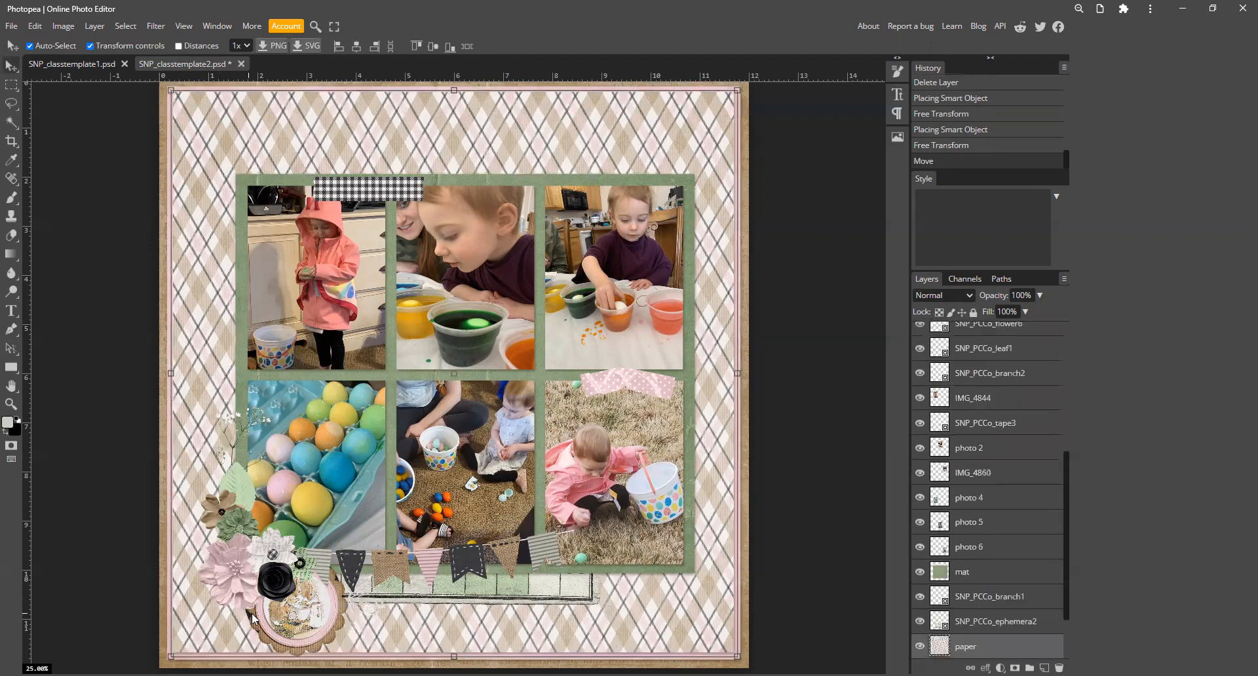
- Move SNP_PCCo_tag3 one level down in the layer order and delete the black circle layer SNP_ARRTI_ephemera1
click(282, 615)
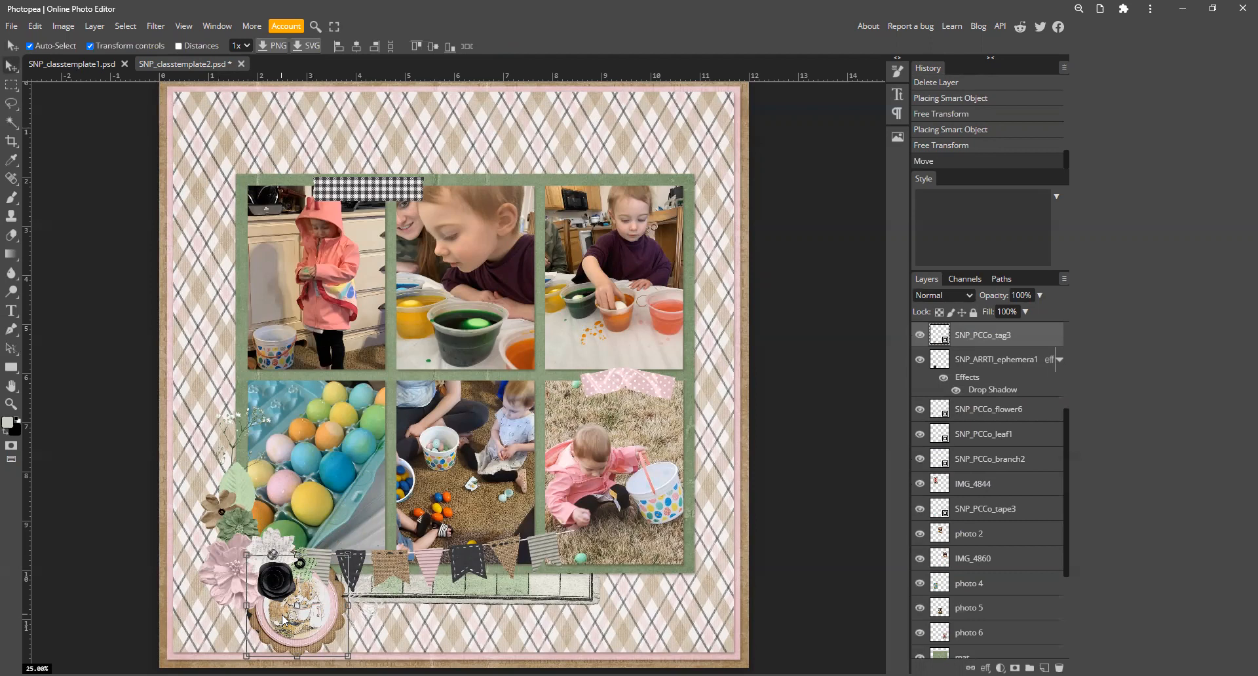
key(ctrl+bracketleft)
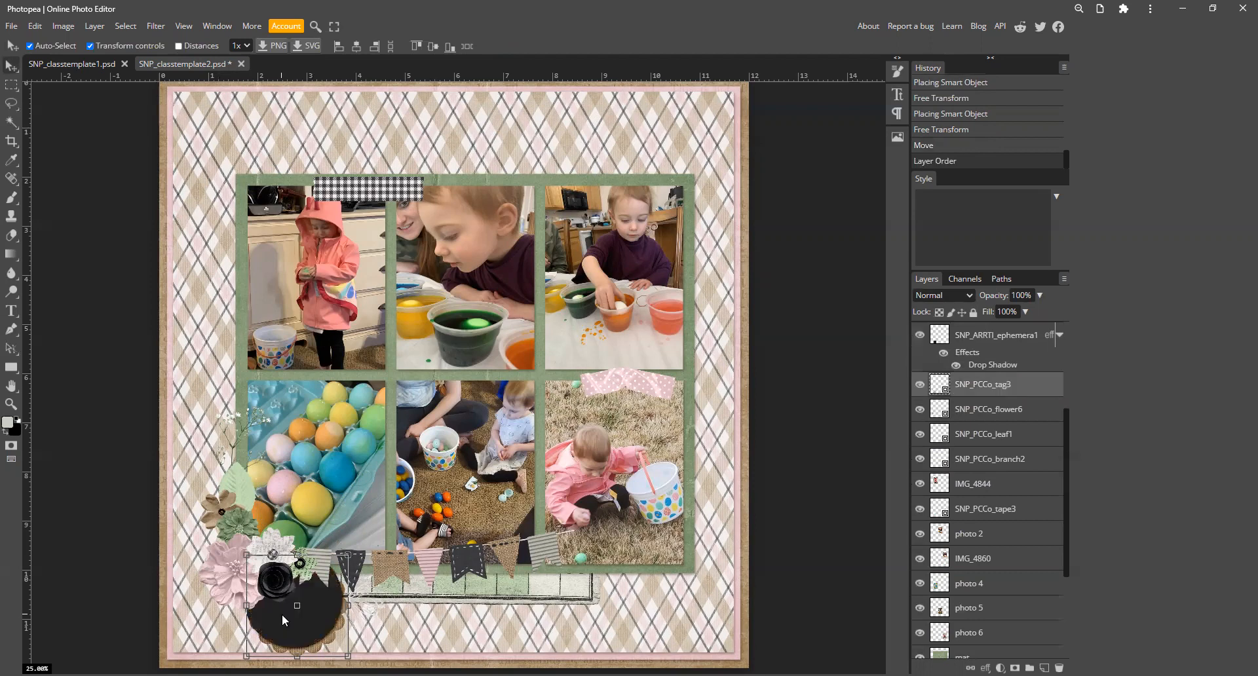
click(322, 600)
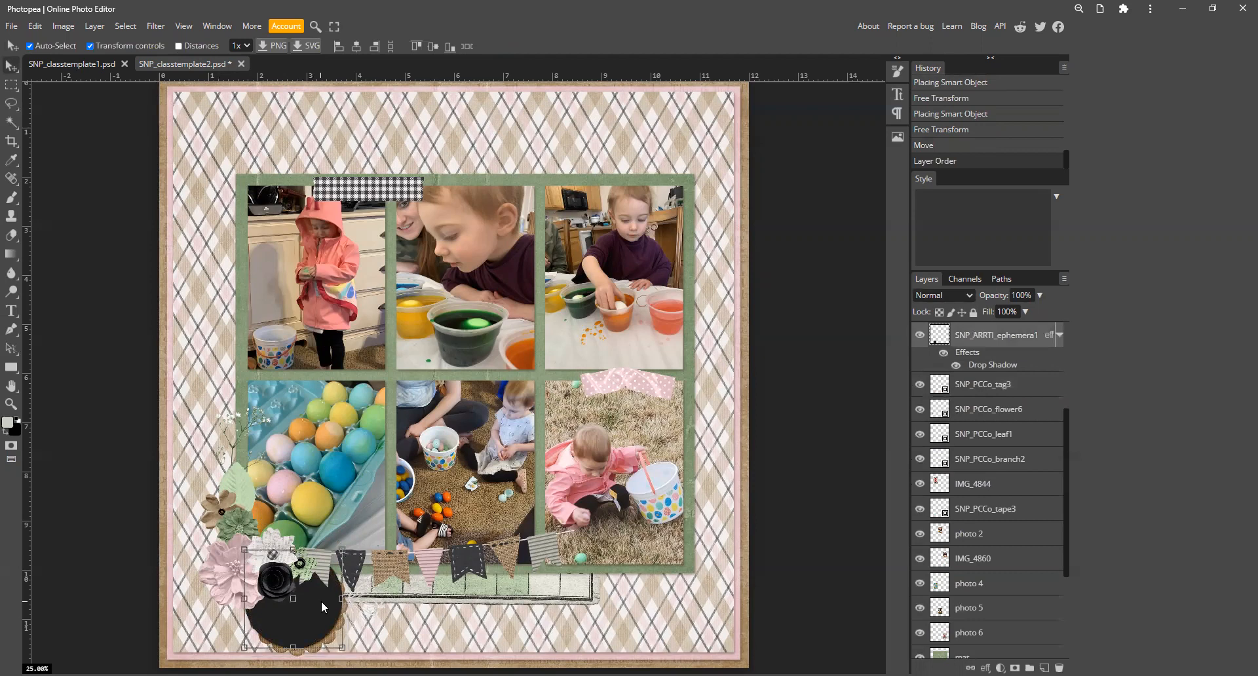
key(Delete)
click(785, 518)
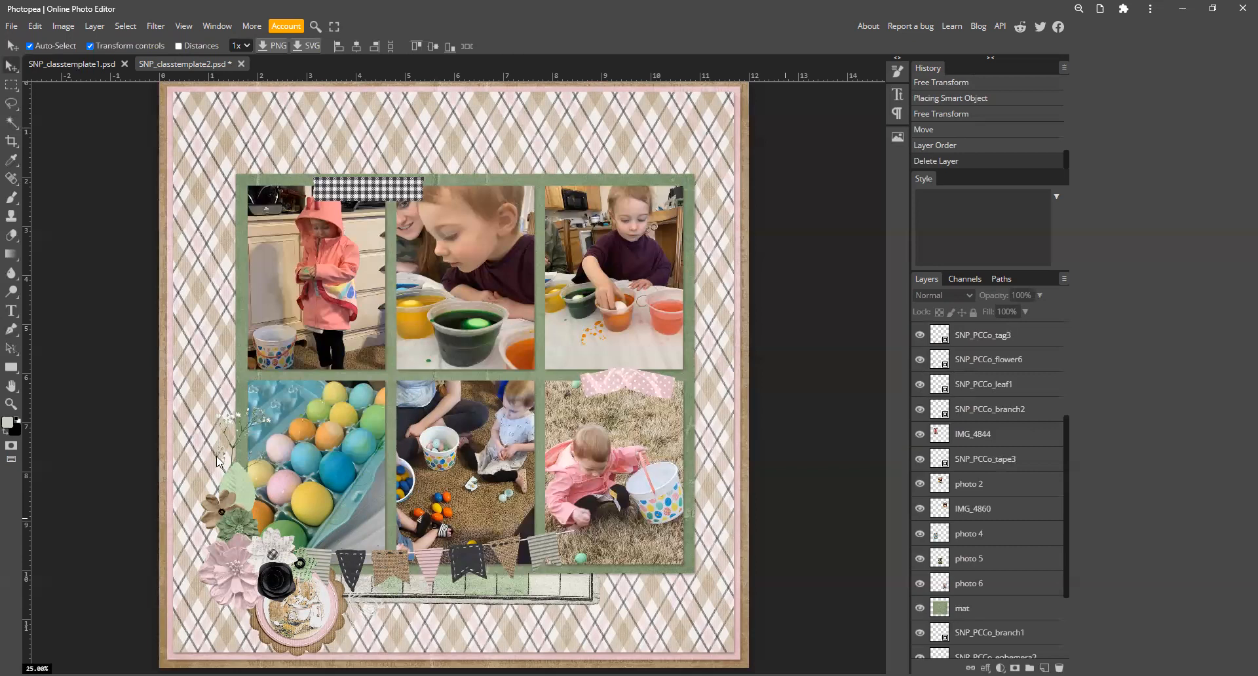
- Load the shadow style file "SNP_Shadows_Styles_LEFT_RIGHT_ For PHOTOSHOP" from the 05 SNP Classes folder and keep it for future sessions
click(1057, 196)
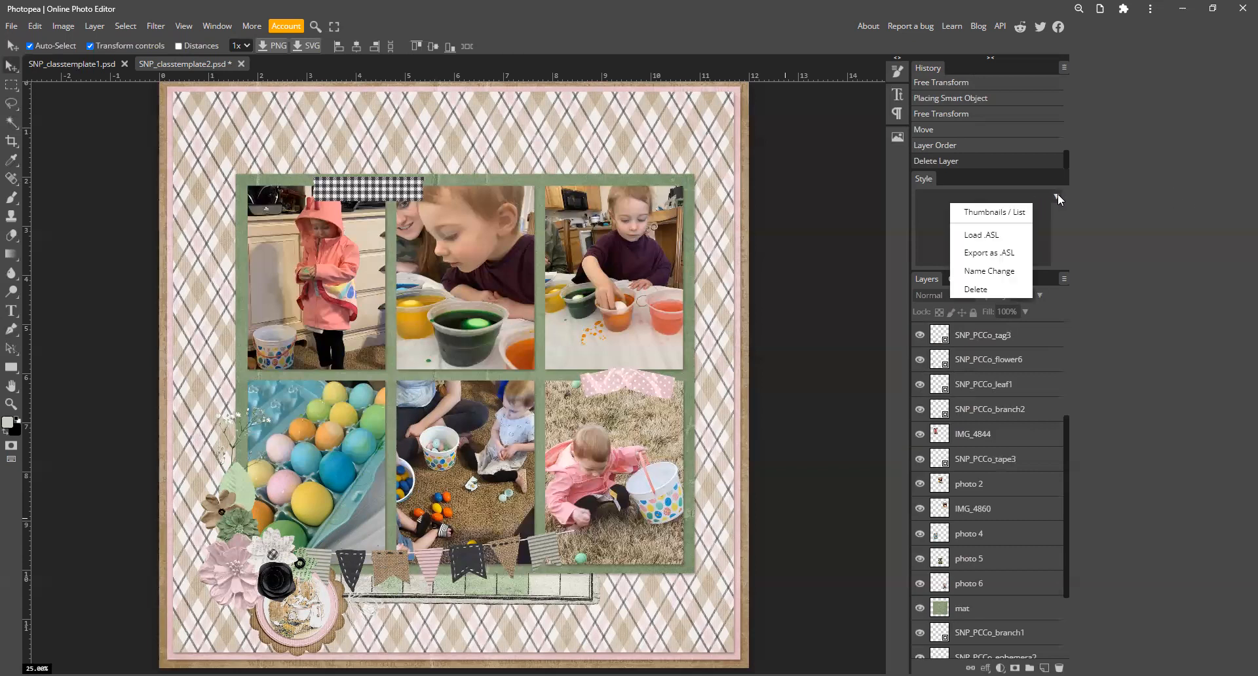
click(986, 235)
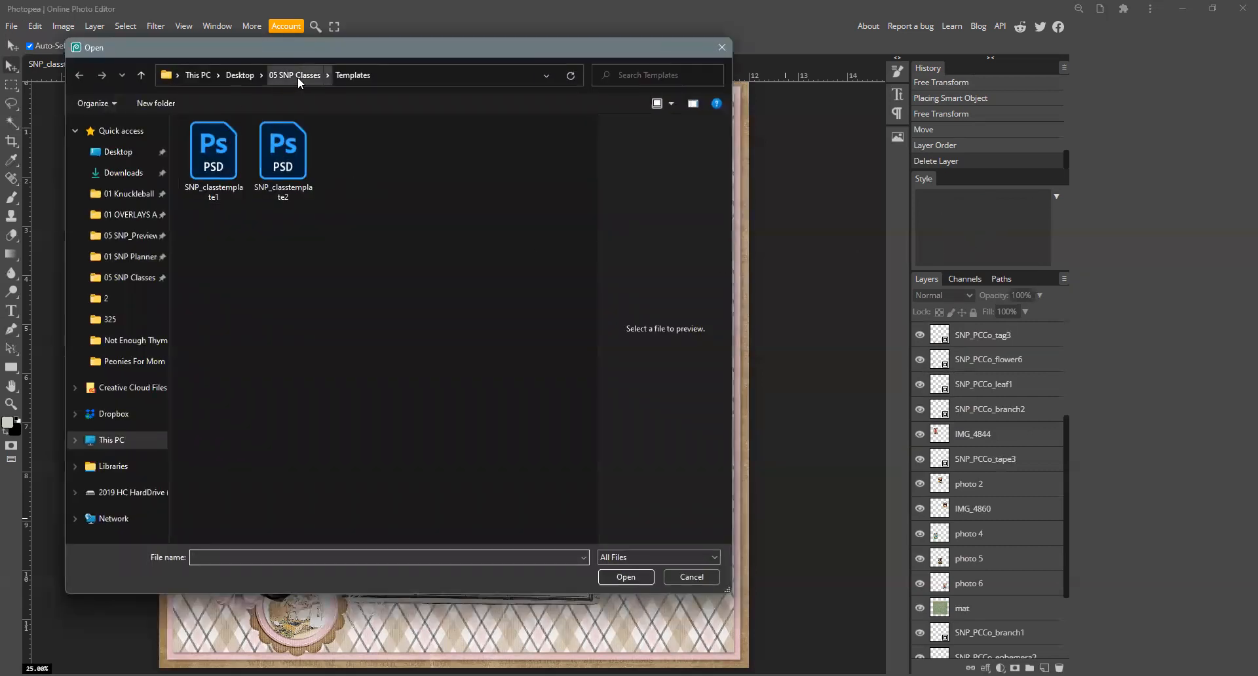
click(297, 74)
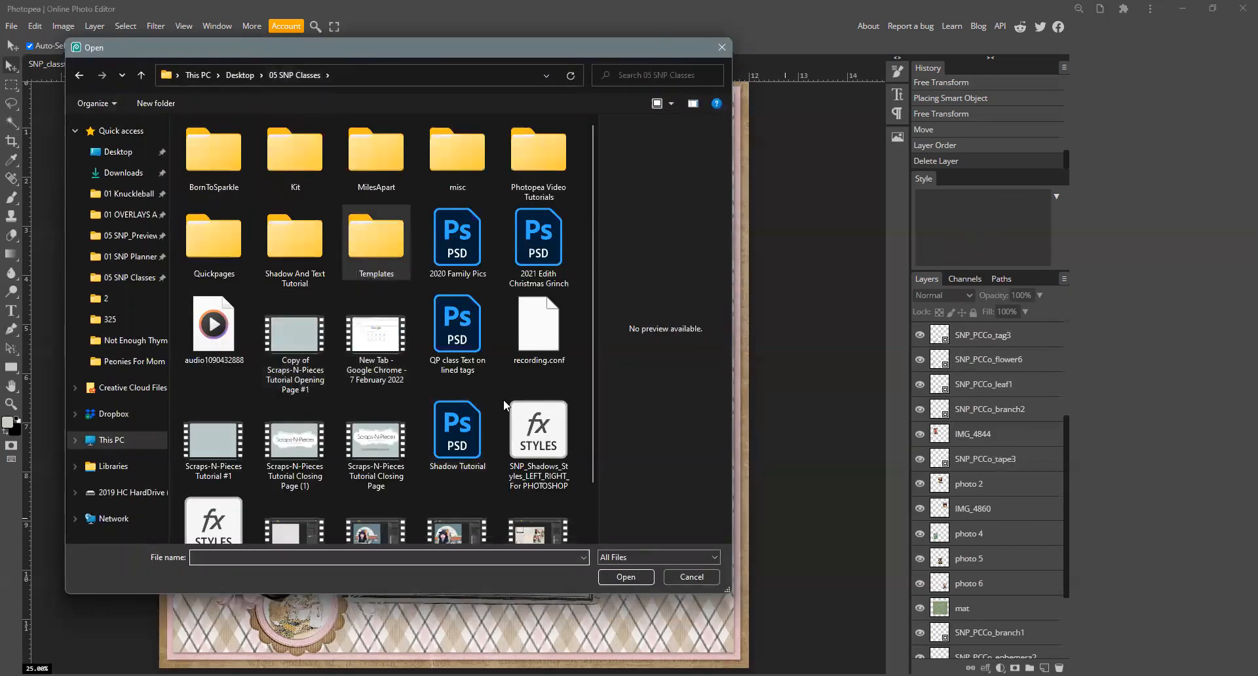
click(533, 429)
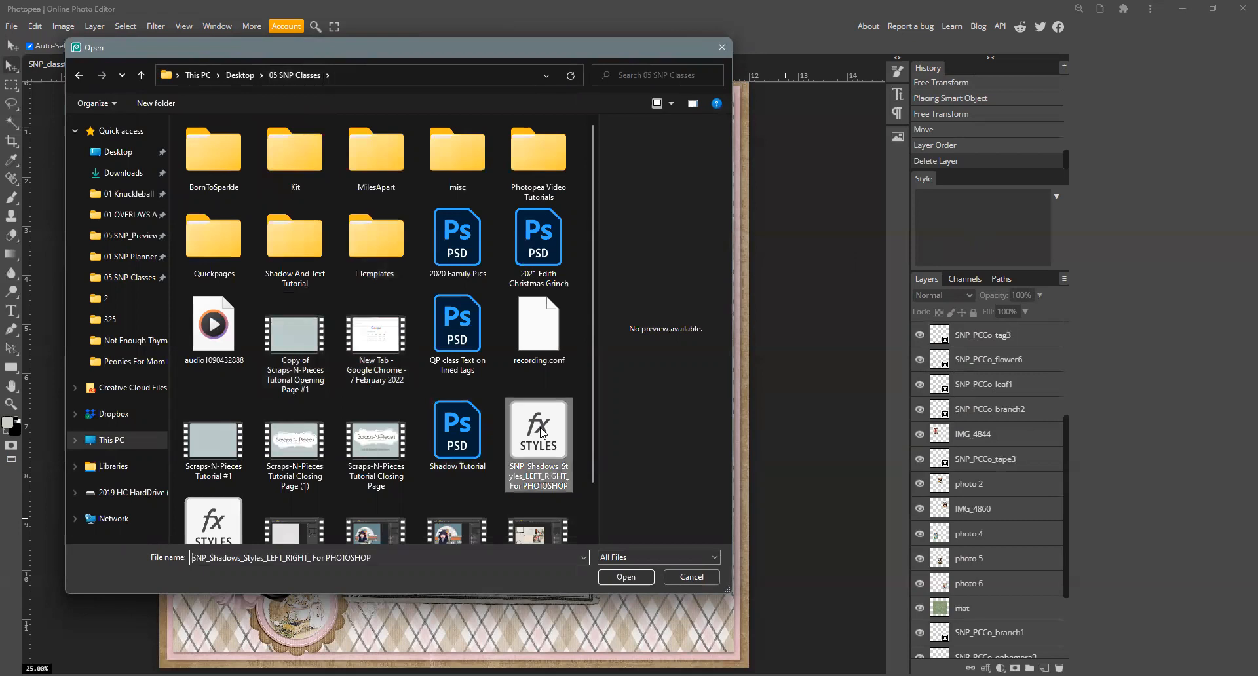
click(625, 576)
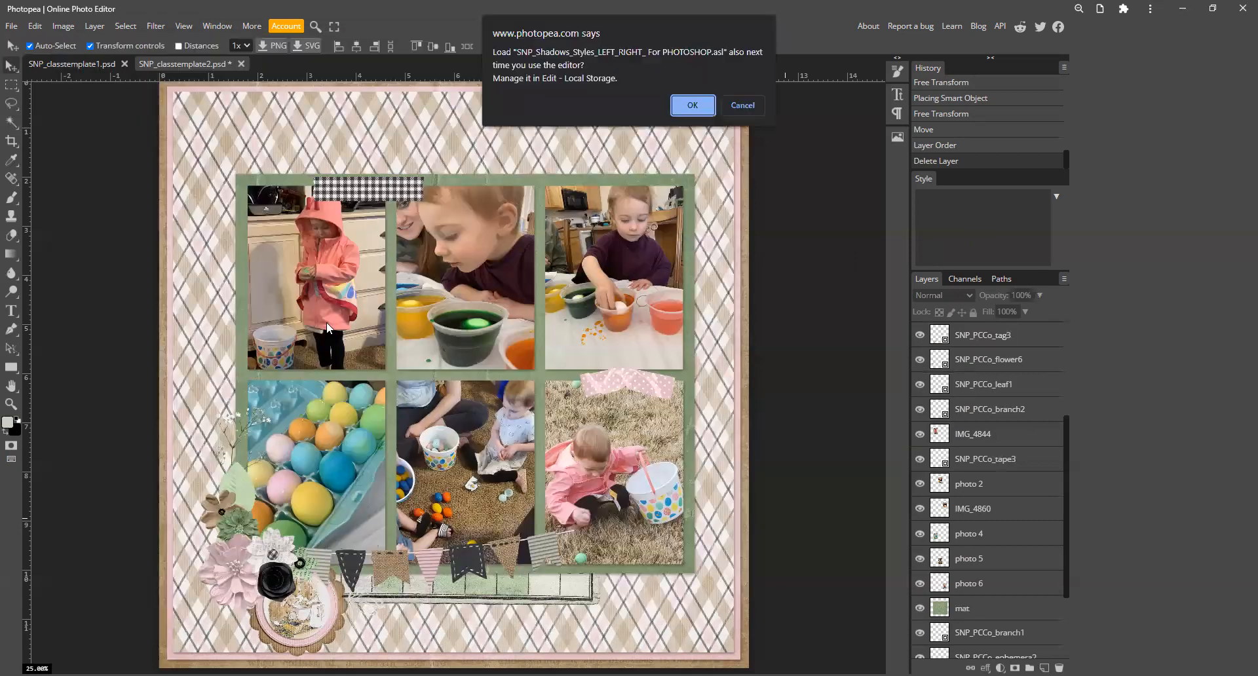
click(694, 105)
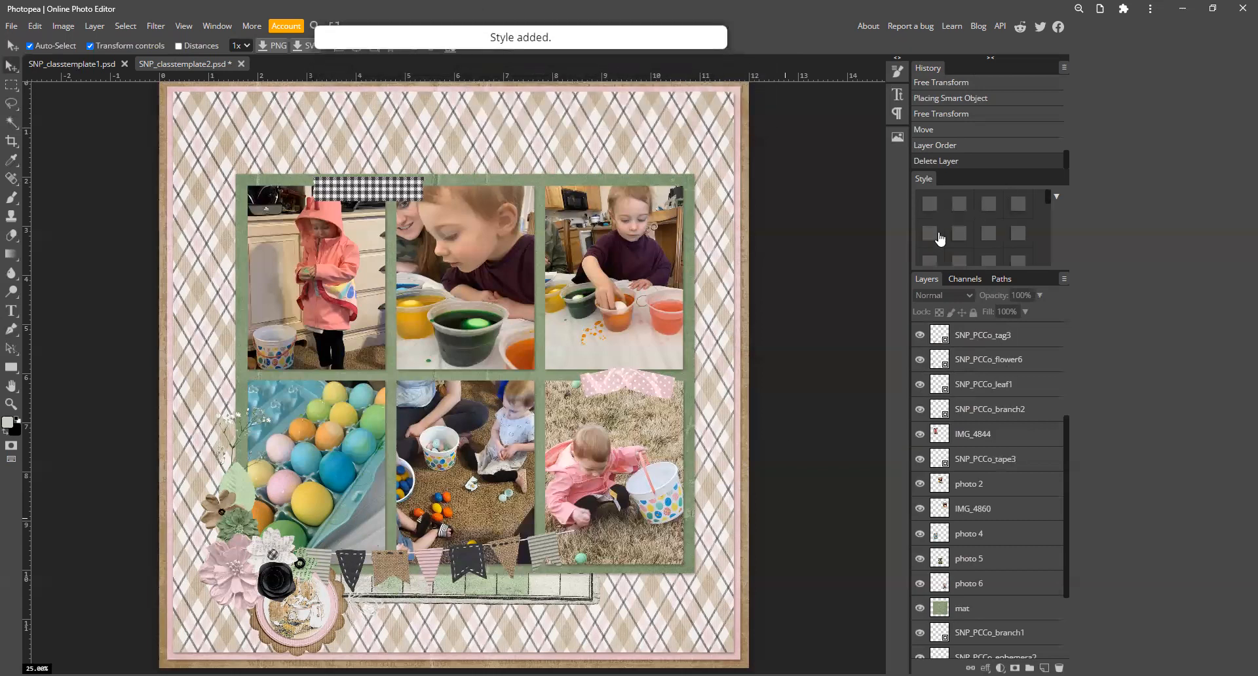
- Apply the first loaded shadow style to both tape pieces, SNP_PCCo_tape1 and SNP_PCCo_tape3
click(358, 192)
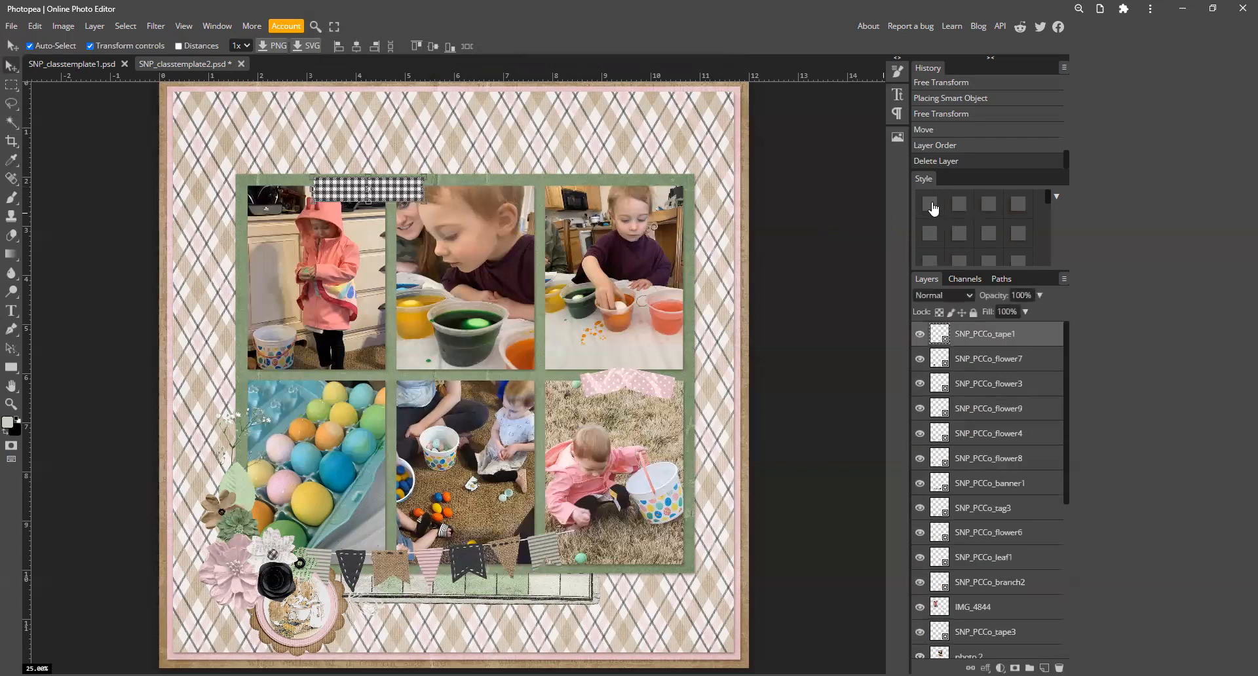
click(932, 205)
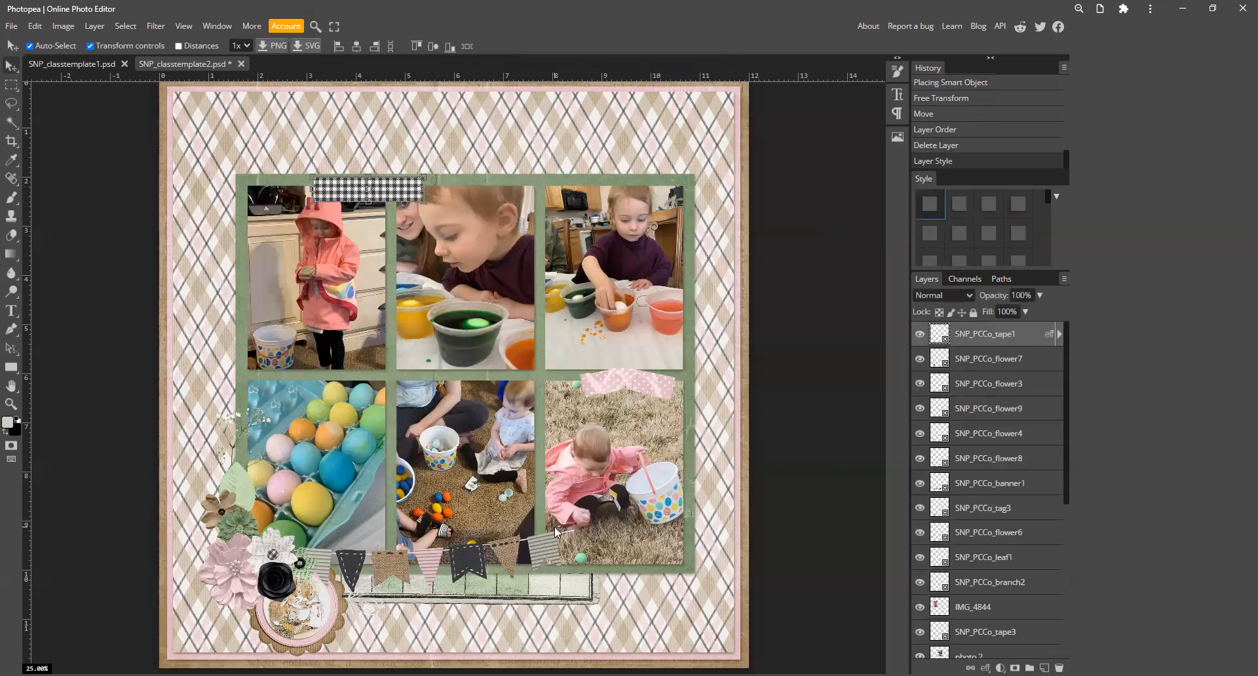
click(639, 384)
click(929, 204)
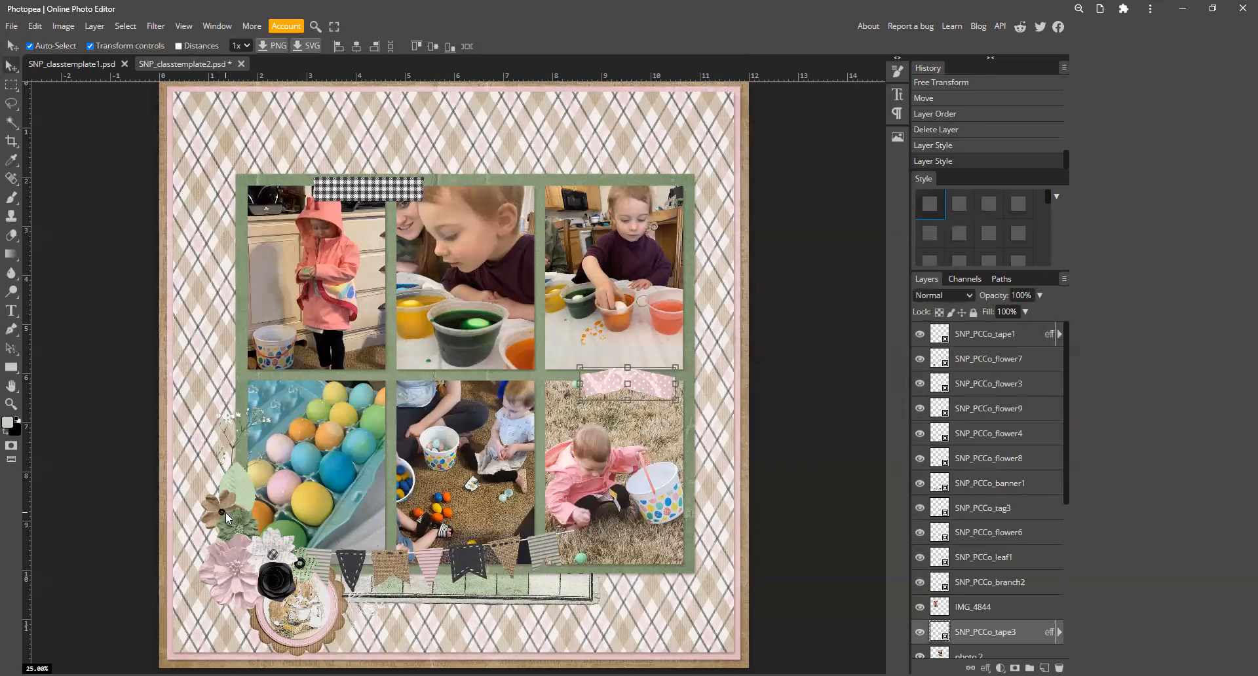
- Apply the third loaded shadow style to SNP_PCCo_branch2 and the fourth one to SNP_PCCo_leaf1
click(268, 426)
click(991, 207)
click(236, 486)
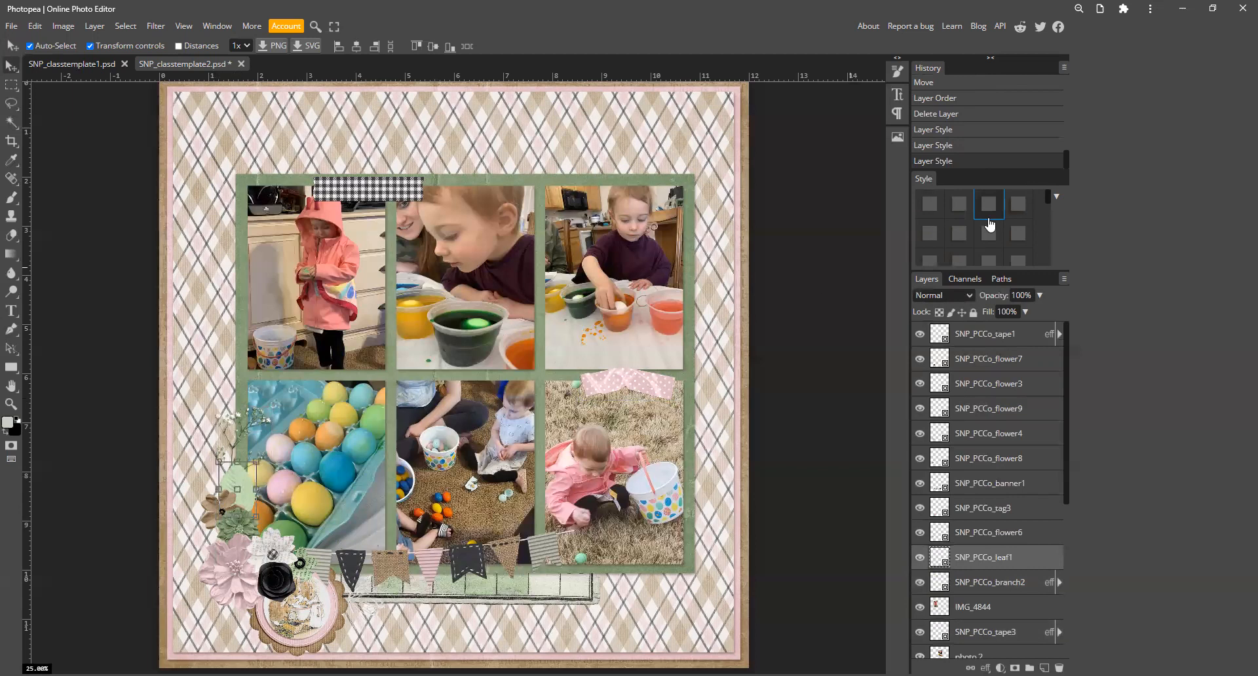
click(1022, 207)
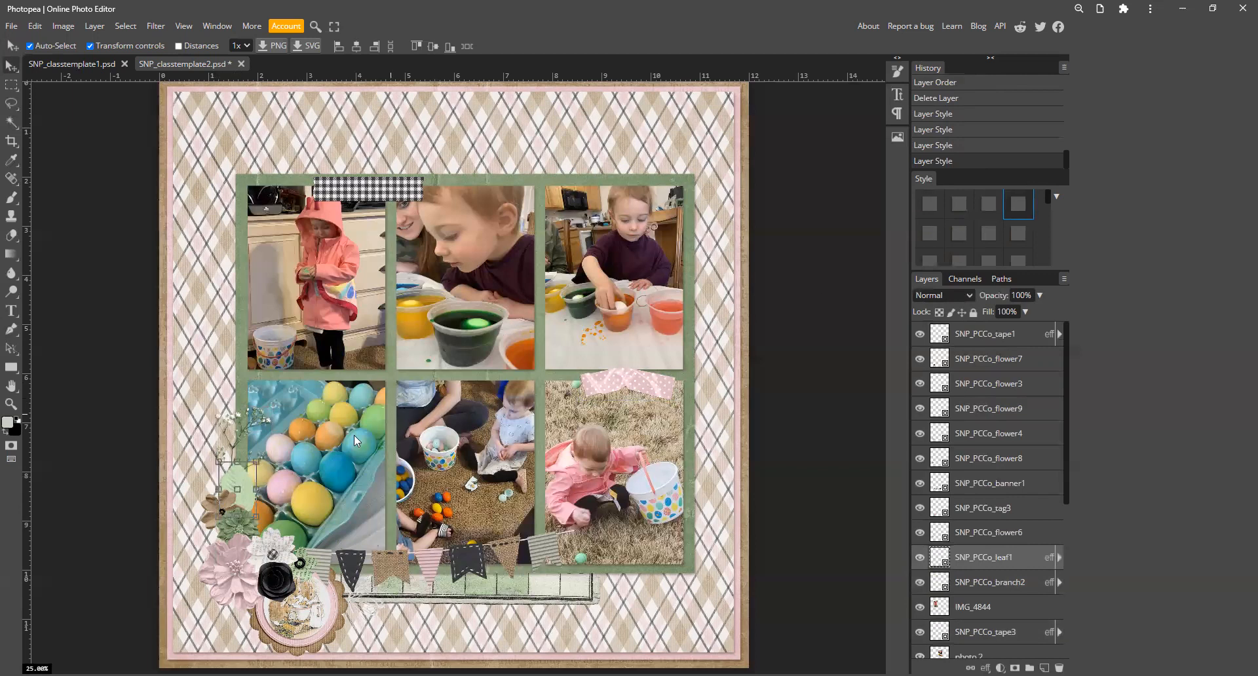
- Apply the third shadow style to the brown, green, white and pink flowers: SNP_PCCo_flower6, flower8, flower4 and flower3
click(224, 501)
click(989, 204)
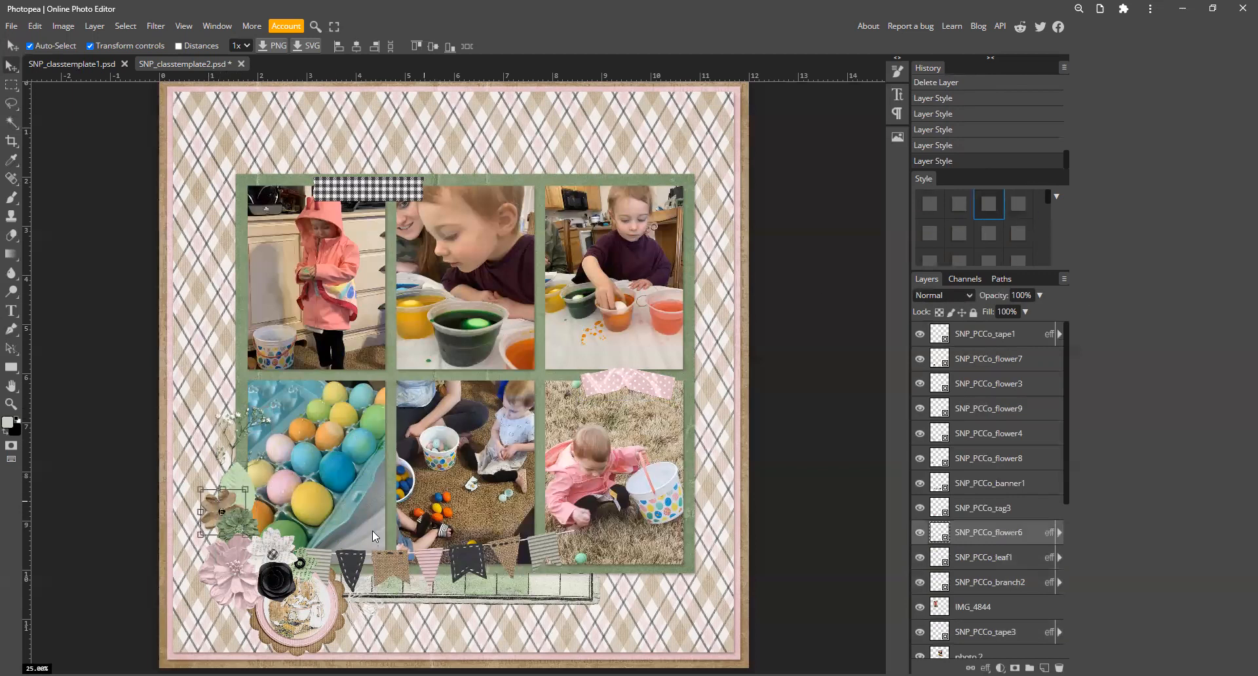
click(235, 523)
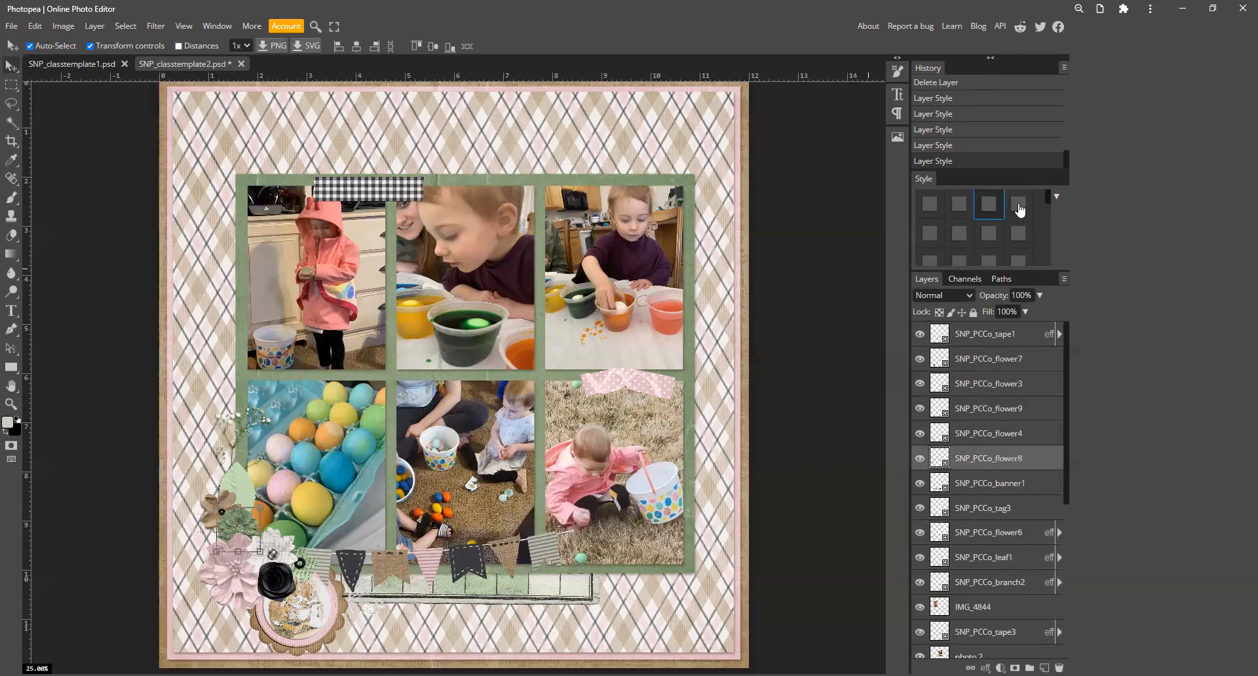
click(993, 209)
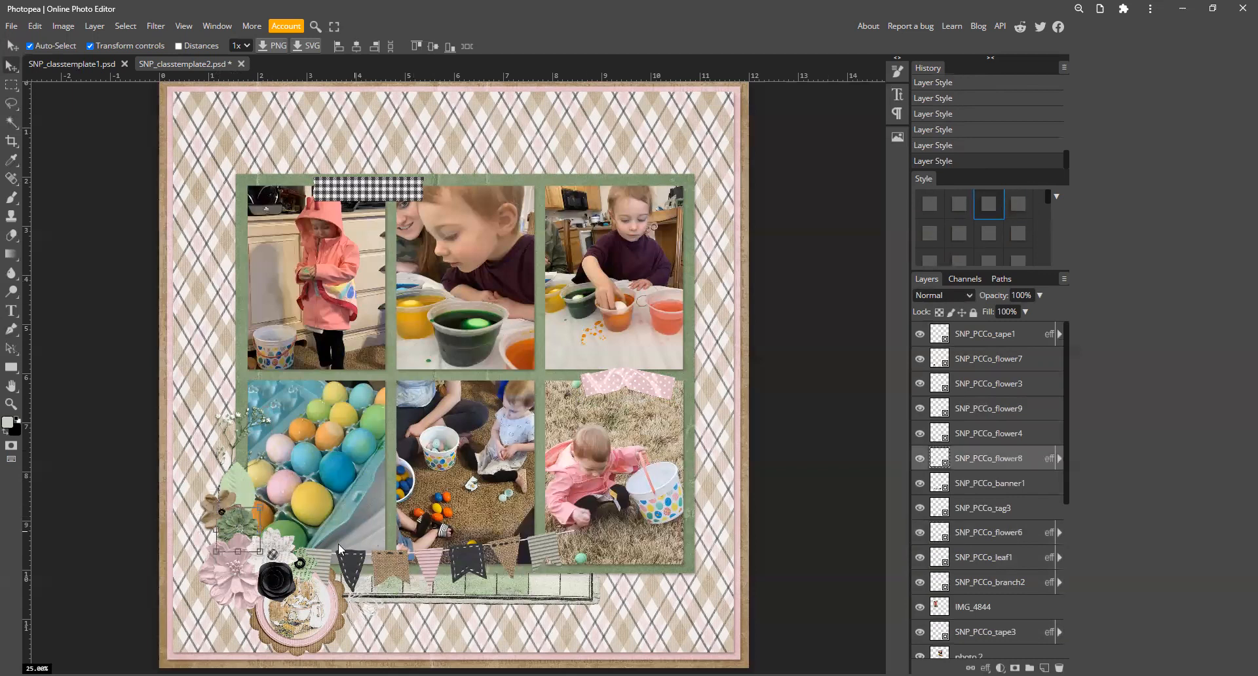
click(281, 553)
click(984, 209)
click(214, 570)
click(988, 209)
- Apply the fourth shadow style to SNP_PCCo_flower7 and SNP_PCCo_banner1, and the third one to SNP_PCCo_tag3
click(277, 577)
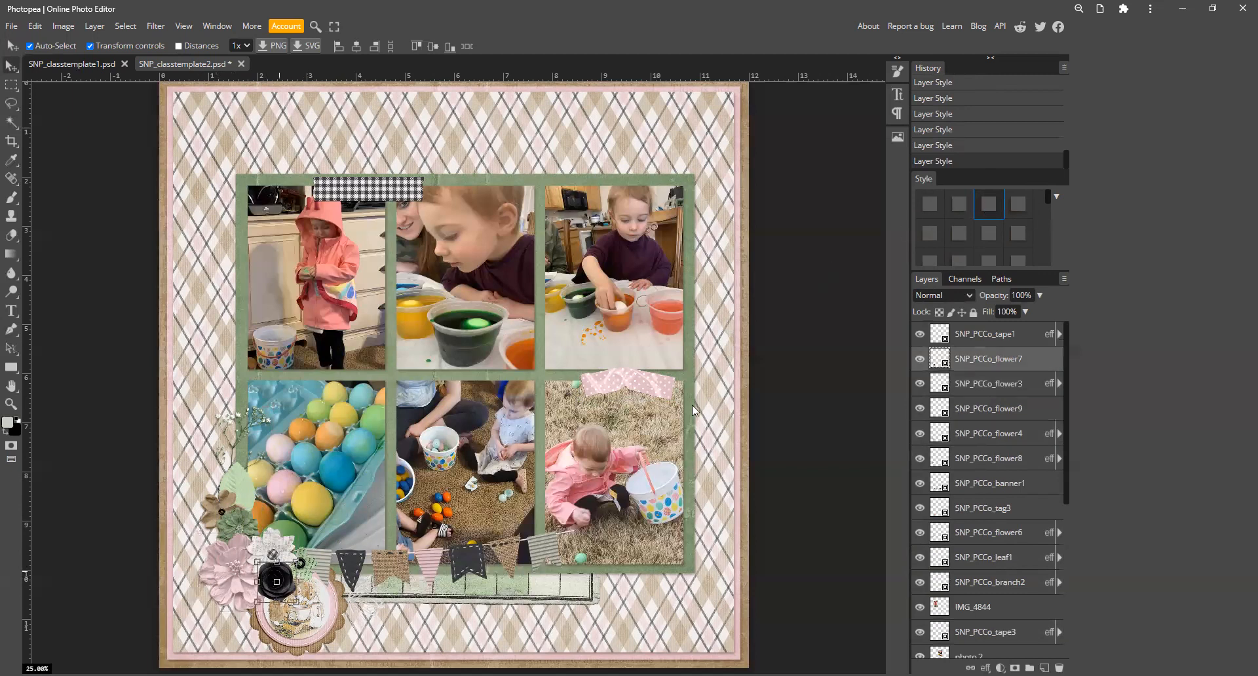
click(1019, 210)
click(321, 613)
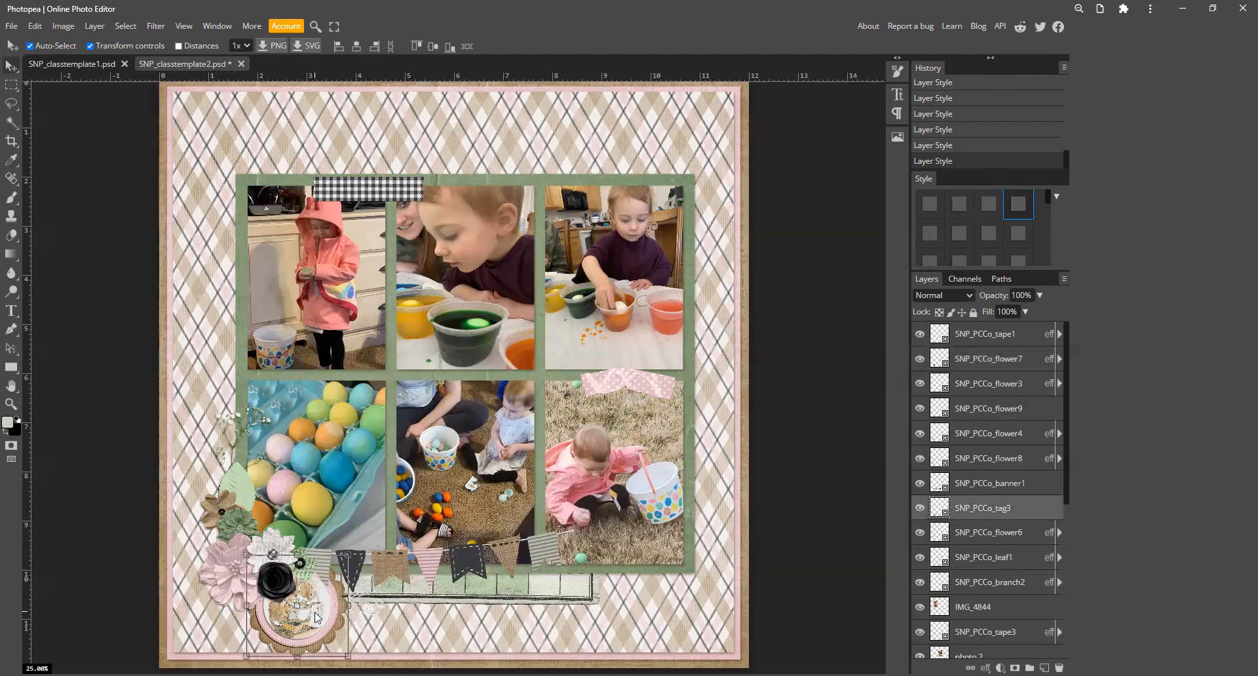
click(988, 204)
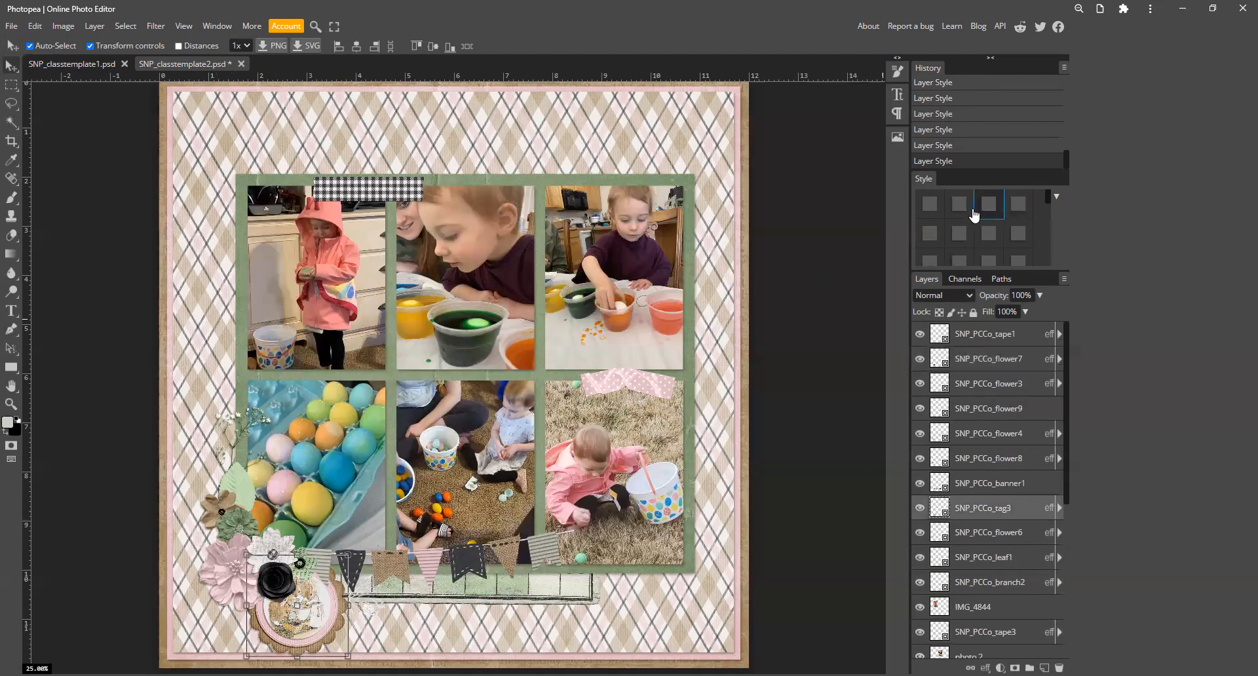
click(468, 568)
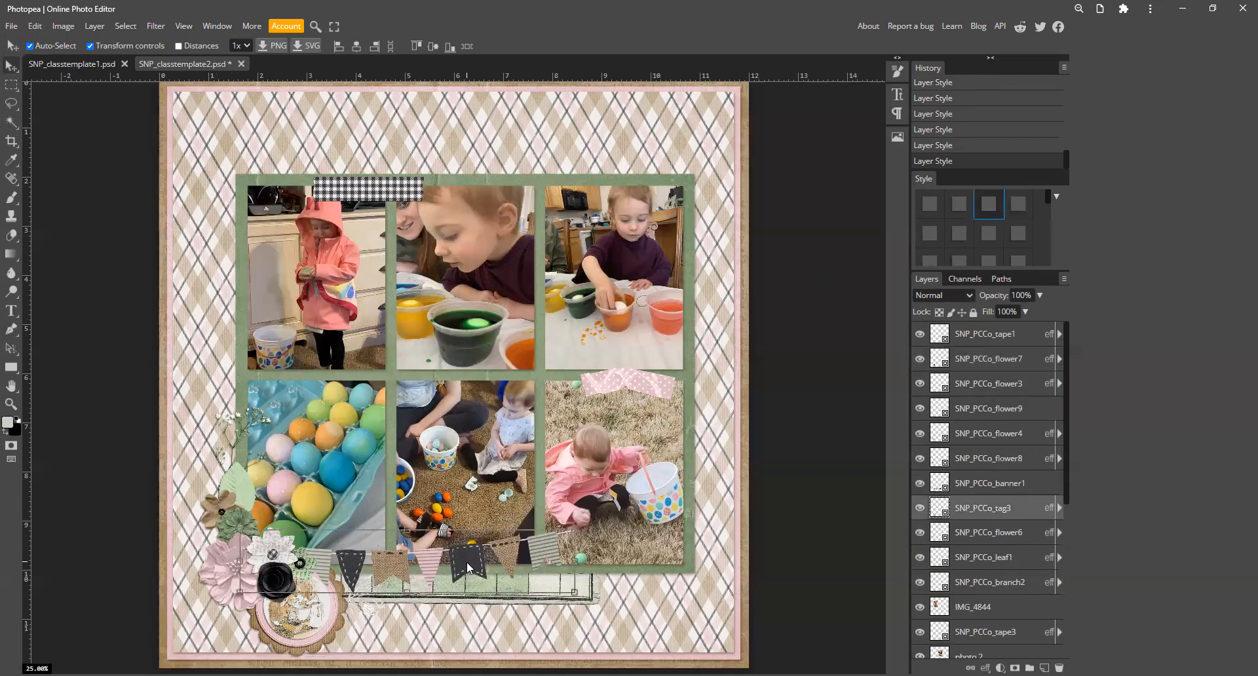
click(1019, 210)
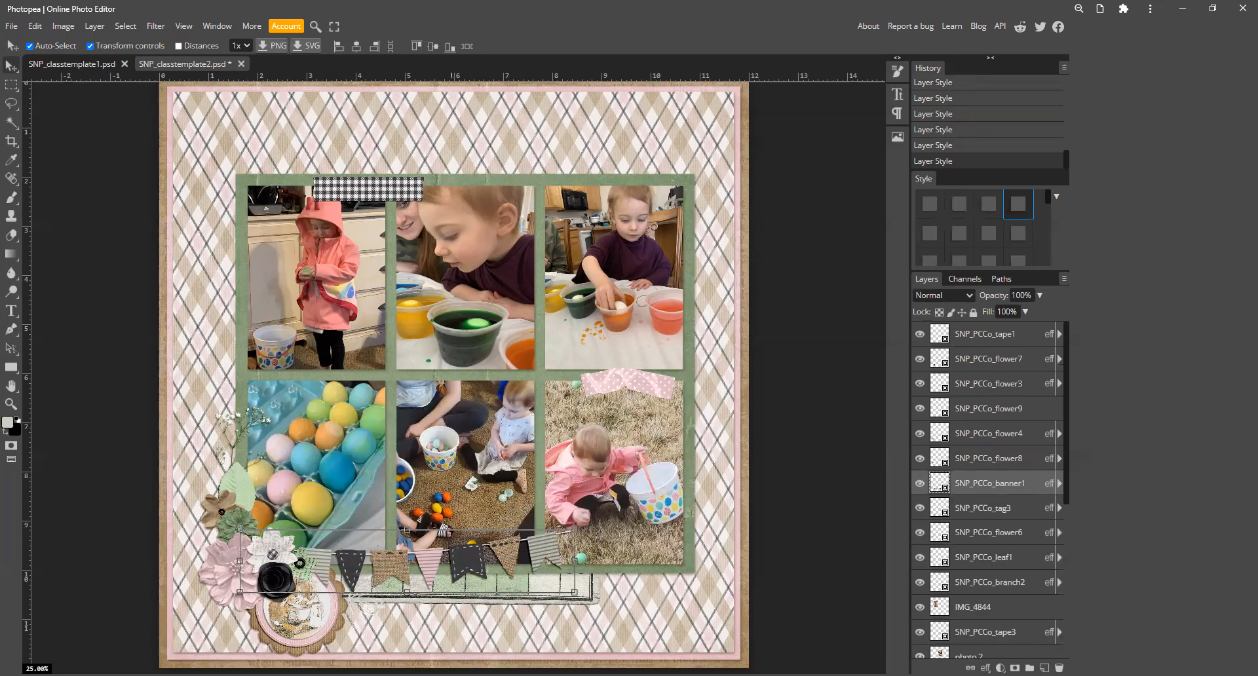
- Place SNP_PCCo_staple from the PeterCottontailCo folder over the right end of the banner and rotate it to sit at an angle
click(450, 675)
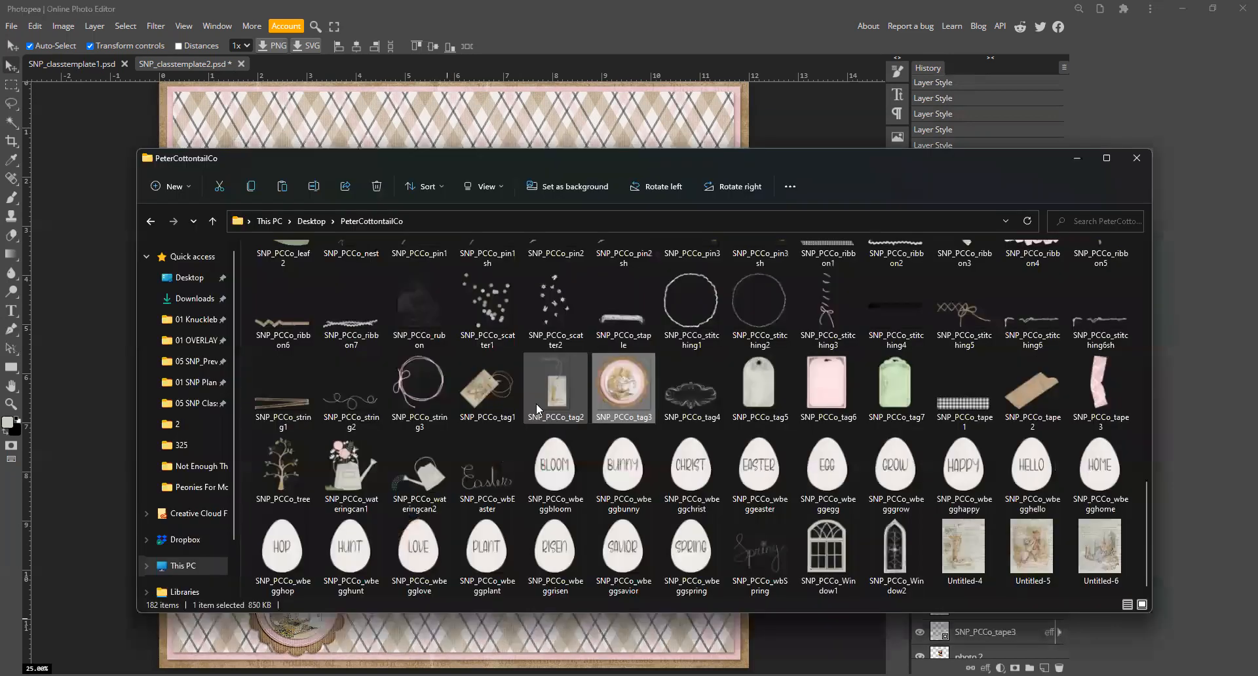
scroll(536, 403, up, 3)
scroll(622, 406, down, 3)
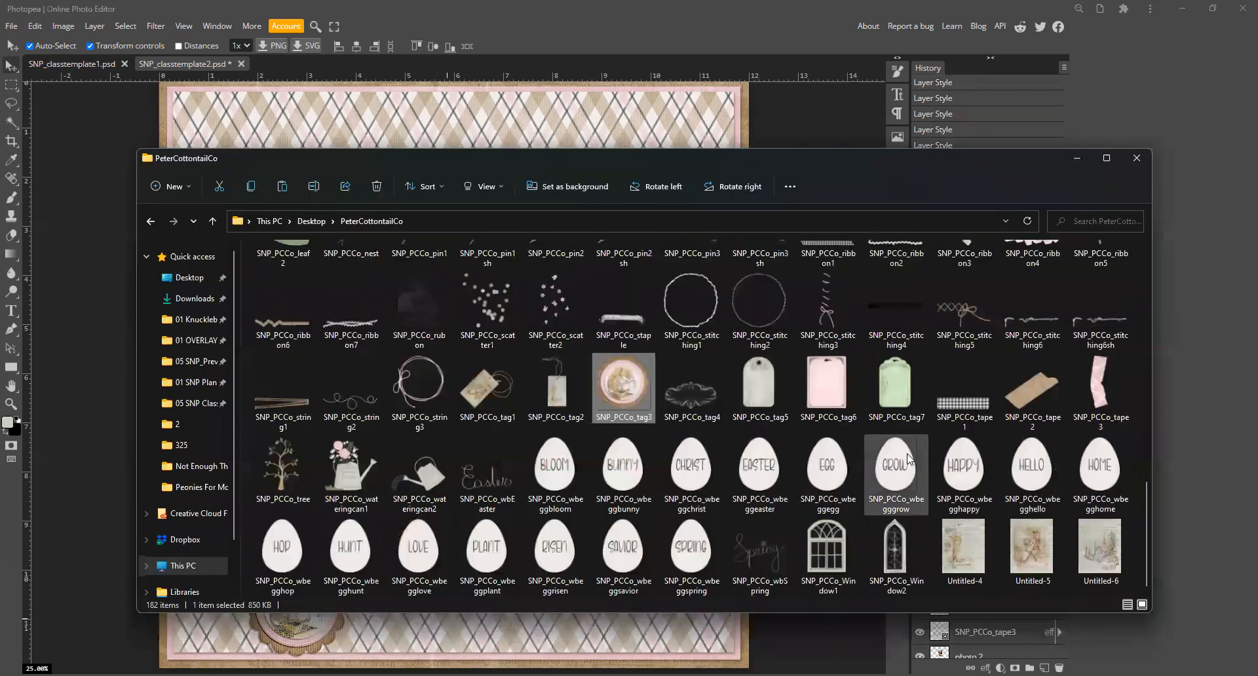
drag(620, 318, 522, 115)
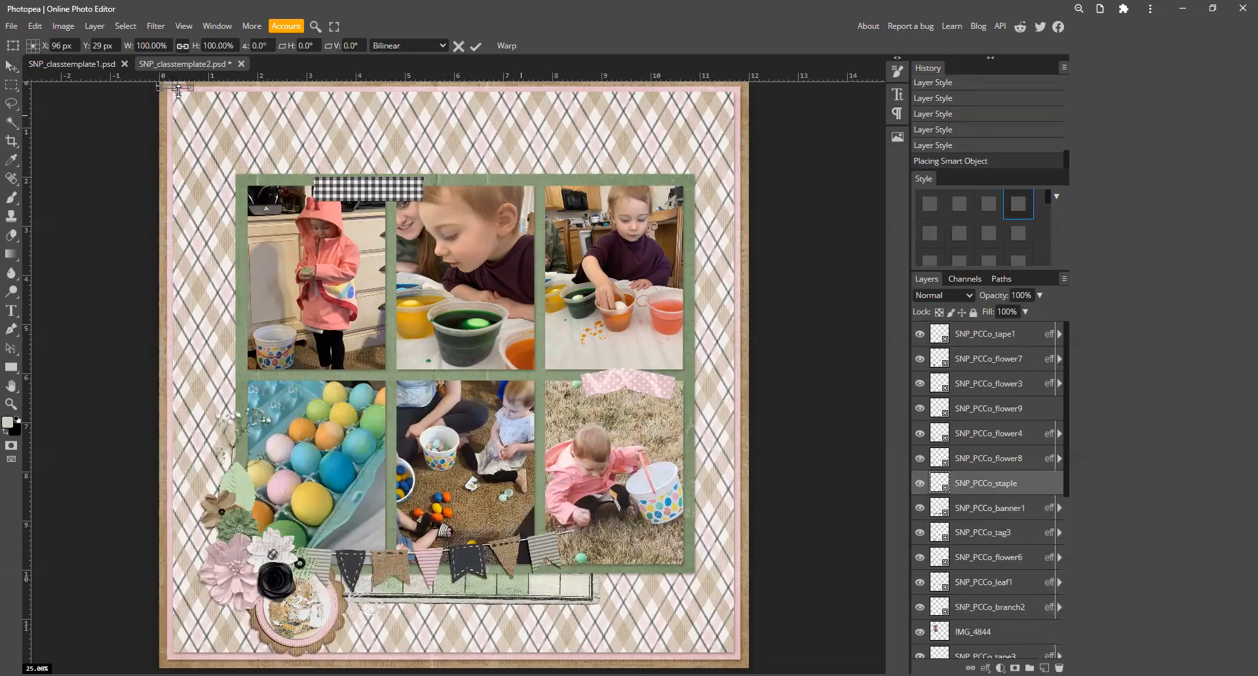
drag(182, 89, 571, 537)
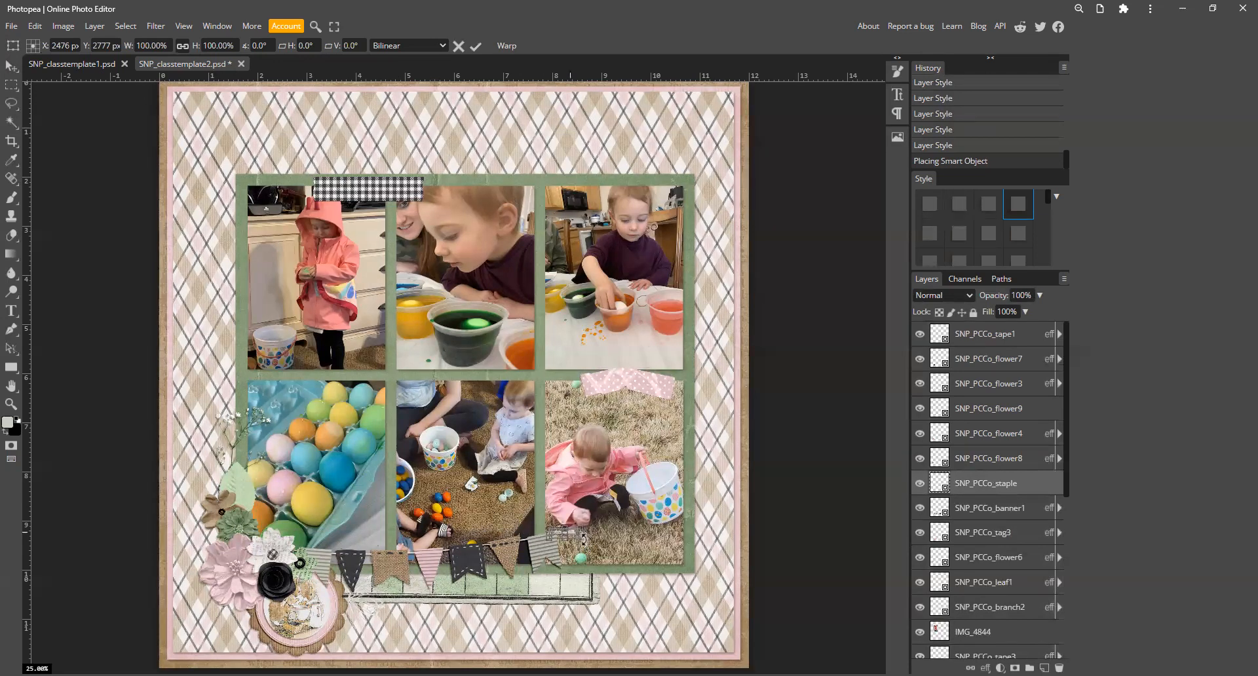
drag(584, 540, 571, 552)
key(Return)
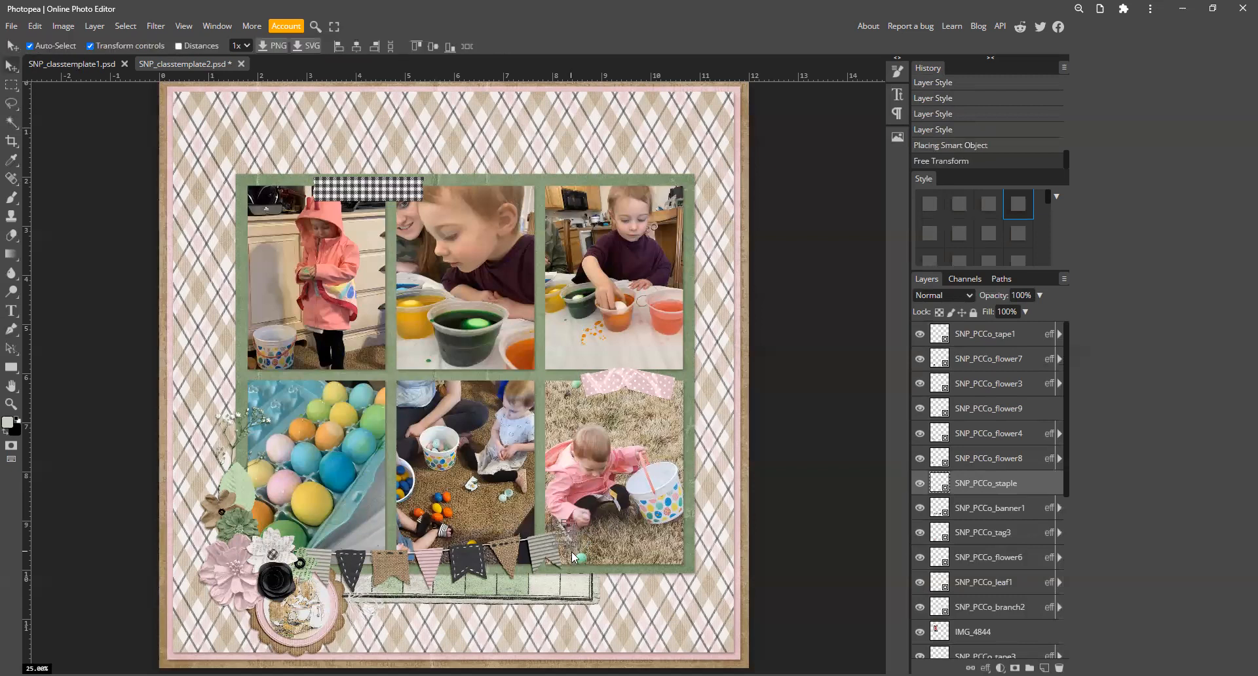
click(757, 549)
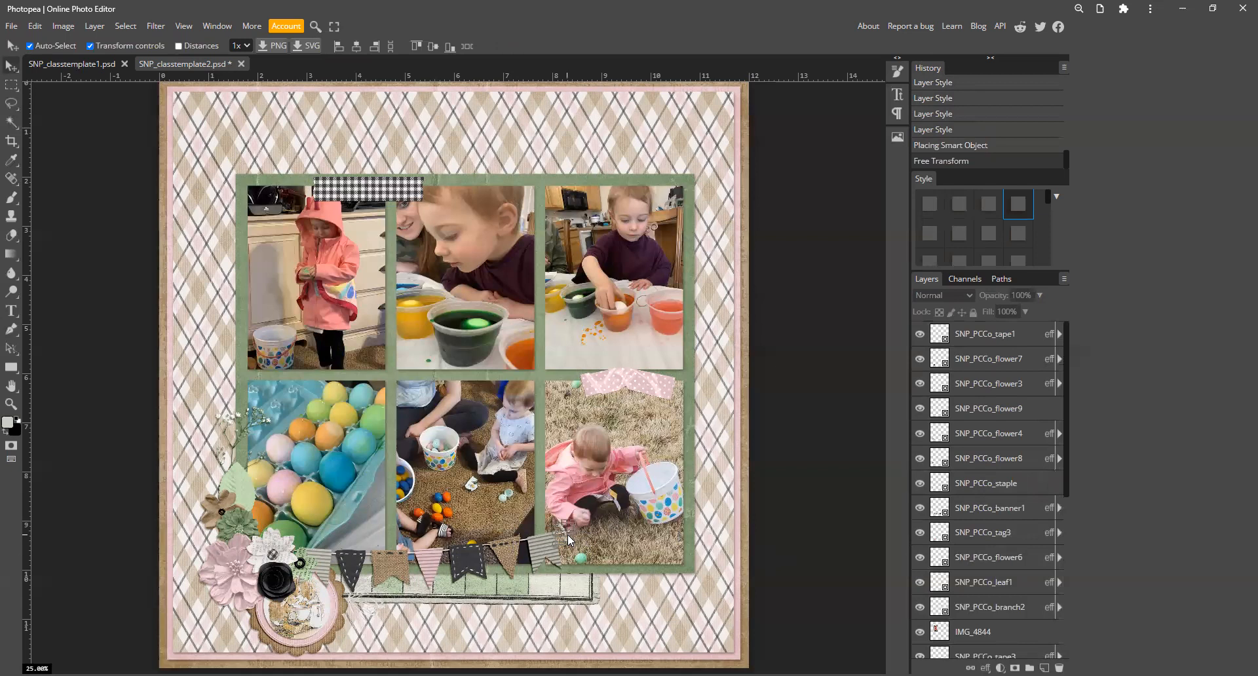
- Apply the first loaded shadow style to SNP_PCCo_staple and nudge the staple slightly at the banner's right end
click(568, 534)
click(931, 207)
click(607, 537)
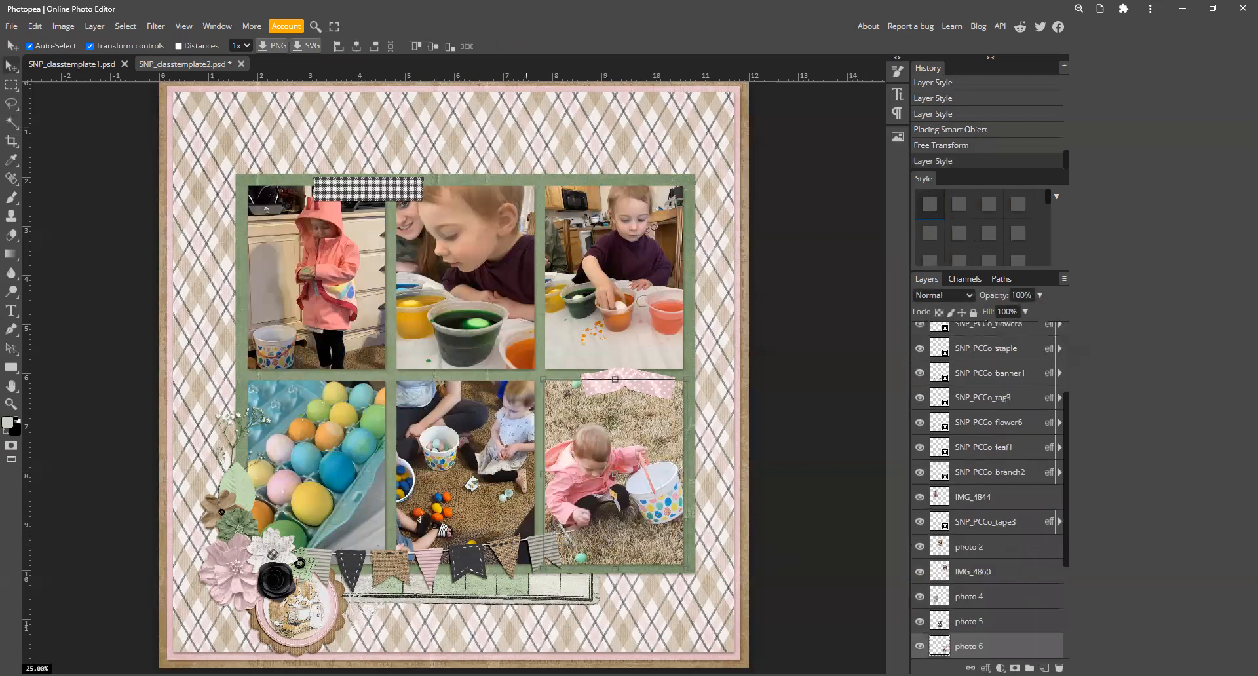
drag(565, 535, 569, 535)
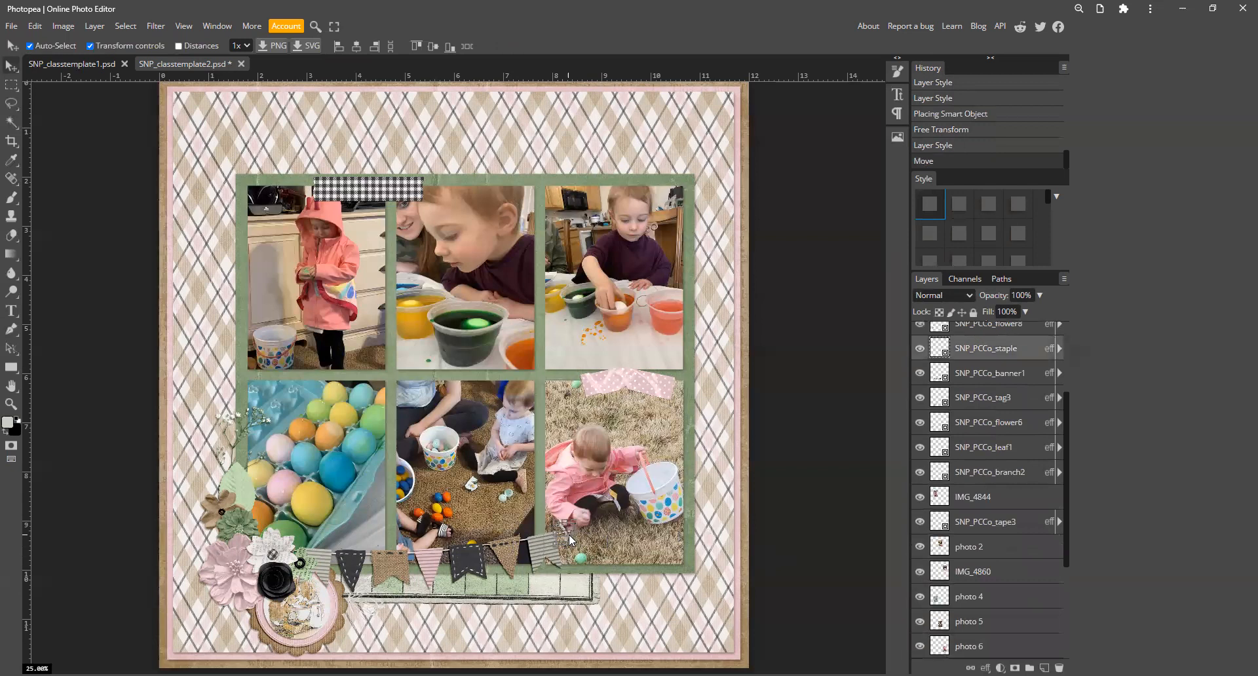
click(771, 513)
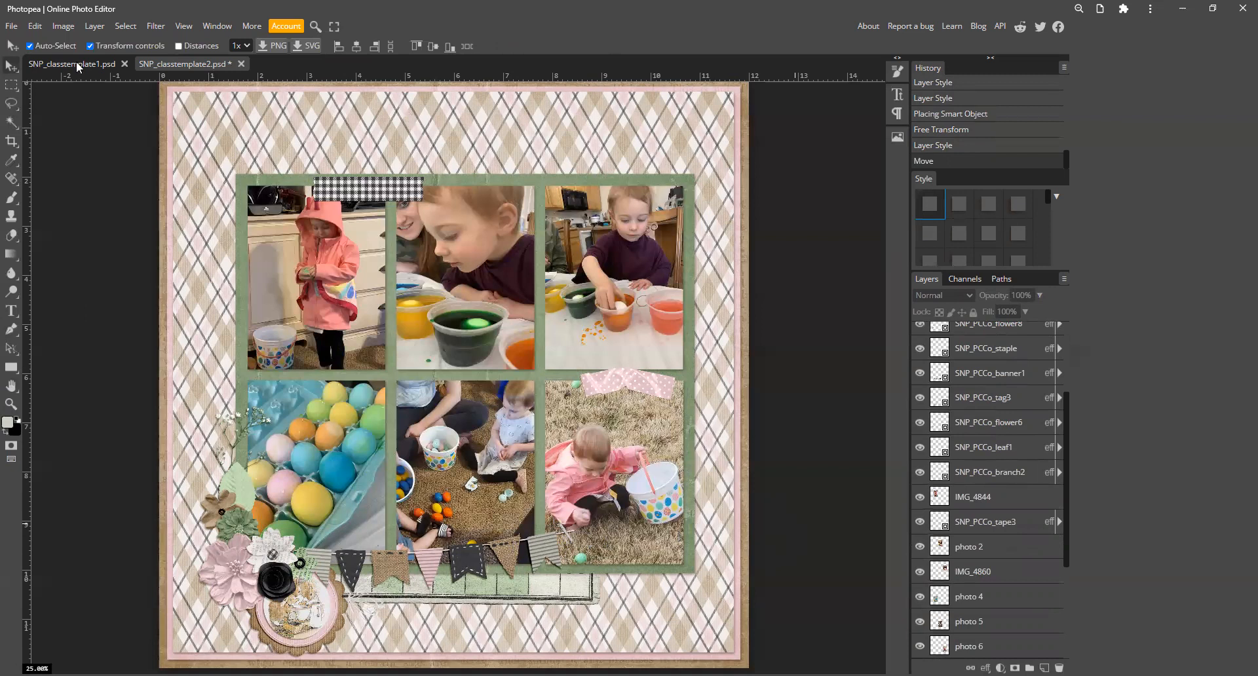
- Save the finished page as the PSD file SNP_classtemplate2 in the 05 SNP Classes folder
click(12, 26)
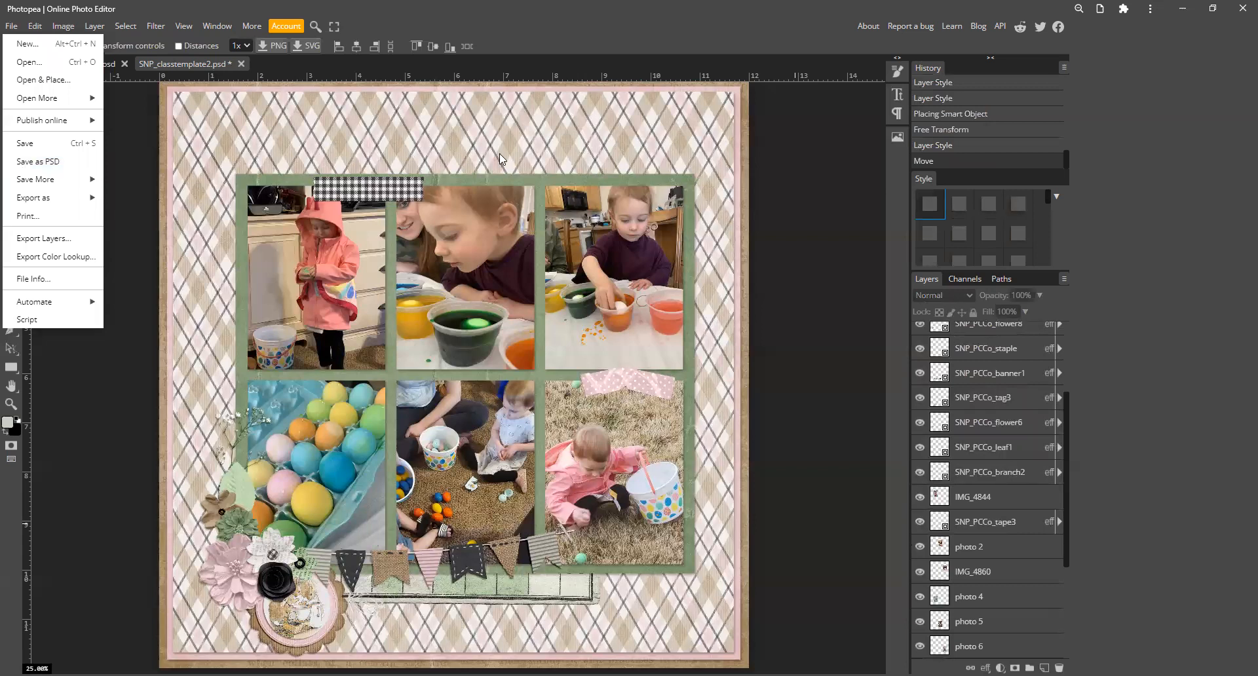
mouse_move(31, 180)
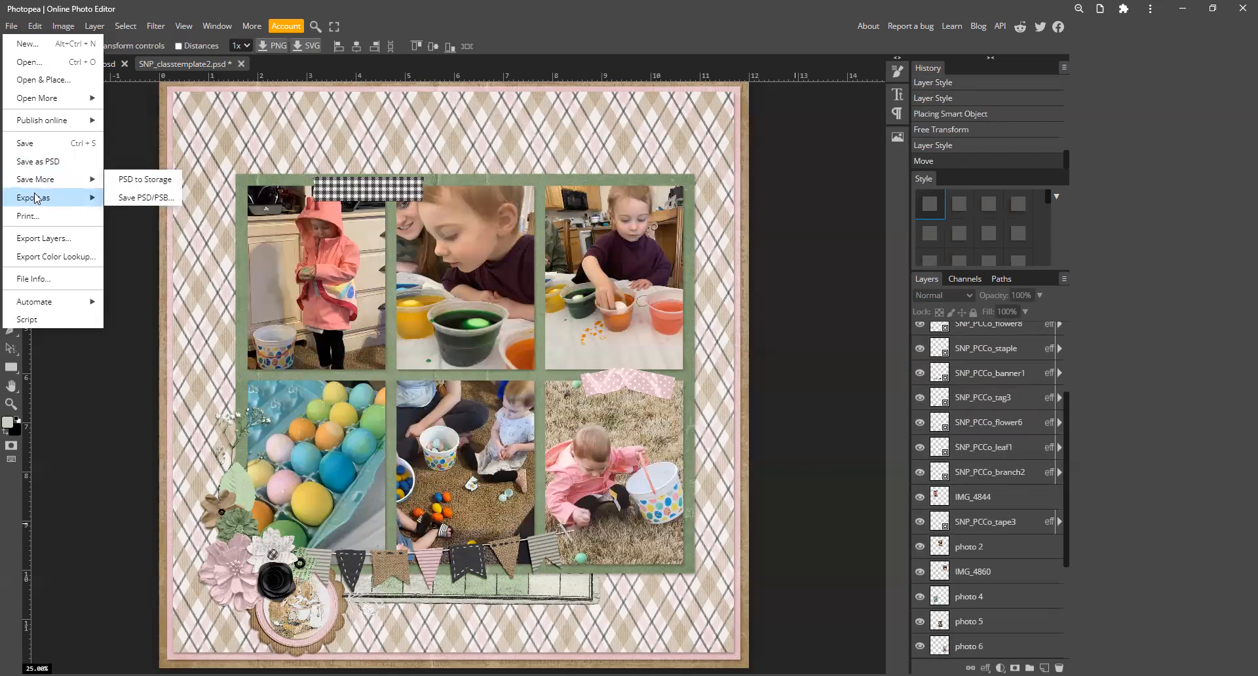
mouse_move(46, 202)
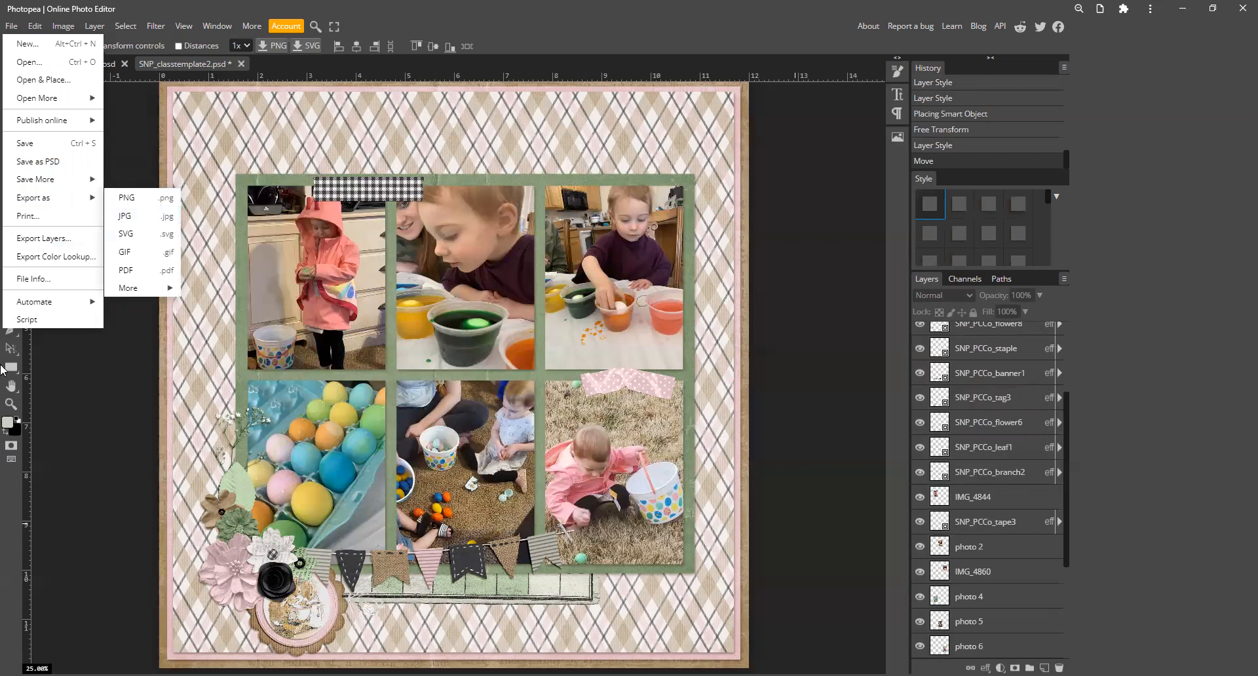
click(27, 163)
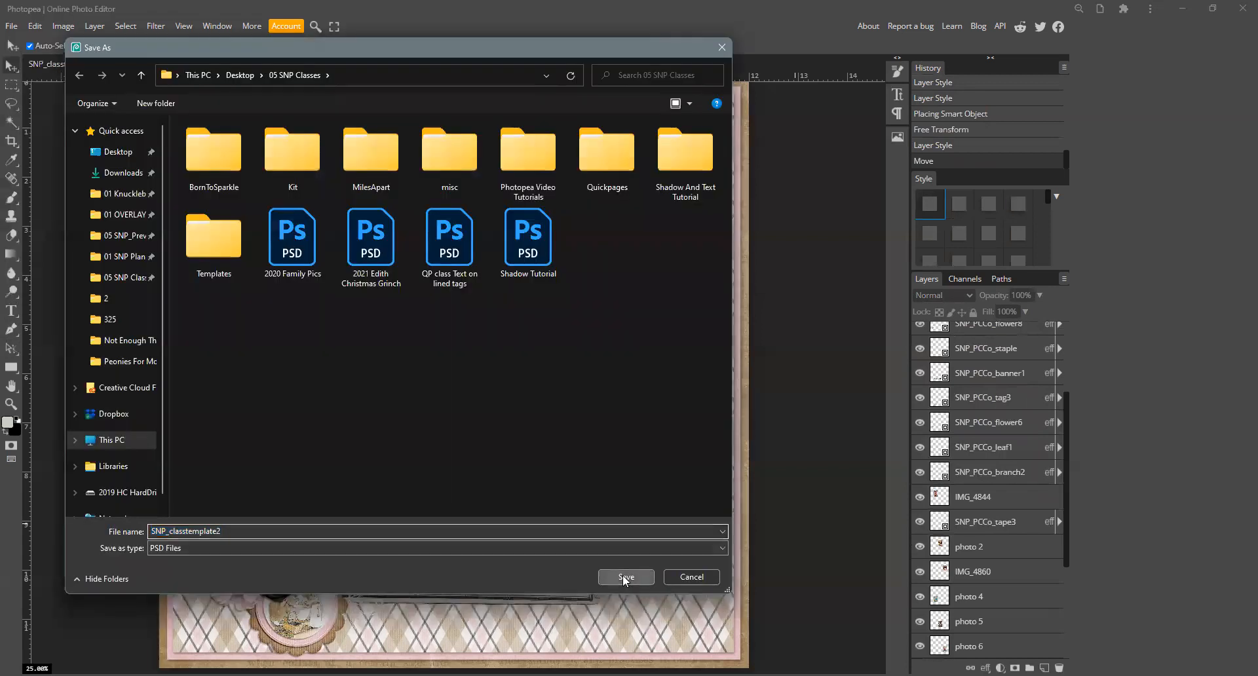
key(Return)
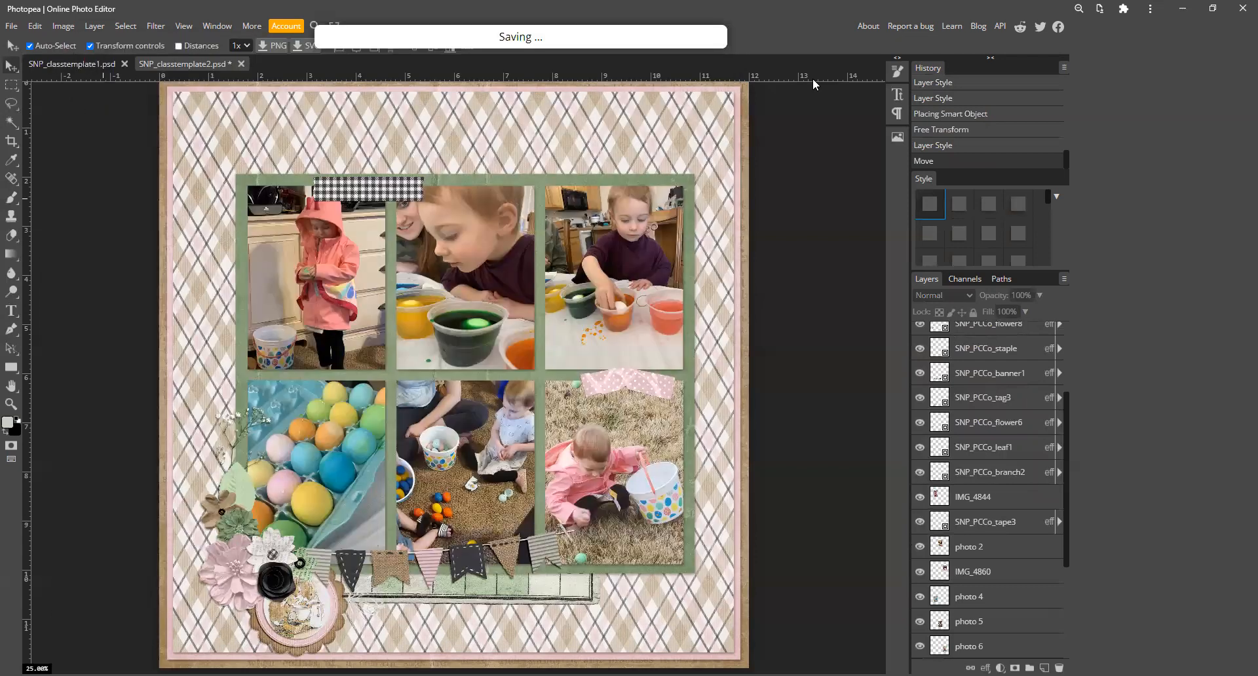